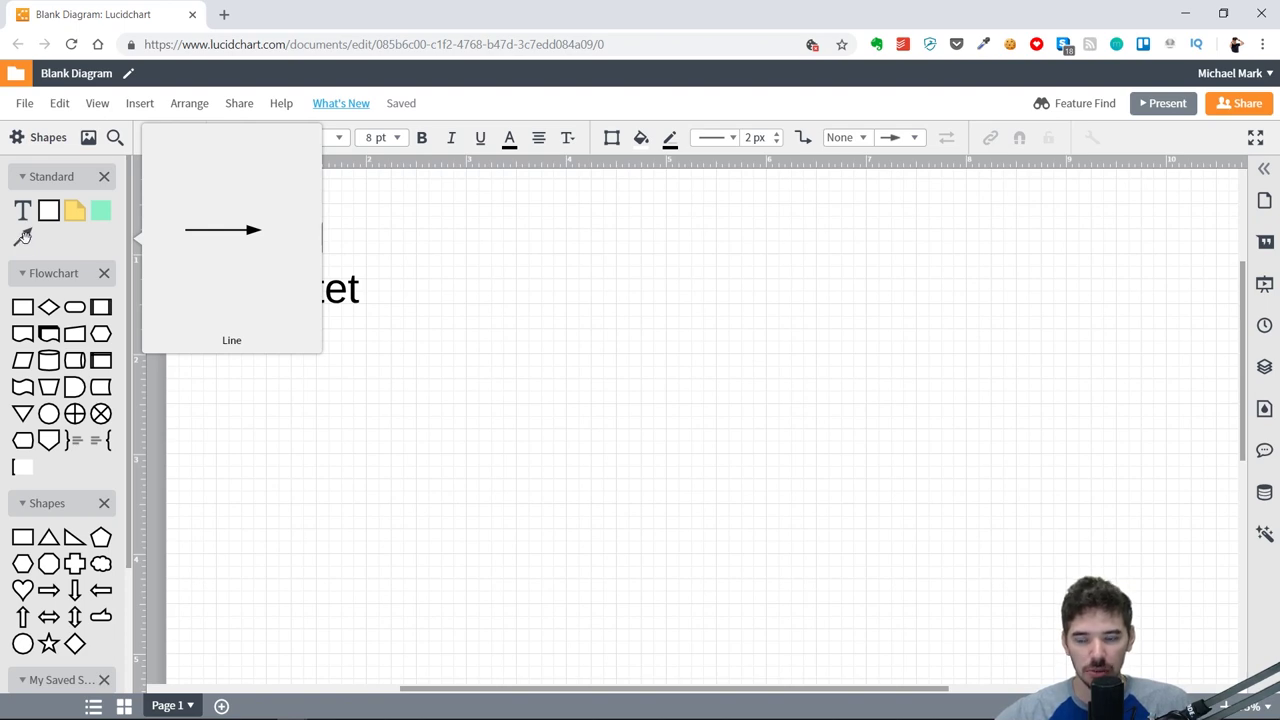
Step: Add a widened block beside Spiel gestartet reading "Bitte pausiere Spiel" => Button, Taste
{"action": "mouse_move", "coordinate": [48, 210]}
{"action": "left_mouse_down"}
{"action": "mouse_move", "coordinate": [113, 270]}
{"action": "mouse_move", "coordinate": [666, 265]}
{"action": "left_mouse_up"}
{"action": "double_click", "coordinate": [560, 265]}
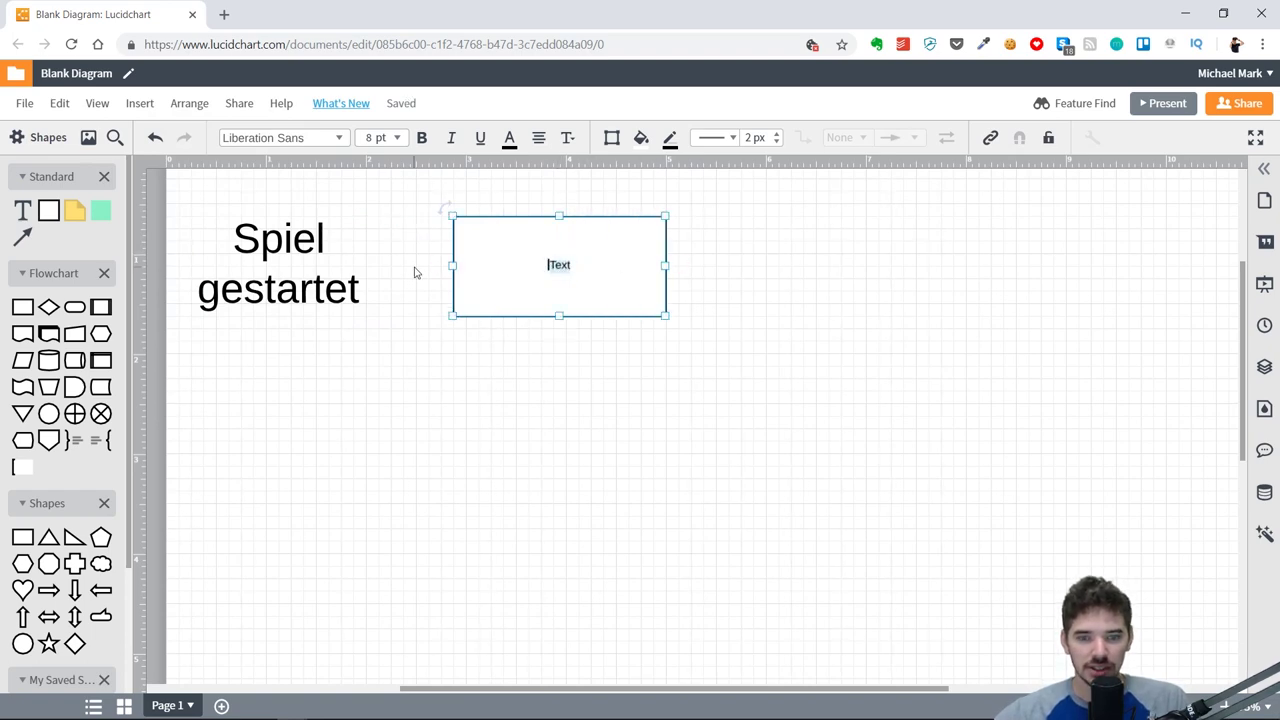
{"action": "key", "text": "BackSpace"}
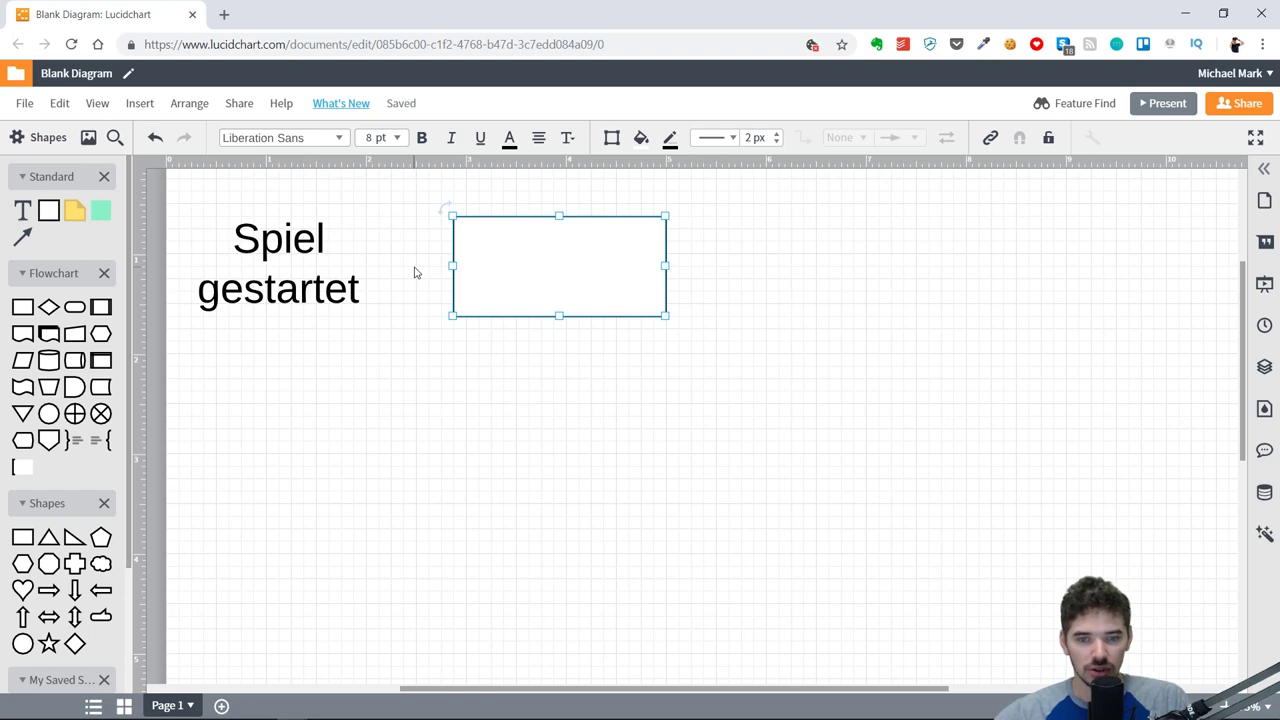
{"action": "type", "text": "\"Bitte pausie"}
{"action": "key", "text": "BackSpace"}
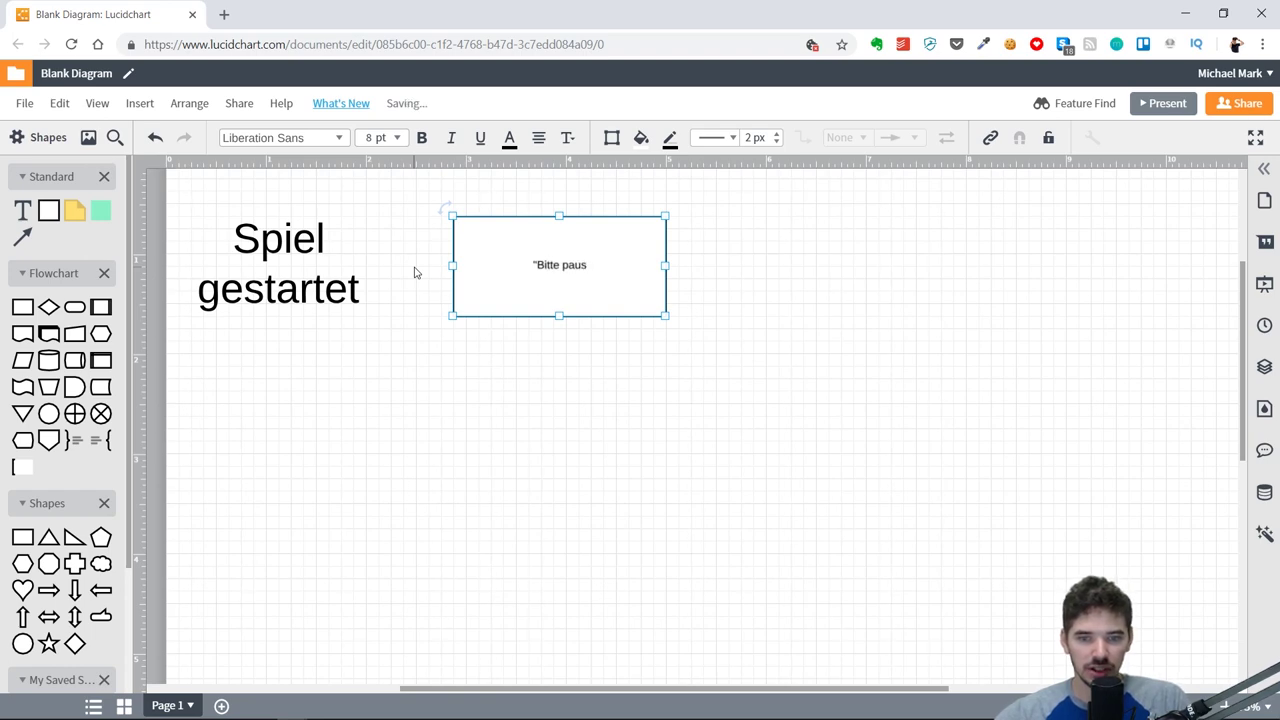
{"action": "type", "text": "iere Spiel\""}
{"action": "key", "text": "Return"}
{"action": "type", "text": "=>"}
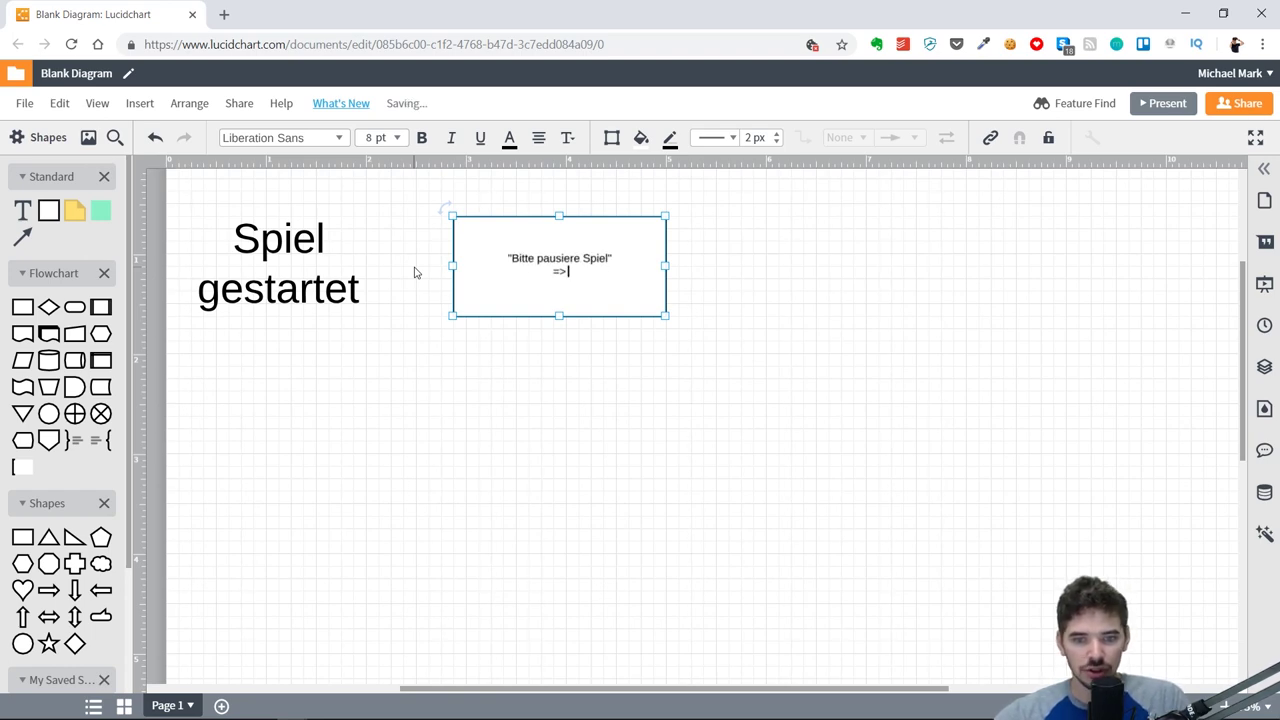
{"action": "type", "text": " Button,"}
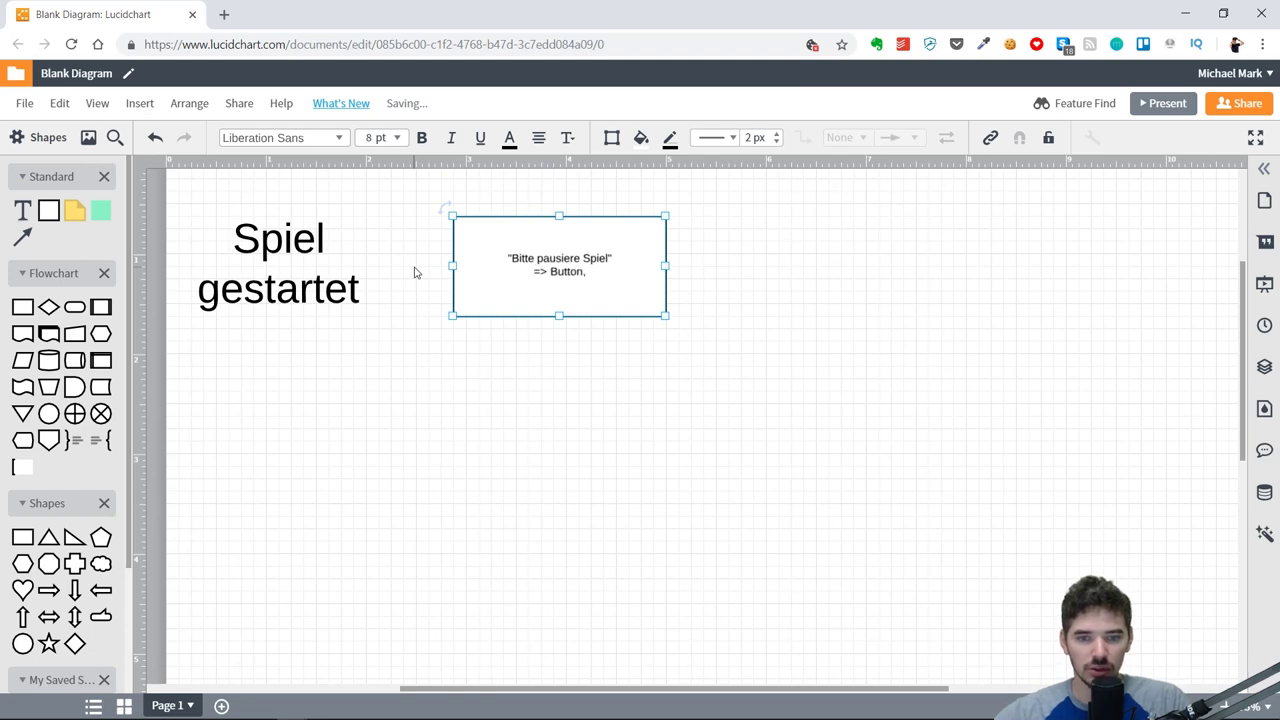
{"action": "type", "text": " Taste"}
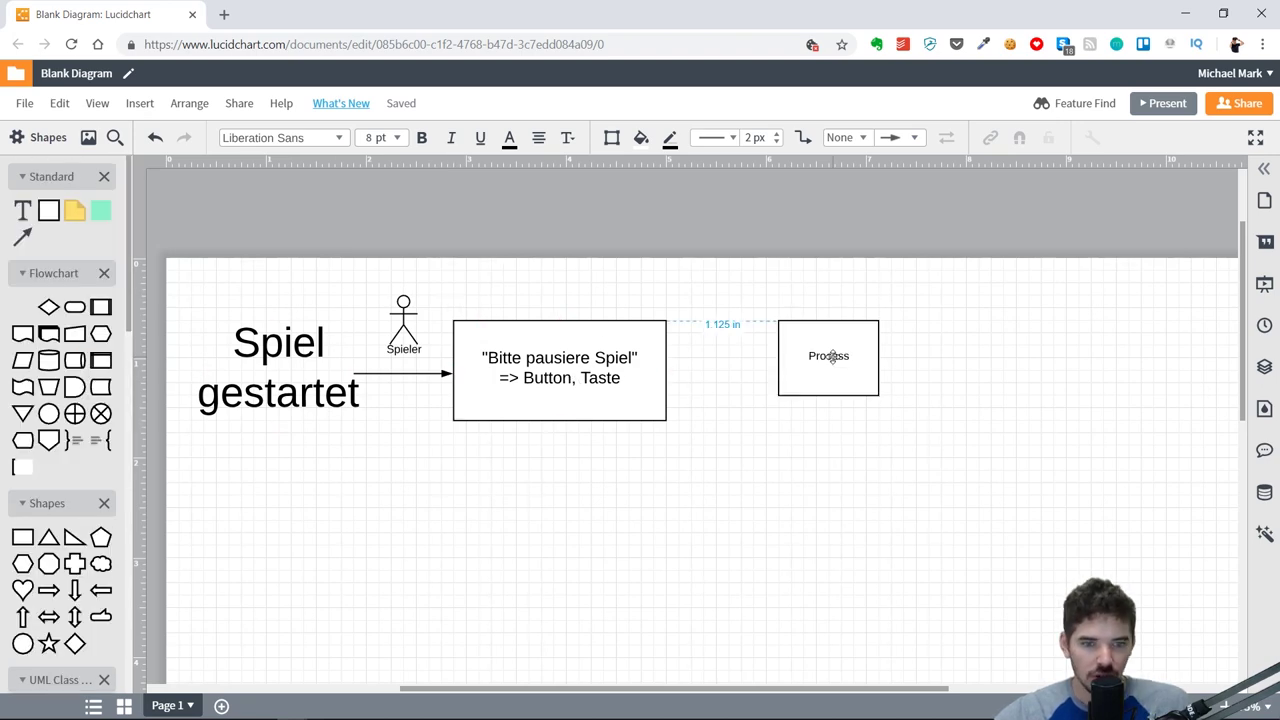
Step: Enlarge the Process box and label it Pause Menü
{"action": "left_click_drag", "start_coordinate": [878, 395], "coordinate": [1053, 420]}
{"action": "double_click", "coordinate": [912, 369]}
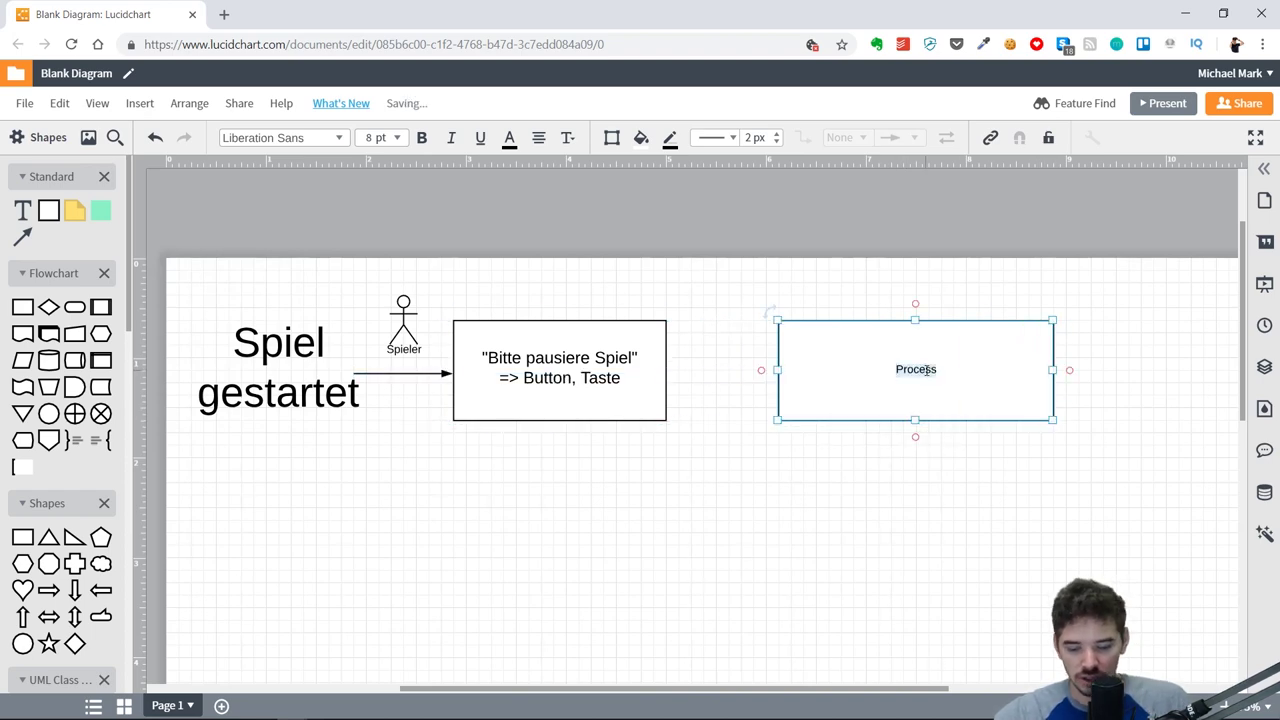
{"action": "type", "text": "Pause Menü"}
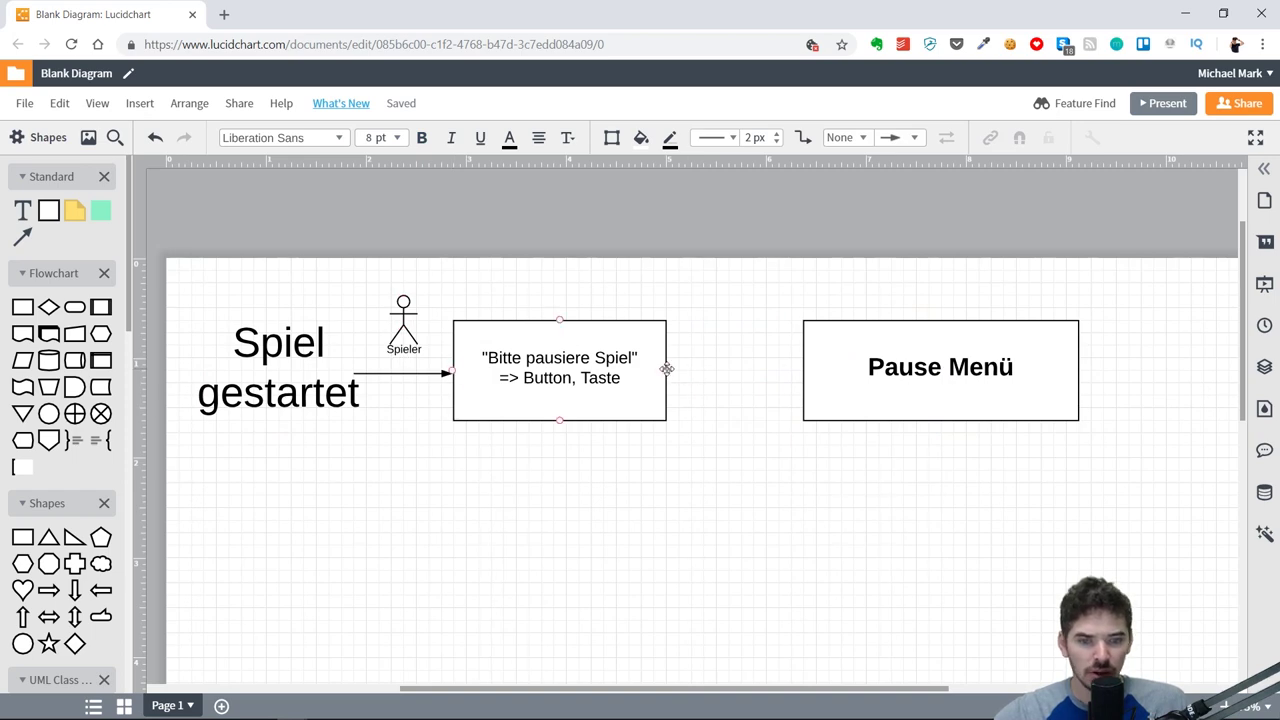
Step: Connect the pause-request box to Pause Menü with an arrow and drop a text label on it
{"action": "left_click_drag", "start_coordinate": [667, 369], "coordinate": [803, 370]}
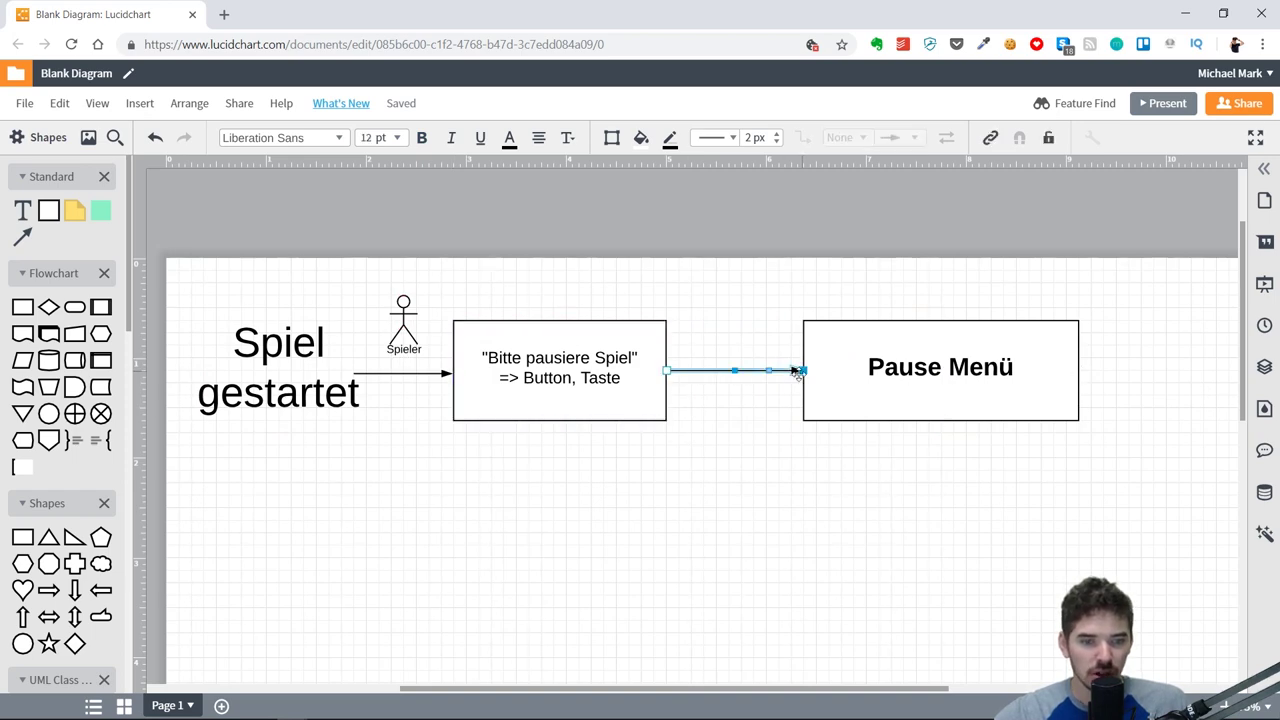
{"action": "left_click", "coordinate": [749, 425]}
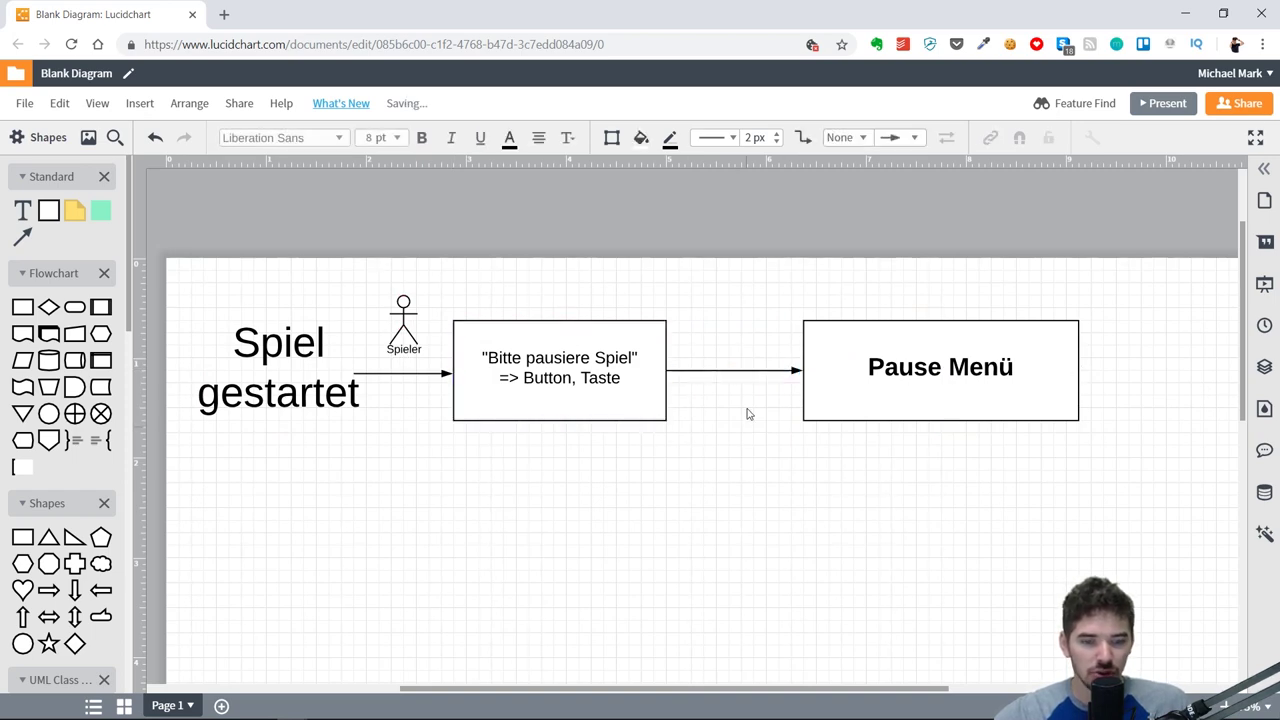
{"action": "mouse_move", "coordinate": [22, 210]}
{"action": "left_mouse_down"}
{"action": "mouse_move", "coordinate": [706, 352]}
{"action": "mouse_move", "coordinate": [715, 339]}
{"action": "left_mouse_up"}
Step: Change the text label to 'public void Pause()' and move it onto the Pause Menü arrow
{"action": "double_click", "coordinate": [735, 336]}
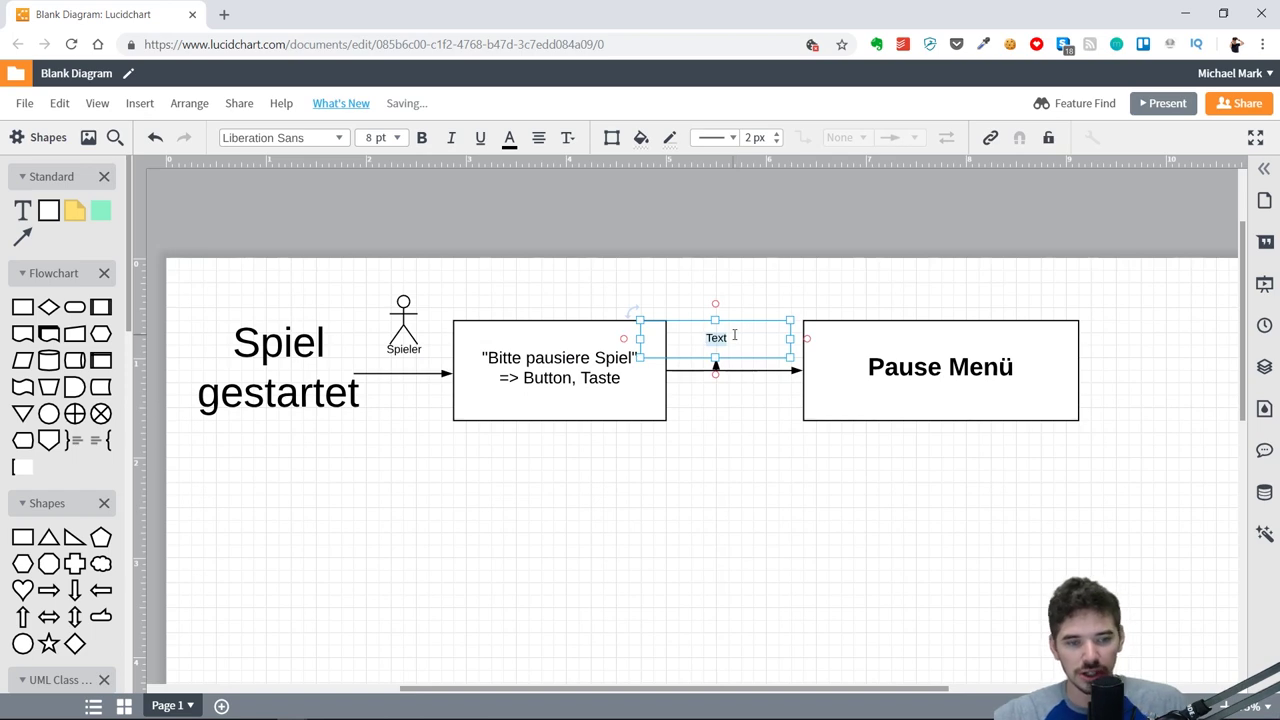
{"action": "type", "text": "public void"}
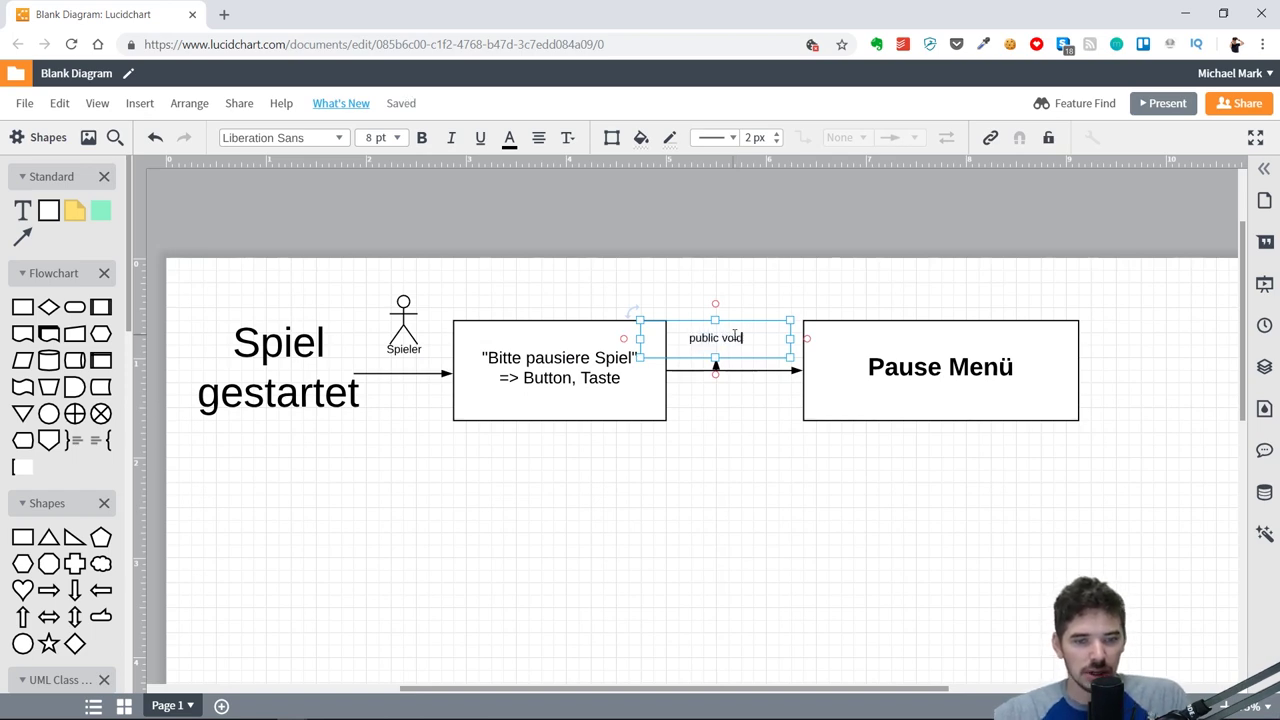
{"action": "type", "text": " Pause()"}
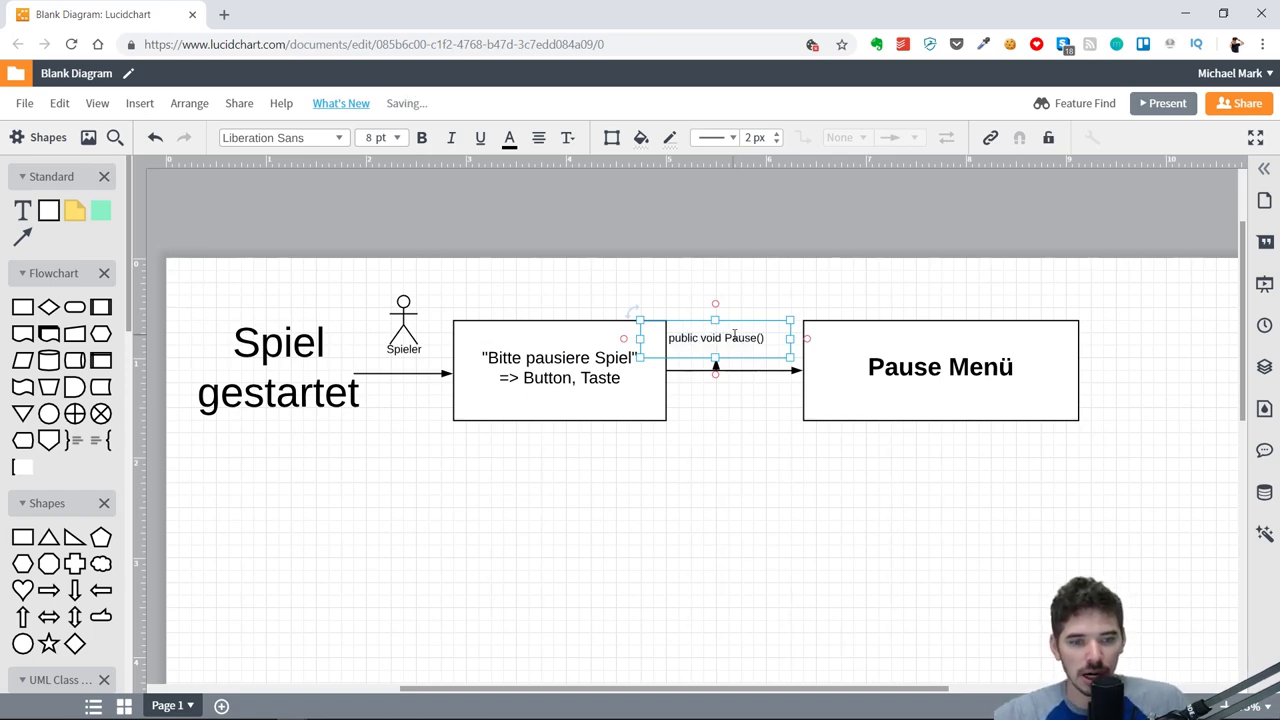
{"action": "left_click", "coordinate": [731, 420]}
{"action": "left_click_drag", "start_coordinate": [716, 338], "coordinate": [728, 363]}
{"action": "left_click", "coordinate": [704, 430]}
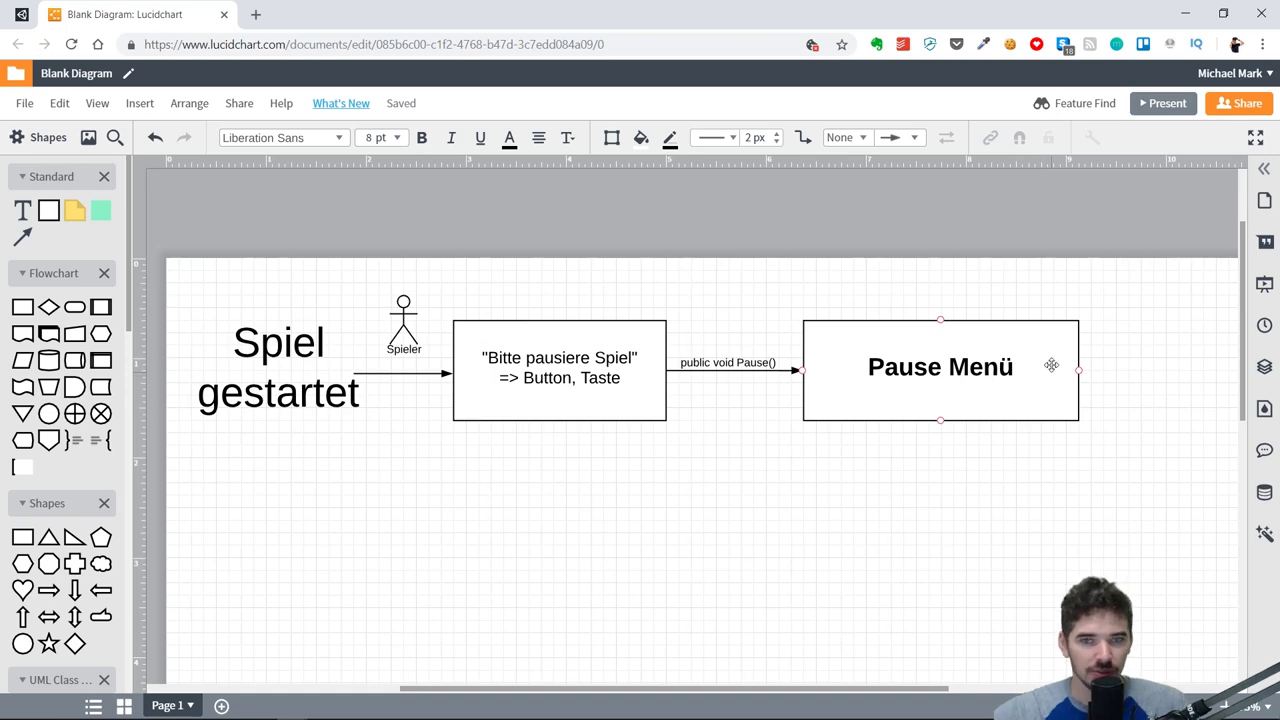
Step: Go to the Unity Scripting API and expand the UnityEngine class list
{"action": "left_click", "coordinate": [20, 16]}
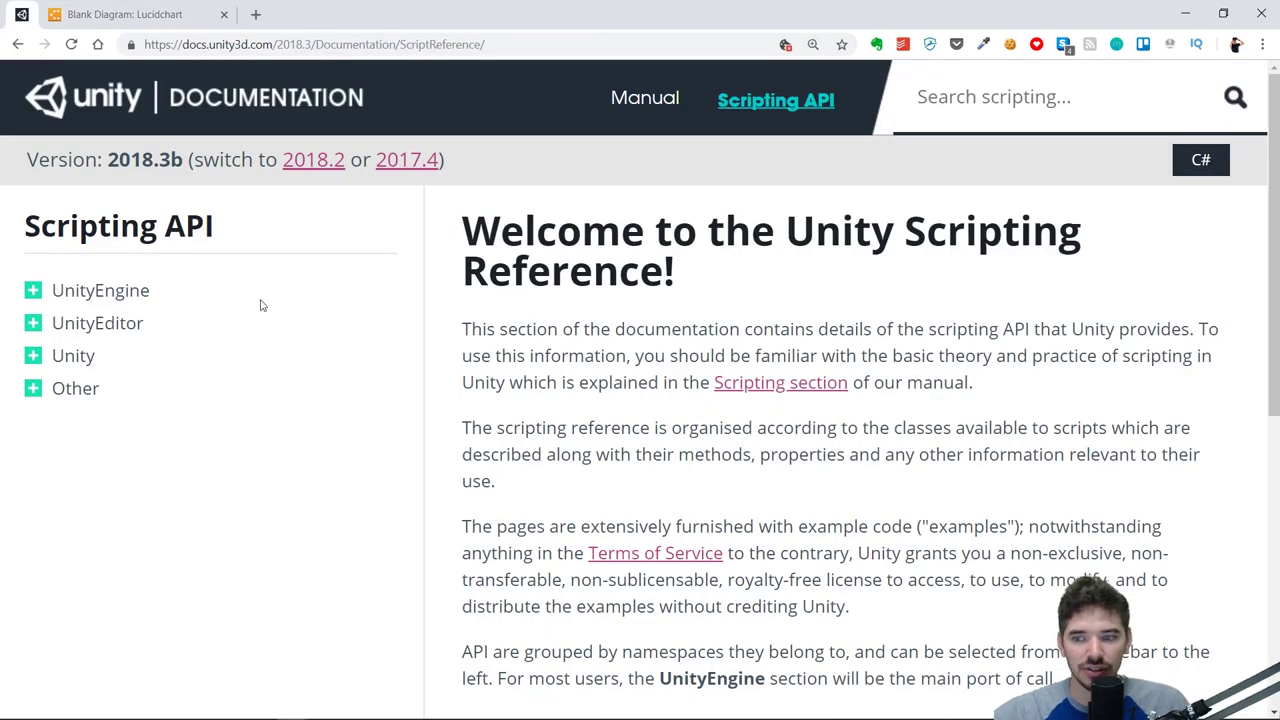
{"action": "left_click", "coordinate": [72, 293]}
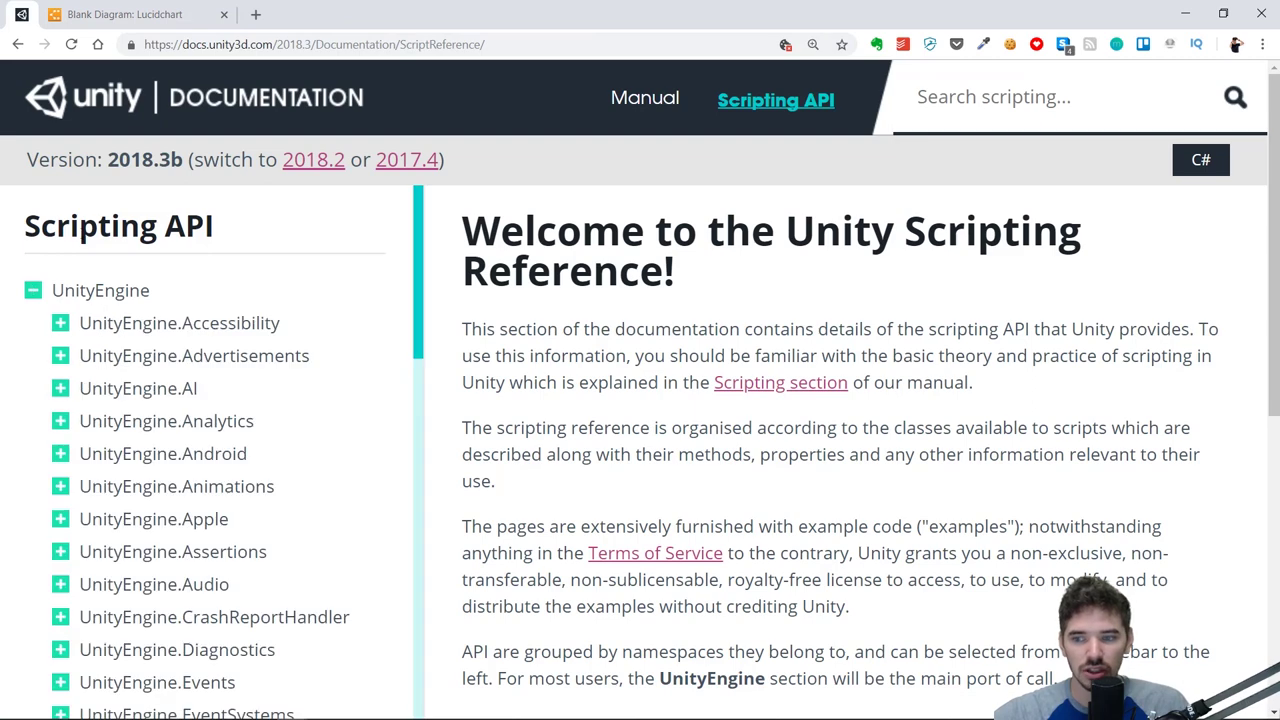
{"action": "left_click_drag", "start_coordinate": [24, 226], "coordinate": [289, 243]}
{"action": "left_click", "coordinate": [55, 300]}
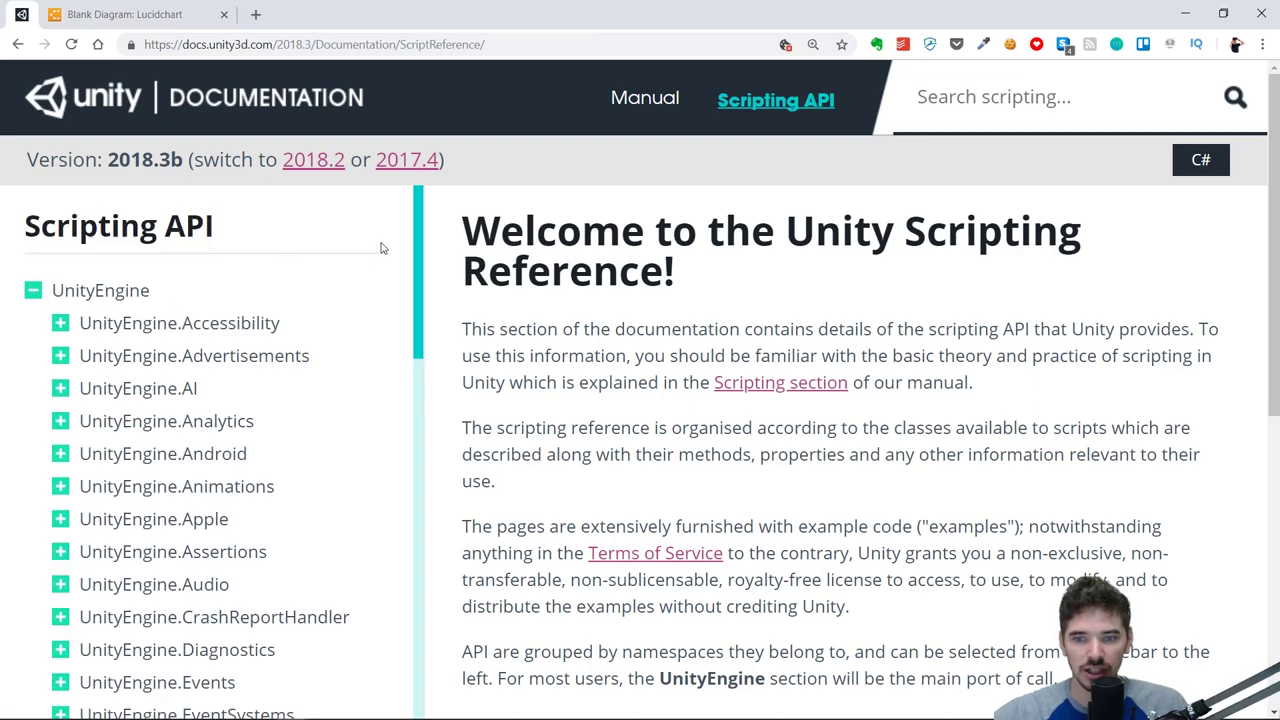
{"action": "left_click_drag", "start_coordinate": [422, 226], "coordinate": [422, 580]}
{"action": "left_click", "coordinate": [85, 451]}
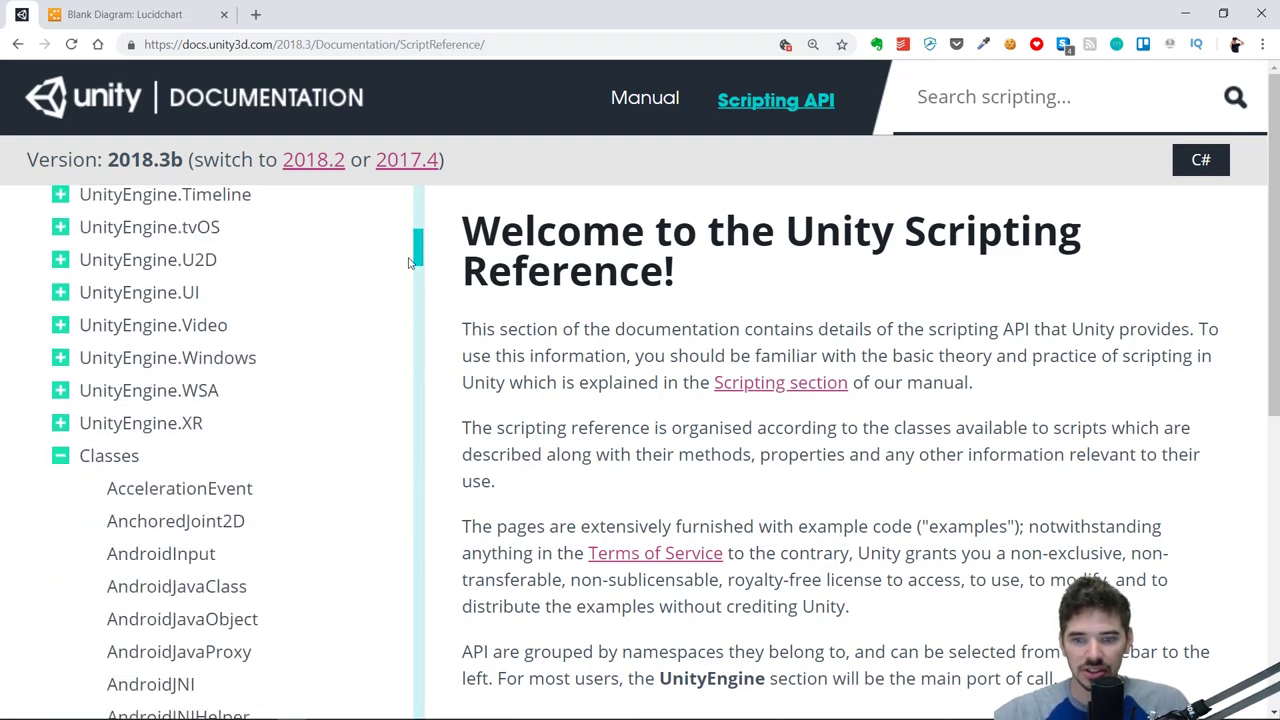
Step: Scroll the class list down to T and open the Time class page
{"action": "left_click_drag", "start_coordinate": [418, 252], "coordinate": [405, 588]}
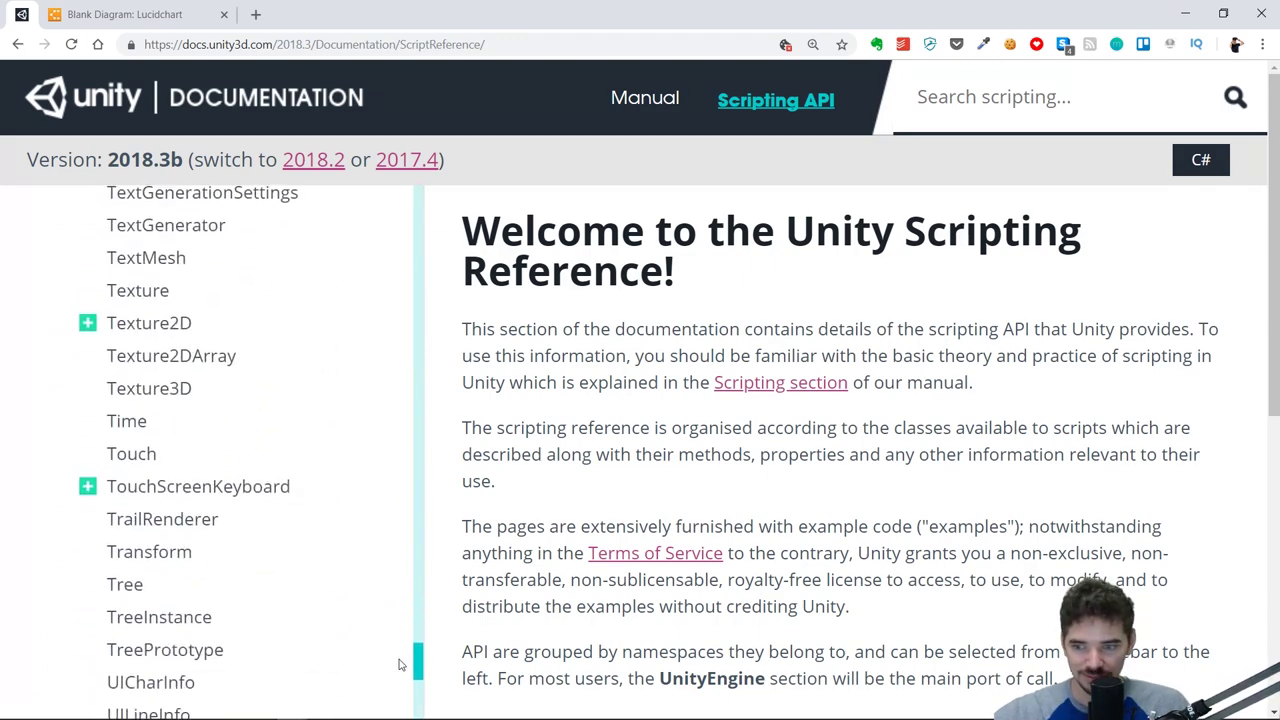
{"action": "mouse_move", "coordinate": [405, 588]}
{"action": "left_mouse_down"}
{"action": "mouse_move", "coordinate": [371, 604]}
{"action": "mouse_move", "coordinate": [373, 650]}
{"action": "left_mouse_up"}
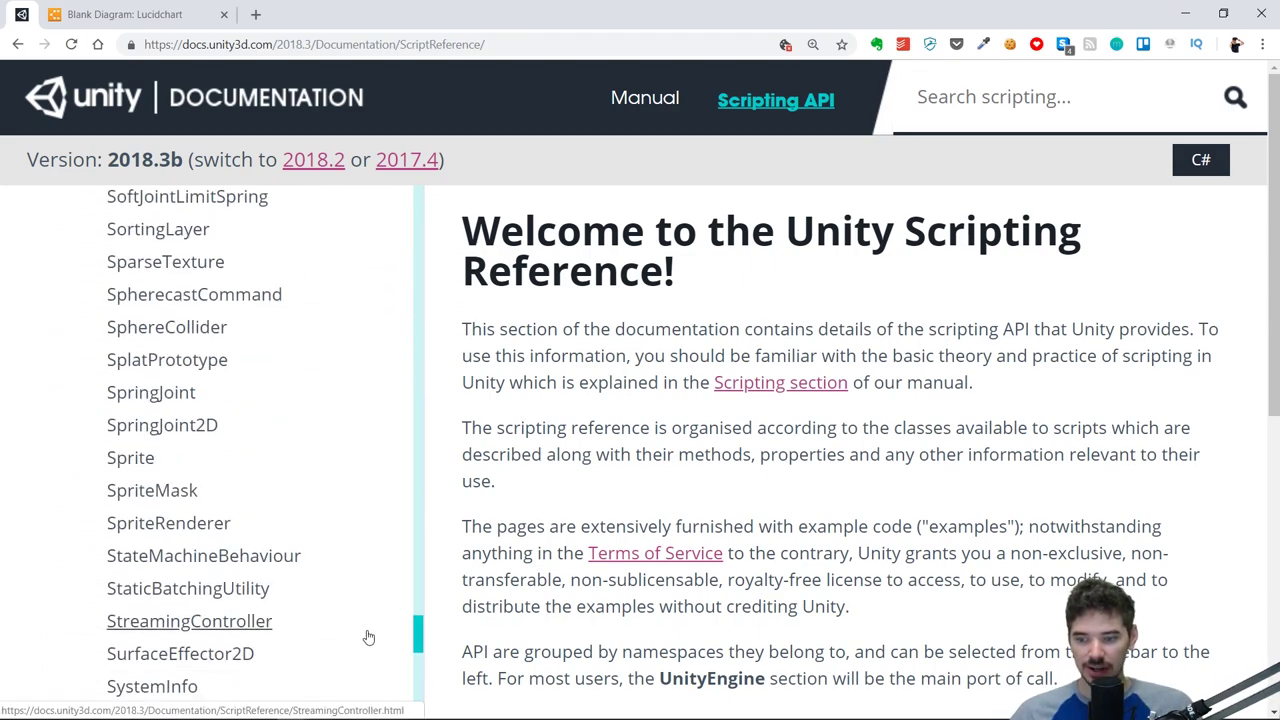
{"action": "scroll", "coordinate": [194, 494], "scroll_direction": "down", "scroll_amount": 3}
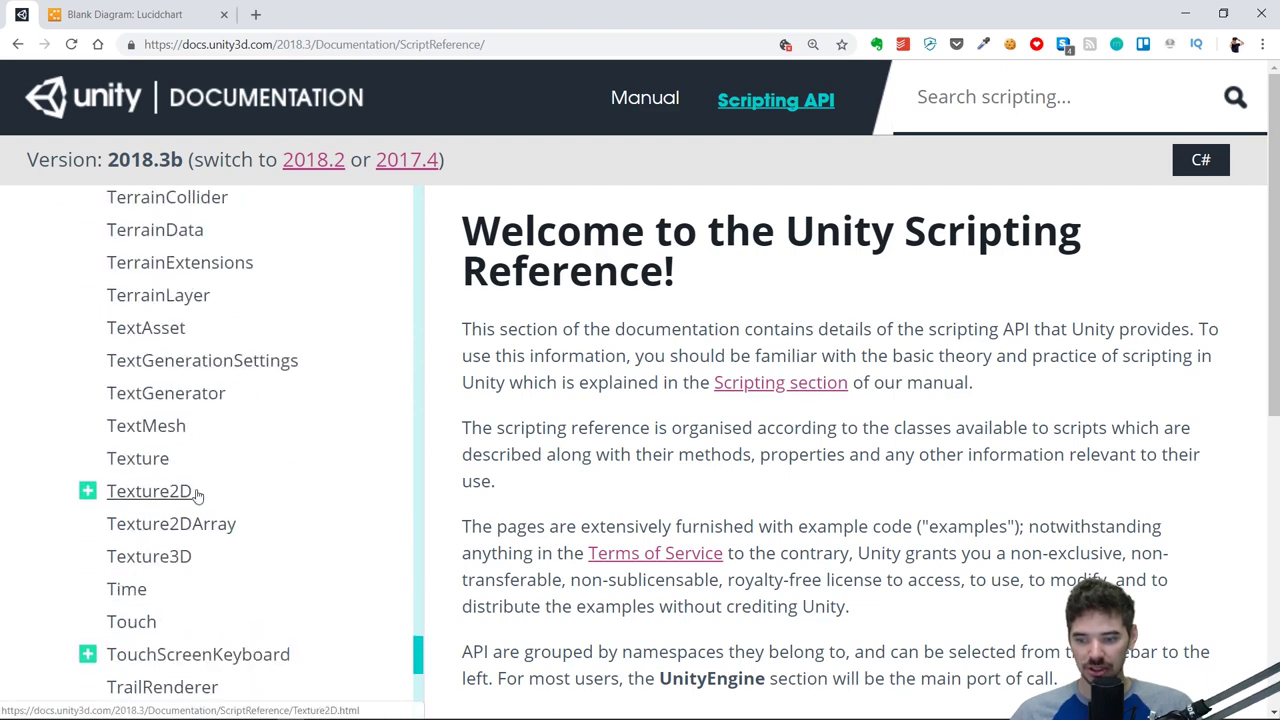
{"action": "scroll", "coordinate": [197, 494], "scroll_direction": "down", "scroll_amount": 5}
{"action": "scroll", "coordinate": [197, 494], "scroll_direction": "up", "scroll_amount": 2}
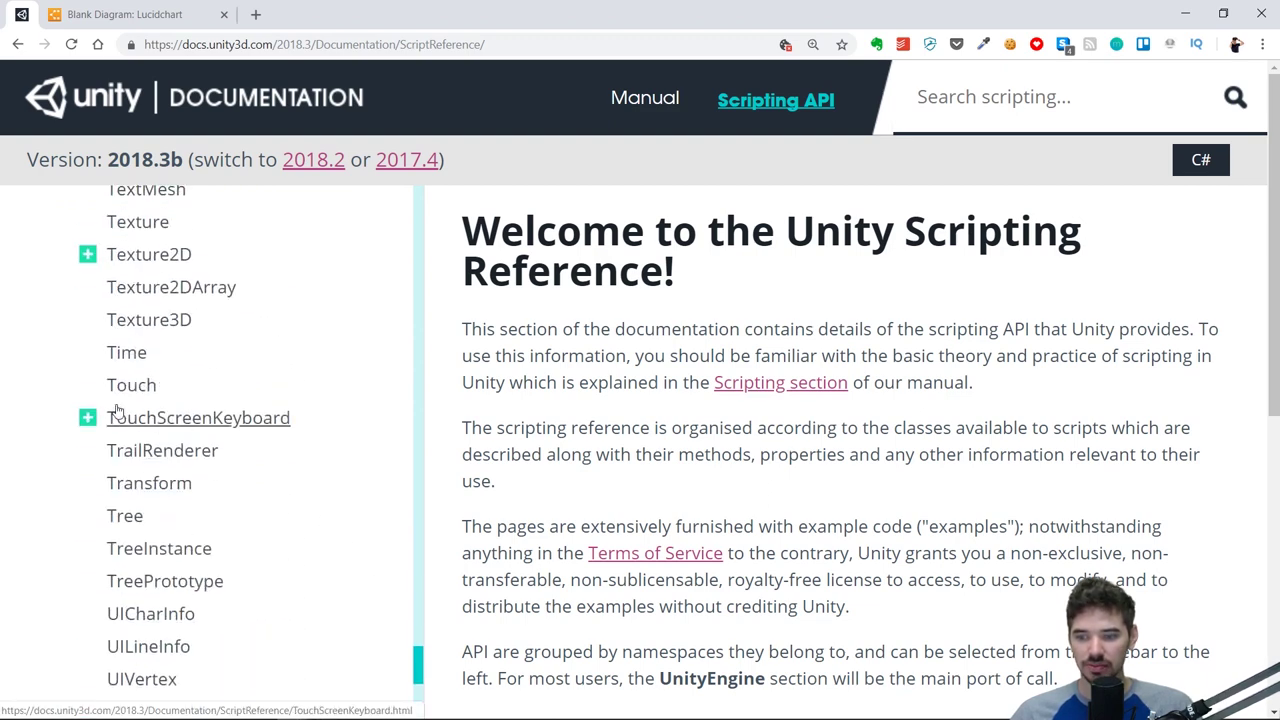
{"action": "left_click", "coordinate": [128, 356]}
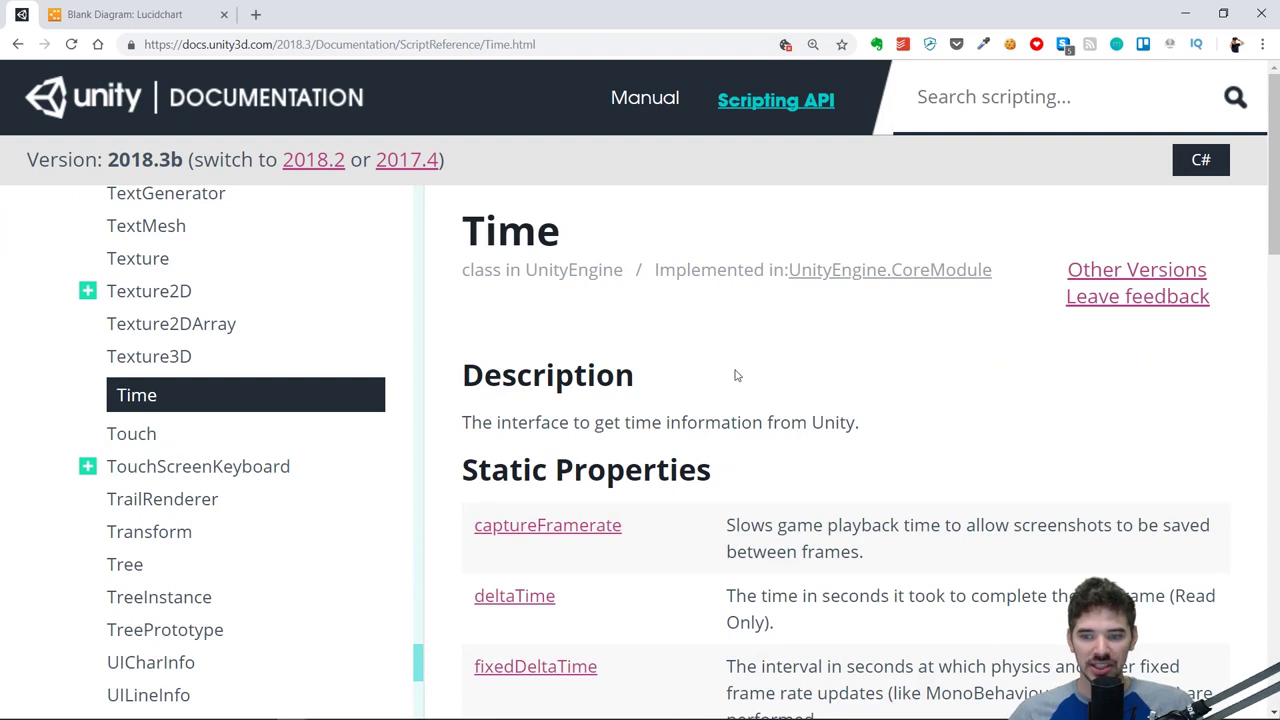
Step: Scroll the Time page to Static Properties and read the timeScale slow-motion description
{"action": "scroll", "coordinate": [700, 378], "scroll_direction": "down", "scroll_amount": 1}
{"action": "scroll", "coordinate": [724, 430], "scroll_direction": "down", "scroll_amount": 1}
{"action": "scroll", "coordinate": [724, 416], "scroll_direction": "down", "scroll_amount": 1}
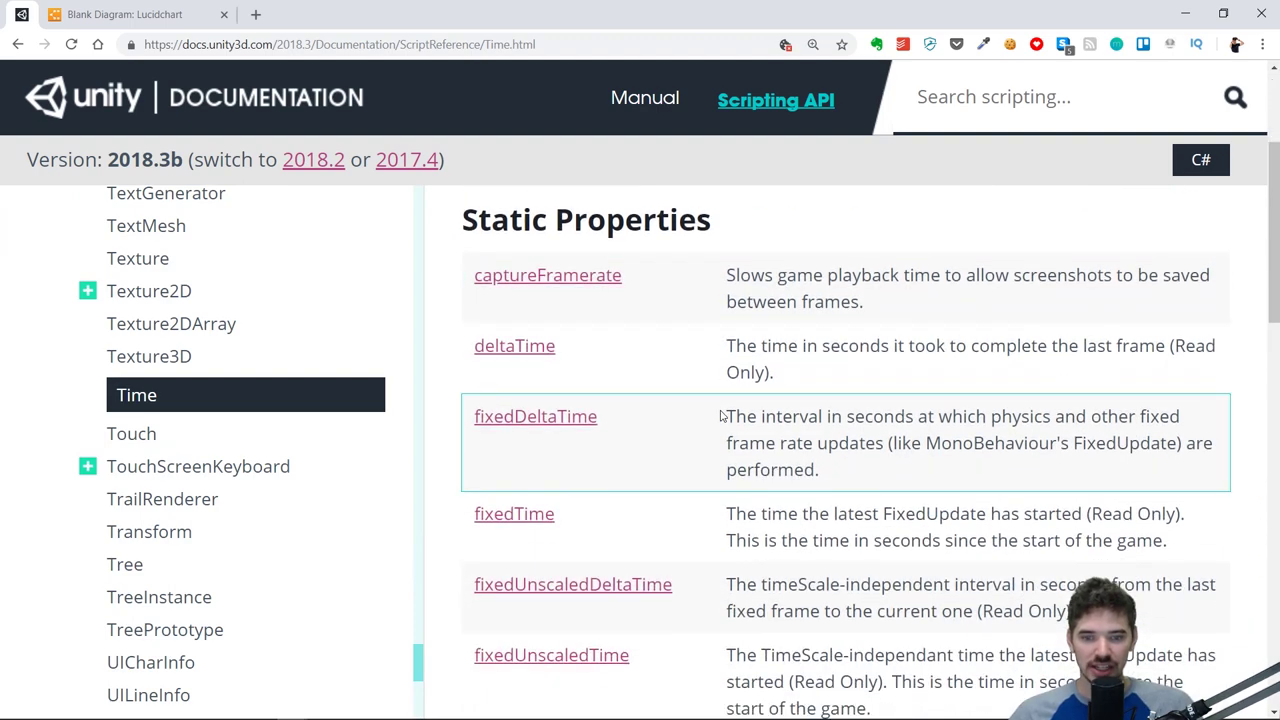
{"action": "scroll", "coordinate": [720, 416], "scroll_direction": "down", "scroll_amount": 1}
{"action": "scroll", "coordinate": [722, 416], "scroll_direction": "down", "scroll_amount": 2}
{"action": "scroll", "coordinate": [722, 416], "scroll_direction": "down", "scroll_amount": 1}
{"action": "scroll", "coordinate": [723, 418], "scroll_direction": "down", "scroll_amount": 3}
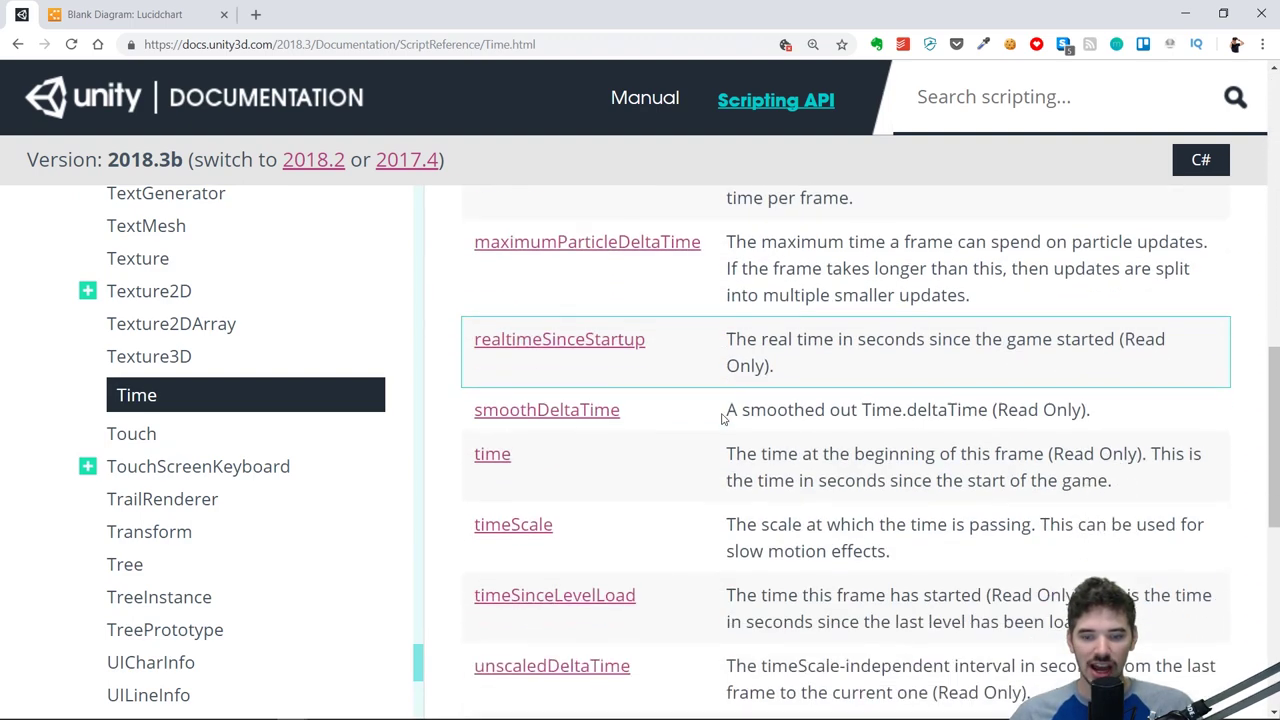
{"action": "scroll", "coordinate": [722, 418], "scroll_direction": "down", "scroll_amount": 2}
{"action": "scroll", "coordinate": [706, 414], "scroll_direction": "up", "scroll_amount": 1}
{"action": "mouse_move", "coordinate": [726, 440]}
{"action": "left_mouse_down"}
{"action": "mouse_move", "coordinate": [1036, 440]}
{"action": "mouse_move", "coordinate": [919, 472]}
{"action": "left_mouse_up"}
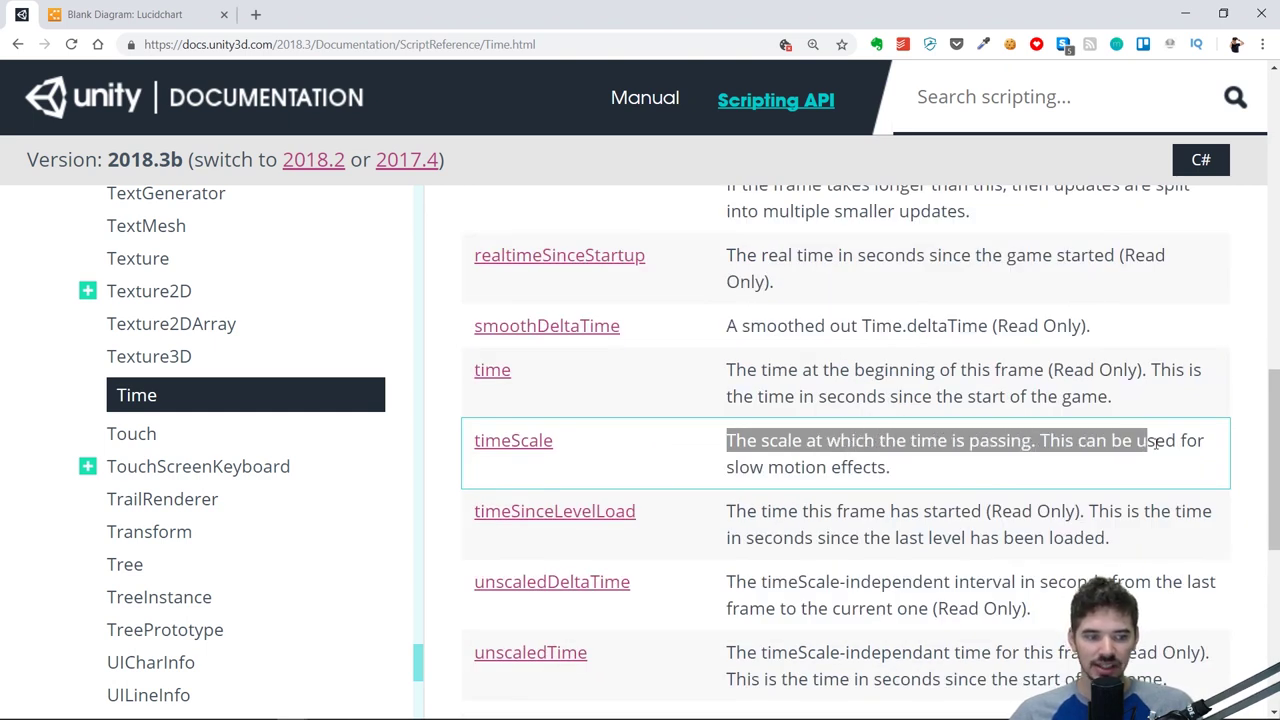
{"action": "left_click", "coordinate": [920, 472]}
{"action": "left_click_drag", "start_coordinate": [725, 466], "coordinate": [884, 477]}
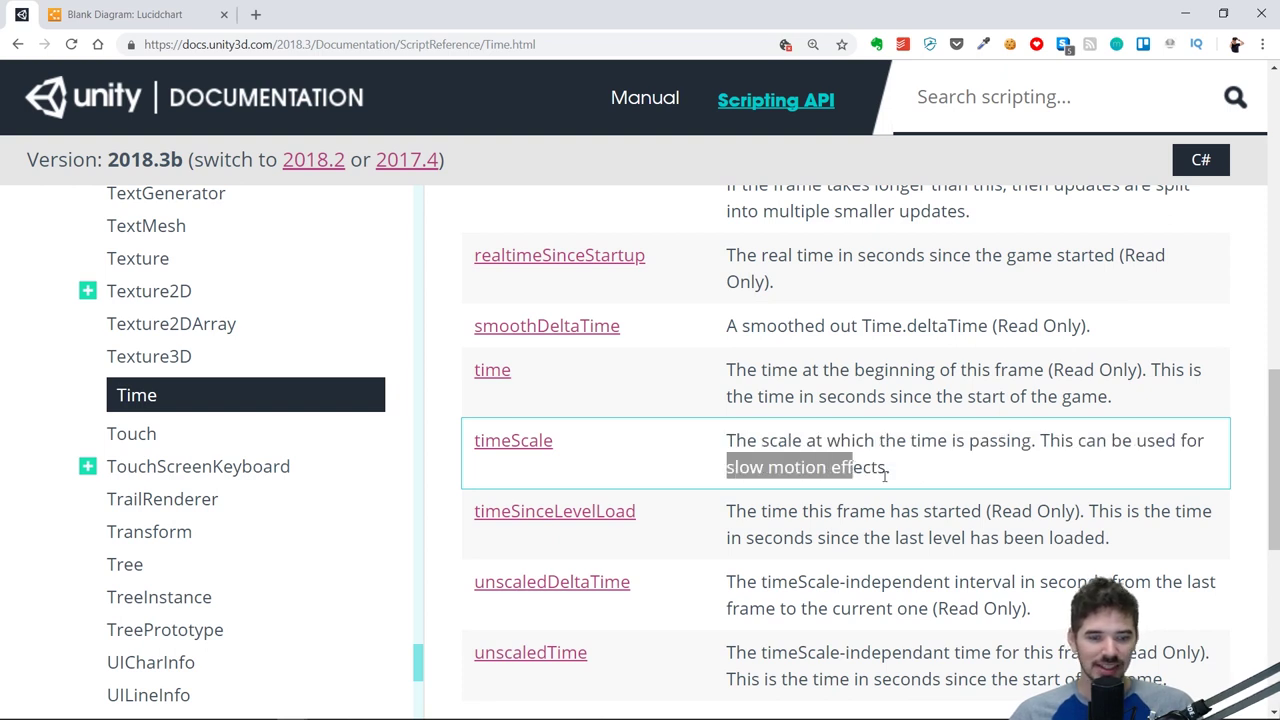
{"action": "left_click", "coordinate": [761, 435]}
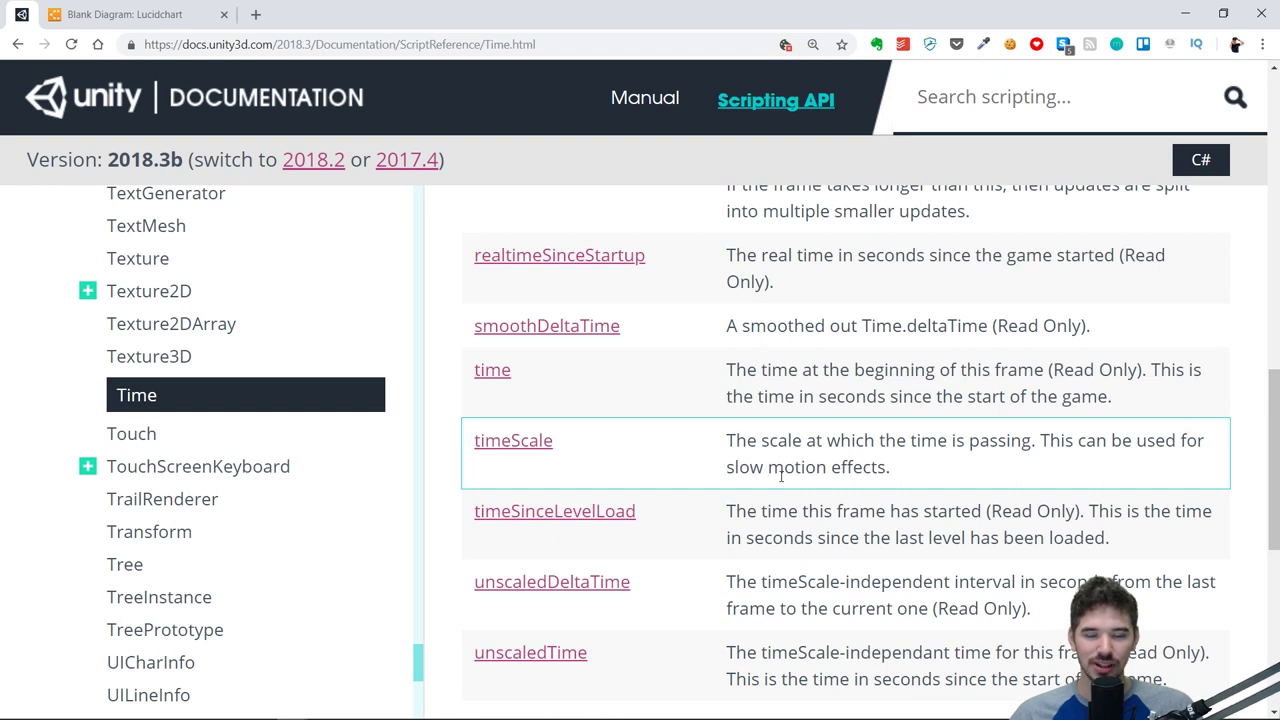
Step: Read the Time.timeScale page, noting the 1.0 value, then return to Lucidchart
{"action": "left_click", "coordinate": [522, 442]}
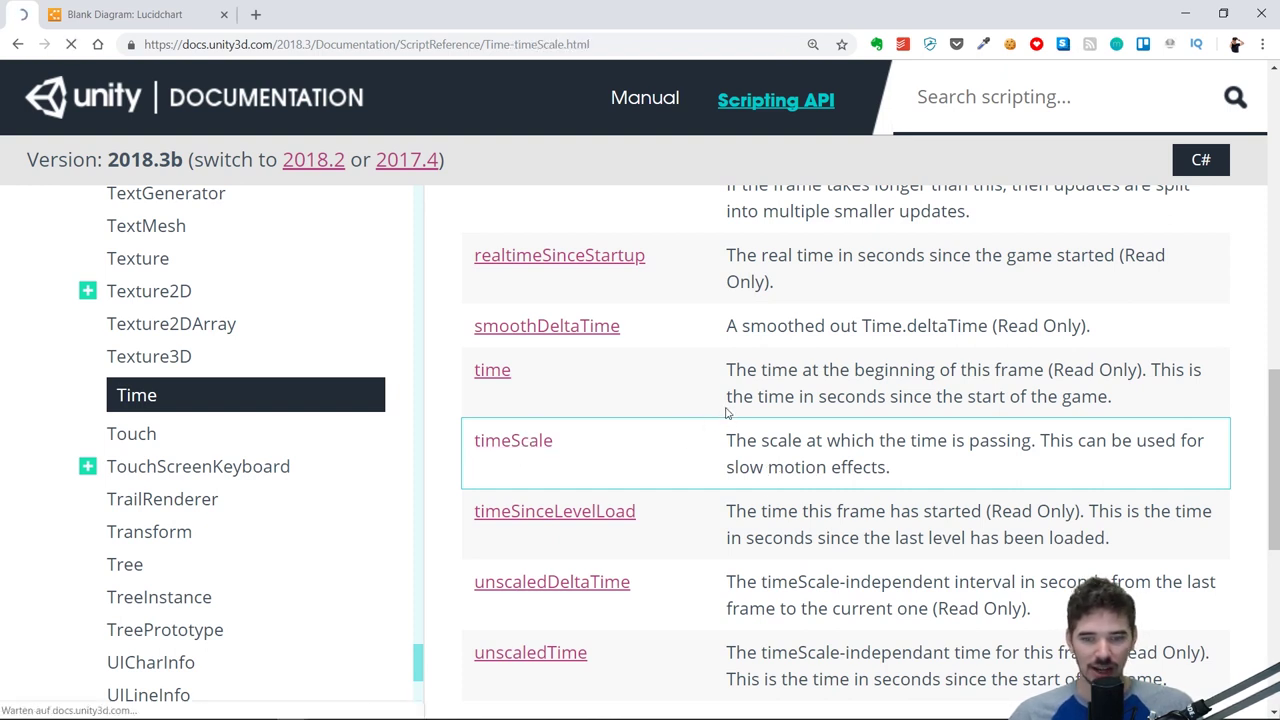
{"action": "double_click", "coordinate": [563, 238]}
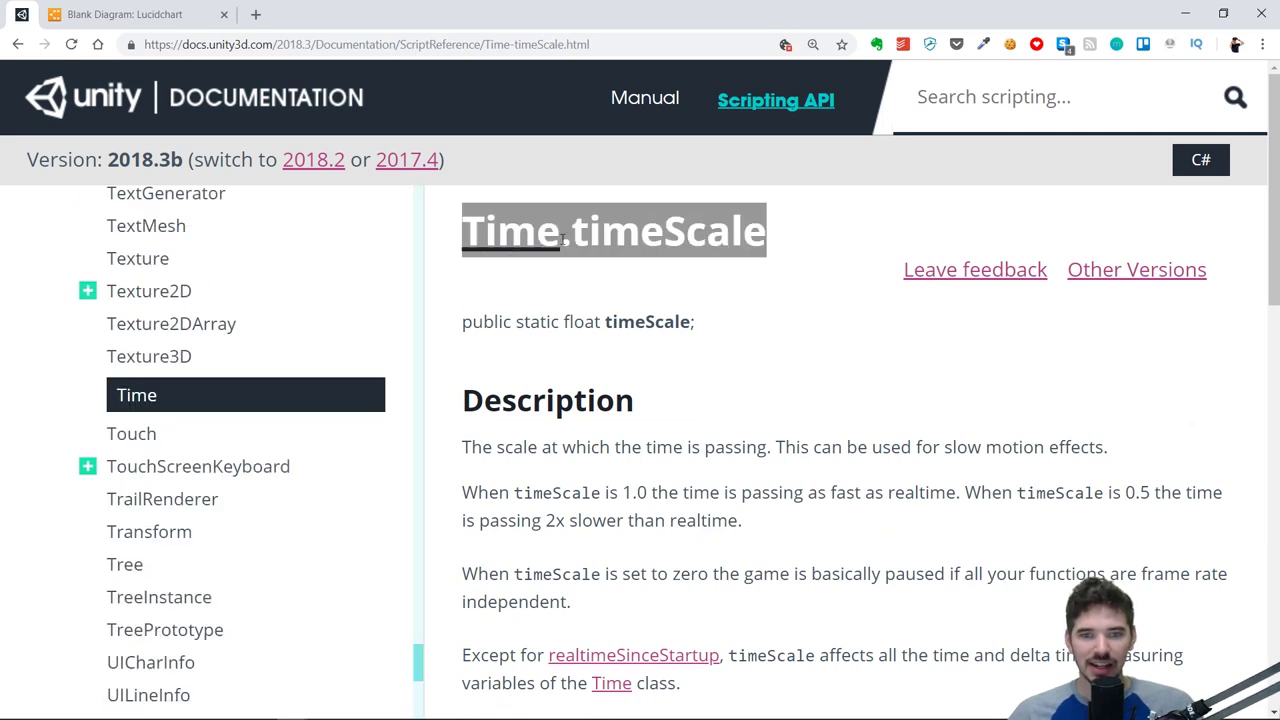
{"action": "scroll", "coordinate": [640, 238], "scroll_direction": "down", "scroll_amount": 1}
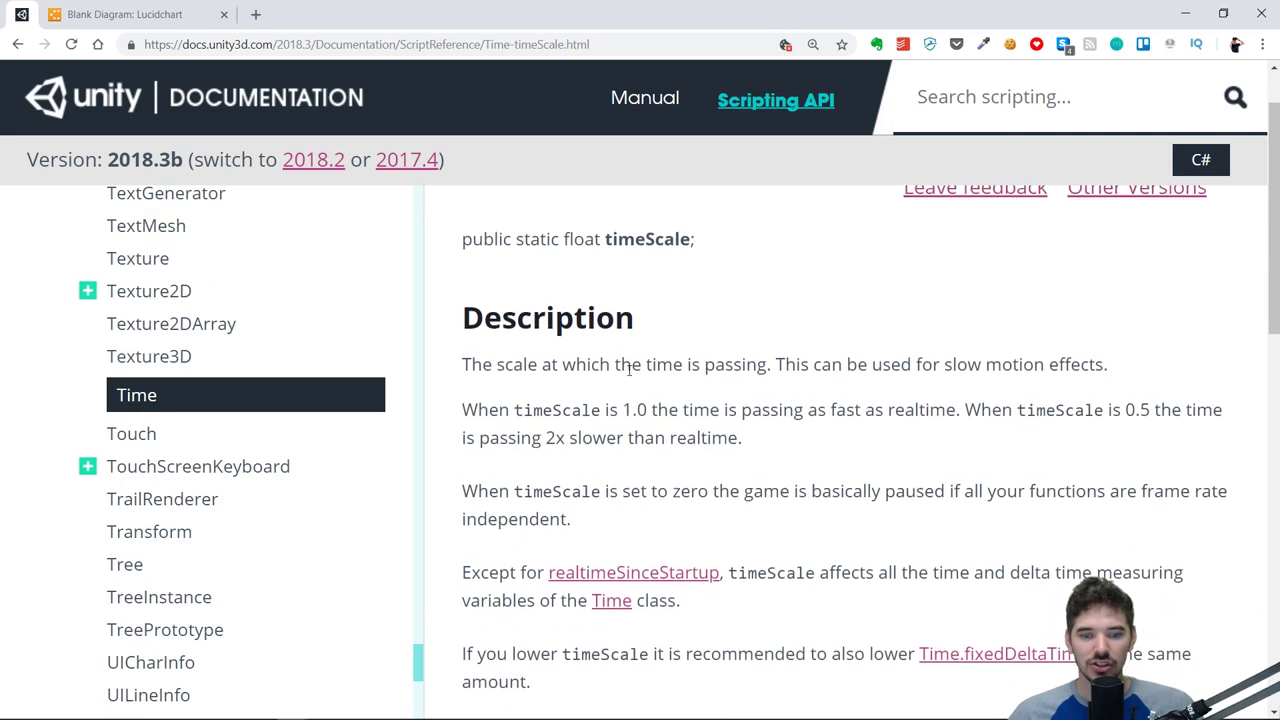
{"action": "left_click_drag", "start_coordinate": [625, 408], "coordinate": [650, 410]}
{"action": "left_click", "coordinate": [669, 404]}
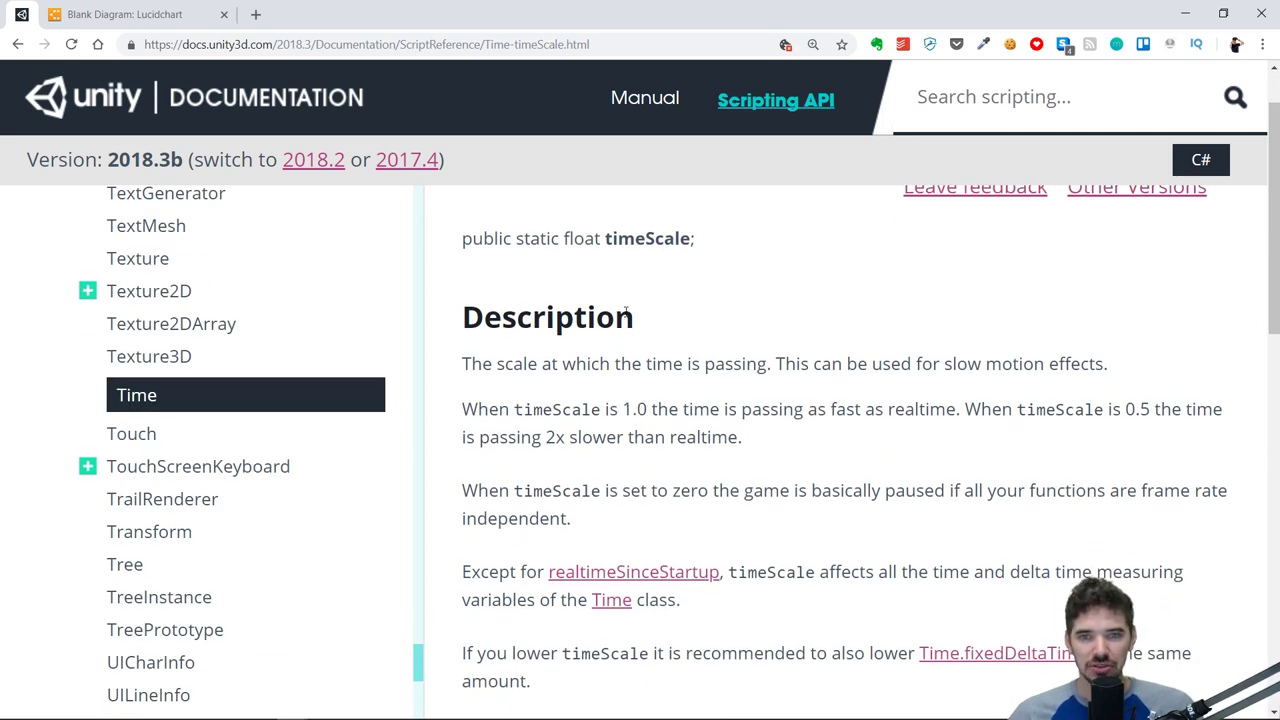
{"action": "left_click", "coordinate": [125, 14]}
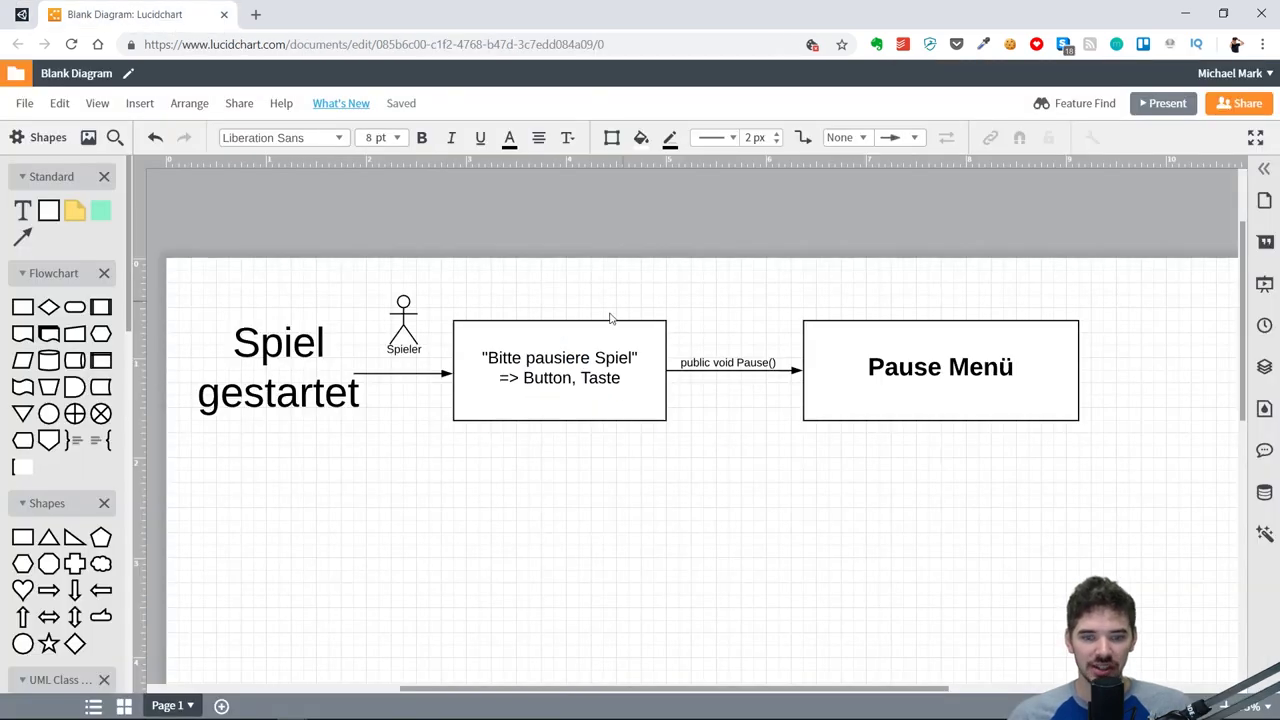
Step: Write "Time.timeScale = 0f" inside the Pause Menü box, checking the spelling against the docs
{"action": "double_click", "coordinate": [800, 395]}
{"action": "type", "text": "Time"}
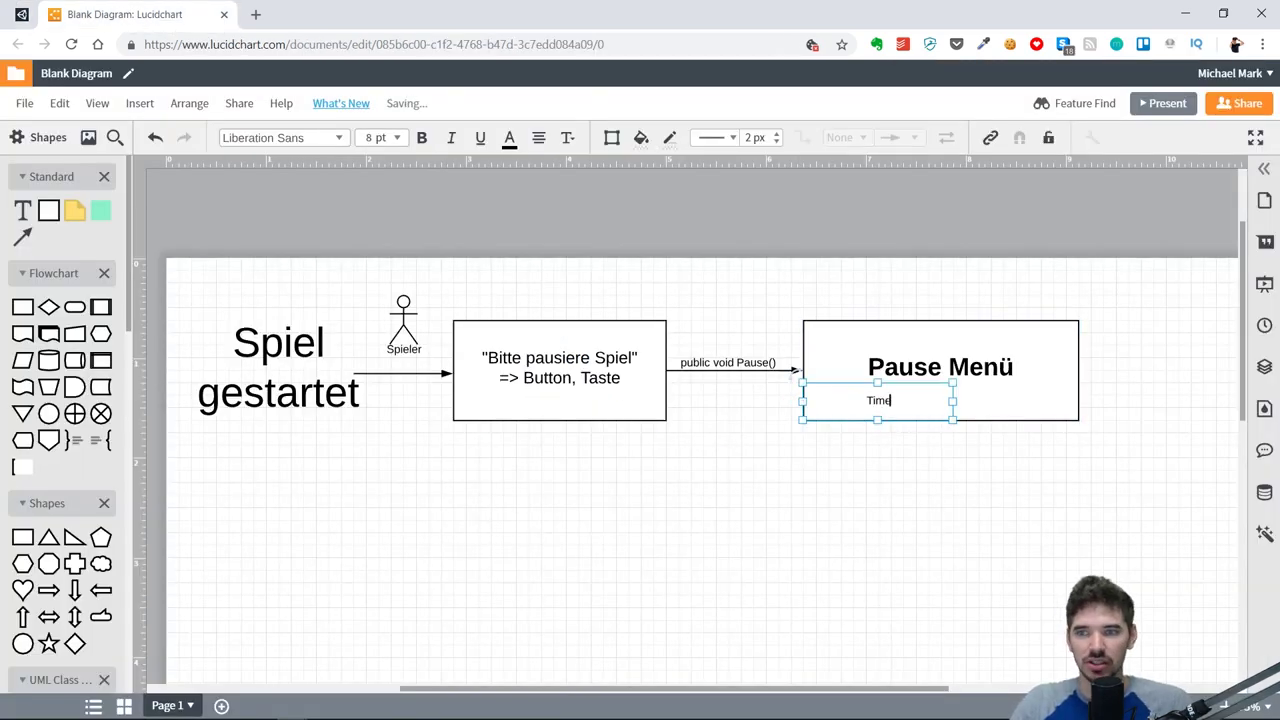
{"action": "left_click", "coordinate": [28, 24]}
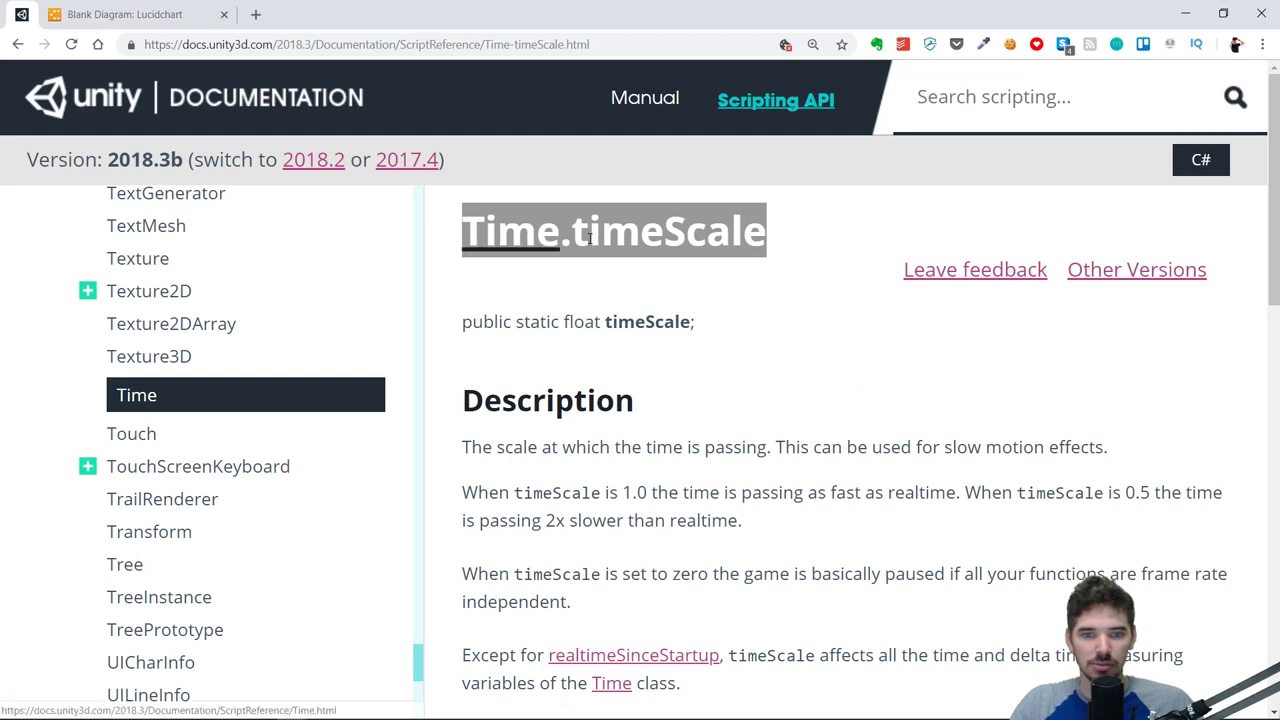
{"action": "left_click_drag", "start_coordinate": [583, 232], "coordinate": [820, 246]}
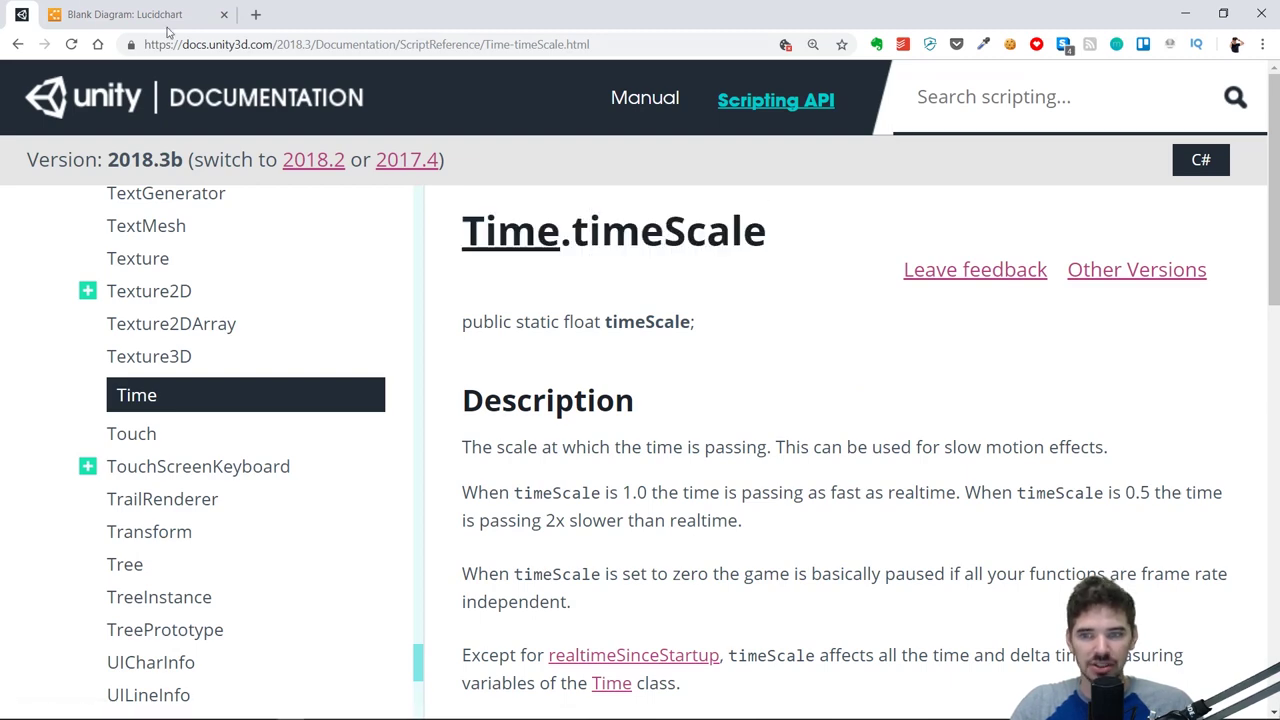
{"action": "left_click", "coordinate": [125, 14]}
{"action": "type", "text": ".time"}
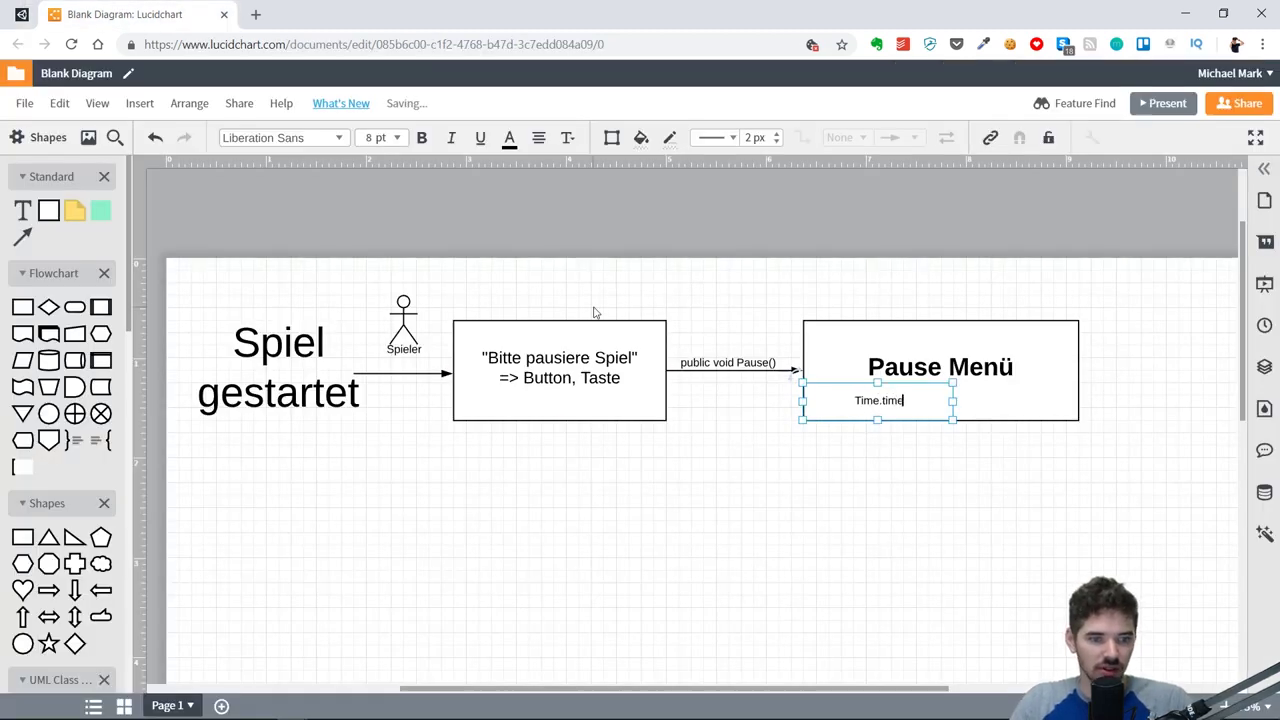
{"action": "type", "text": "Scale"}
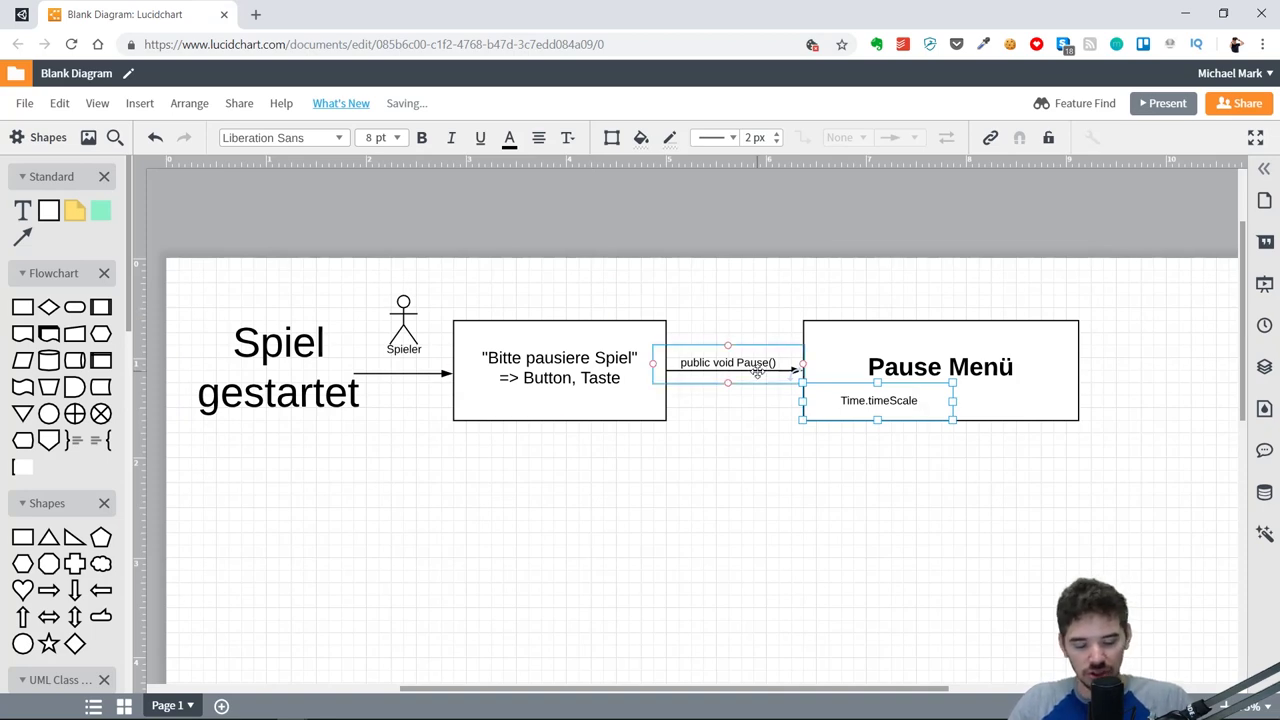
{"action": "type", "text": " = 0f"}
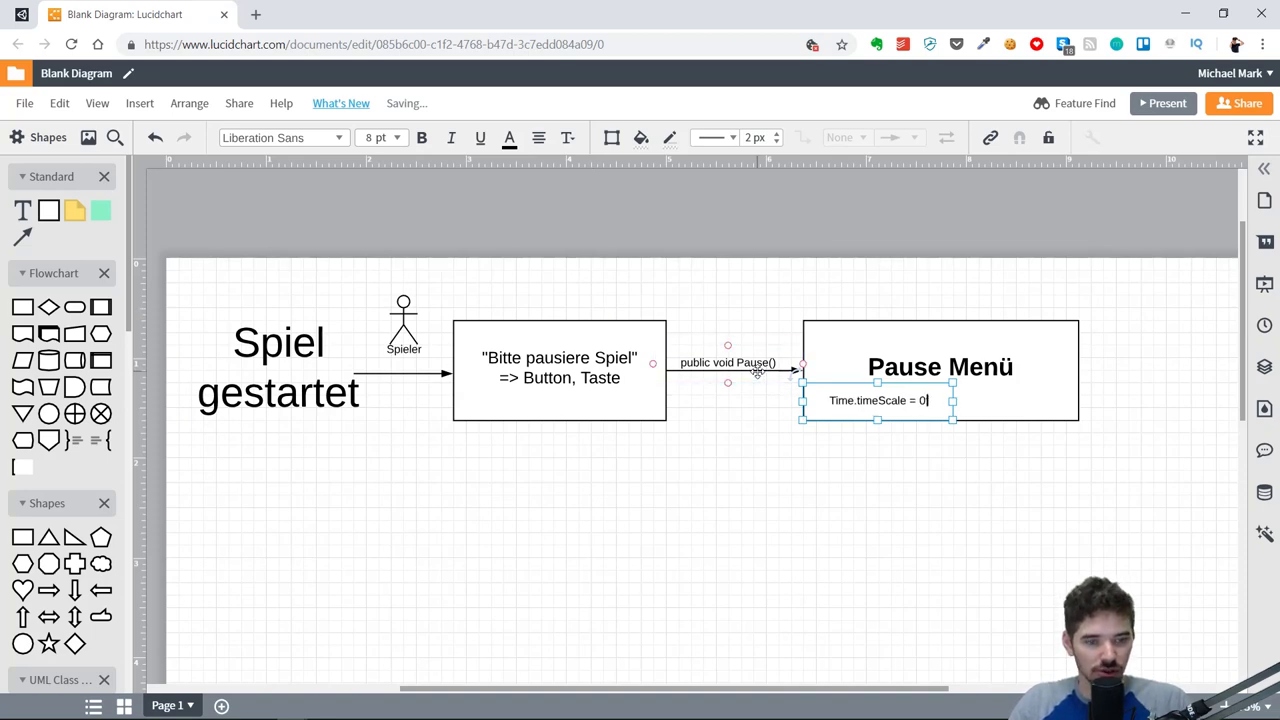
{"action": "key", "text": "Escape"}
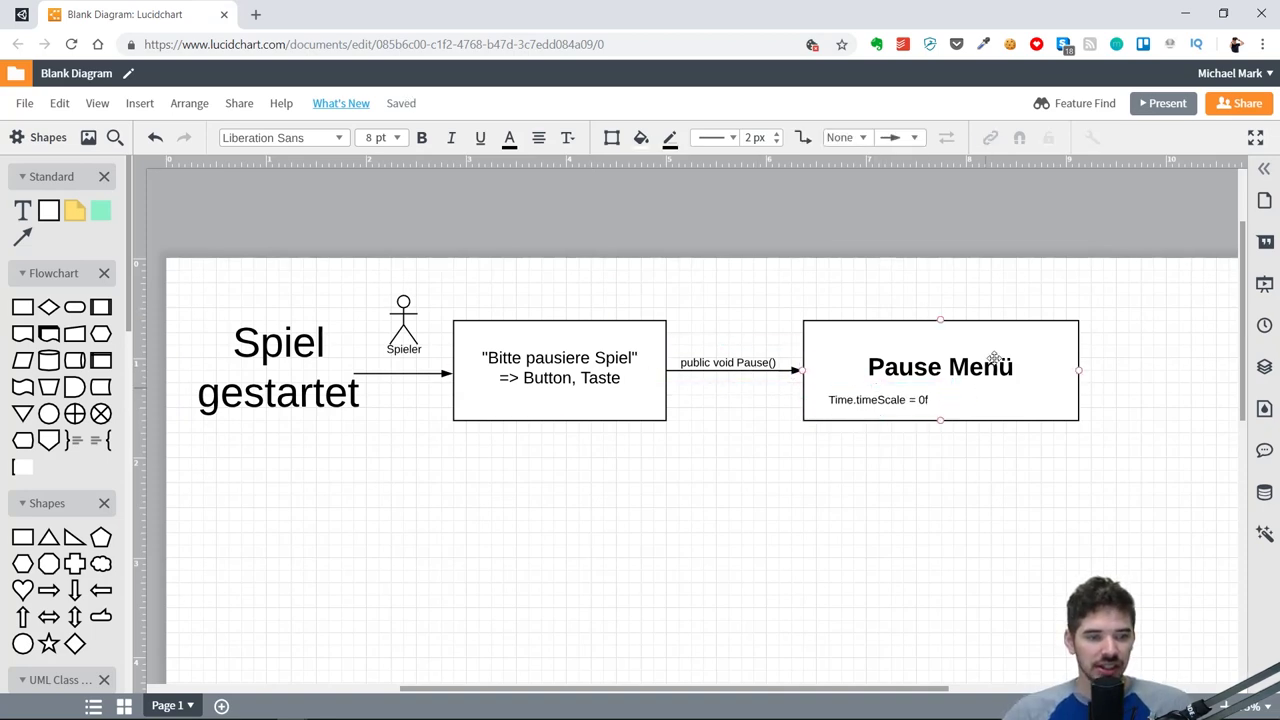
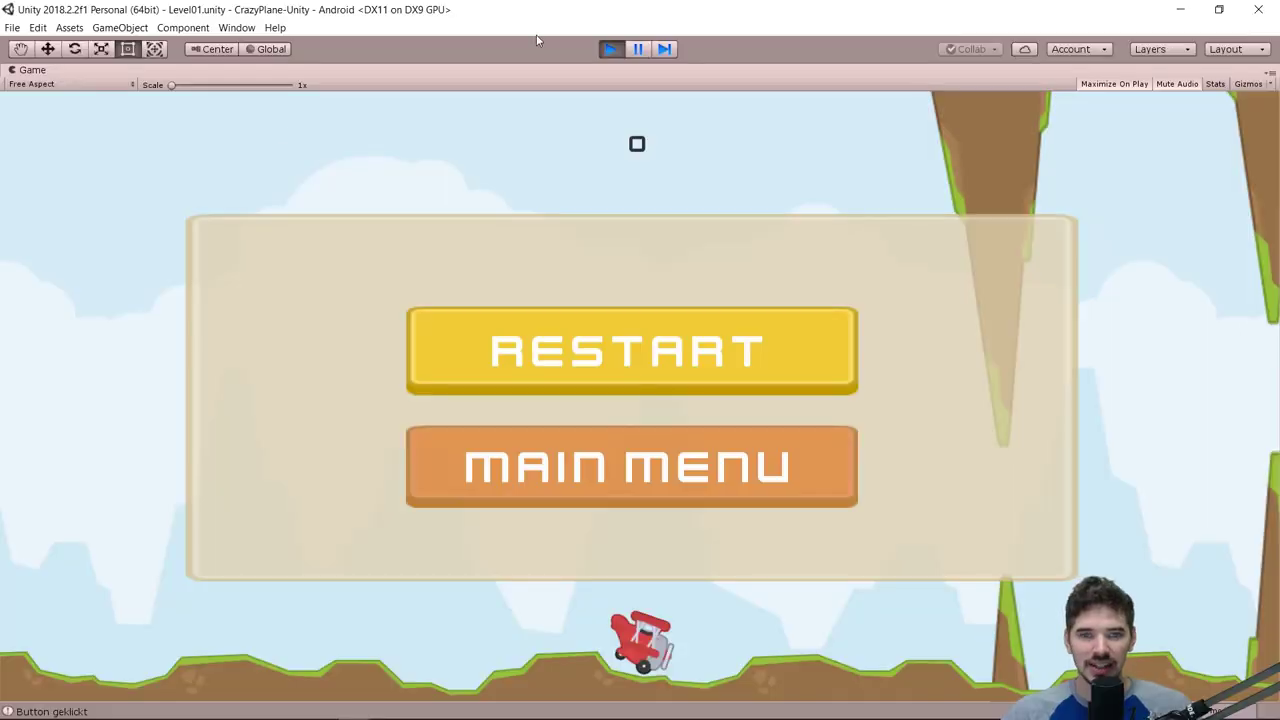
Step: Stop play mode to return to the Level01 scene in the editor
{"action": "left_click", "coordinate": [608, 50]}
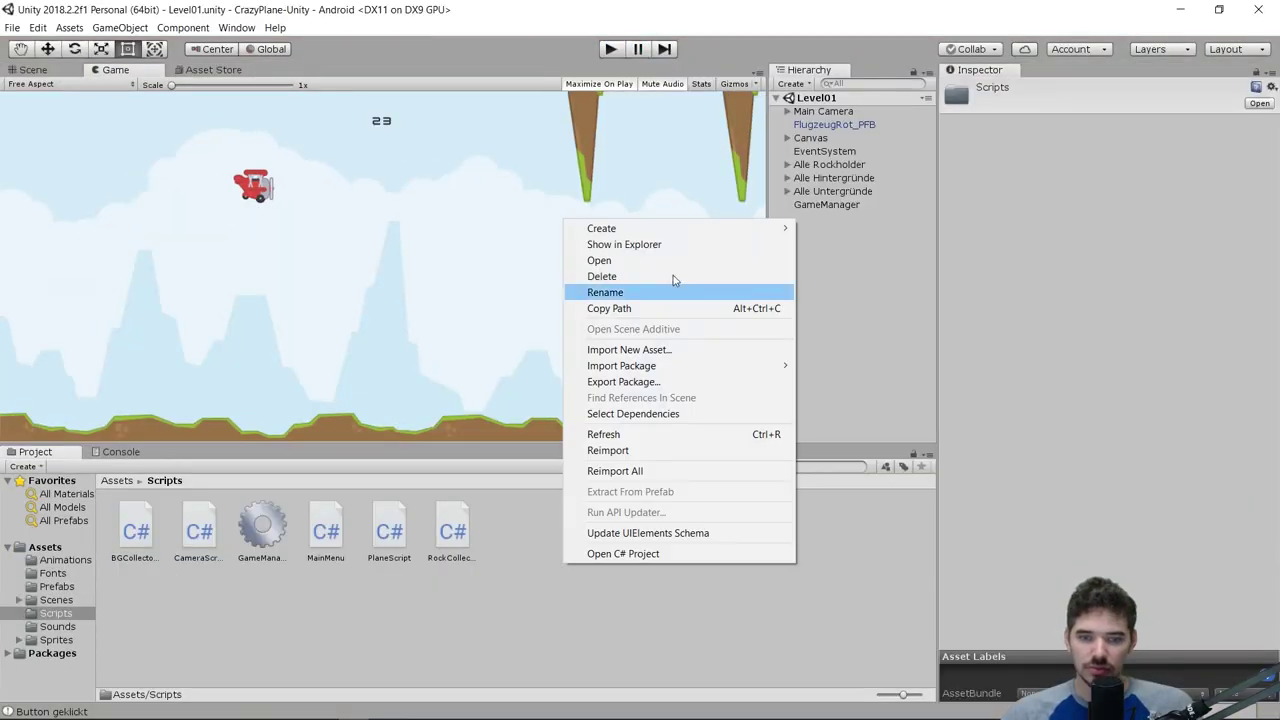
Step: Create a C# script named PauseScript in Assets/Scripts
{"action": "mouse_move", "coordinate": [683, 236]}
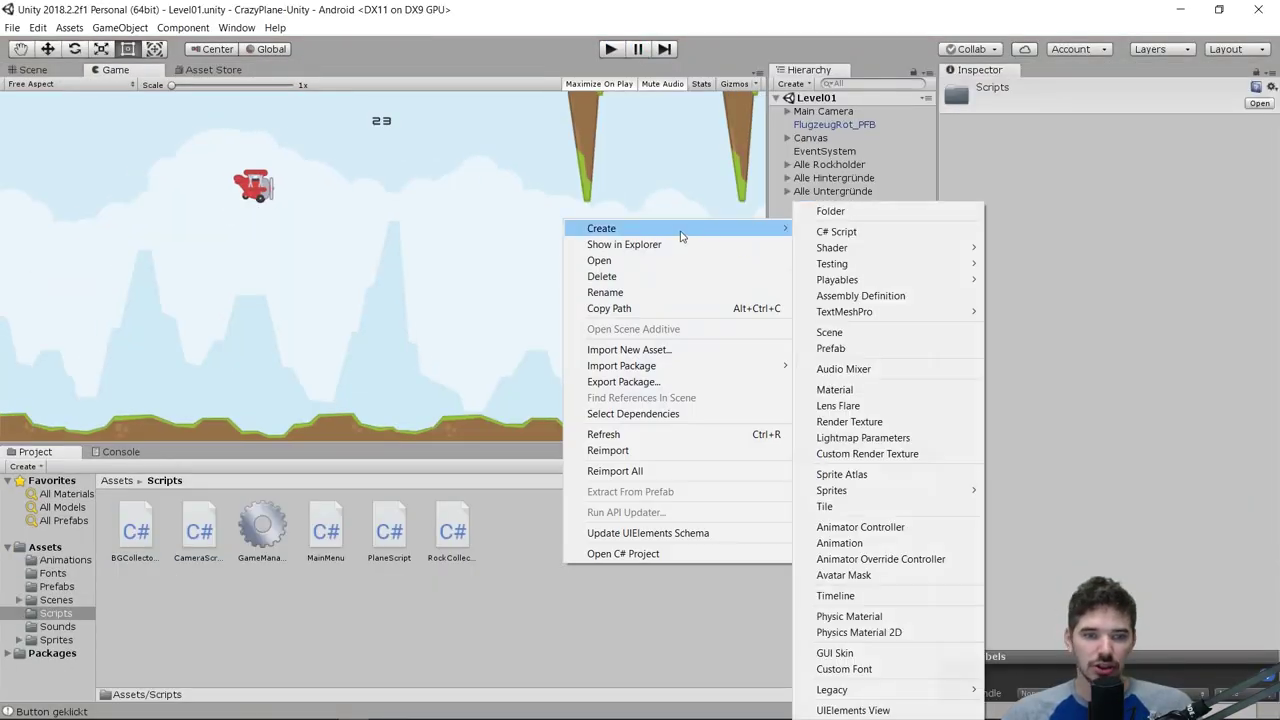
{"action": "left_click", "coordinate": [862, 234]}
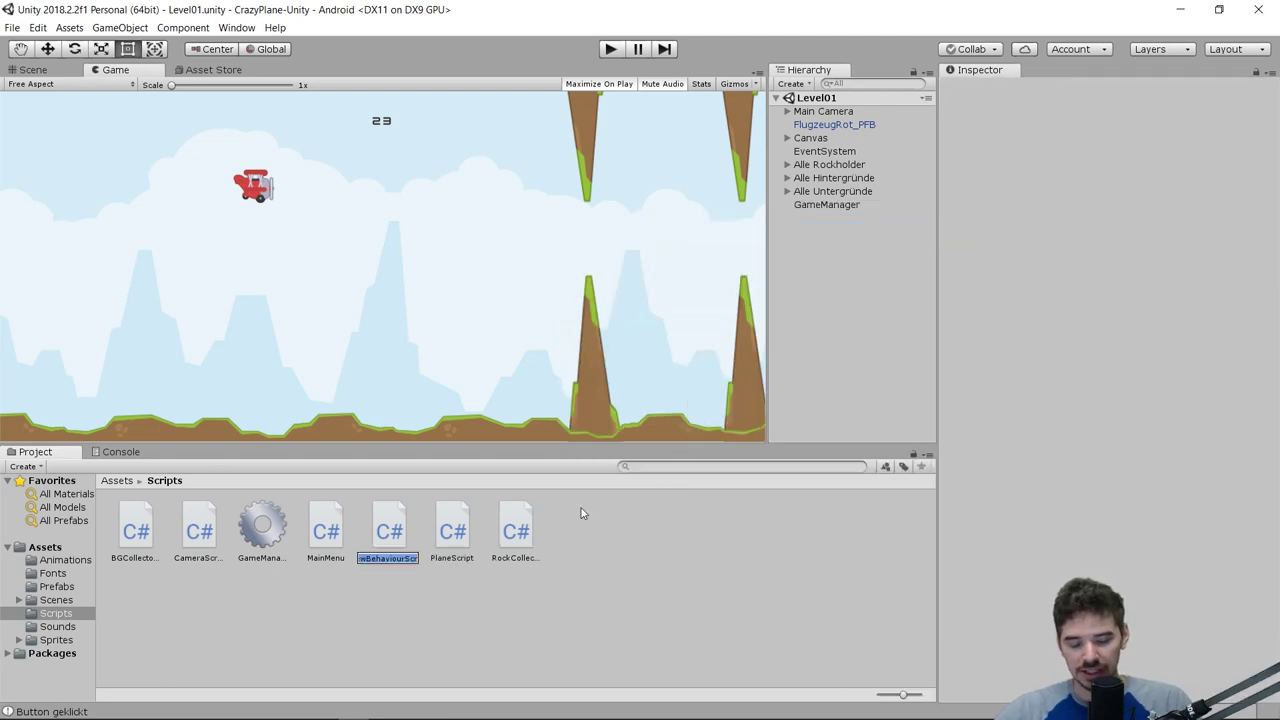
{"action": "type", "text": "PauseS"}
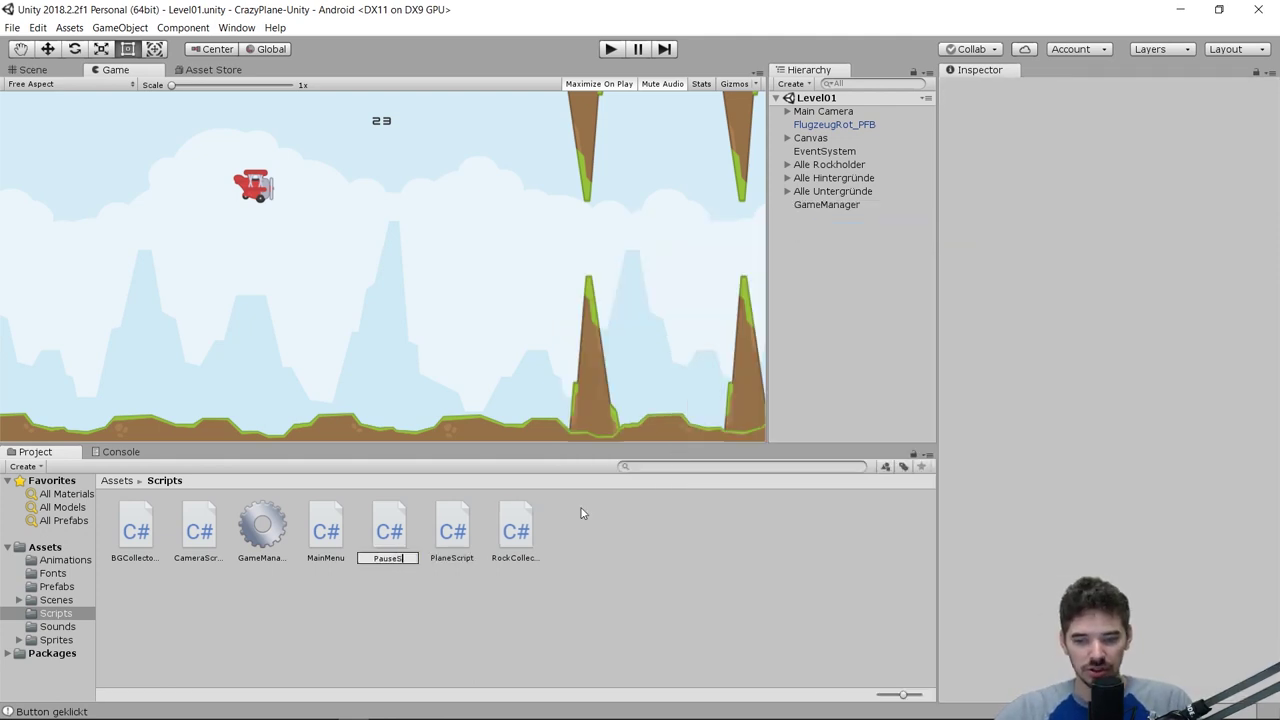
{"action": "key", "text": "Return"}
{"action": "key", "text": "Return"}
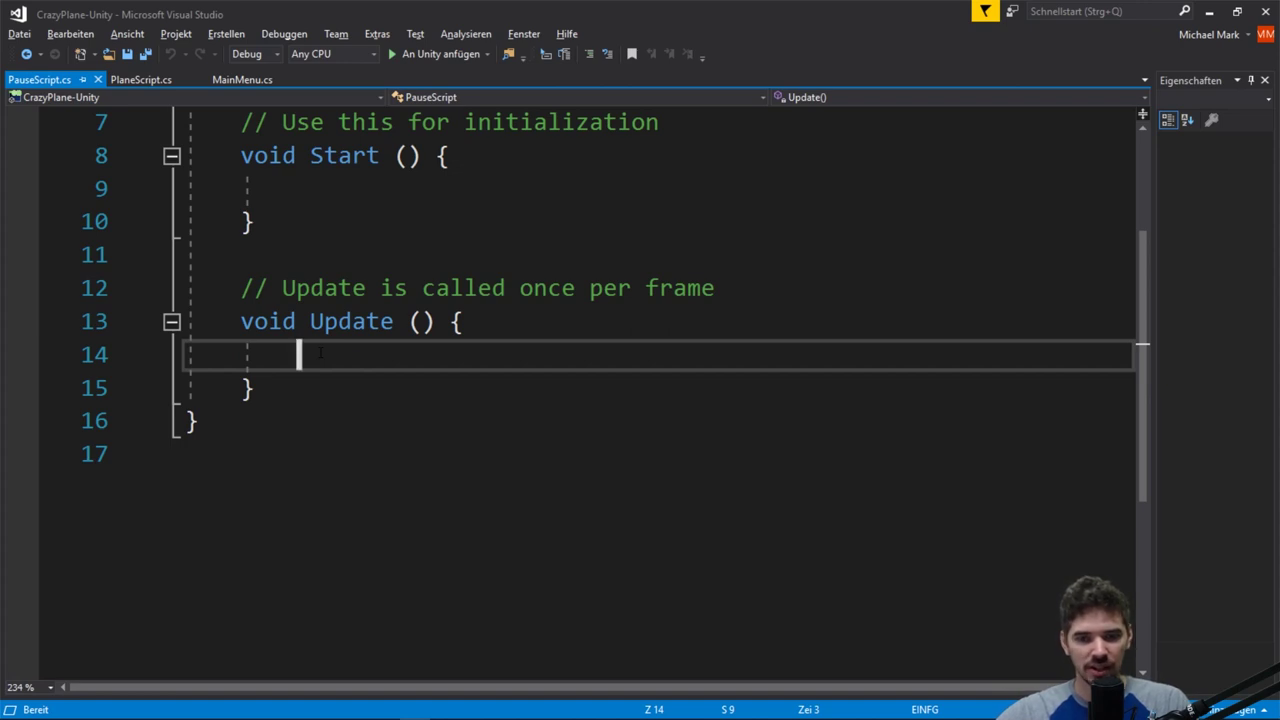
Step: Write if(Input.GetButtonDown("Pause")) in Update and start a new line below it
{"action": "type", "text": "if(Inp"}
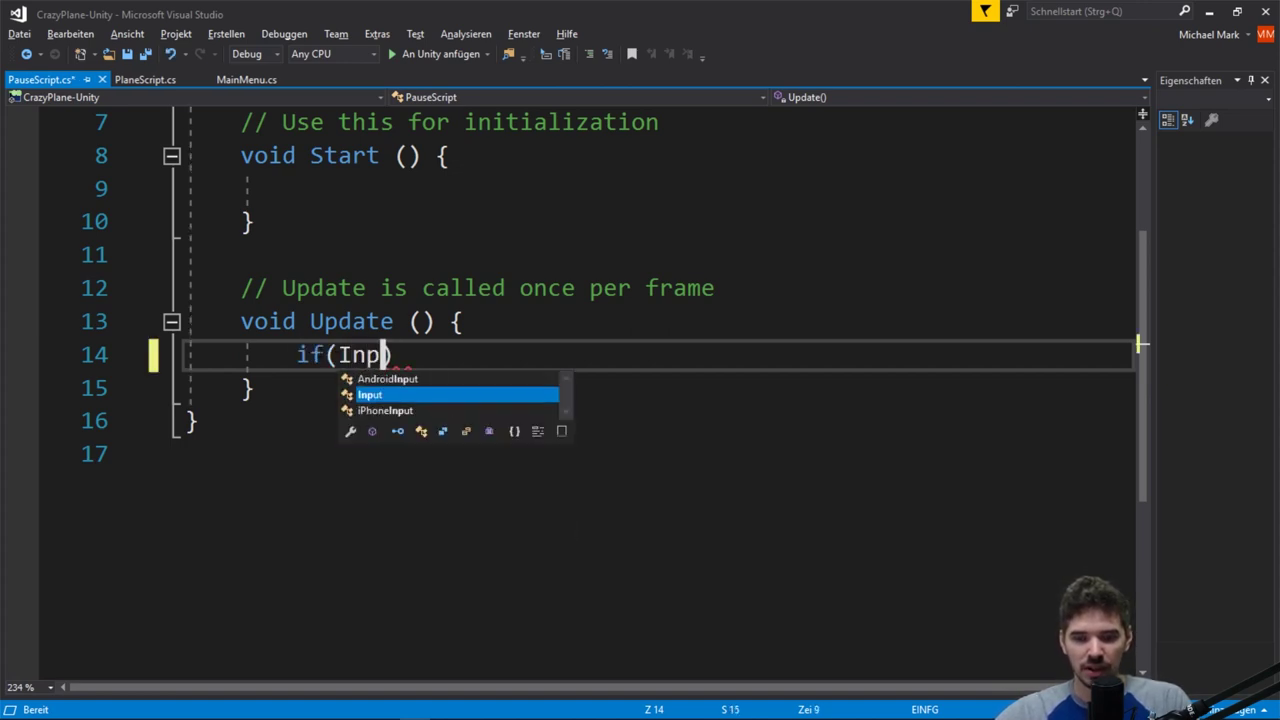
{"action": "type", "text": "ut.Get"}
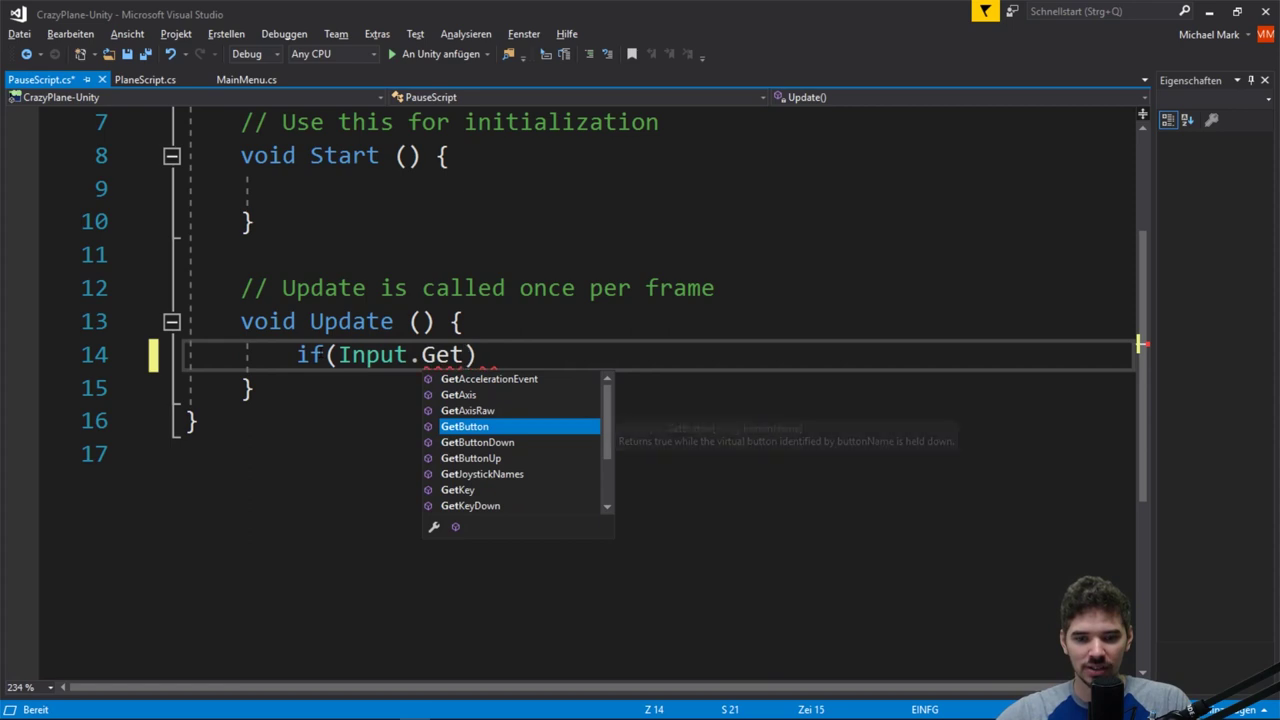
{"action": "type", "text": "ButtonDo"}
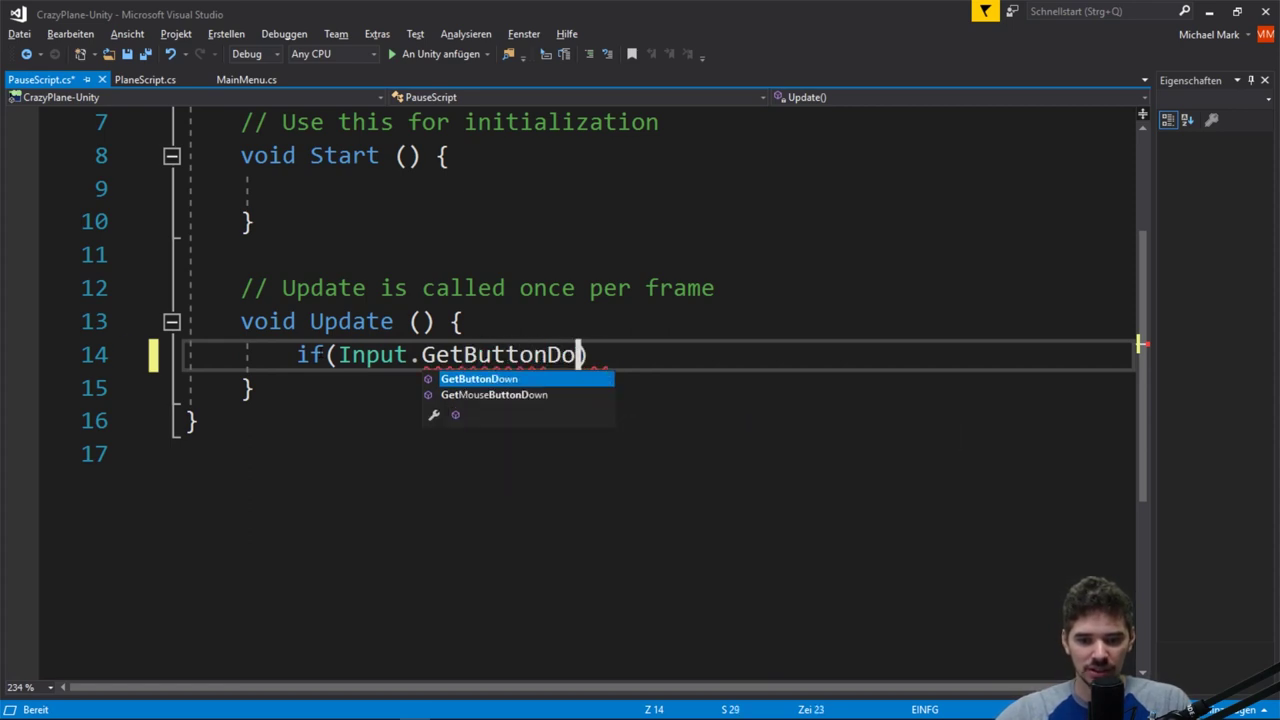
{"action": "type", "text": "wn(\""}
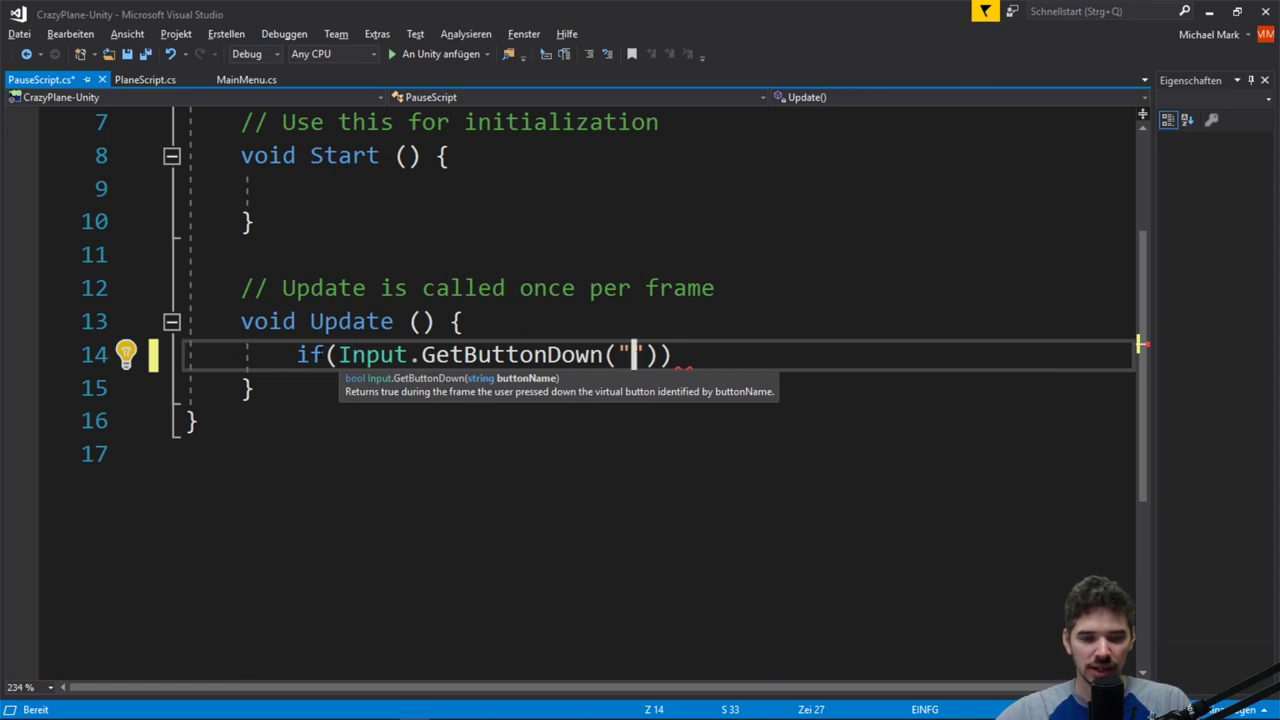
{"action": "type", "text": "Pause"}
{"action": "key", "text": "End"}
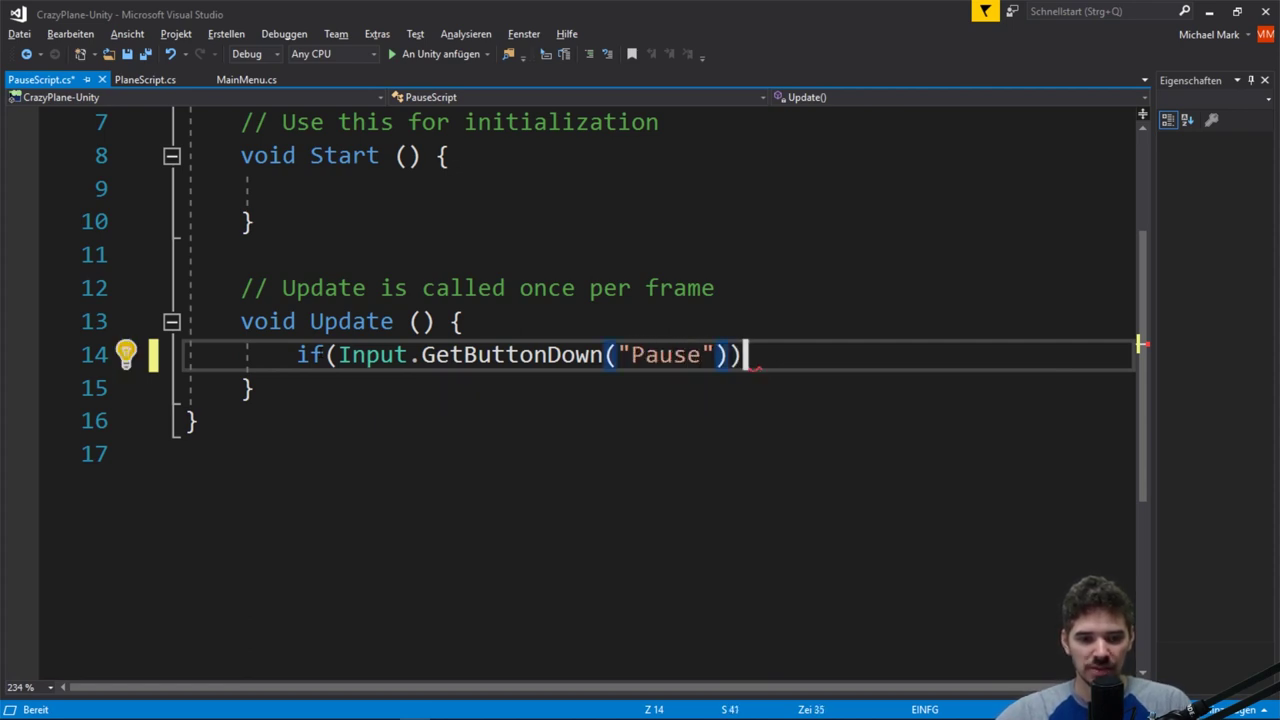
{"action": "key", "text": "Return"}
Step: Add an empty brace block under the Pause check and save the script
{"action": "type", "text": "{"}
{"action": "key", "text": "Return"}
{"action": "key", "text": "ctrl+s"}
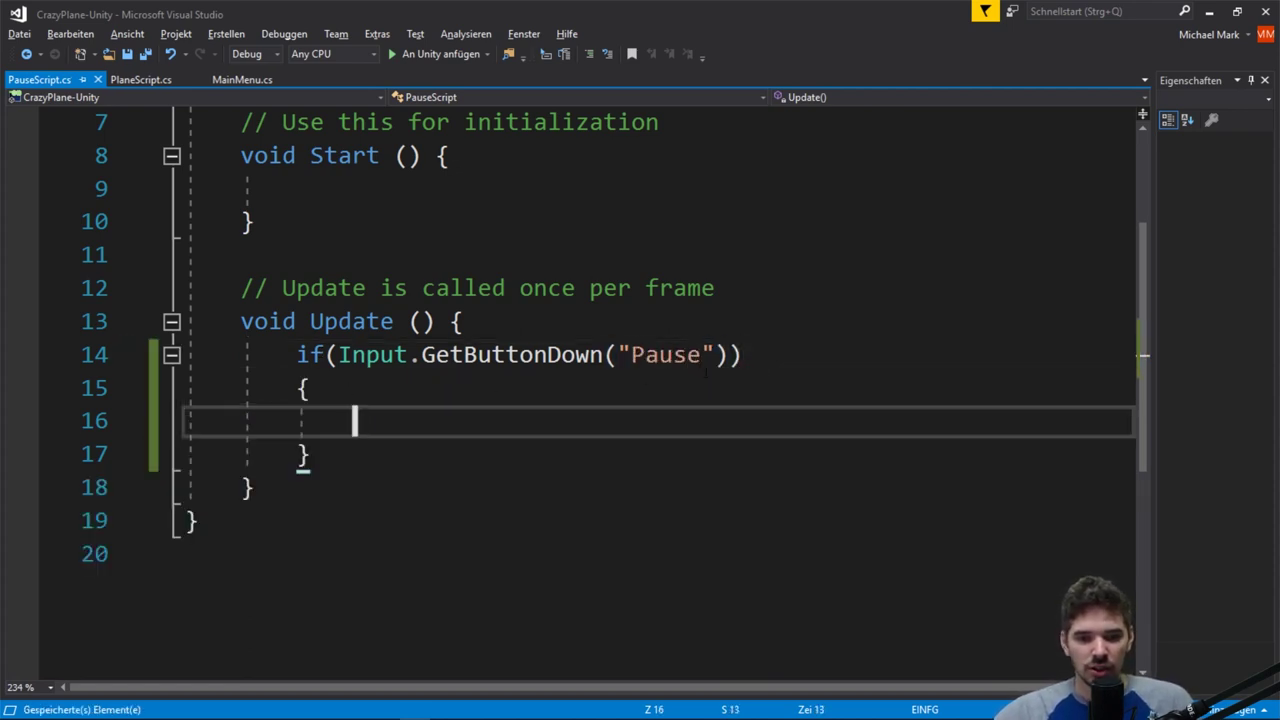
{"action": "left_click", "coordinate": [338, 462]}
{"action": "key", "text": "Return"}
{"action": "key", "text": "Return"}
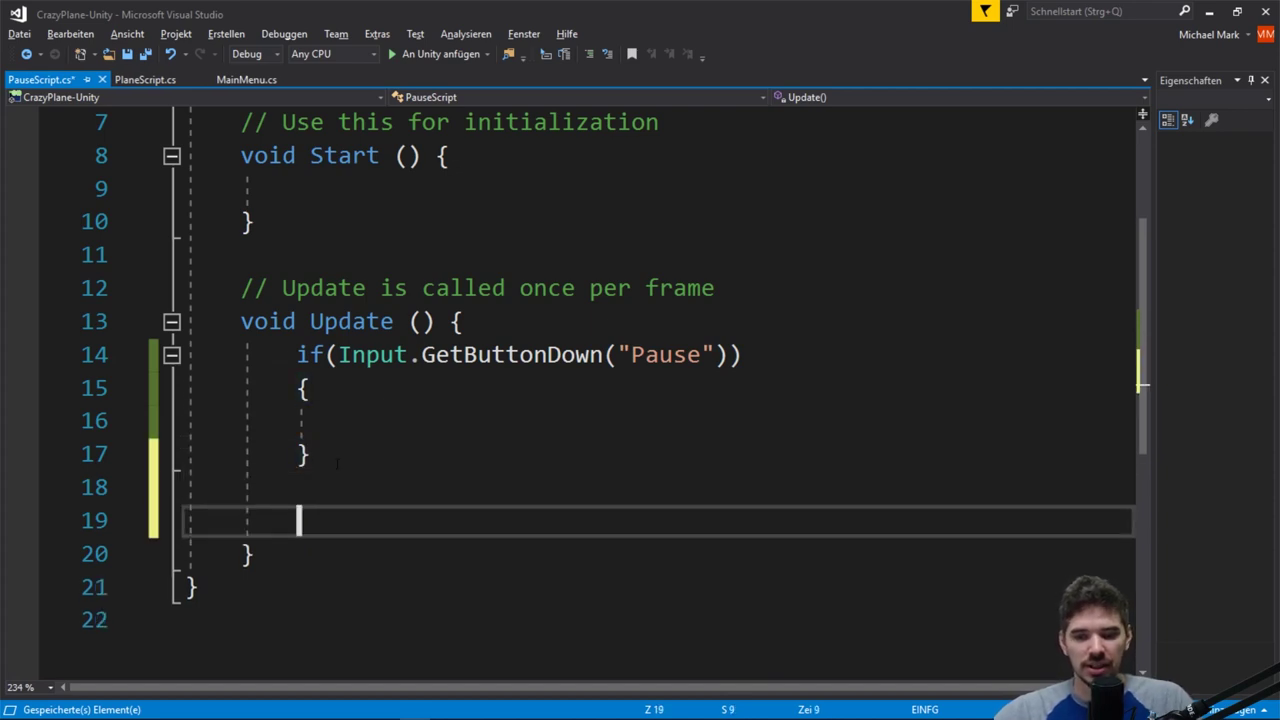
Step: Try an Input.GetKeyDown(KeyCode.P) line below the block, then cut it out again
{"action": "type", "text": "Input.GetKe"}
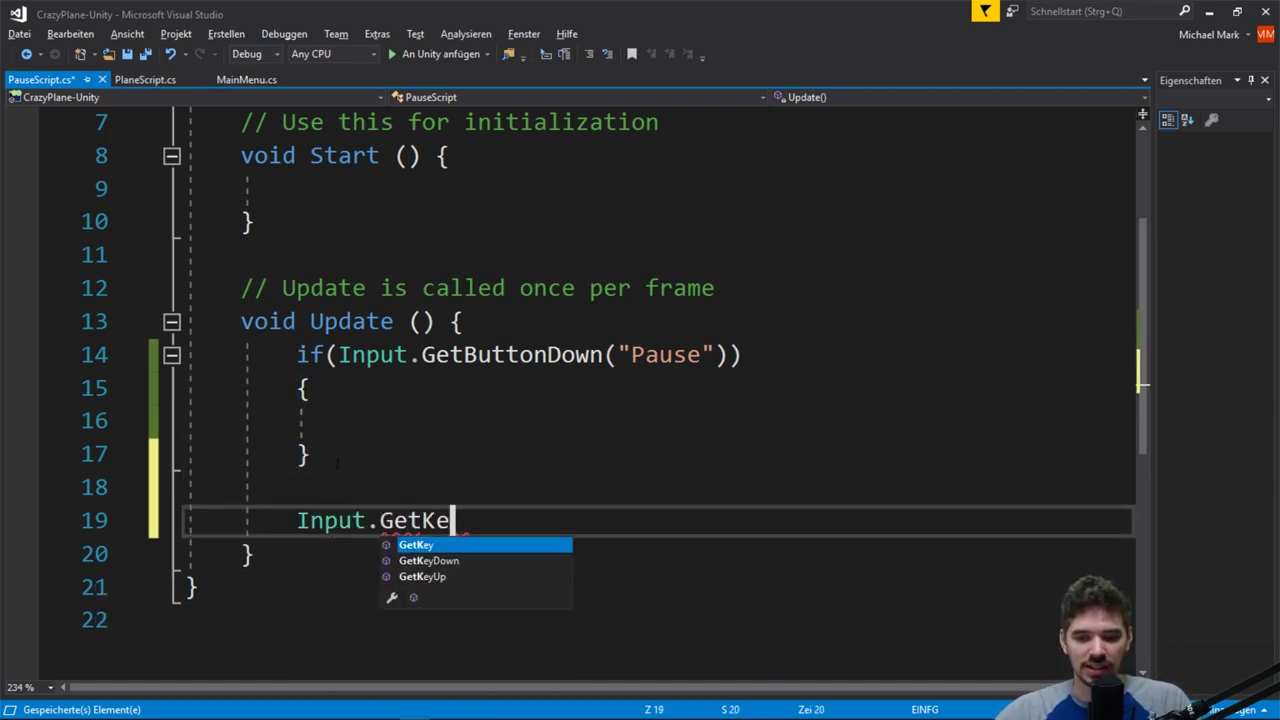
{"action": "type", "text": "yDown(K"}
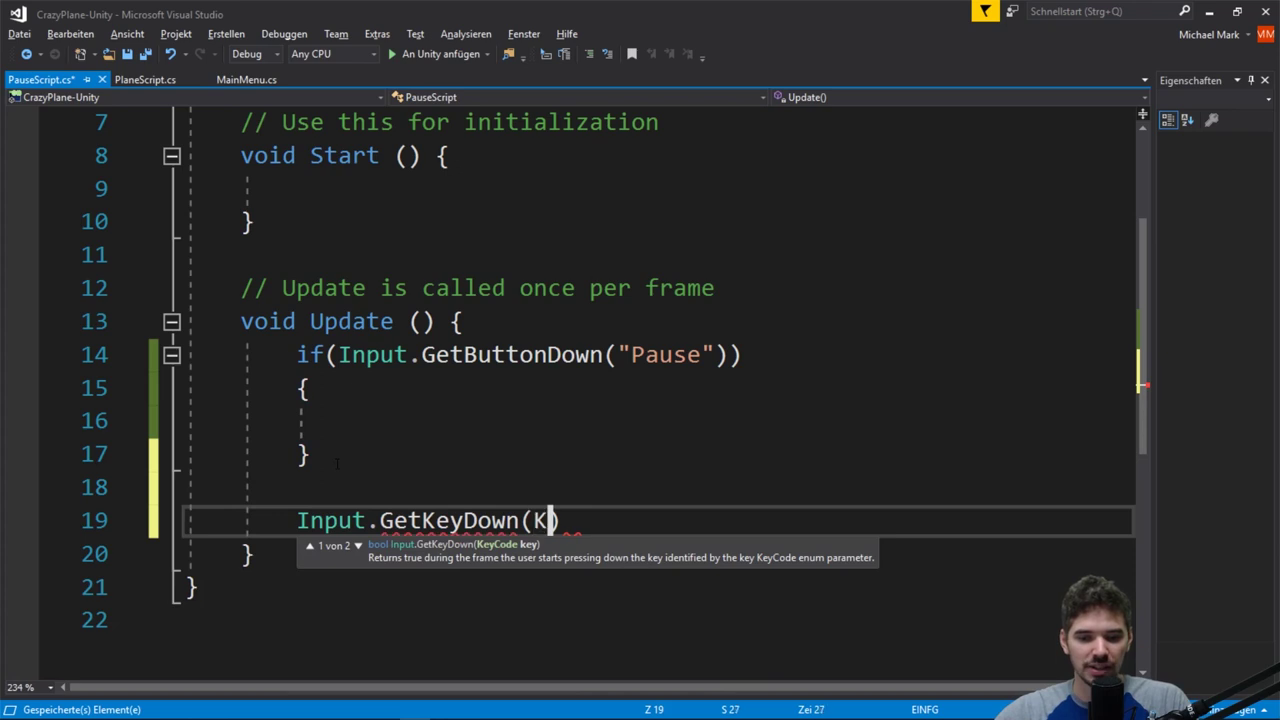
{"action": "type", "text": "ey"}
{"action": "key", "text": "Down"}
{"action": "key", "text": "Tab"}
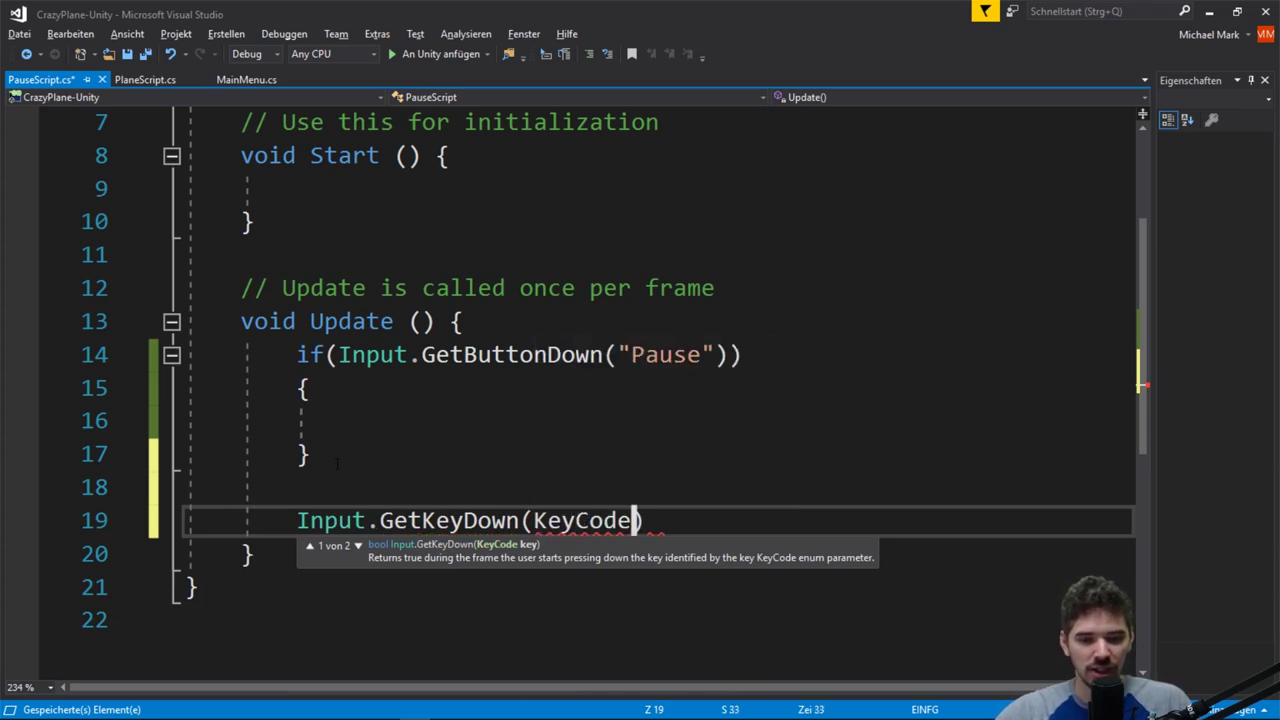
{"action": "type", "text": "."}
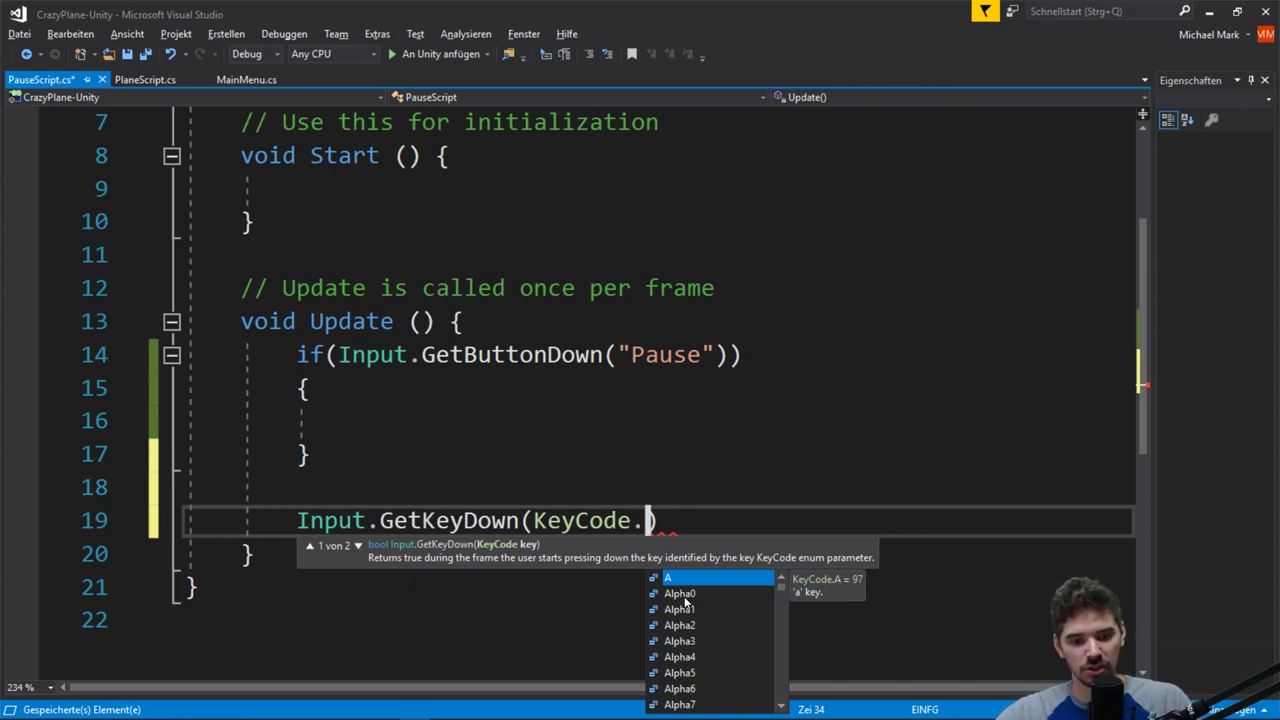
{"action": "type", "text": "P"}
{"action": "key", "text": "Escape"}
{"action": "left_click", "coordinate": [713, 521]}
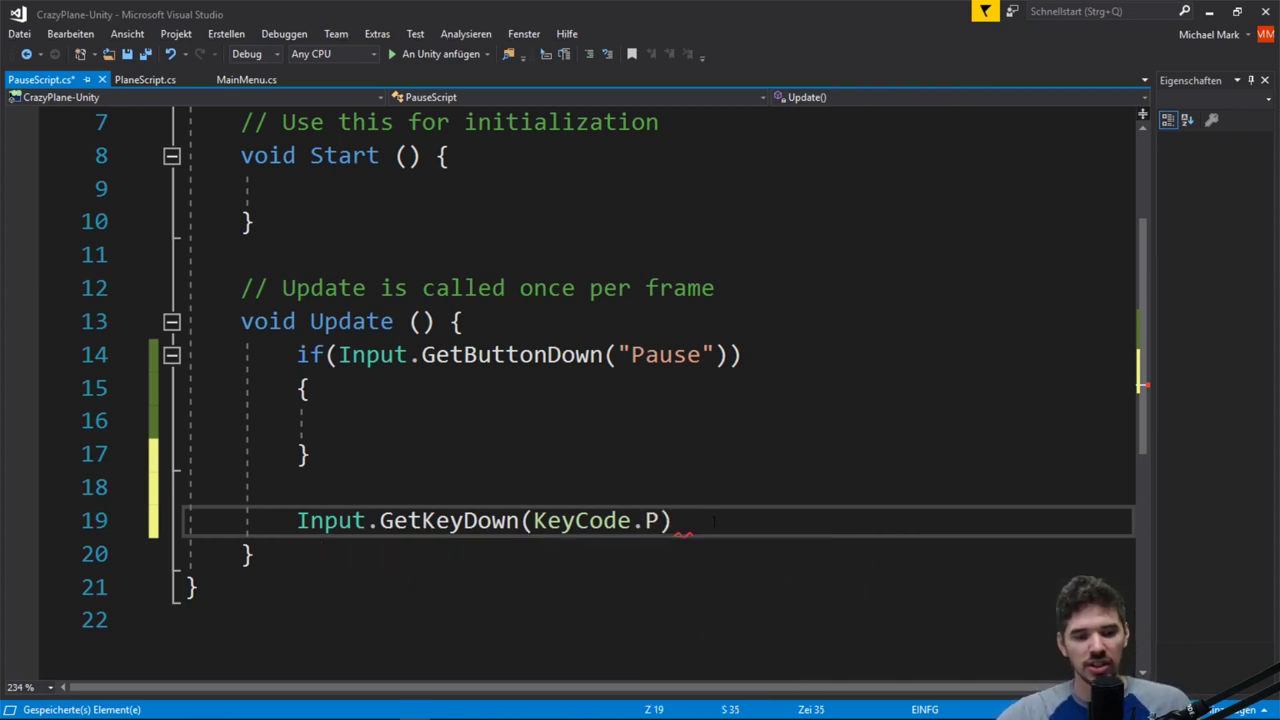
{"action": "key", "text": "Home"}
{"action": "key", "text": "ctrl+Right"}
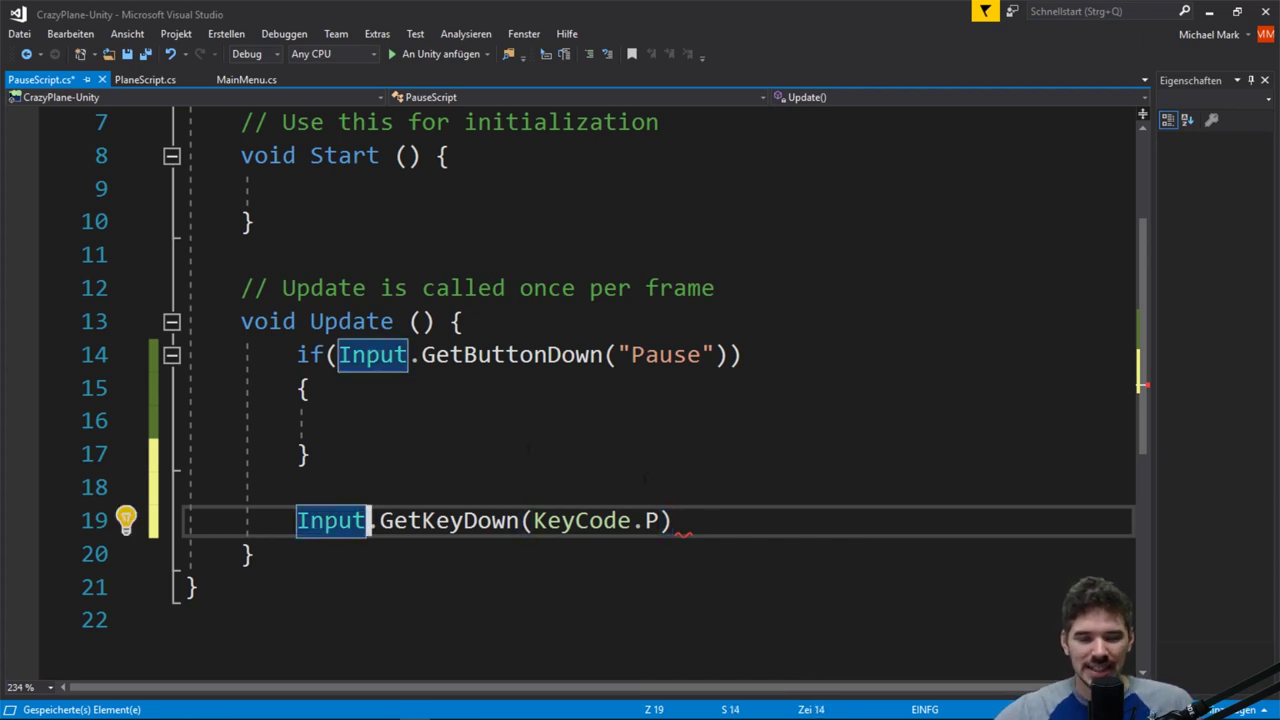
{"action": "left_click_drag", "start_coordinate": [698, 514], "coordinate": [296, 521]}
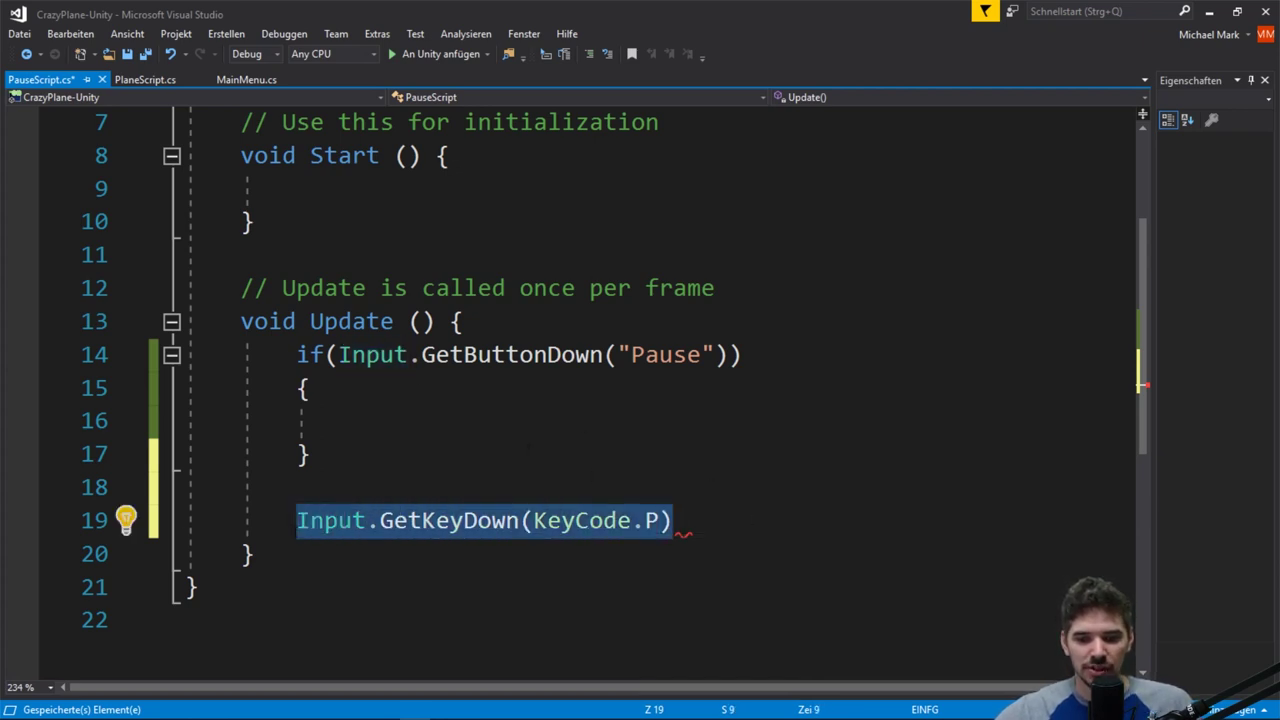
{"action": "key", "text": "ctrl+x"}
Step: Review the GetButtonDown("Pause") call, save PauseScript, and minimize Visual Studio
{"action": "left_click", "coordinate": [354, 420]}
{"action": "left_click_drag", "start_coordinate": [339, 354], "coordinate": [706, 354]}
{"action": "left_click", "coordinate": [618, 354]}
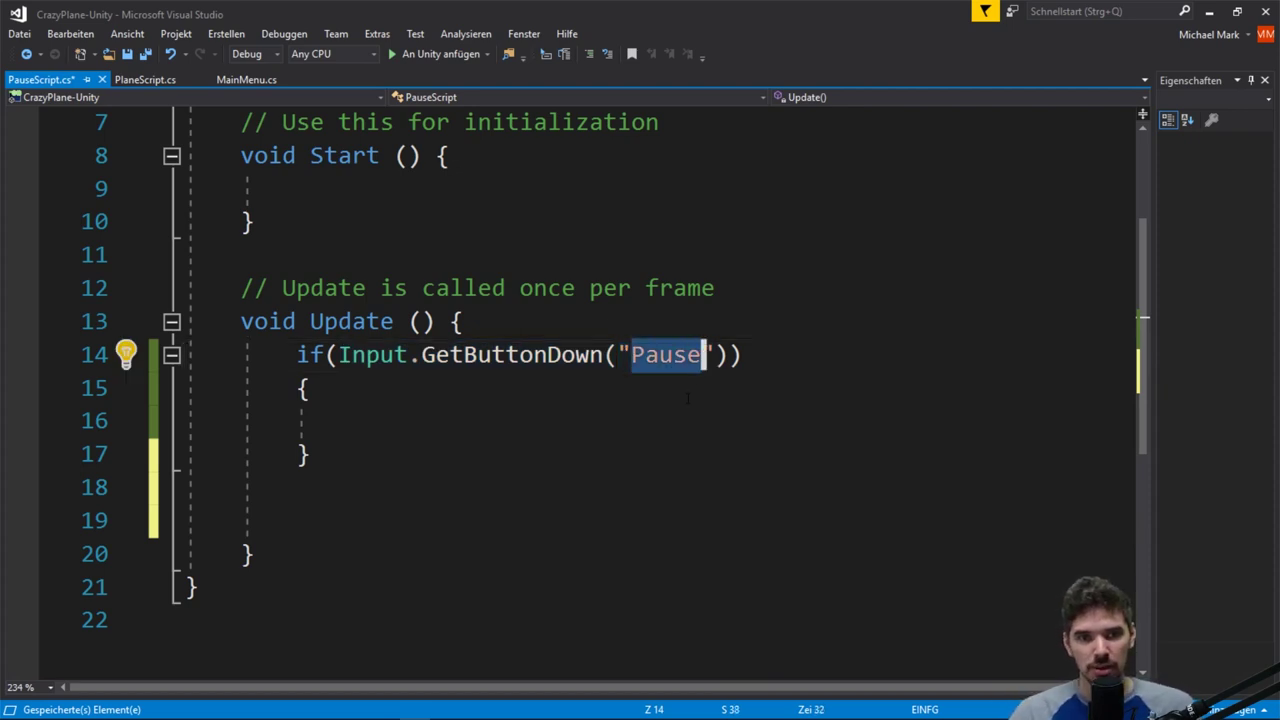
{"action": "left_click", "coordinate": [453, 418]}
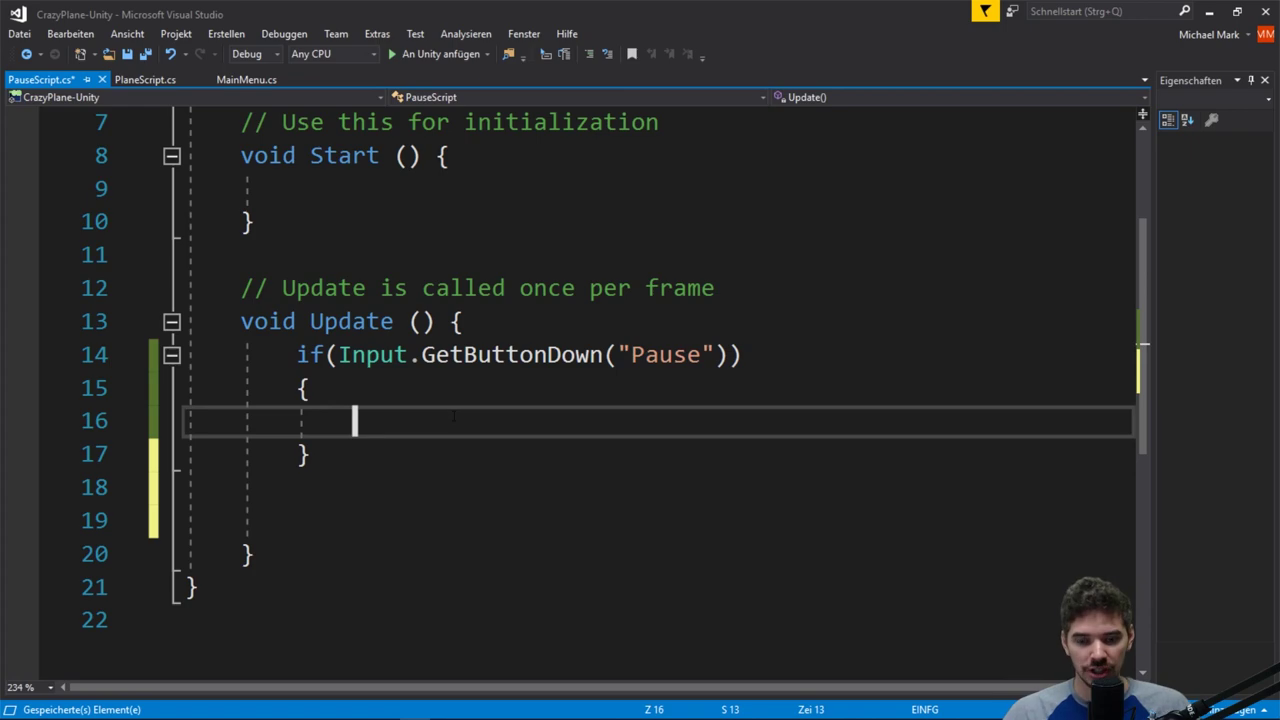
{"action": "key", "text": "ctrl+s"}
{"action": "left_click", "coordinate": [1208, 10]}
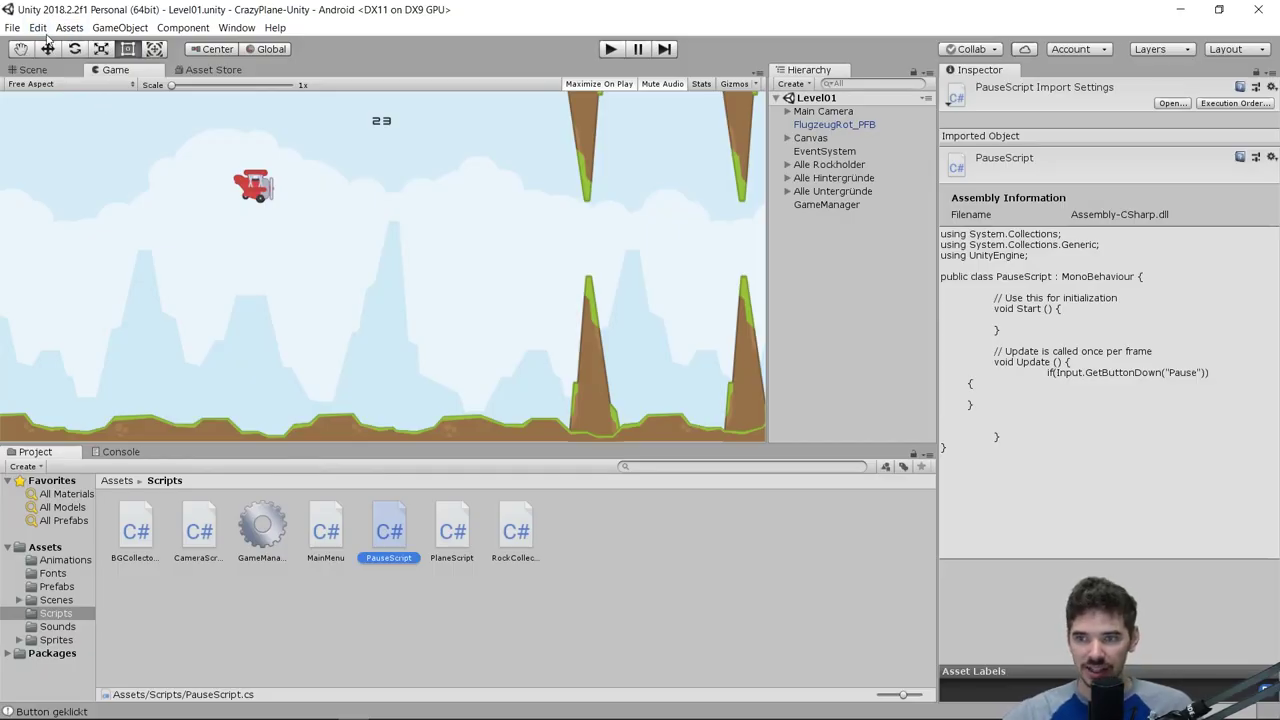
Step: Open the Input project settings and widen the Inspector showing the InputManager
{"action": "left_click", "coordinate": [40, 28]}
{"action": "mouse_move", "coordinate": [146, 388]}
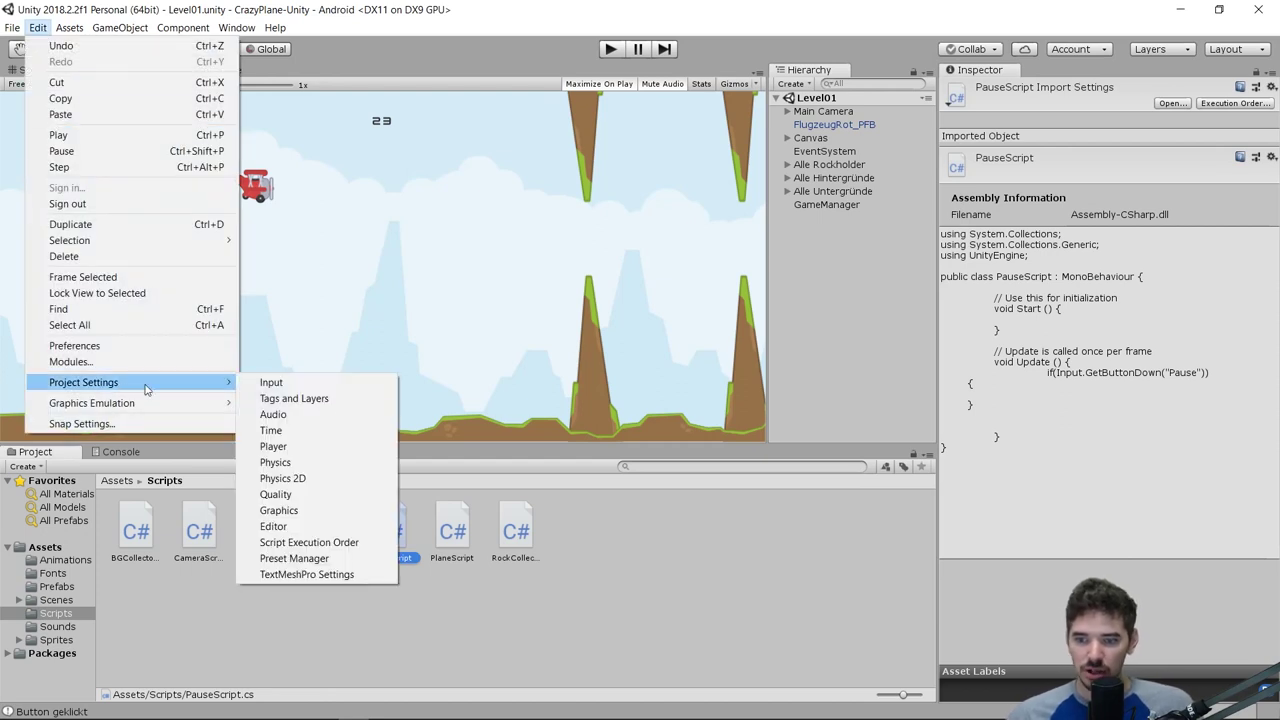
{"action": "left_click", "coordinate": [271, 382]}
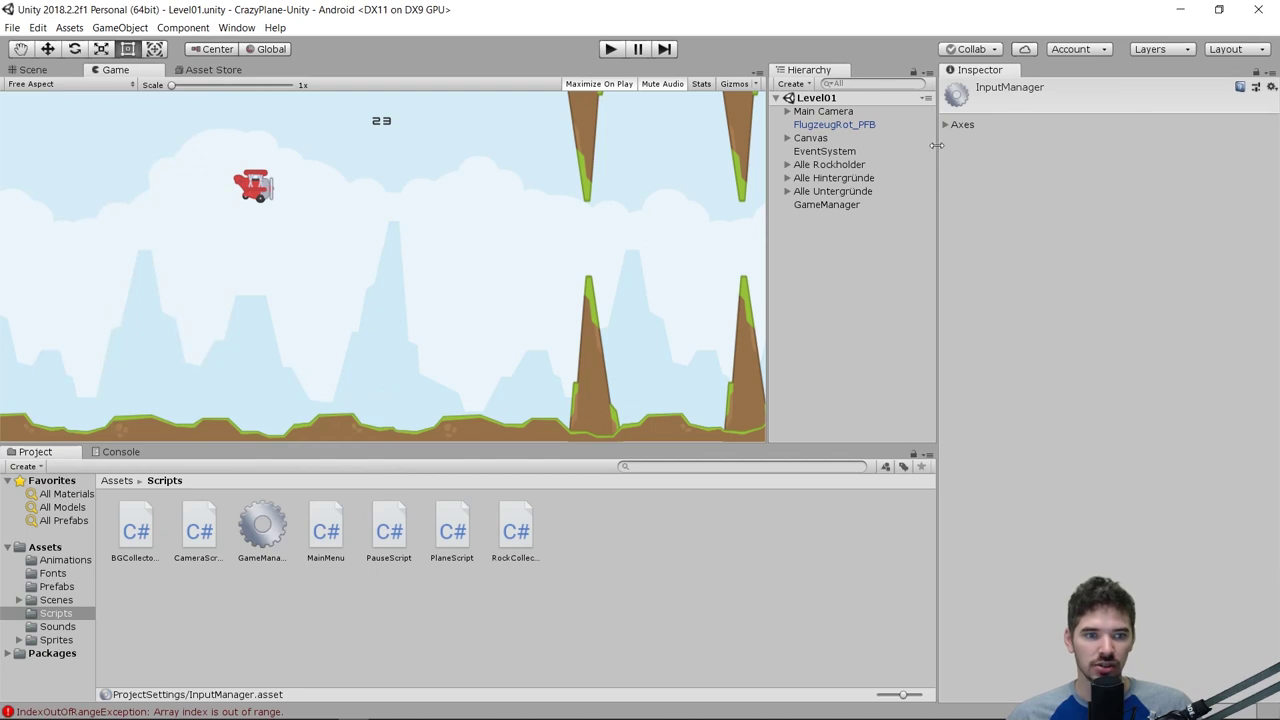
{"action": "left_click_drag", "start_coordinate": [937, 145], "coordinate": [843, 145]}
Step: Add a 19th input axis named Pause with escape as its positive button
{"action": "left_click", "coordinate": [855, 125]}
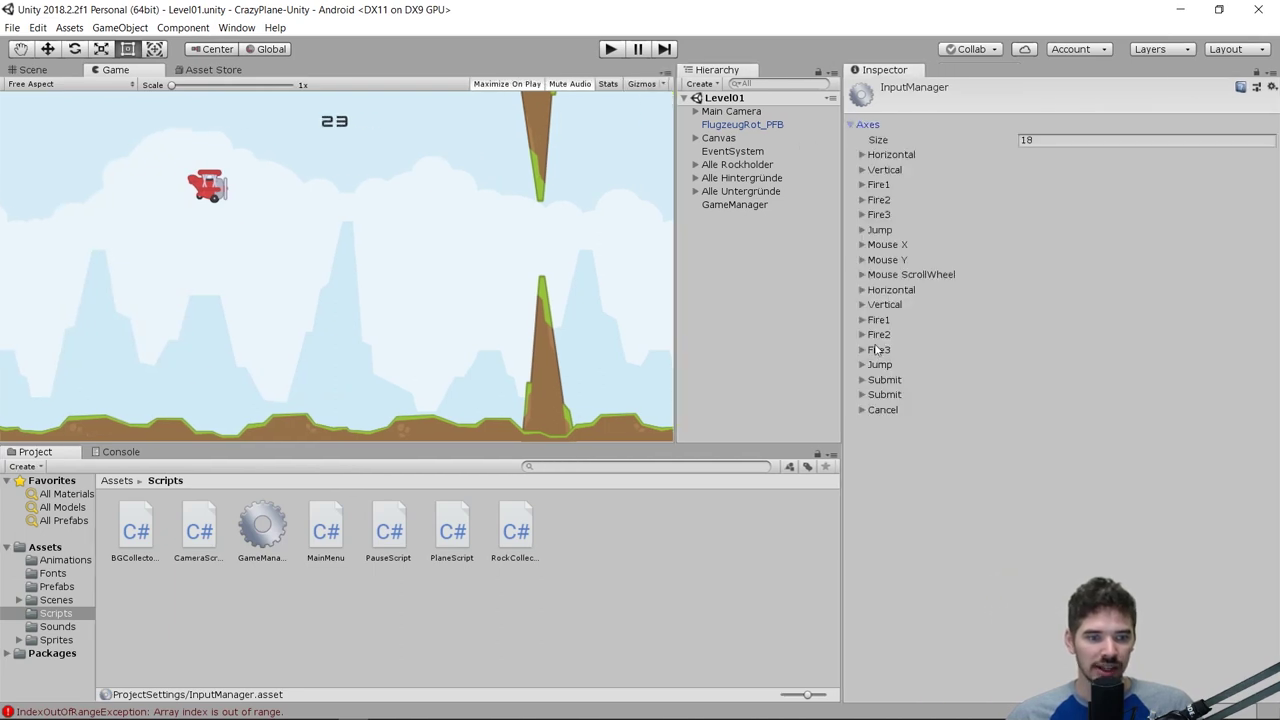
{"action": "left_click", "coordinate": [1055, 140]}
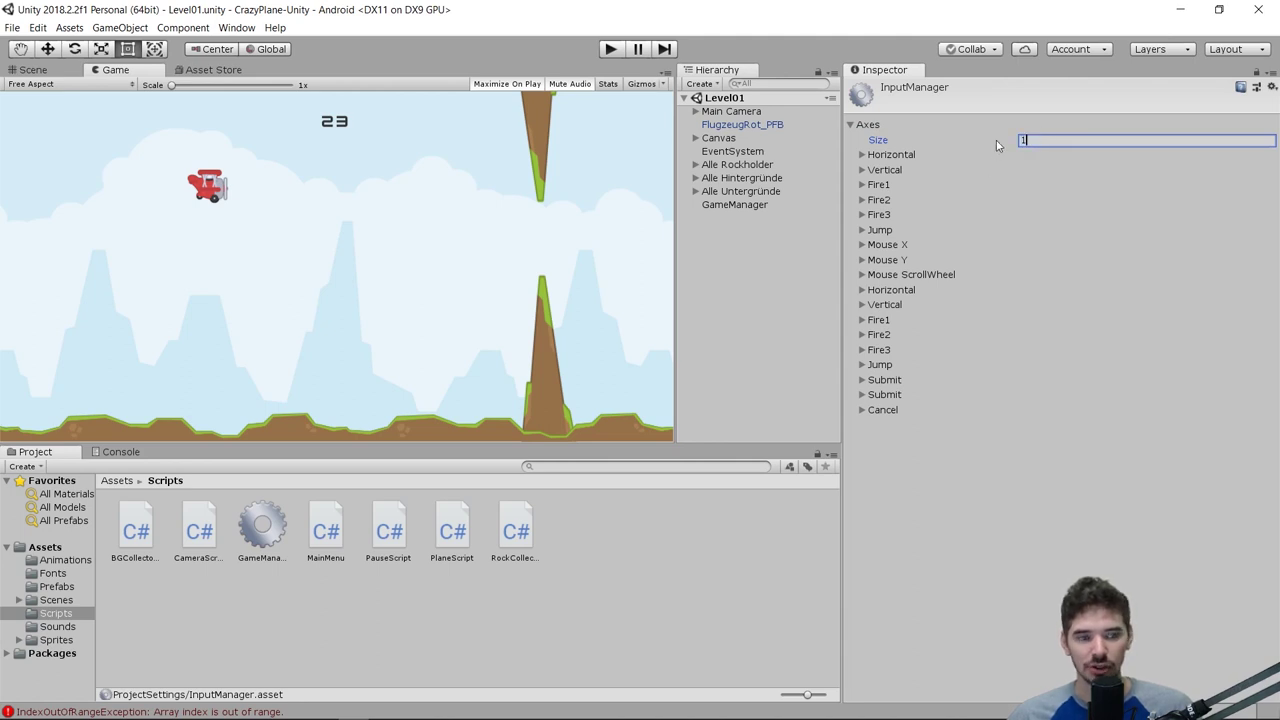
{"action": "type", "text": "9"}
{"action": "left_click", "coordinate": [863, 425]}
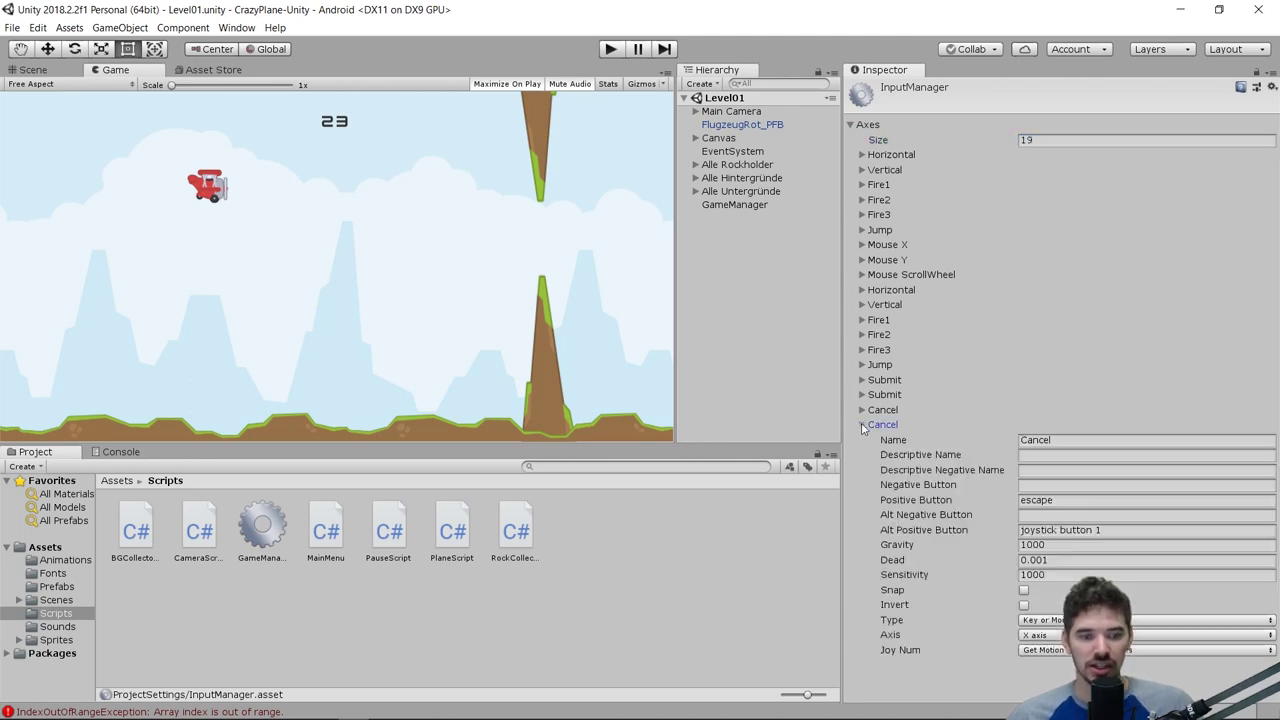
{"action": "left_click", "coordinate": [1100, 440]}
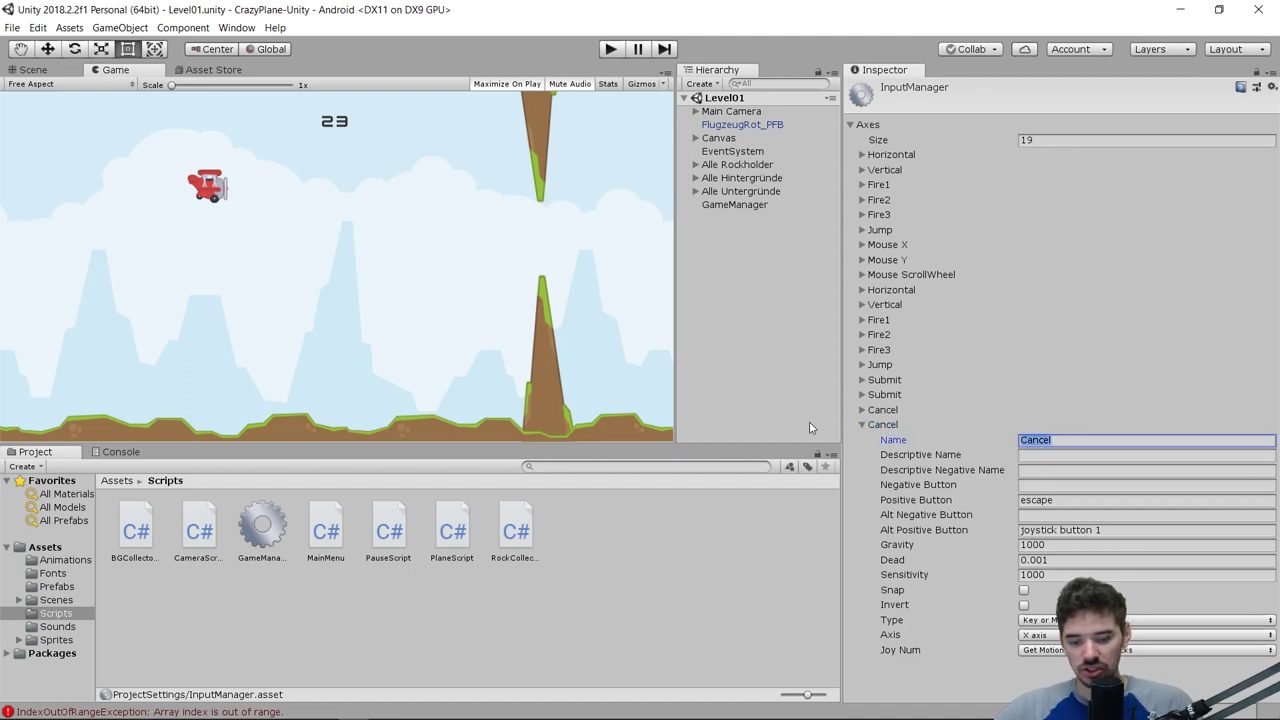
{"action": "type", "text": "Pause"}
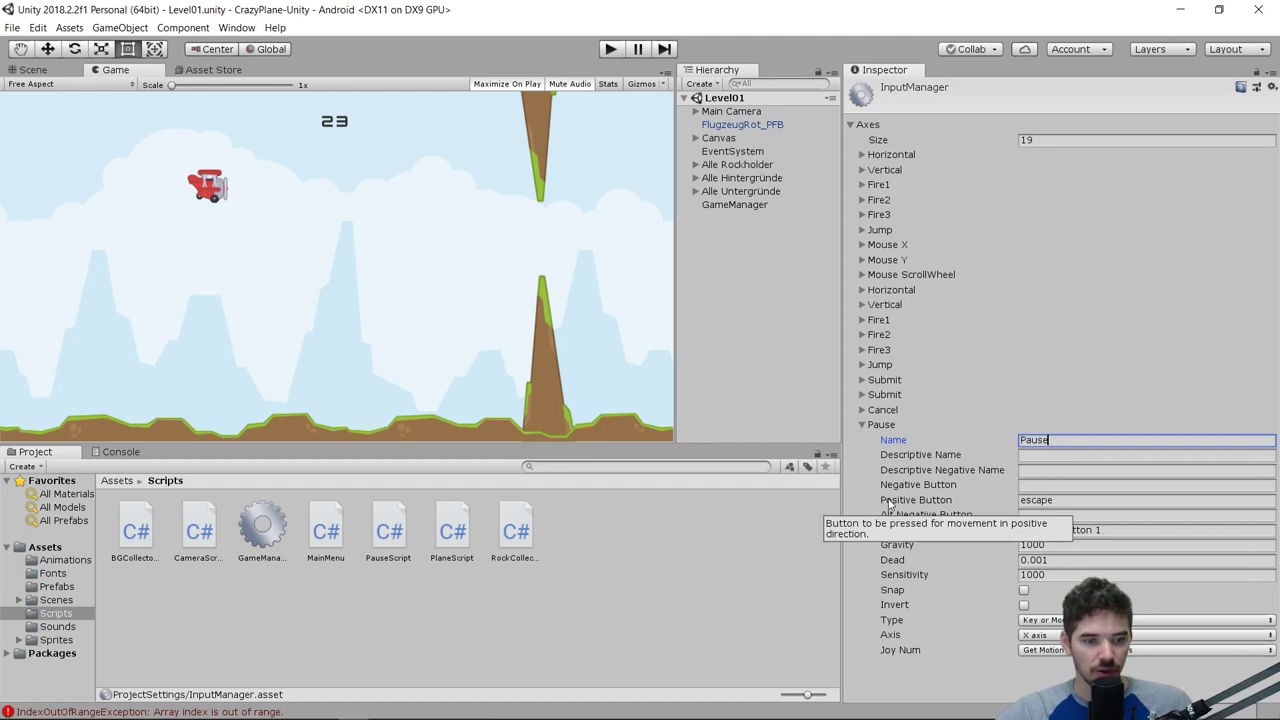
{"action": "left_click", "coordinate": [1100, 500]}
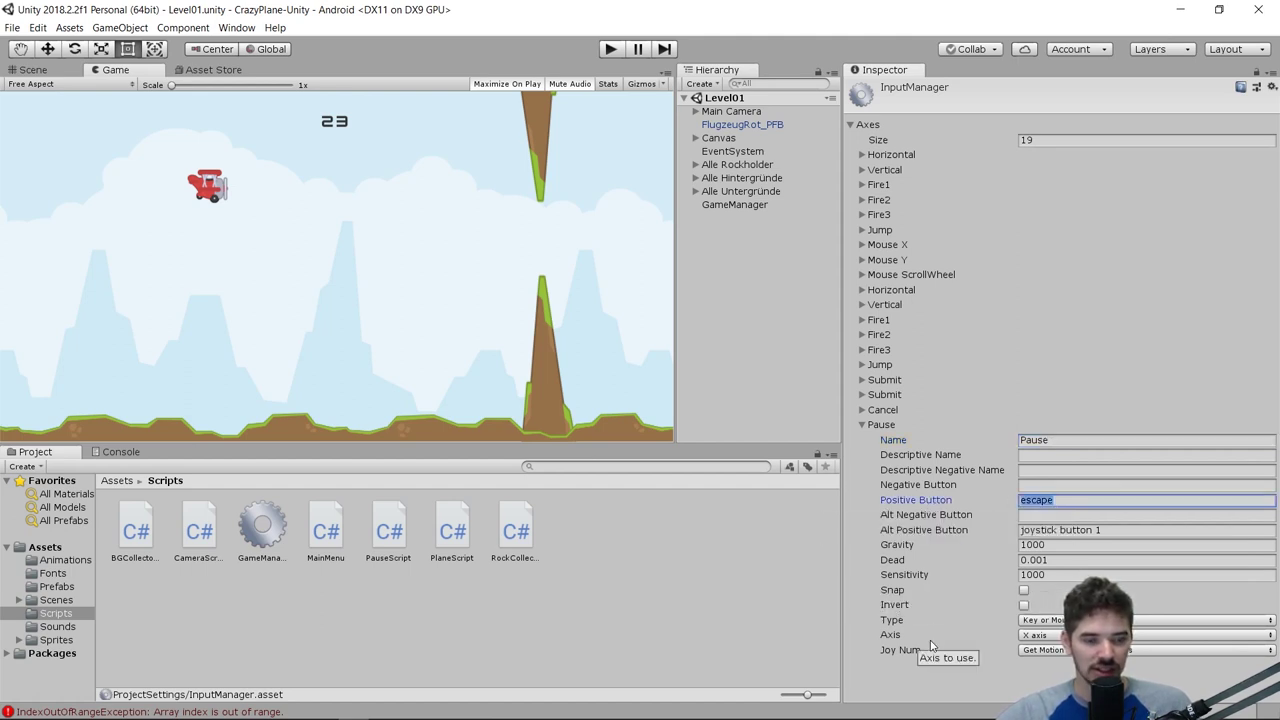
{"action": "key", "text": "Return"}
{"action": "left_click", "coordinate": [914, 496]}
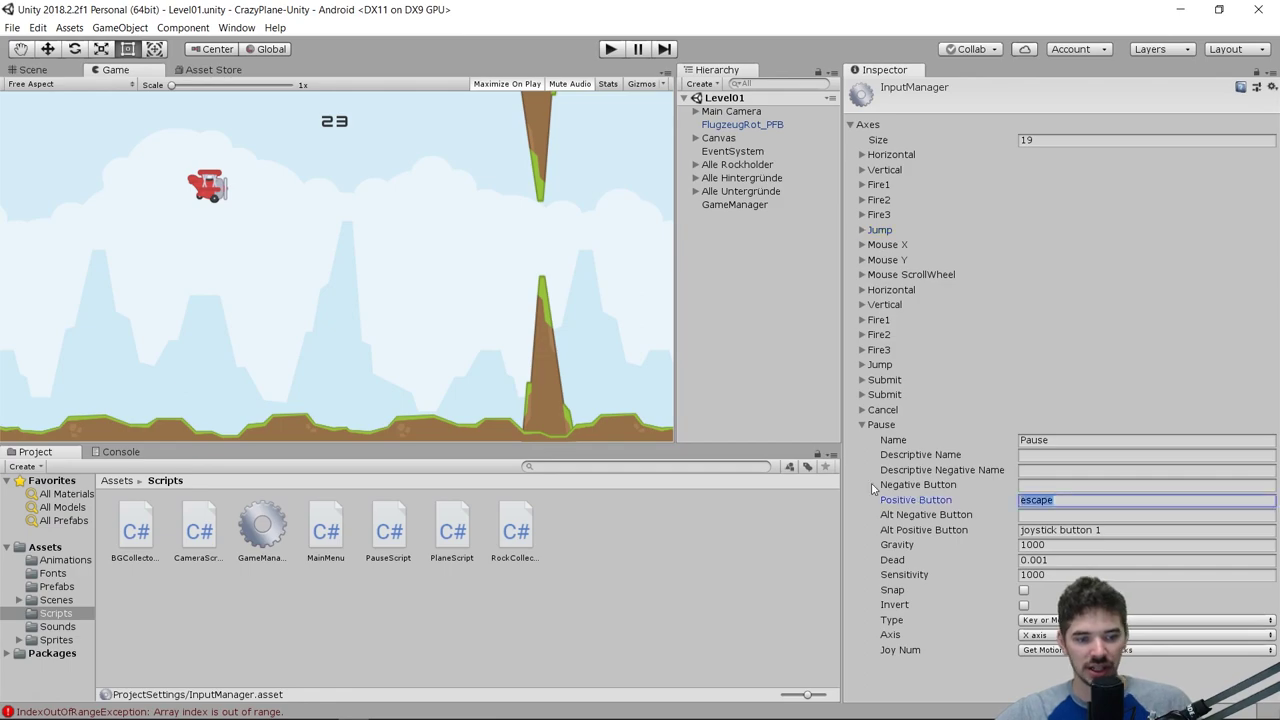
{"action": "key", "text": "Return"}
{"action": "key", "text": "alt+Tab"}
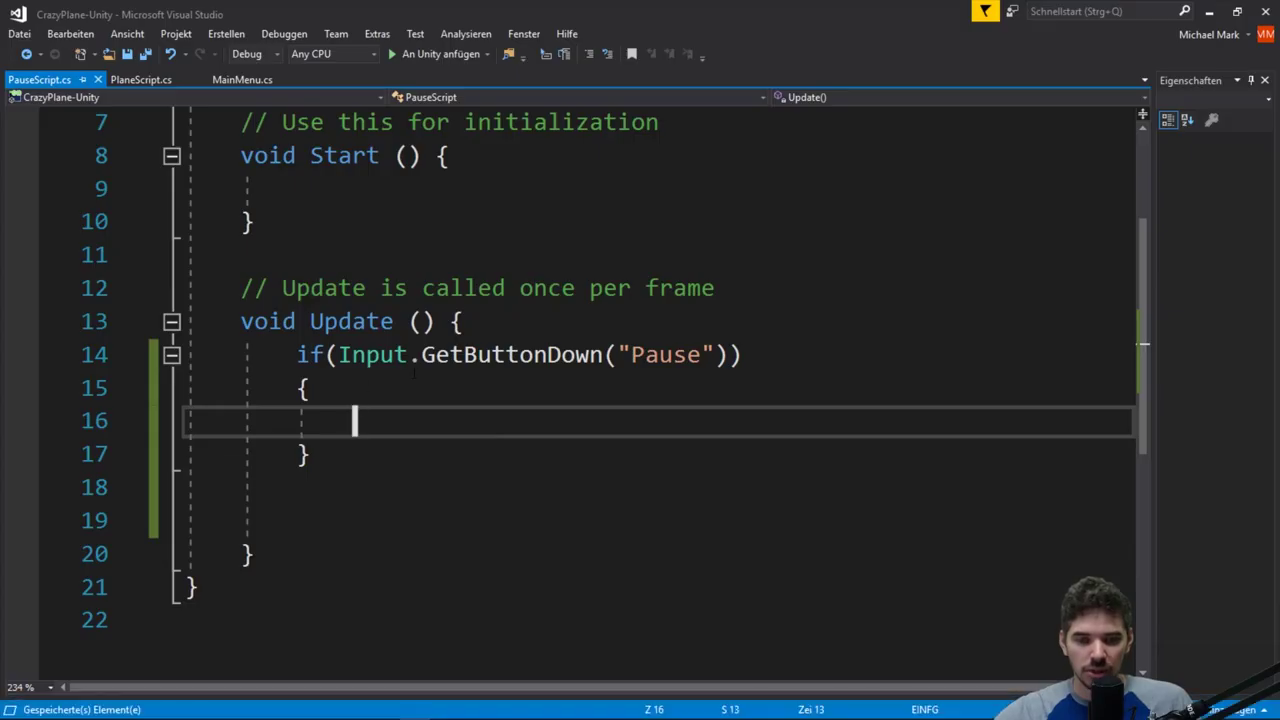
Step: Add print("pause wurde gedrückt"); inside the Pause check and minimize Visual Studio
{"action": "type", "text": "print("}
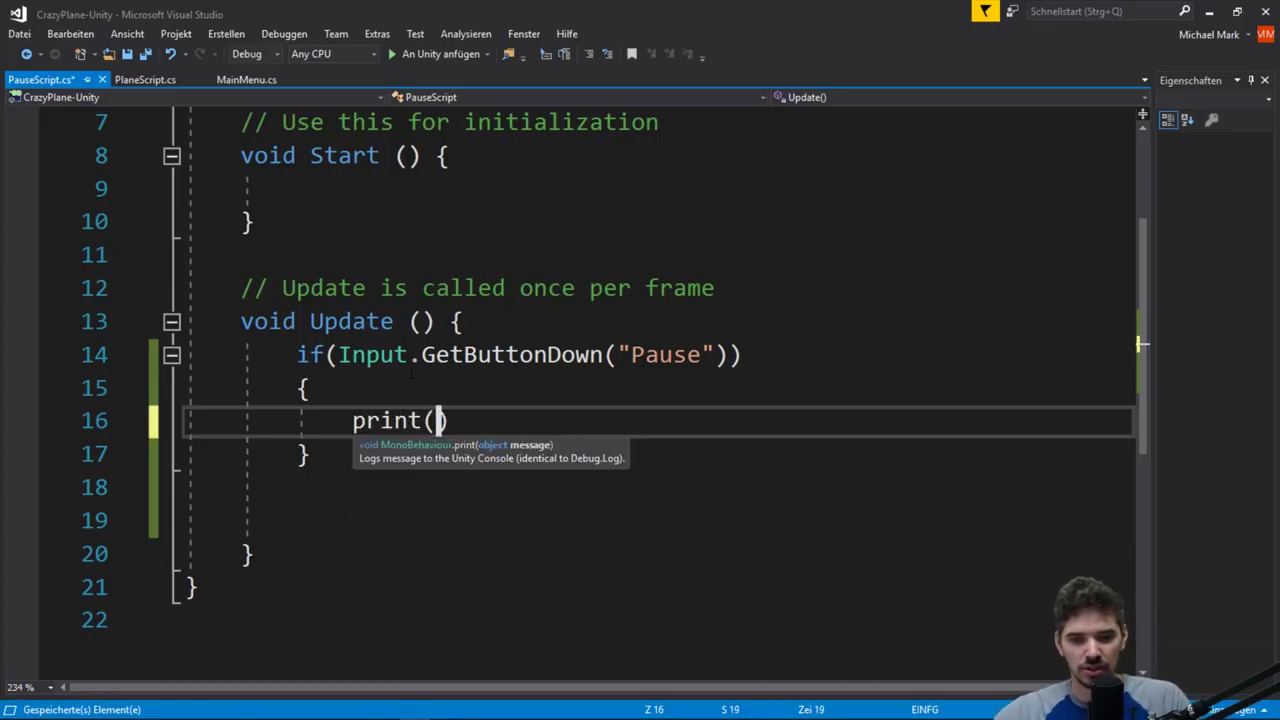
{"action": "type", "text": "\"pause wu"}
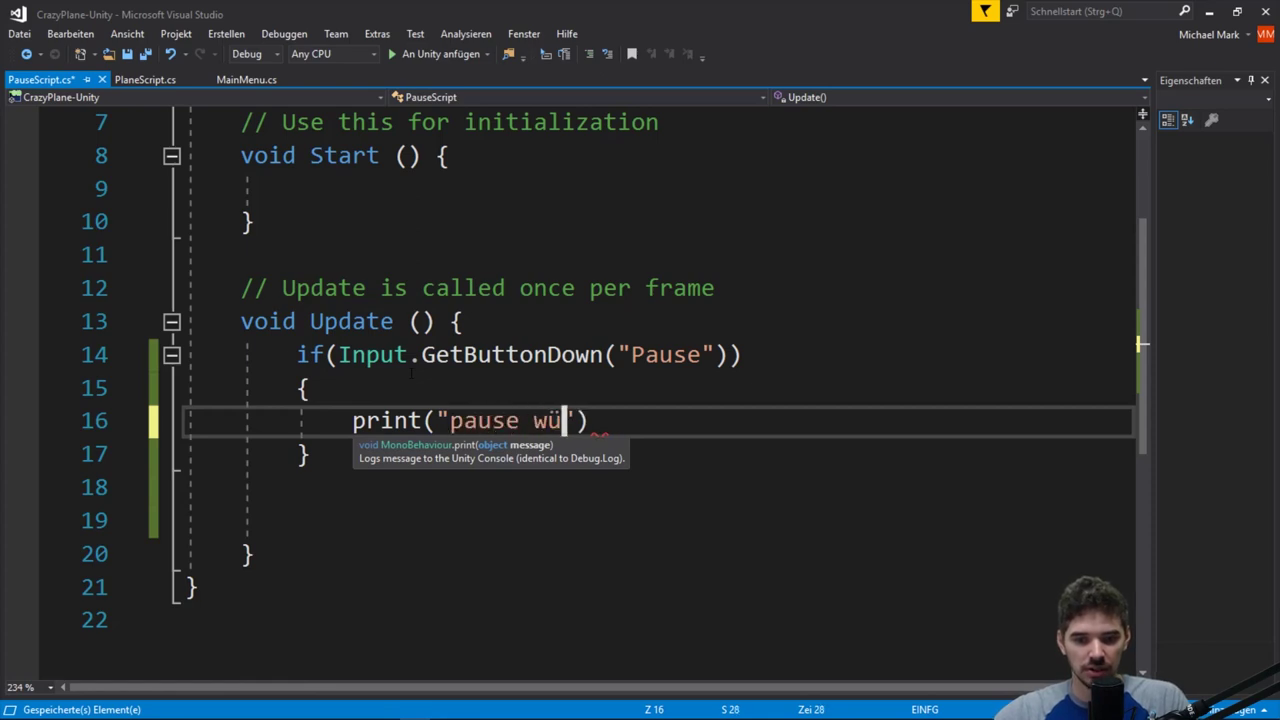
{"action": "type", "text": "rde gedrückt"}
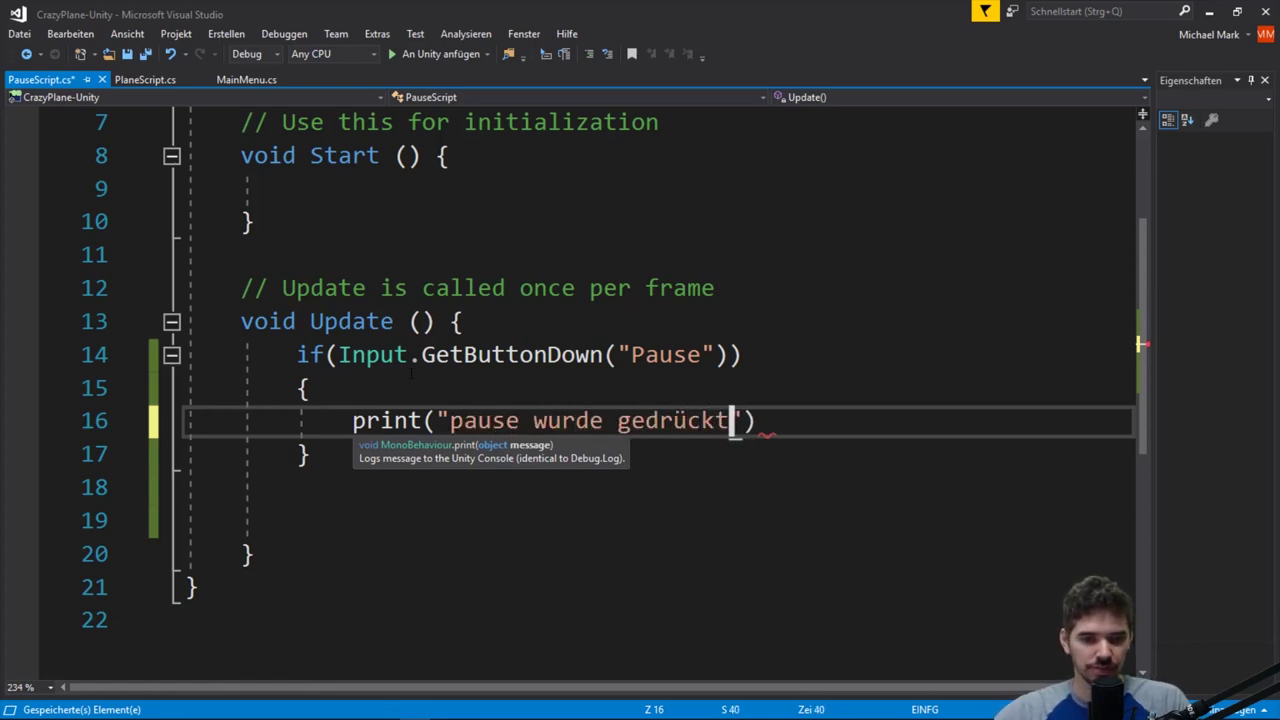
{"action": "type", "text": "\");"}
{"action": "key", "text": "Down"}
{"action": "key", "text": "Down"}
{"action": "left_click", "coordinate": [1216, 13]}
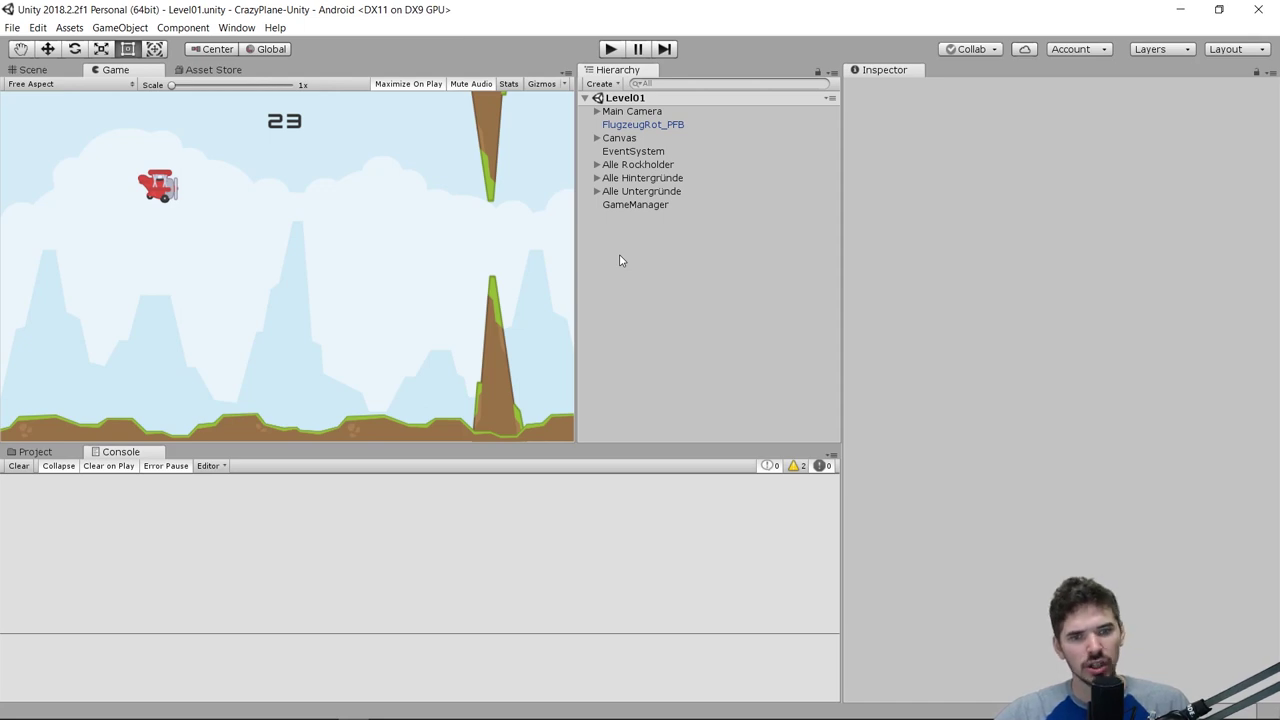
Step: Attach the Pause Script component to the GameManager object
{"action": "left_click", "coordinate": [655, 205]}
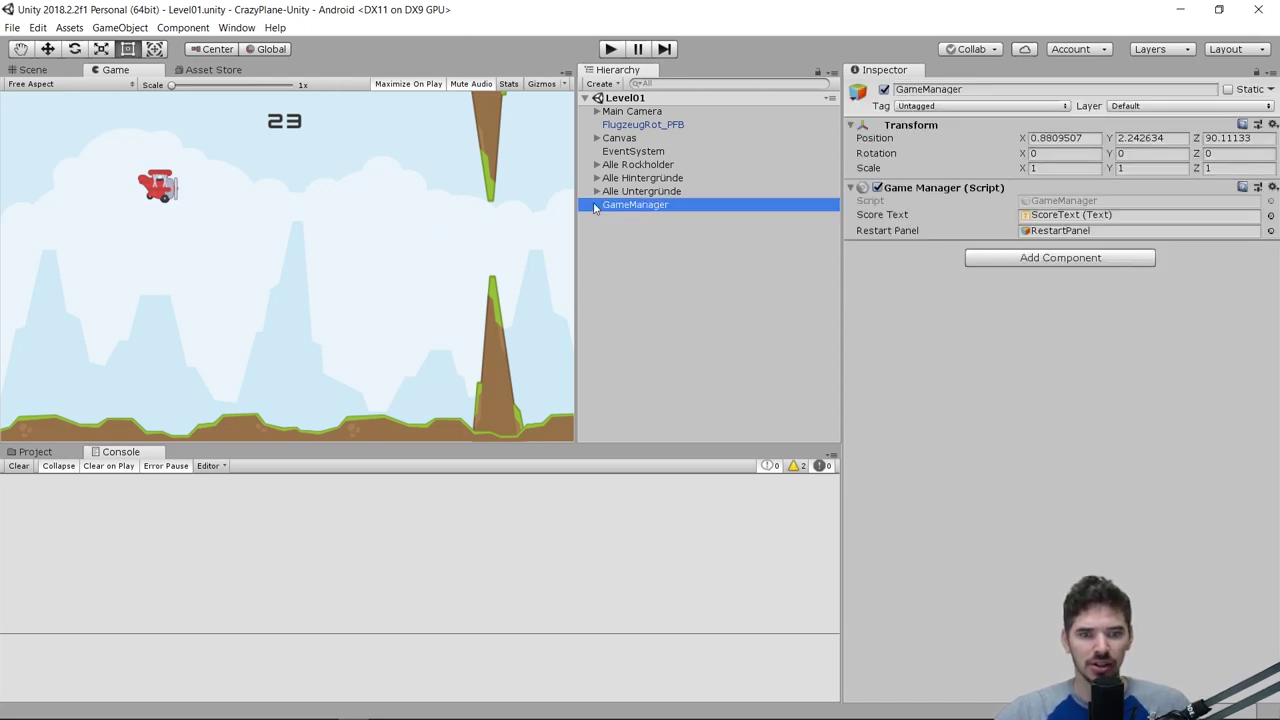
{"action": "left_click", "coordinate": [1036, 258]}
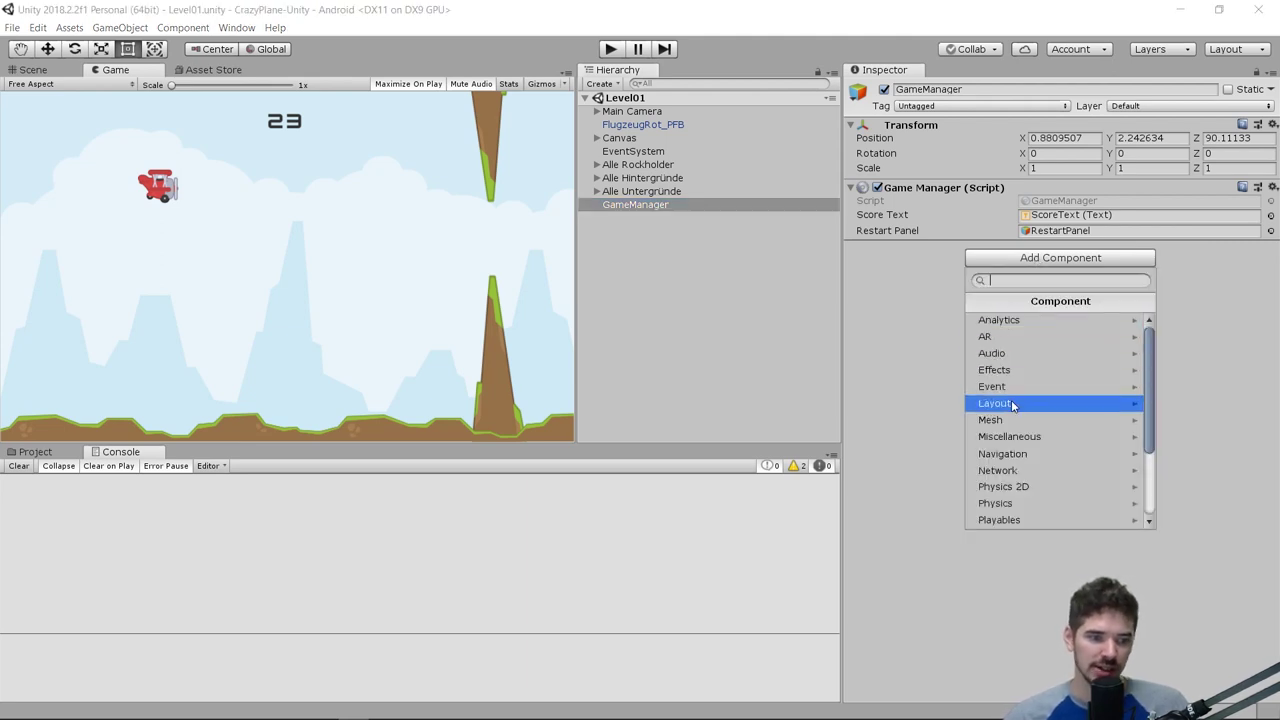
{"action": "left_click_drag", "start_coordinate": [1149, 375], "coordinate": [1150, 440]}
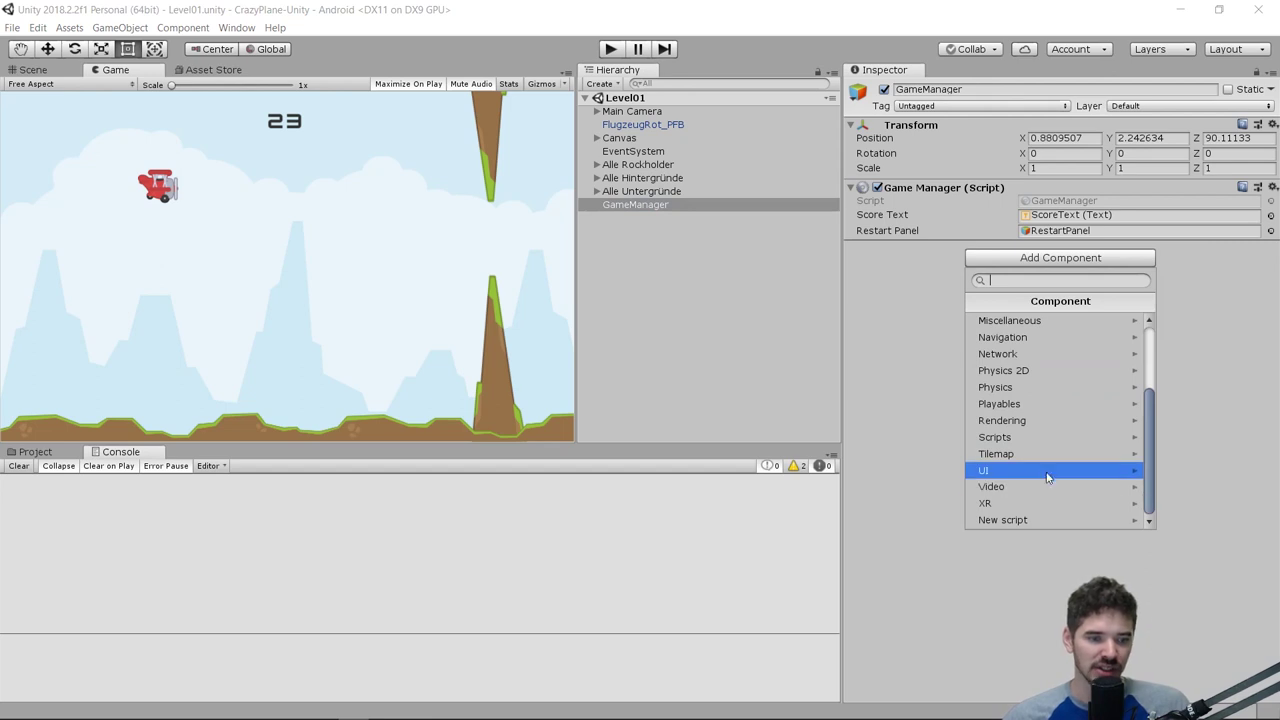
{"action": "left_click", "coordinate": [1043, 438]}
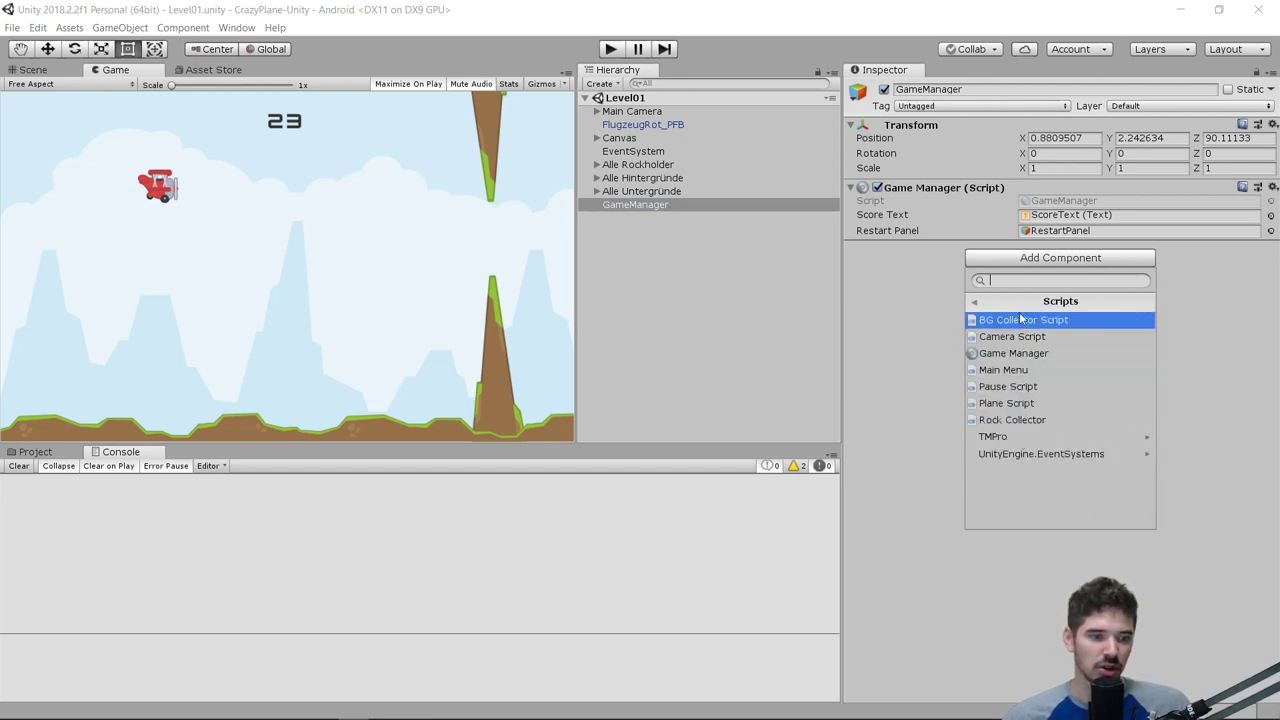
{"action": "left_click", "coordinate": [1028, 388]}
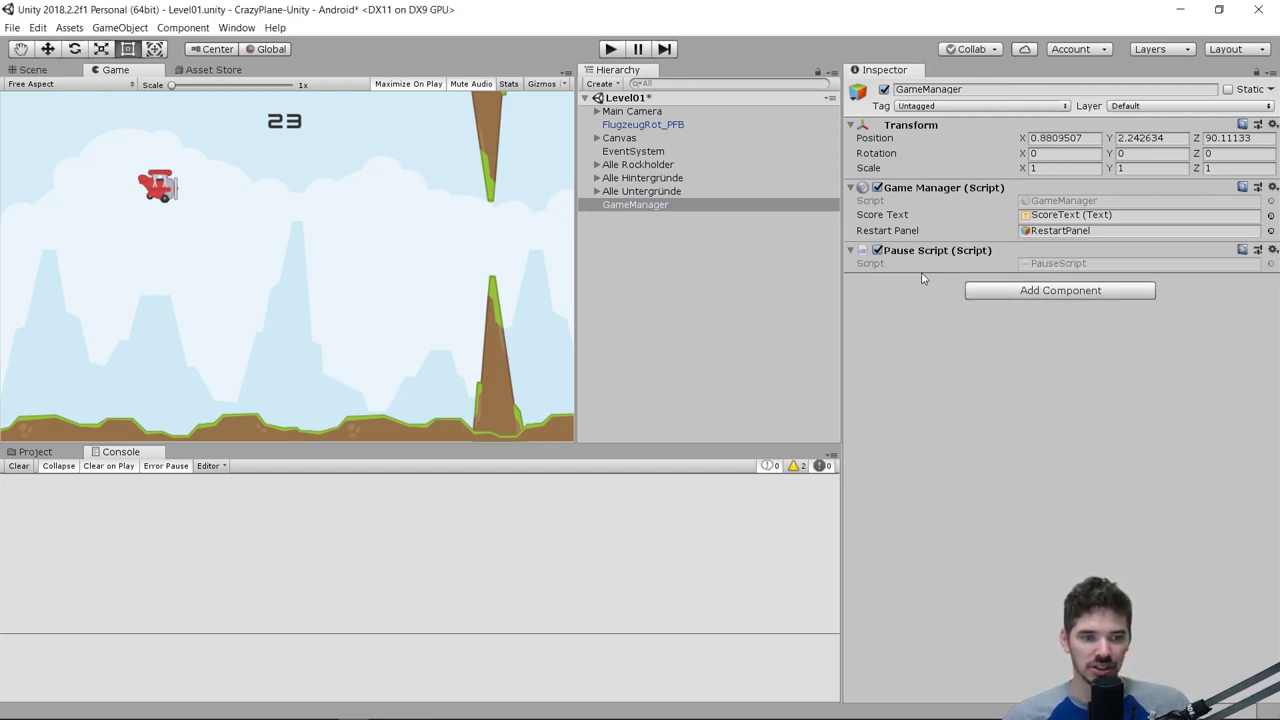
Step: Play-test, inspect the 'pause wurde gedrückt' Console log, and drag the Lucidchart P shape
{"action": "left_click", "coordinate": [610, 52]}
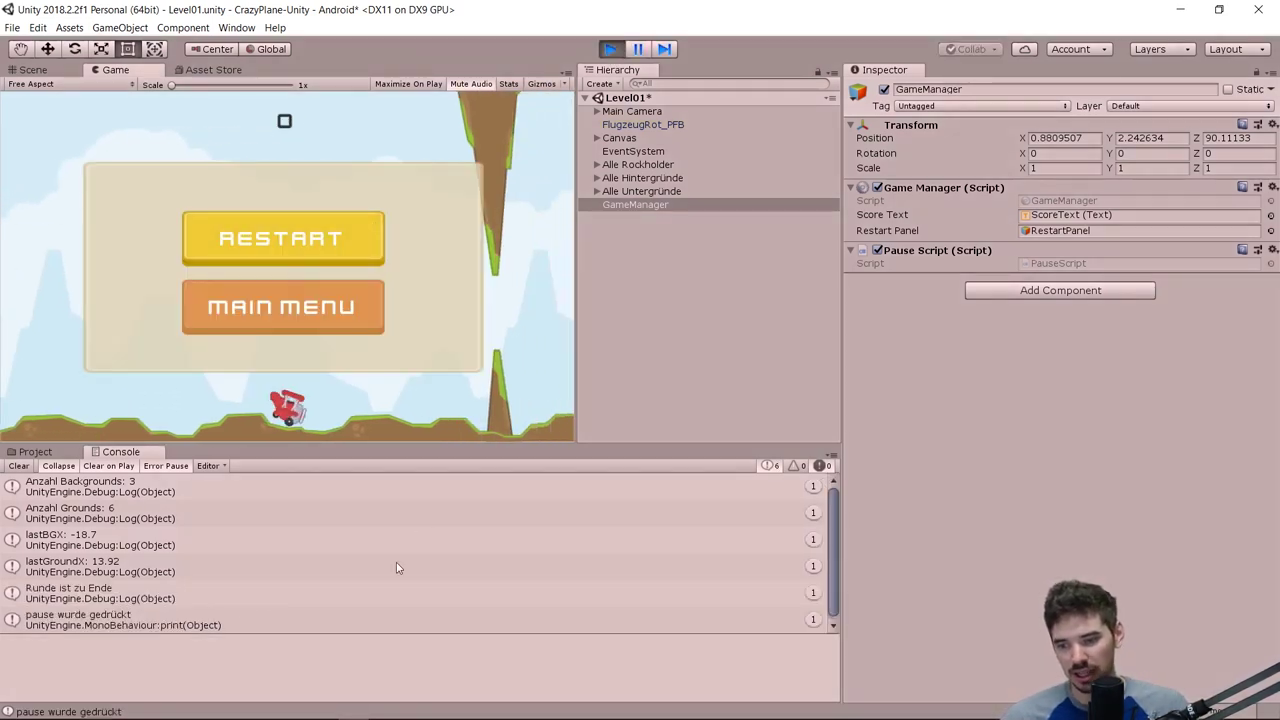
{"action": "scroll", "coordinate": [397, 563], "scroll_direction": "down", "scroll_amount": 1}
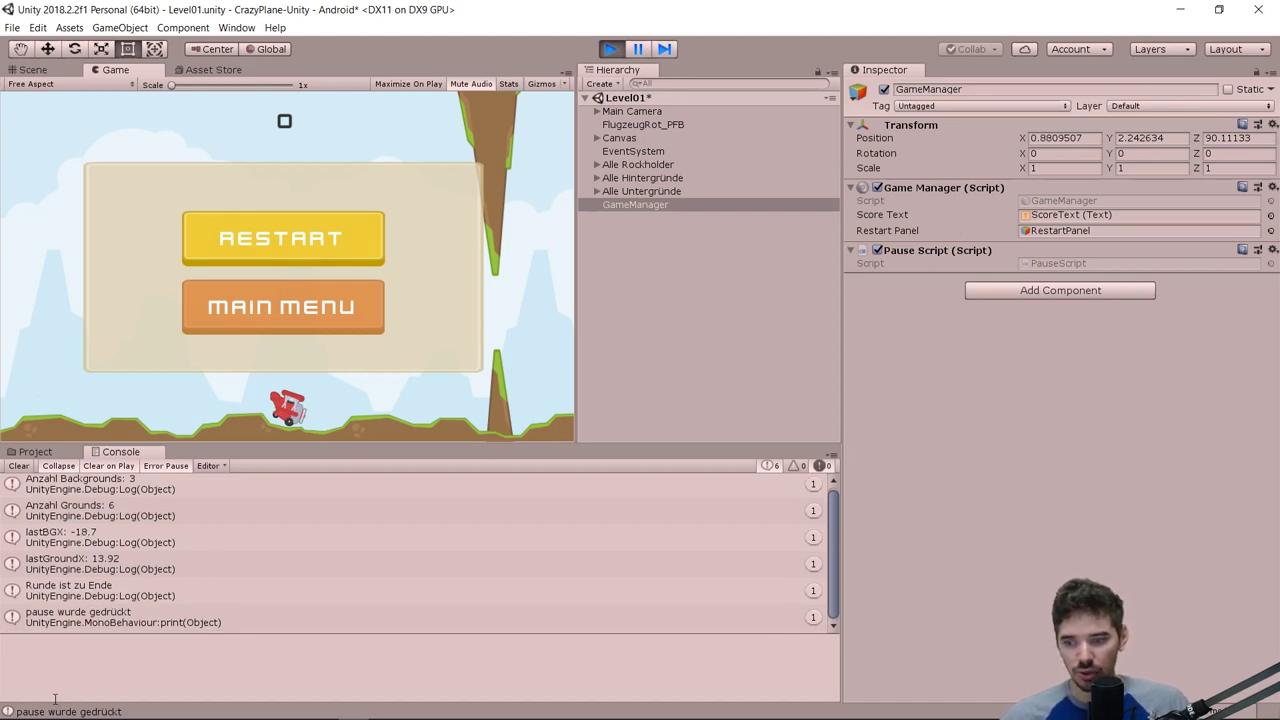
{"action": "left_click", "coordinate": [42, 621]}
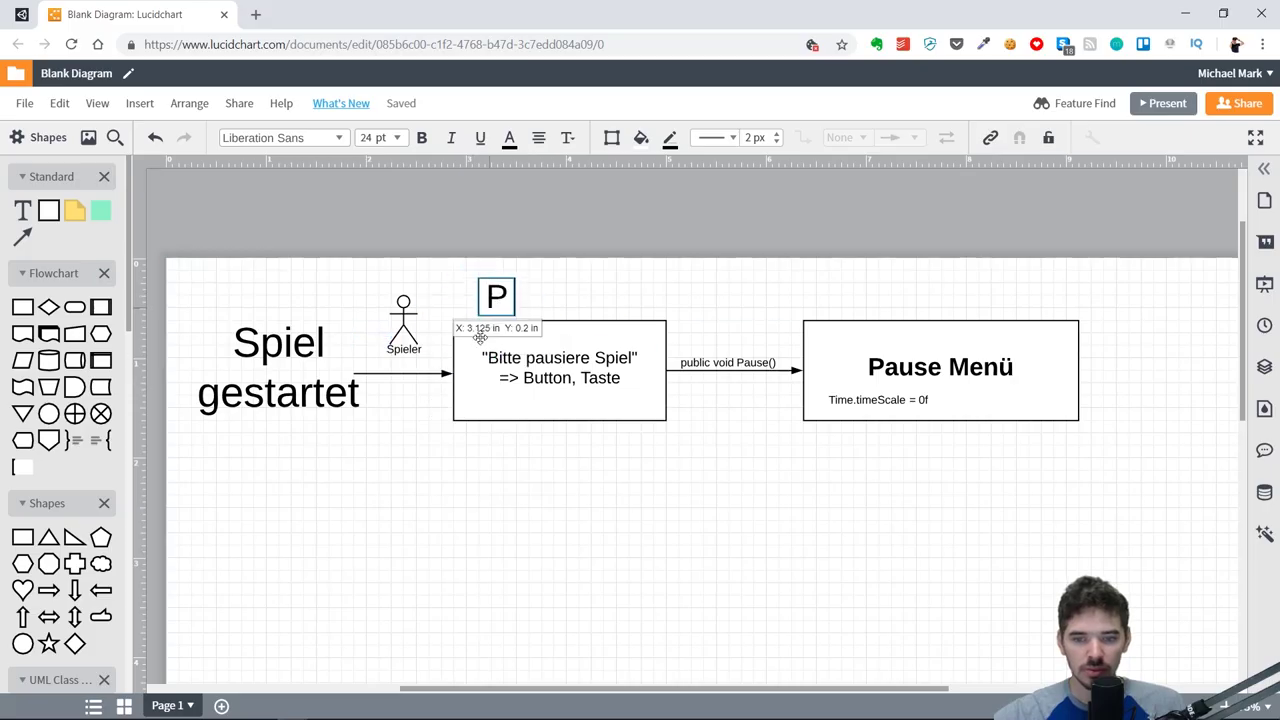
{"action": "left_click_drag", "start_coordinate": [490, 304], "coordinate": [651, 417]}
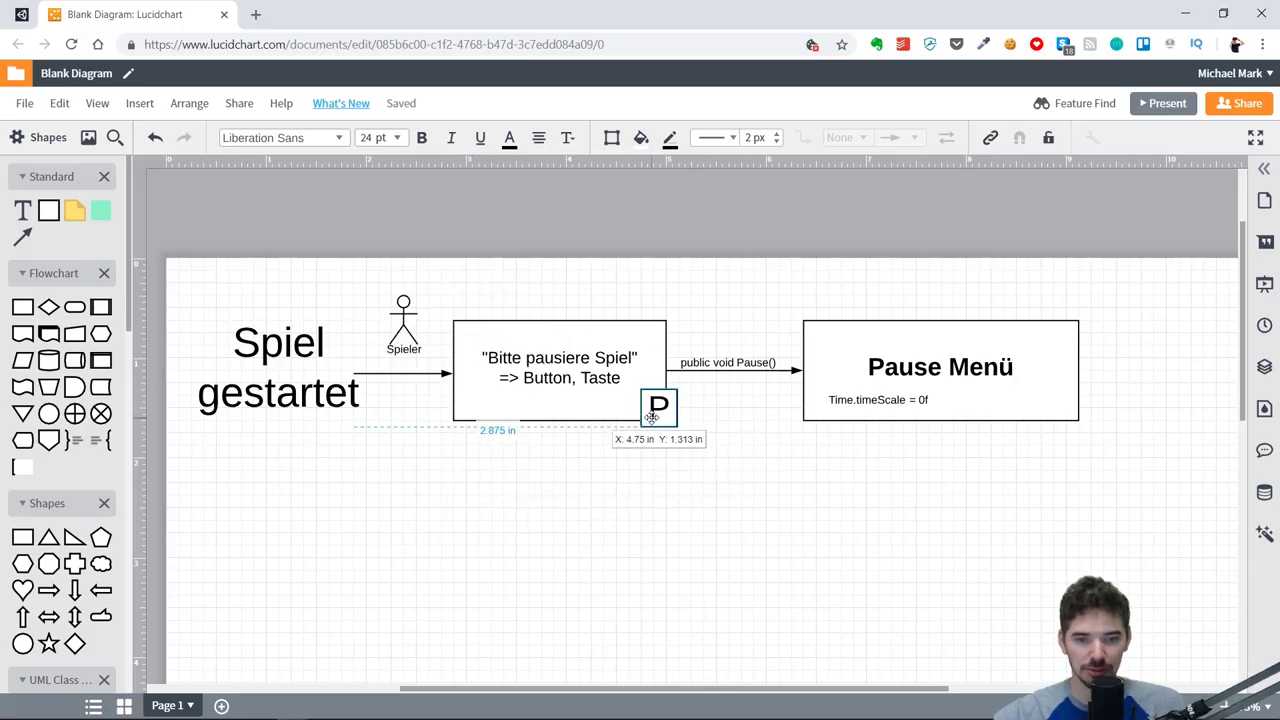
Step: Drop the P shape on the box's lower-right corner and select the Pause() connector
{"action": "left_click", "coordinate": [630, 470]}
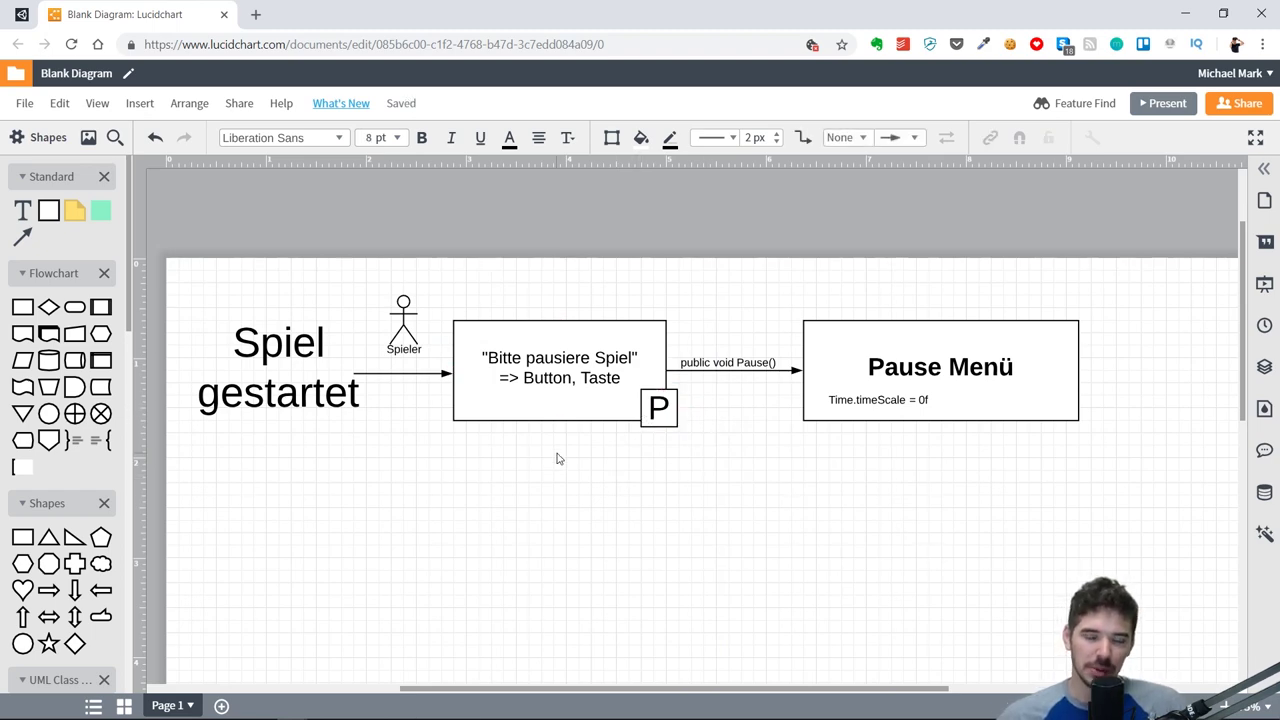
{"action": "left_click", "coordinate": [712, 362]}
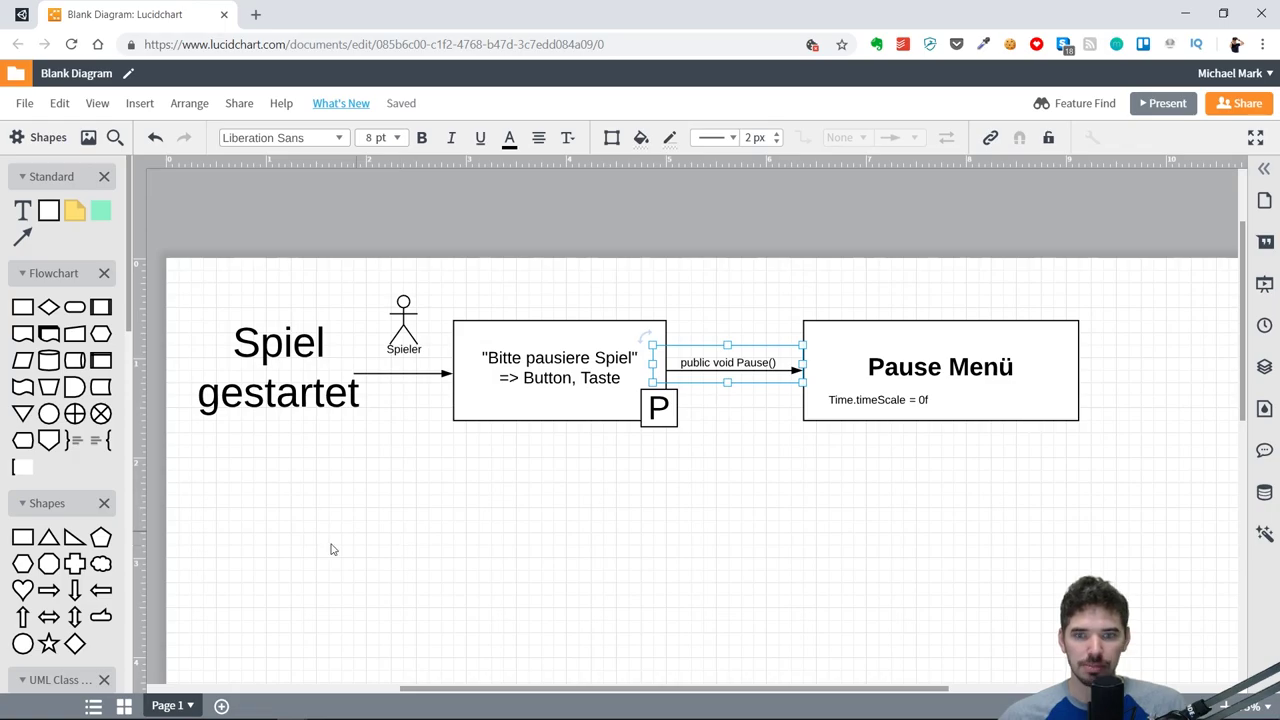
{"action": "left_click", "coordinate": [384, 707]}
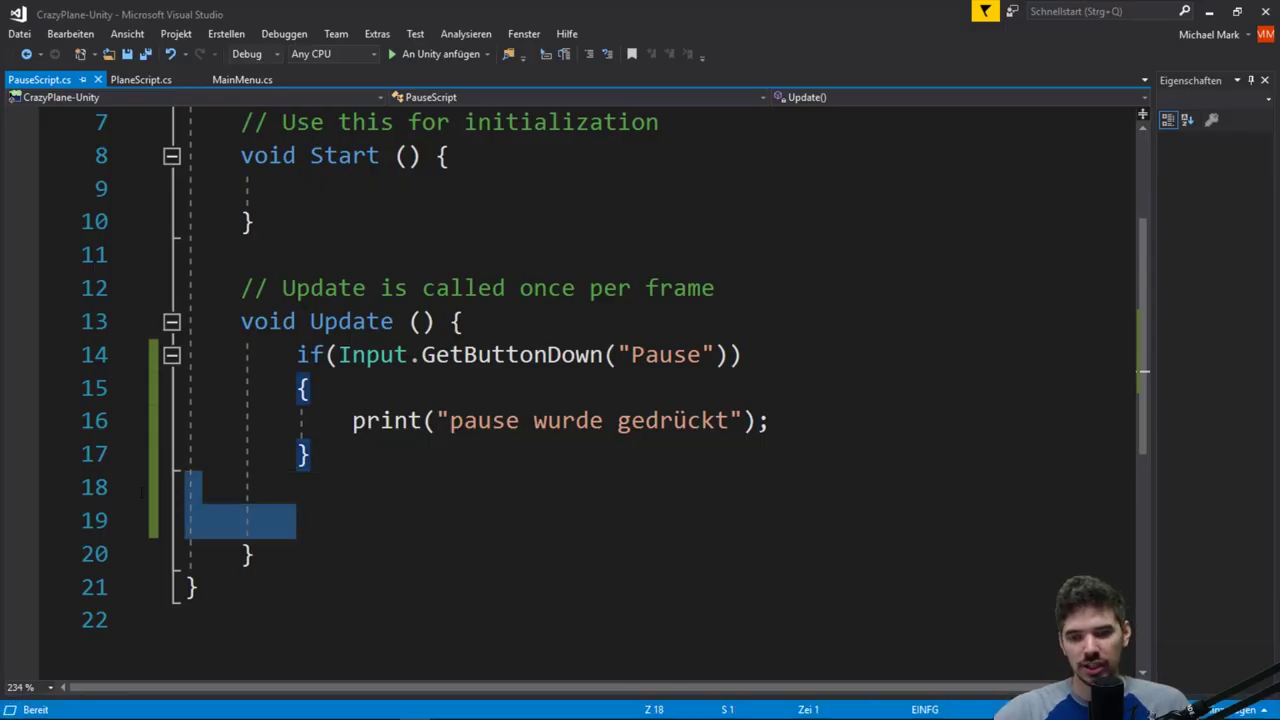
Step: Remove the blank lines and move Update's opening brace onto its own line
{"action": "key", "text": "BackSpace"}
{"action": "key", "text": "BackSpace"}
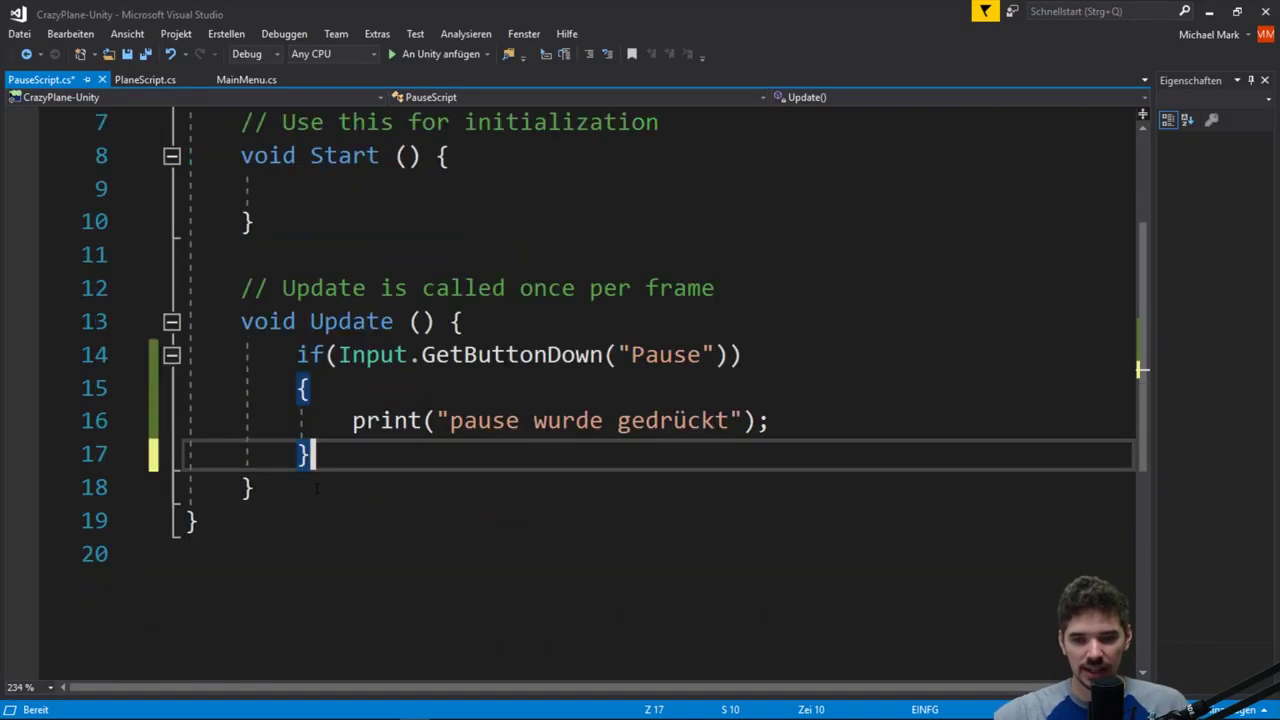
{"action": "left_click", "coordinate": [448, 321]}
{"action": "key", "text": "Return"}
{"action": "left_click_drag", "start_coordinate": [242, 288], "coordinate": [826, 296]}
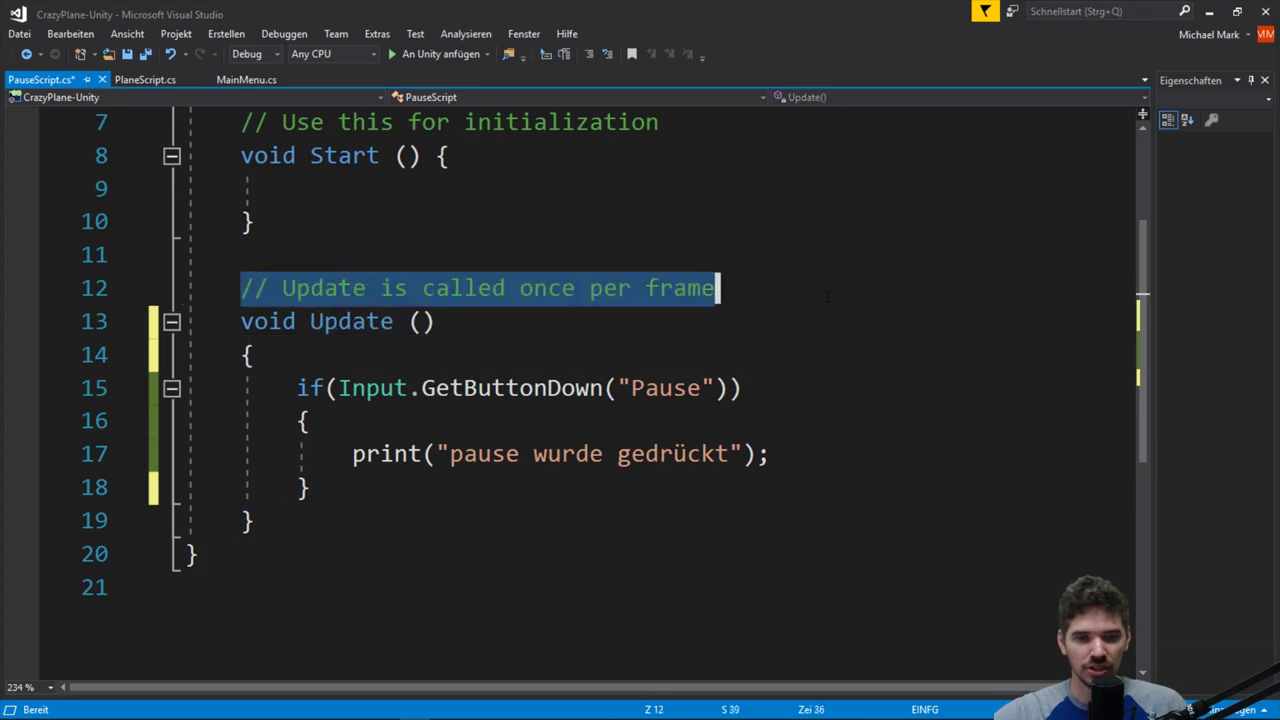
{"action": "left_click", "coordinate": [521, 325]}
Step: Add an empty public void Pause() method below Update
{"action": "scroll", "coordinate": [497, 289], "scroll_direction": "up", "scroll_amount": 1}
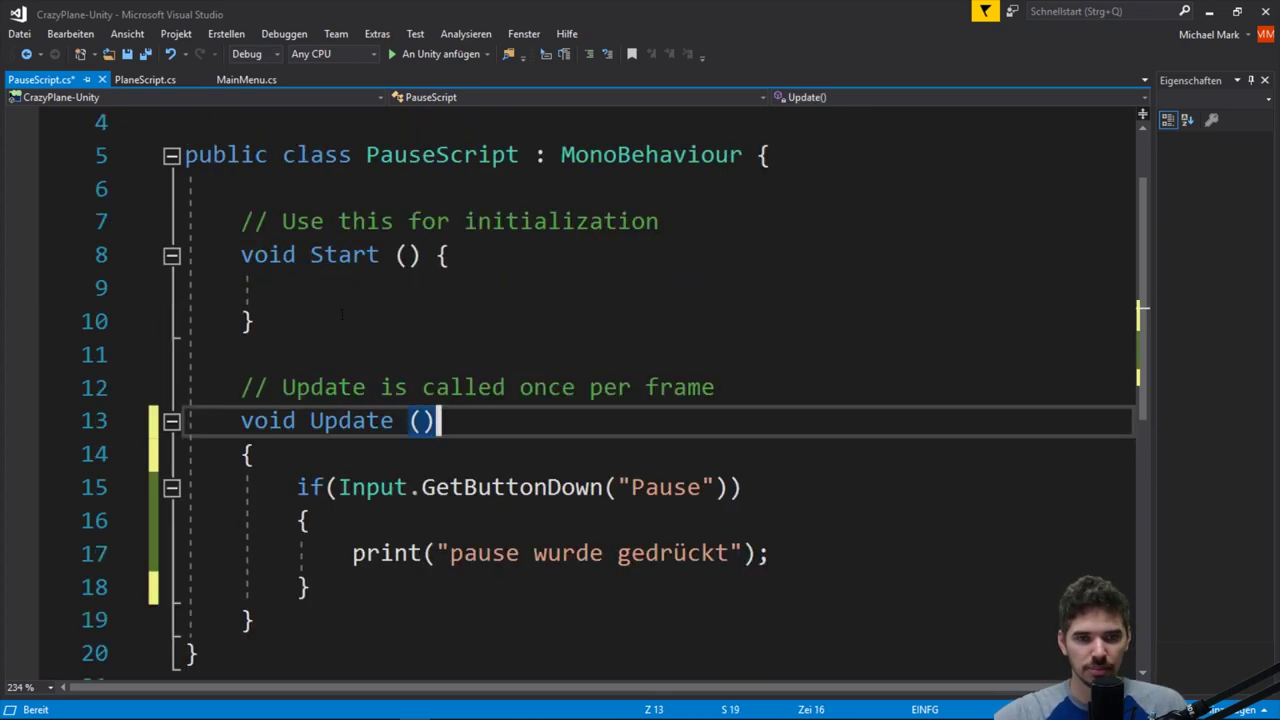
{"action": "scroll", "coordinate": [325, 360], "scroll_direction": "down", "scroll_amount": 2}
{"action": "left_click", "coordinate": [298, 430]}
{"action": "key", "text": "Return"}
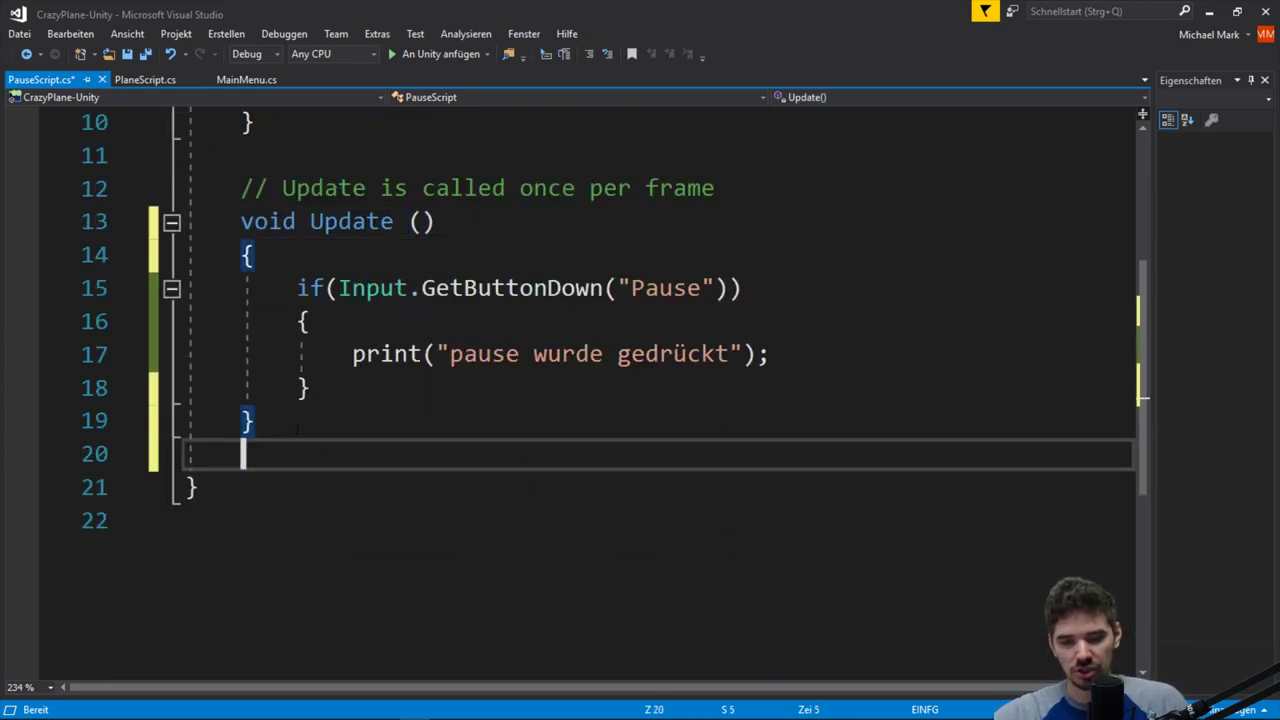
{"action": "key", "text": "Return"}
{"action": "type", "text": "public "}
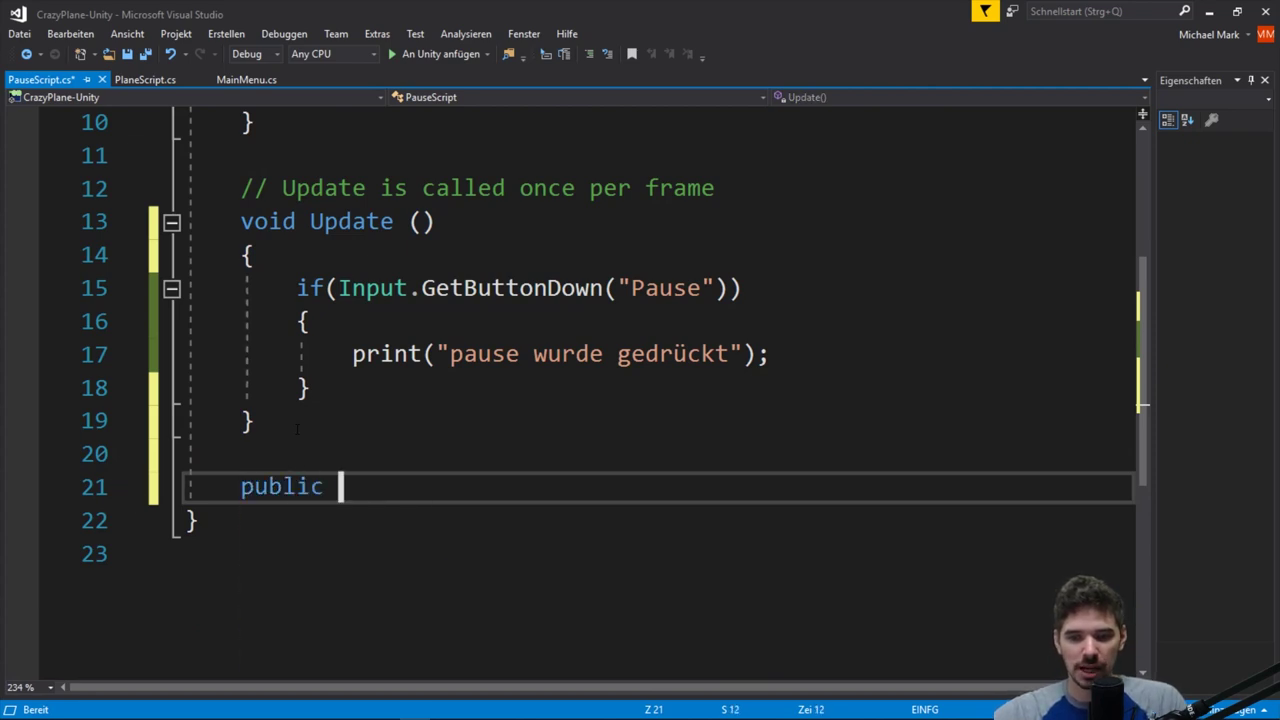
{"action": "type", "text": "void"}
{"action": "scroll", "coordinate": [297, 430], "scroll_direction": "down", "scroll_amount": 2}
{"action": "scroll", "coordinate": [300, 420], "scroll_direction": "up", "scroll_amount": 1}
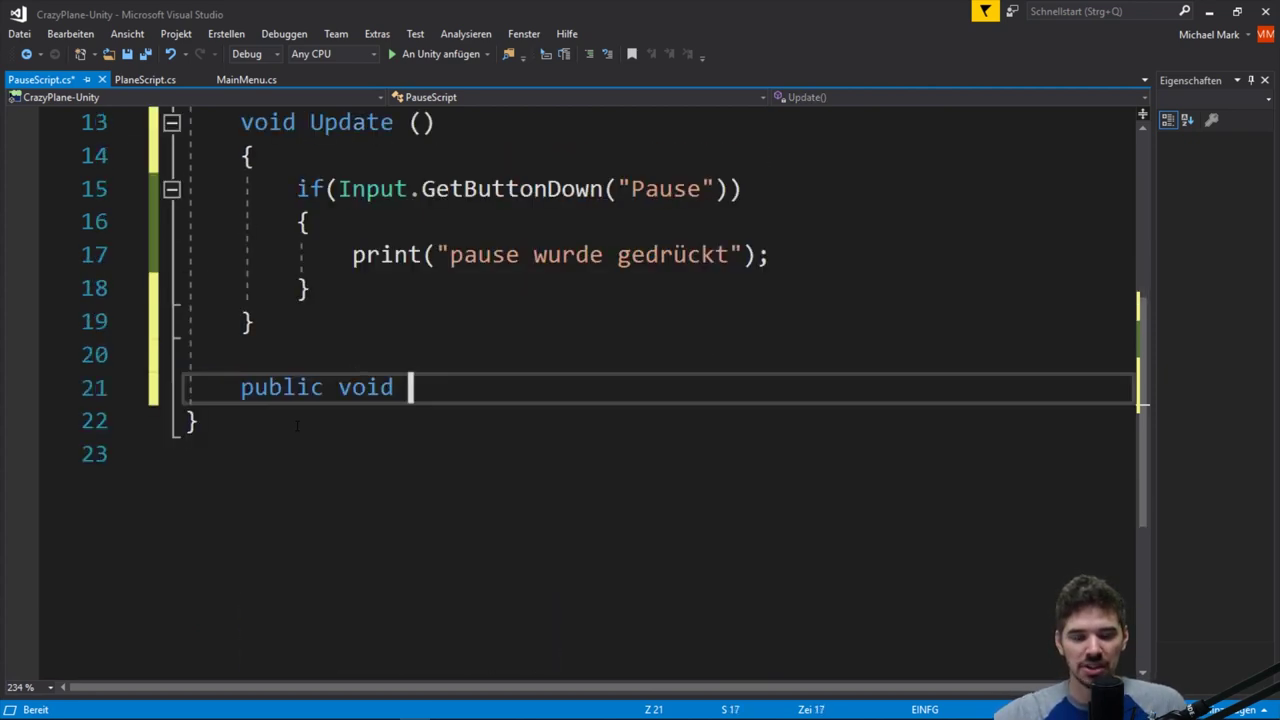
{"action": "scroll", "coordinate": [305, 410], "scroll_direction": "up", "scroll_amount": 1}
{"action": "type", "text": "Pause()"}
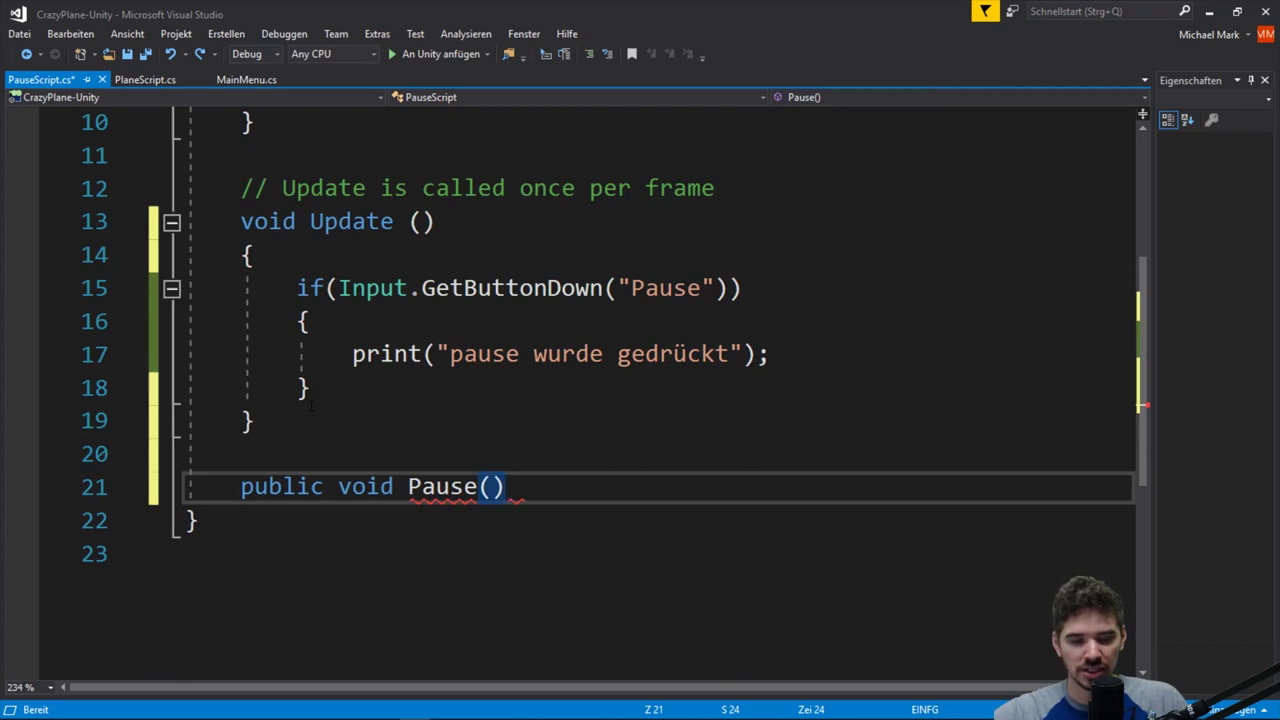
{"action": "type", "text": " {"}
{"action": "key", "text": "Return"}
{"action": "scroll", "coordinate": [380, 412], "scroll_direction": "down", "scroll_amount": 1}
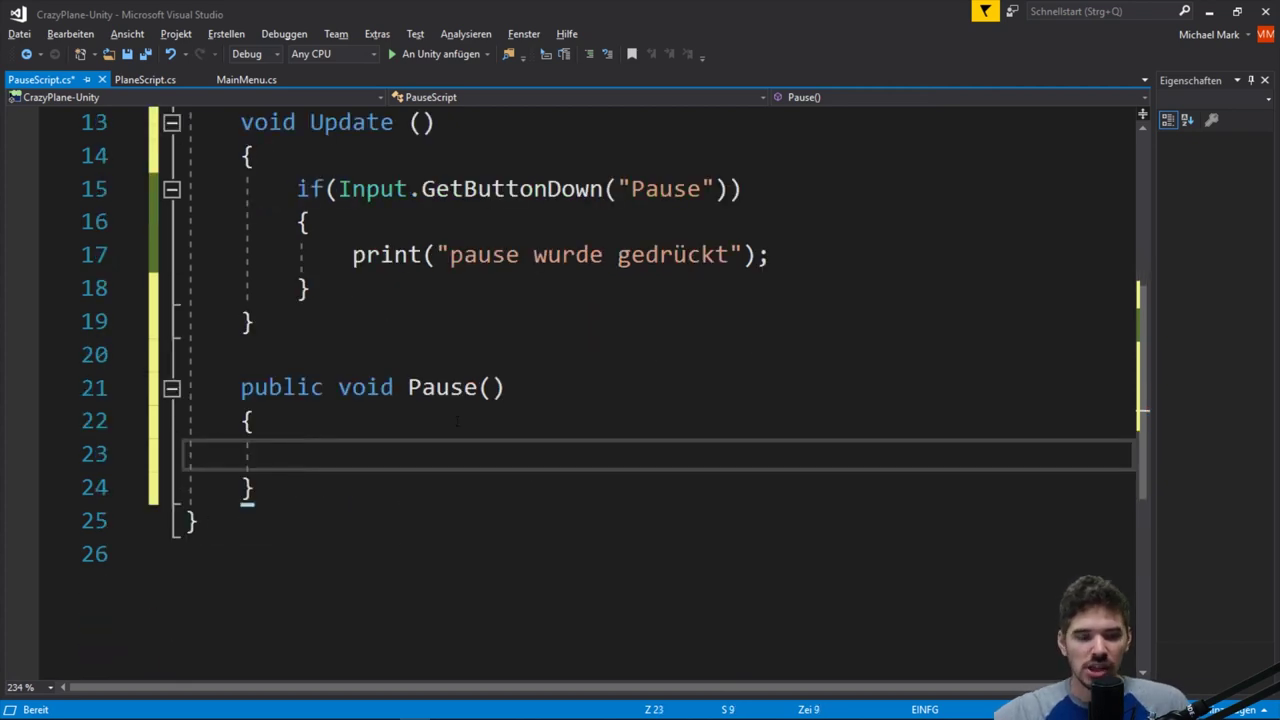
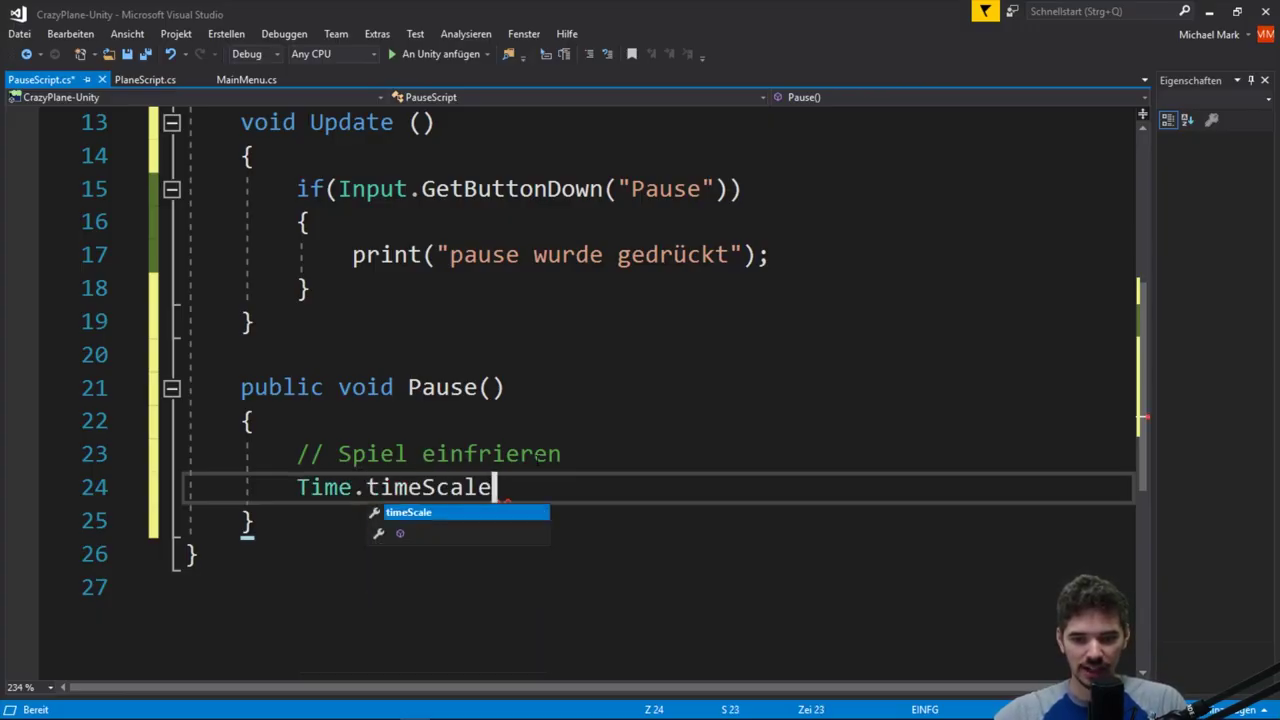
Step: Make Pause() set Time.timeScale = 0f on line 24 and save the script
{"action": "type", "text": " = 0"}
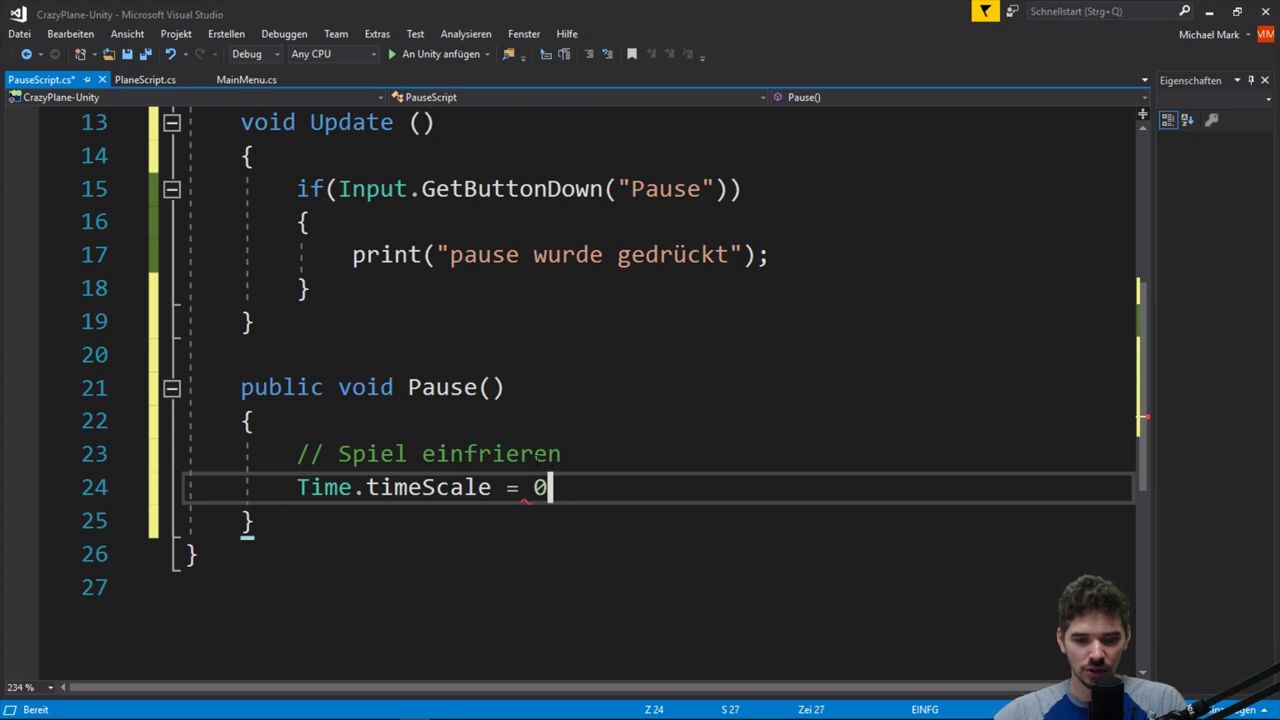
{"action": "type", "text": ";"}
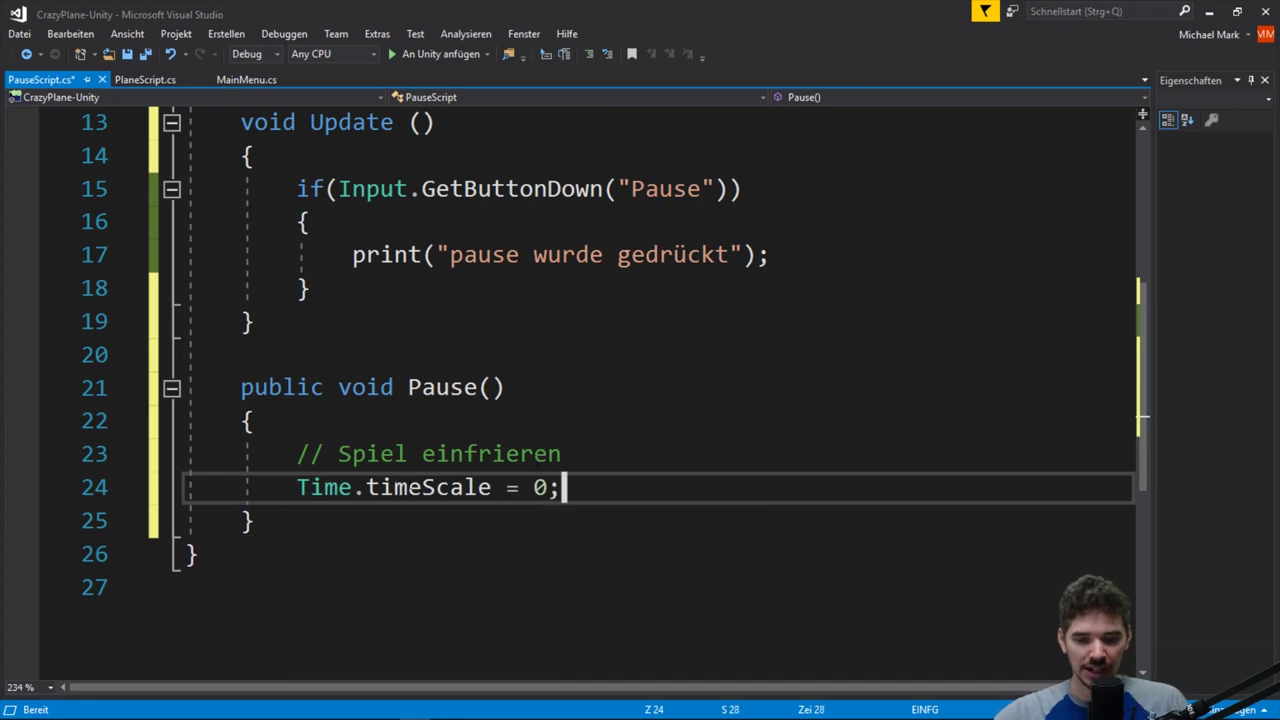
{"action": "key", "text": "Left"}
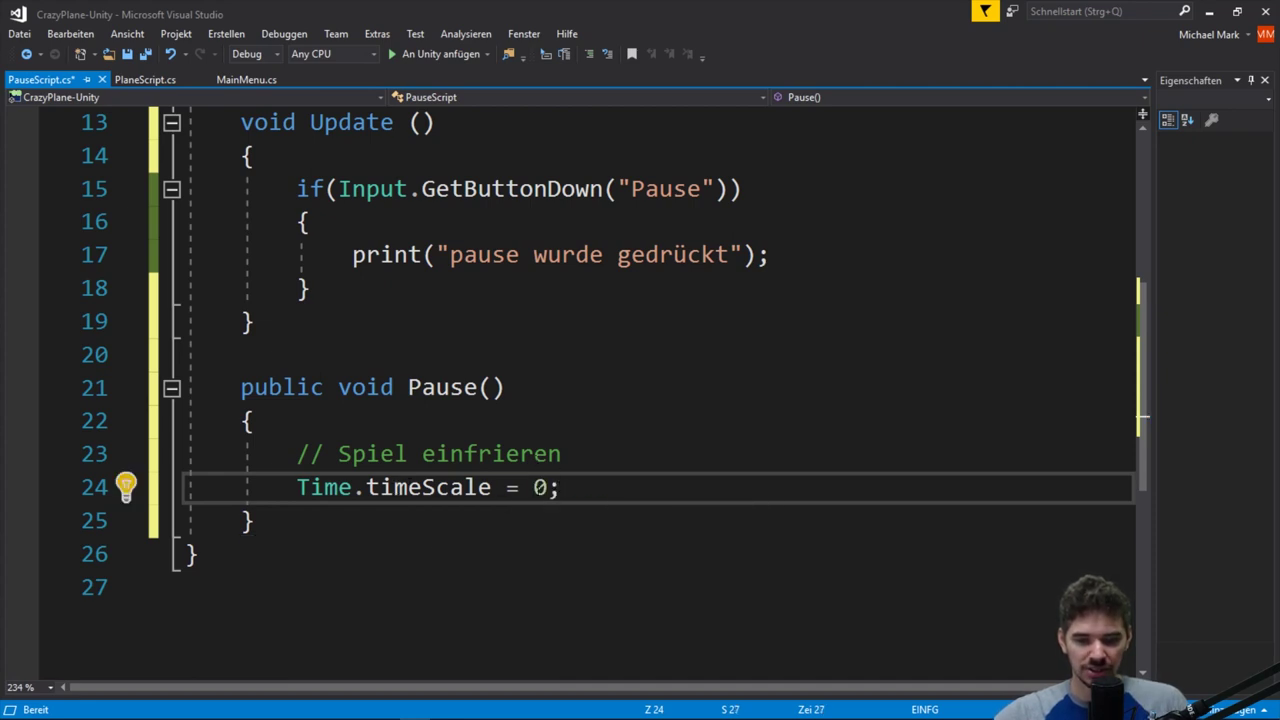
{"action": "type", "text": "f"}
{"action": "left_click", "coordinate": [354, 530]}
{"action": "key", "text": "ctrl+s"}
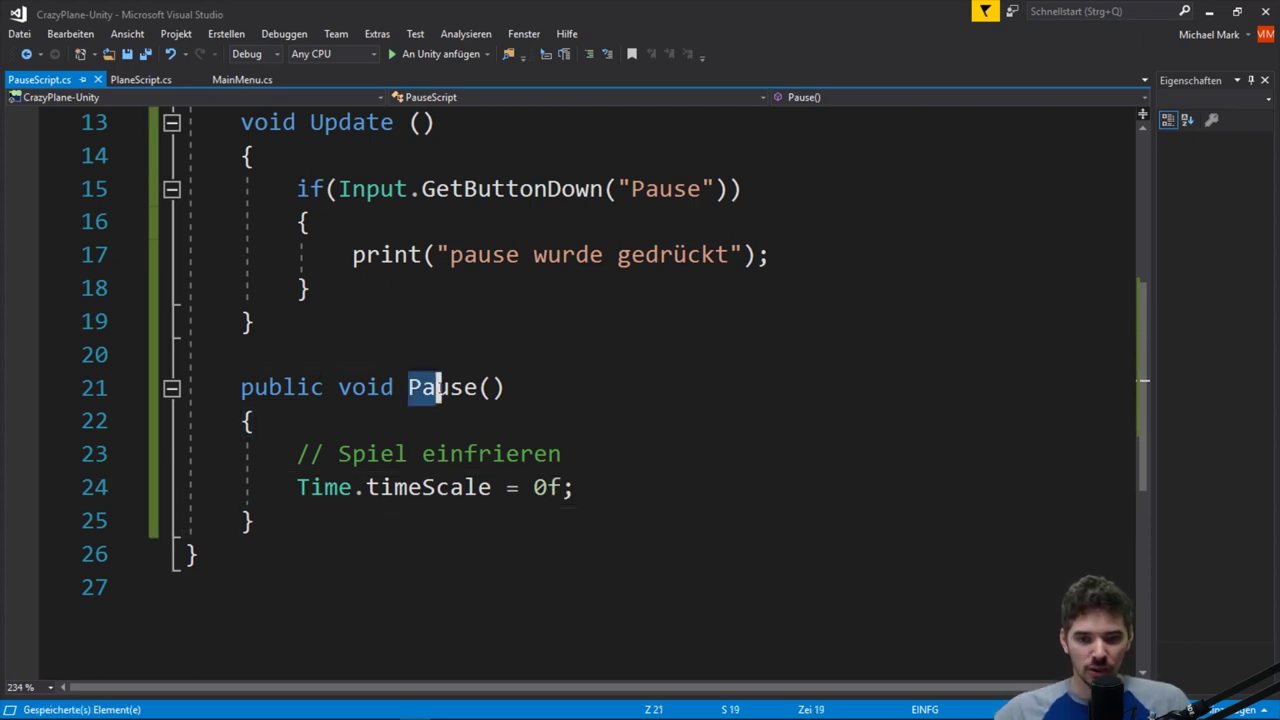
Step: Point out the Input call on line 15 and move to the end of the print line
{"action": "left_click", "coordinate": [525, 392]}
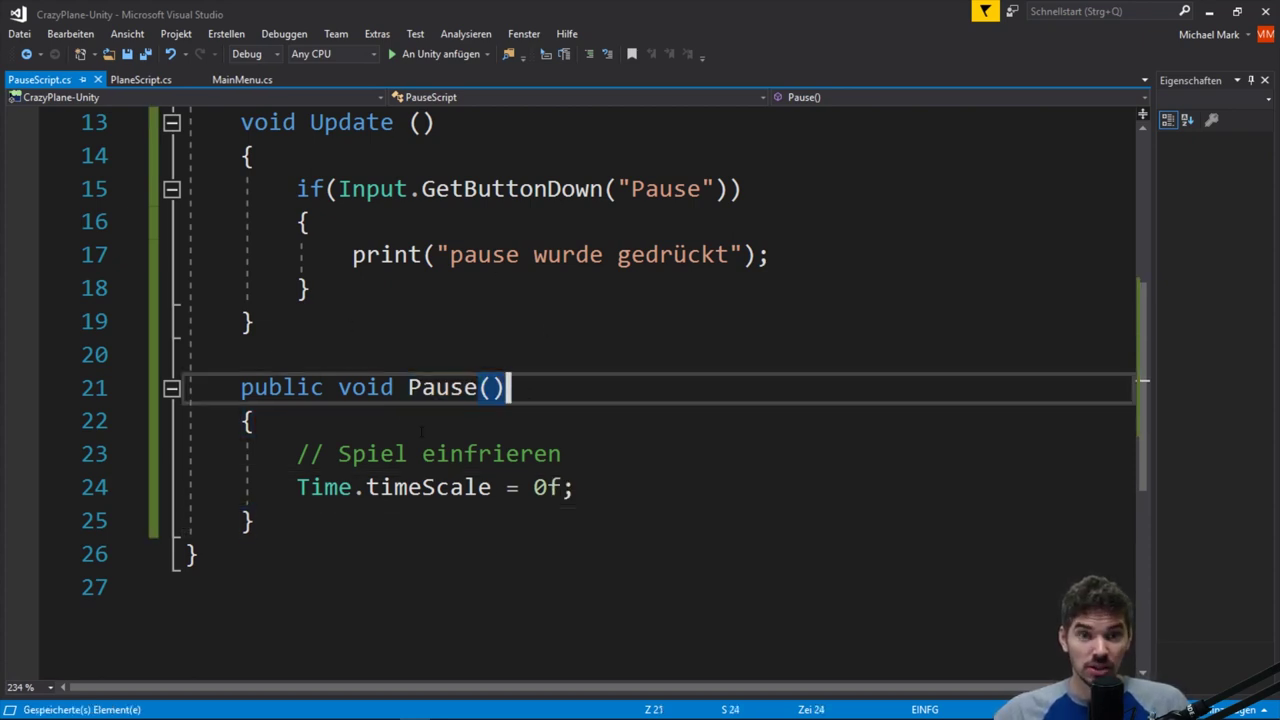
{"action": "scroll", "coordinate": [432, 398], "scroll_direction": "up", "scroll_amount": 2}
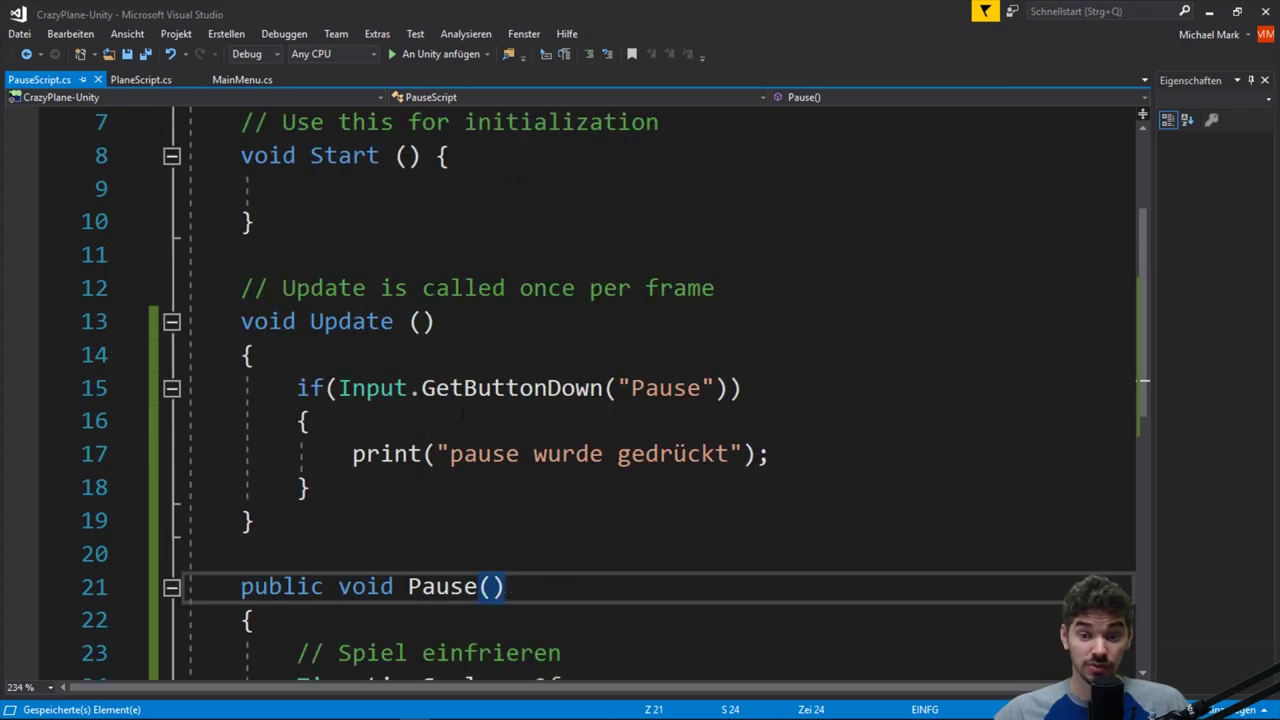
{"action": "left_click_drag", "start_coordinate": [338, 388], "coordinate": [716, 388]}
{"action": "left_click", "coordinate": [352, 454]}
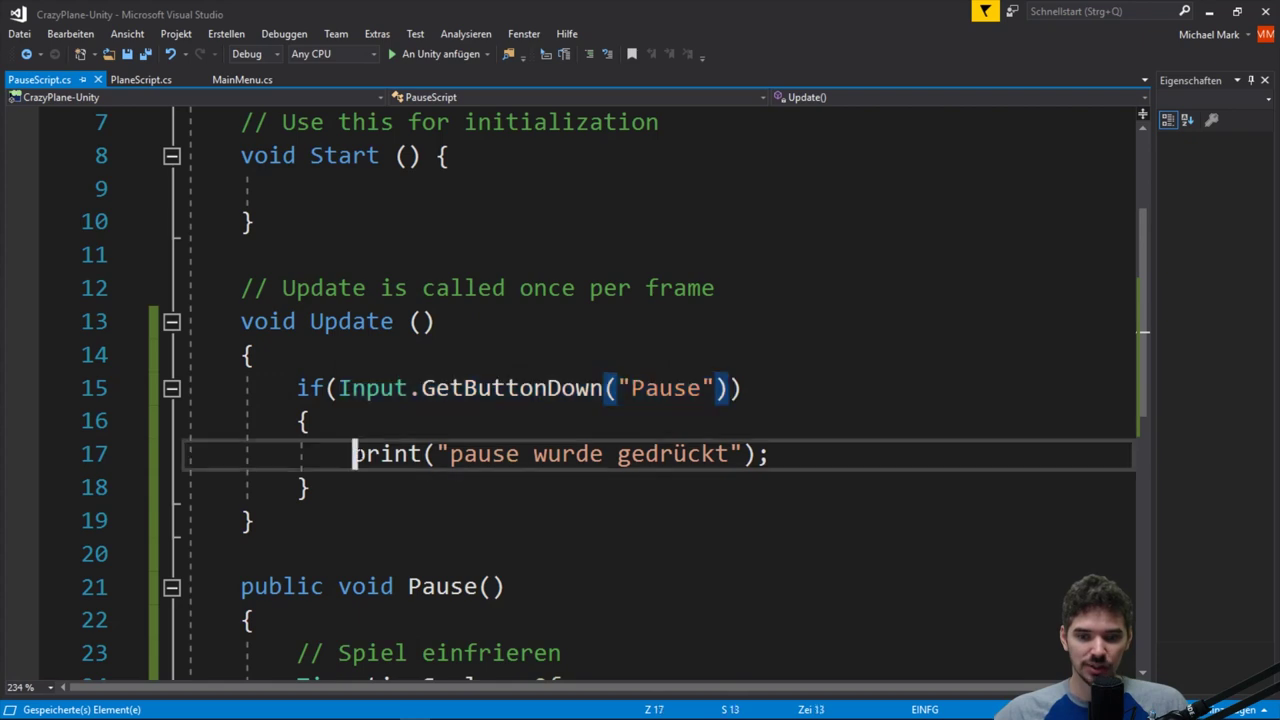
{"action": "key", "text": "shift+End"}
{"action": "key", "text": "End"}
{"action": "scroll", "coordinate": [413, 462], "scroll_direction": "down", "scroll_amount": 1}
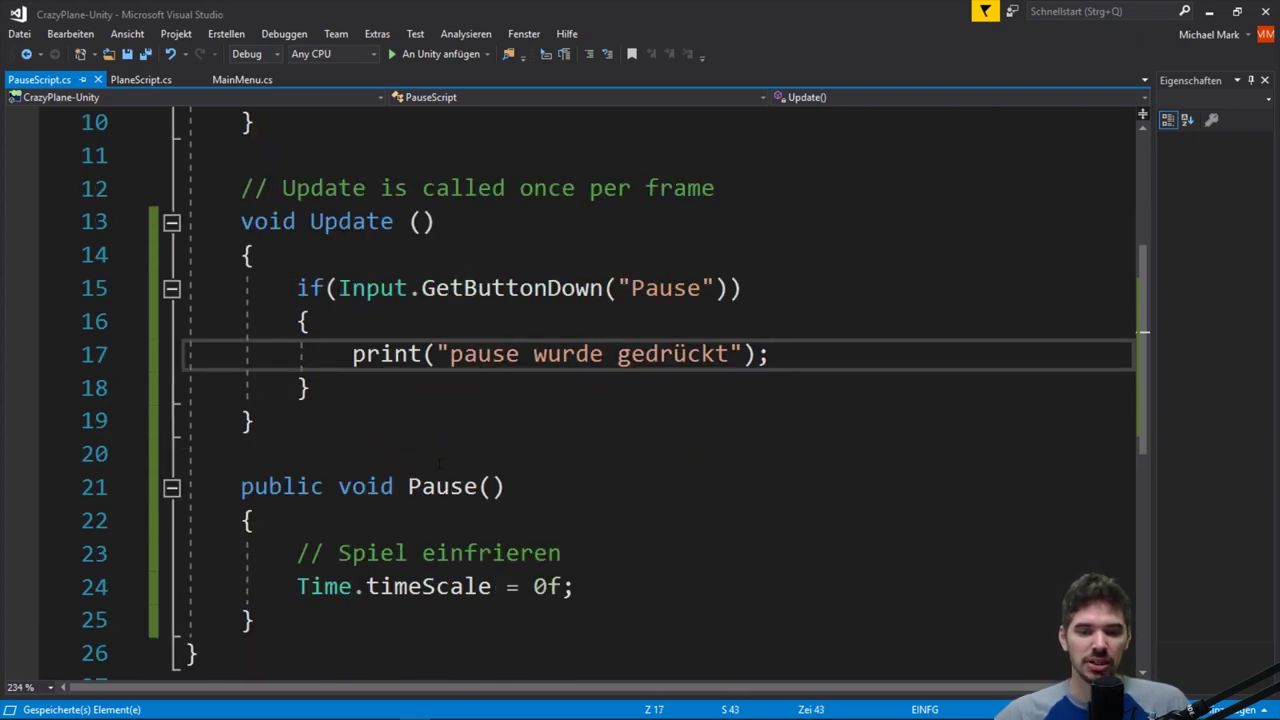
Step: Below the print line, add the comment '// Methode Pause aufrufen' and a Pause(); call
{"action": "key", "text": "Return"}
{"action": "type", "text": "// "}
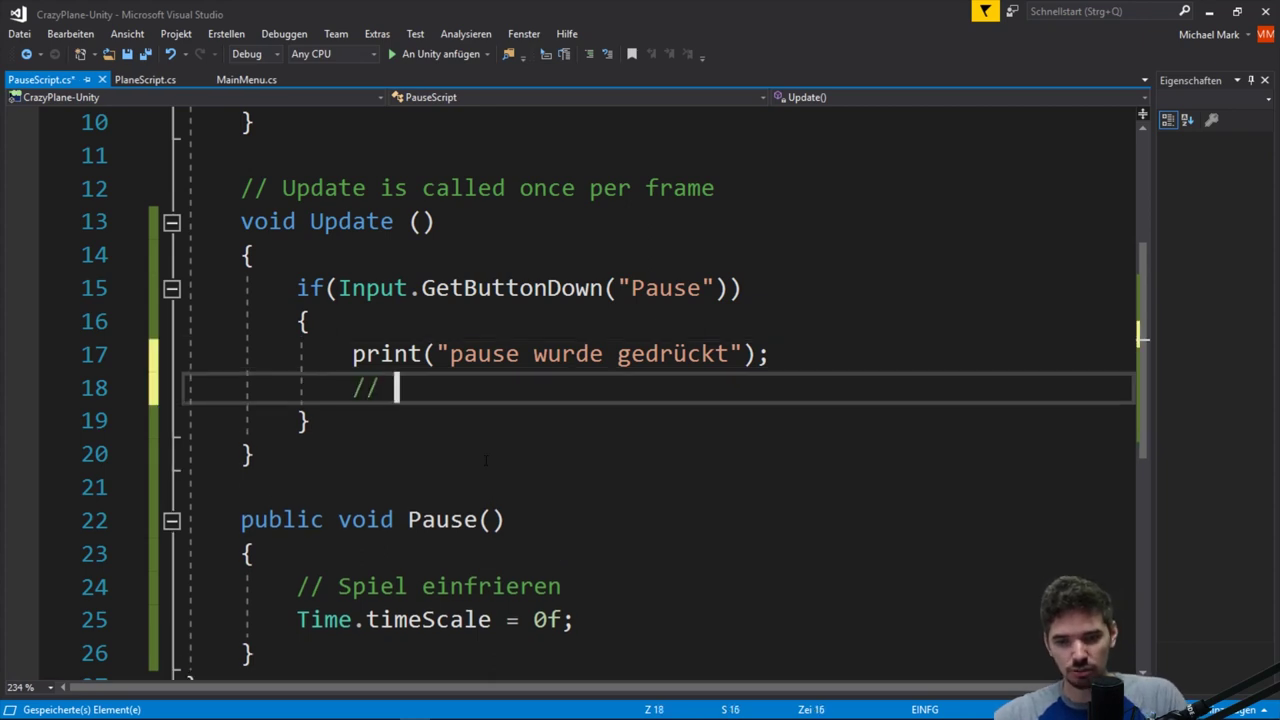
{"action": "type", "text": "Methode Pause"}
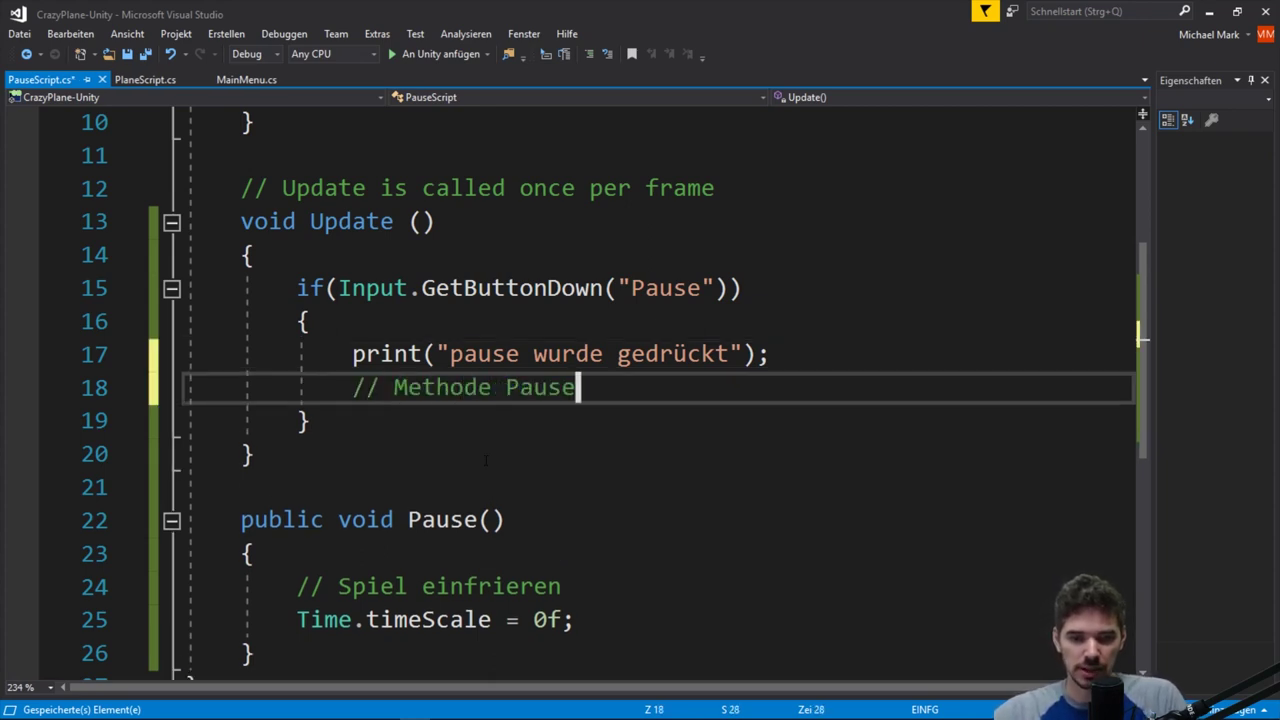
{"action": "type", "text": " A"}
{"action": "key", "text": "BackSpace"}
{"action": "type", "text": "aufrufen"}
{"action": "key", "text": "Return"}
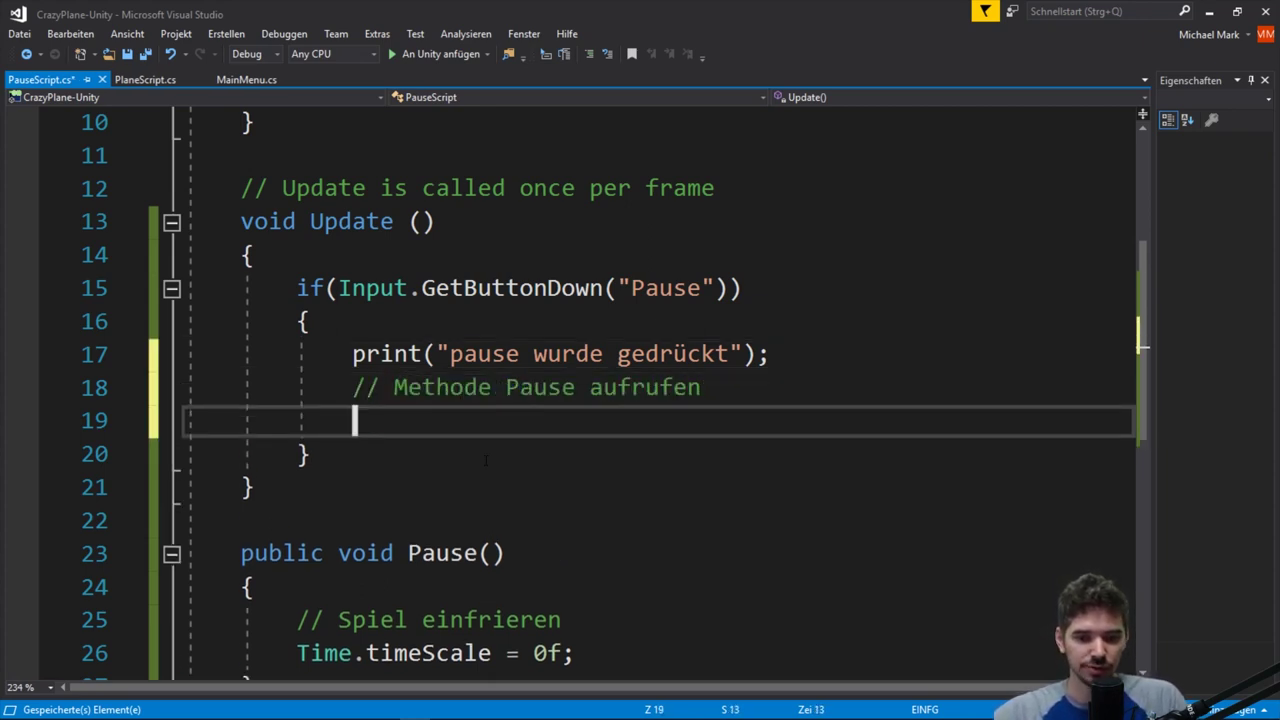
{"action": "type", "text": "Pause("}
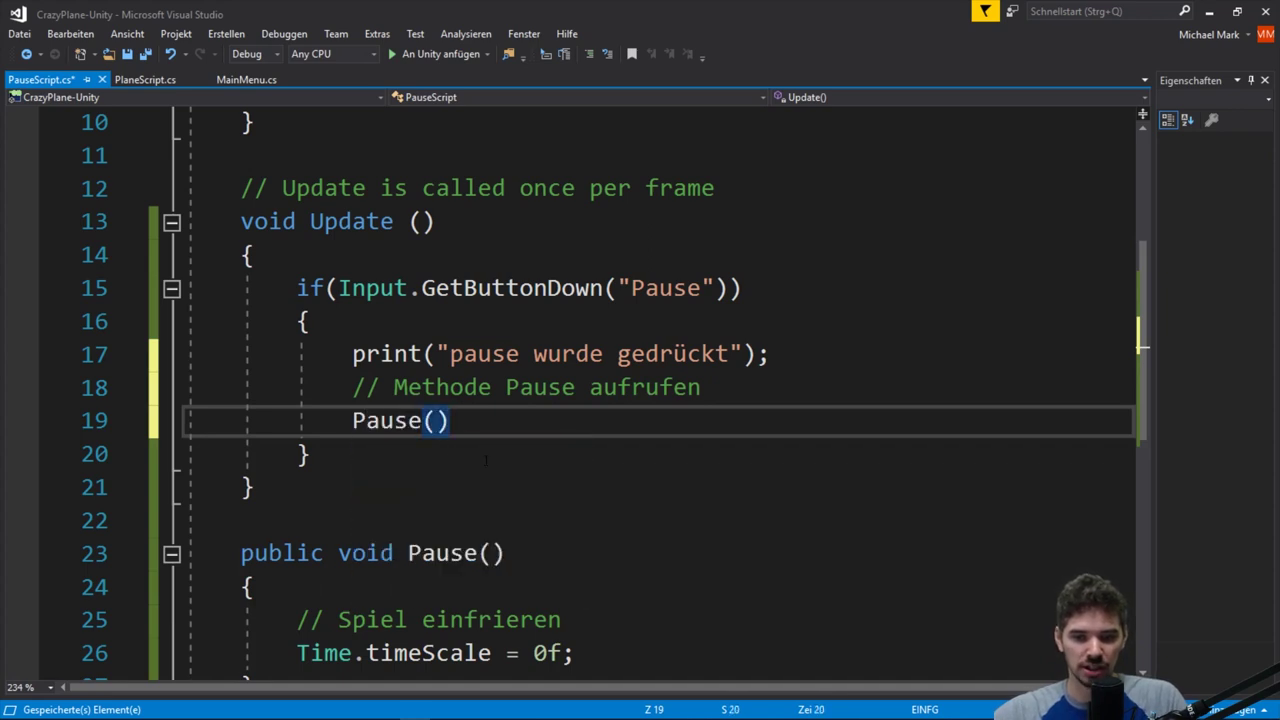
{"action": "type", "text": ");"}
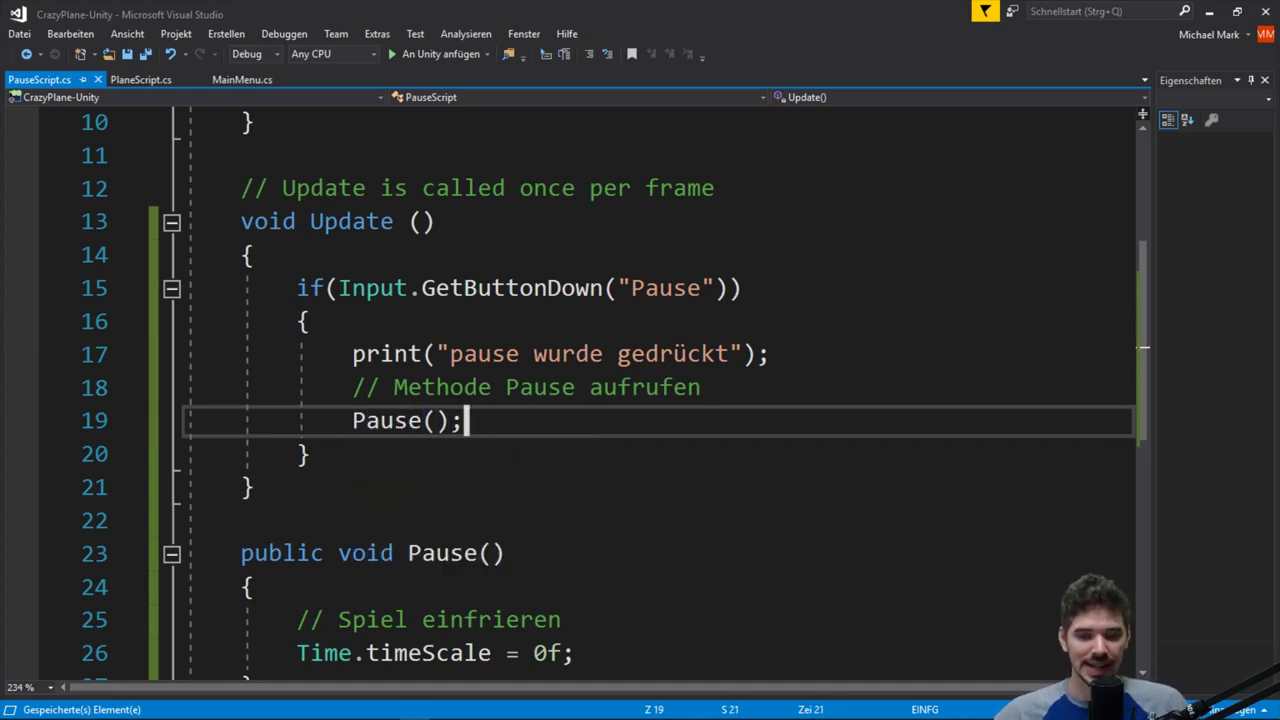
Step: Highlight the Pause method and the Update pause check, then minimize Visual Studio
{"action": "scroll", "coordinate": [640, 390], "scroll_direction": "down", "scroll_amount": 1}
{"action": "left_click_drag", "start_coordinate": [240, 453], "coordinate": [393, 596]}
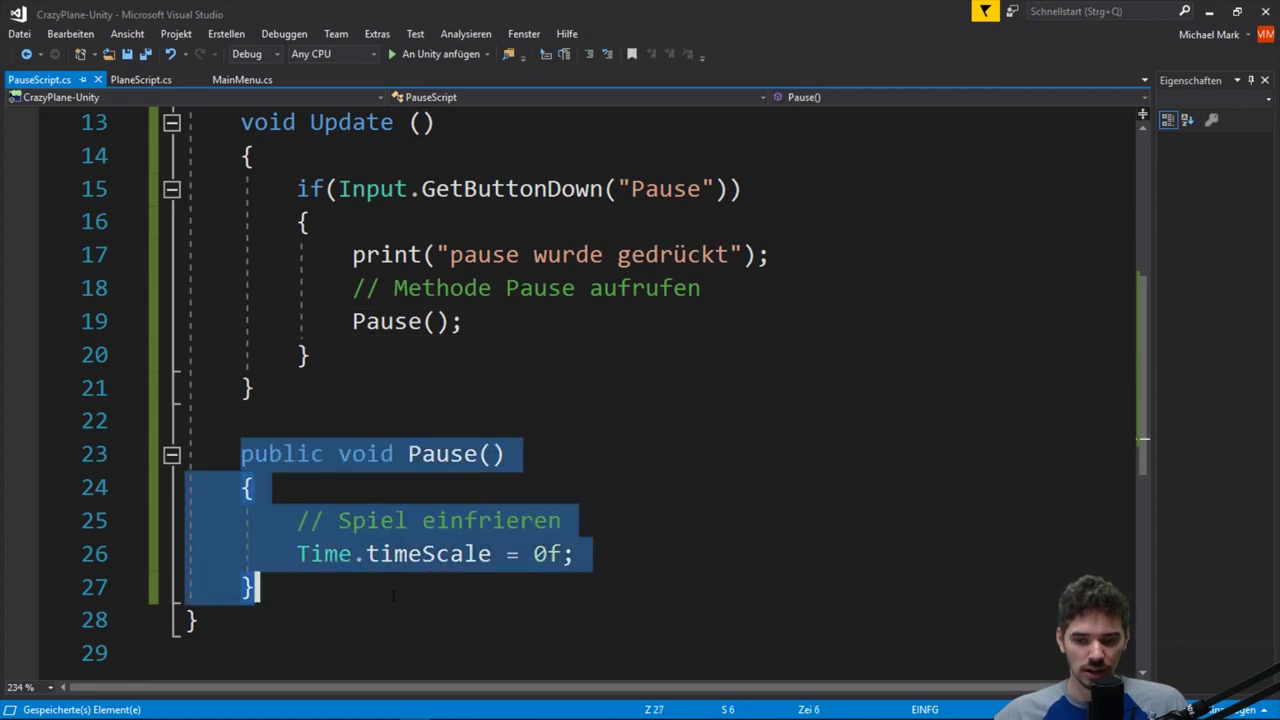
{"action": "left_click", "coordinate": [315, 354]}
{"action": "left_click_drag", "start_coordinate": [200, 620], "coordinate": [248, 188]}
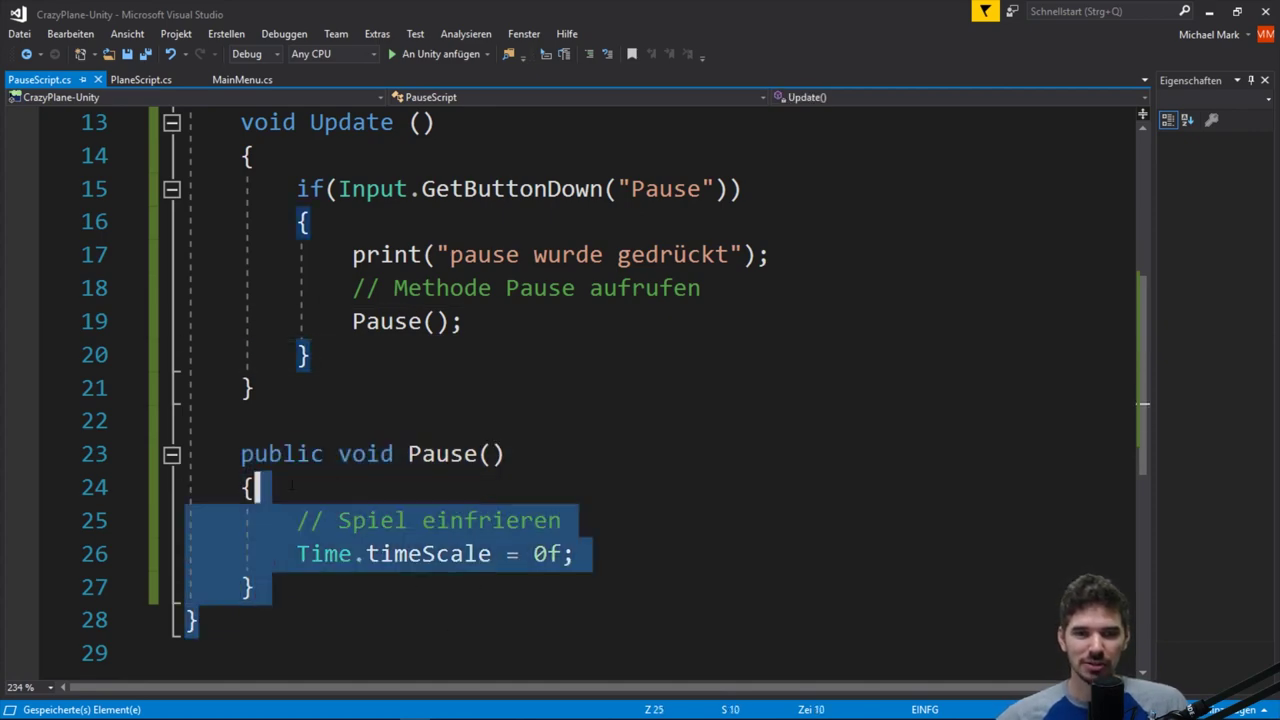
{"action": "scroll", "coordinate": [240, 342], "scroll_direction": "up", "scroll_amount": 4}
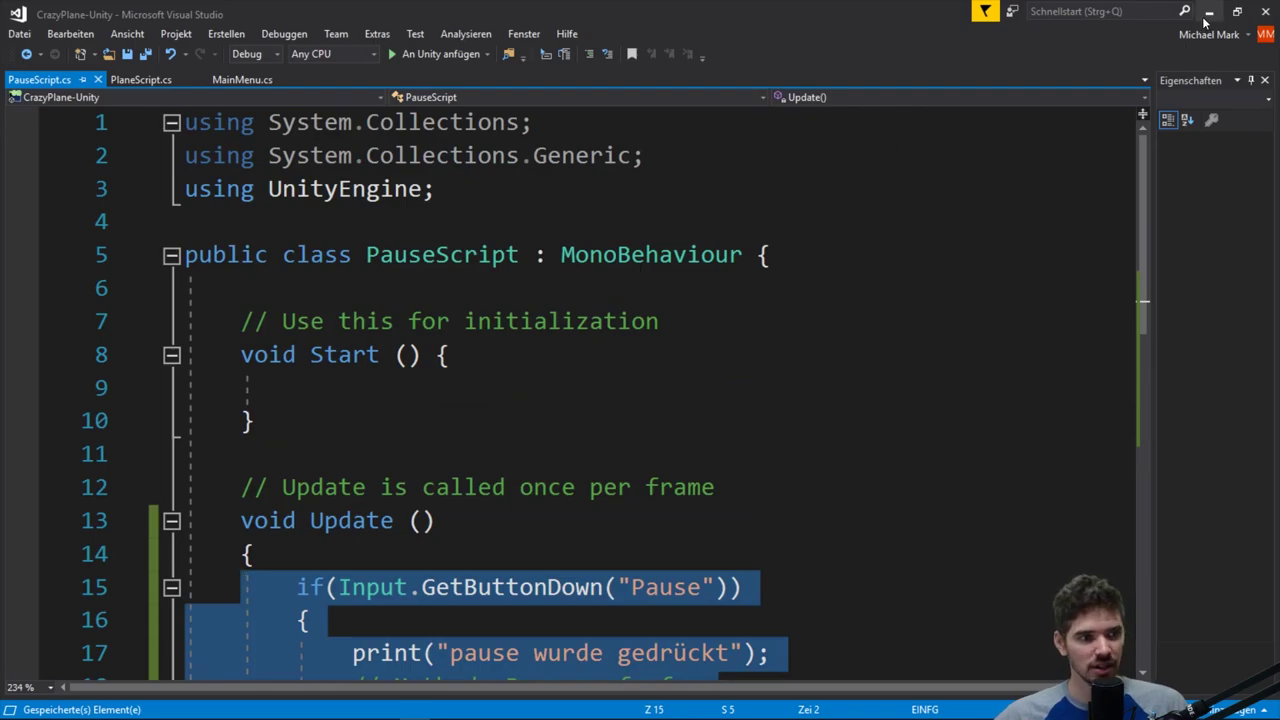
{"action": "left_click", "coordinate": [1208, 12]}
Step: Run the game in Play mode and press Escape to log the pause message
{"action": "left_click", "coordinate": [624, 51]}
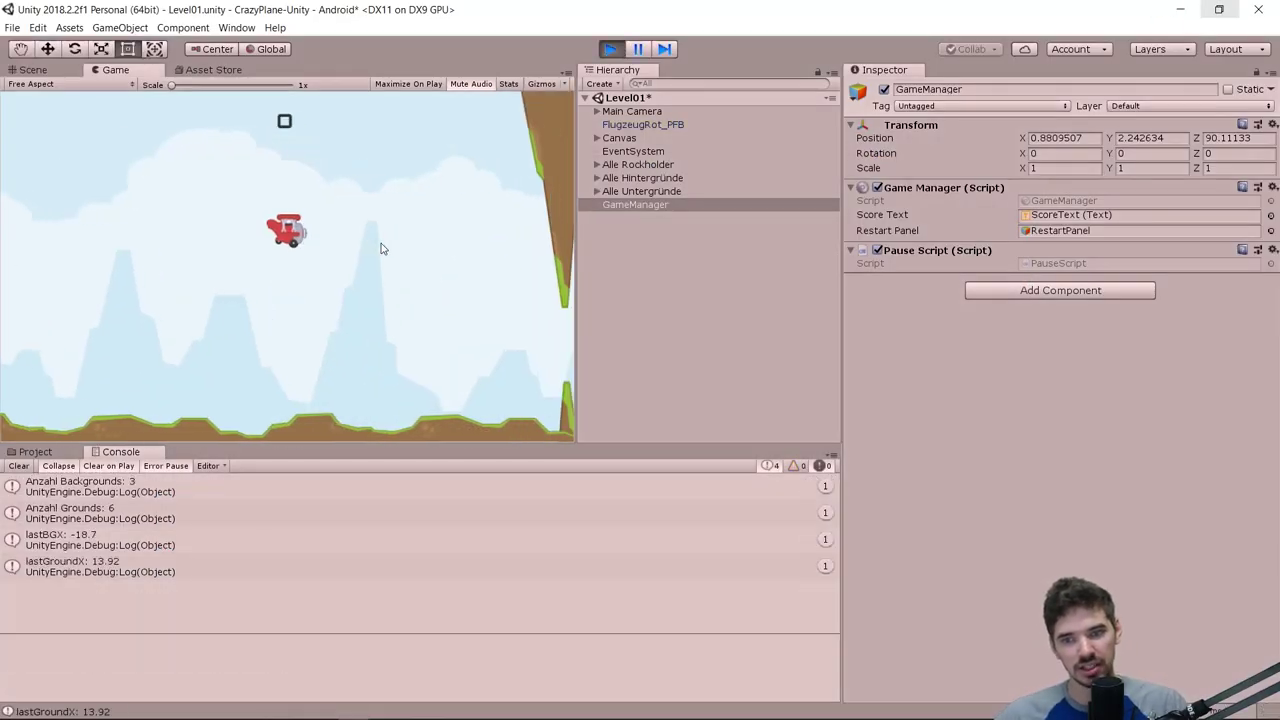
{"action": "key", "text": "Escape"}
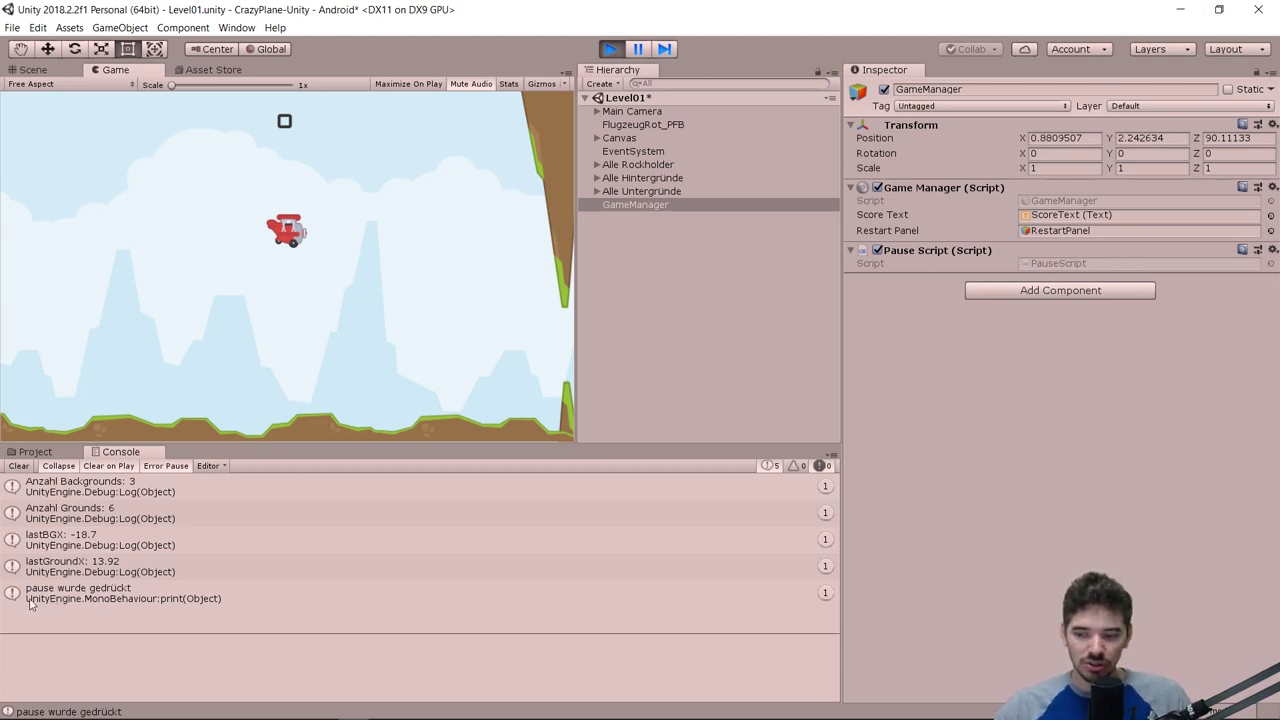
Step: Change GetButtonDown to GetButton on line 15, then restart Play mode in Unity
{"action": "double_click", "coordinate": [823, 596]}
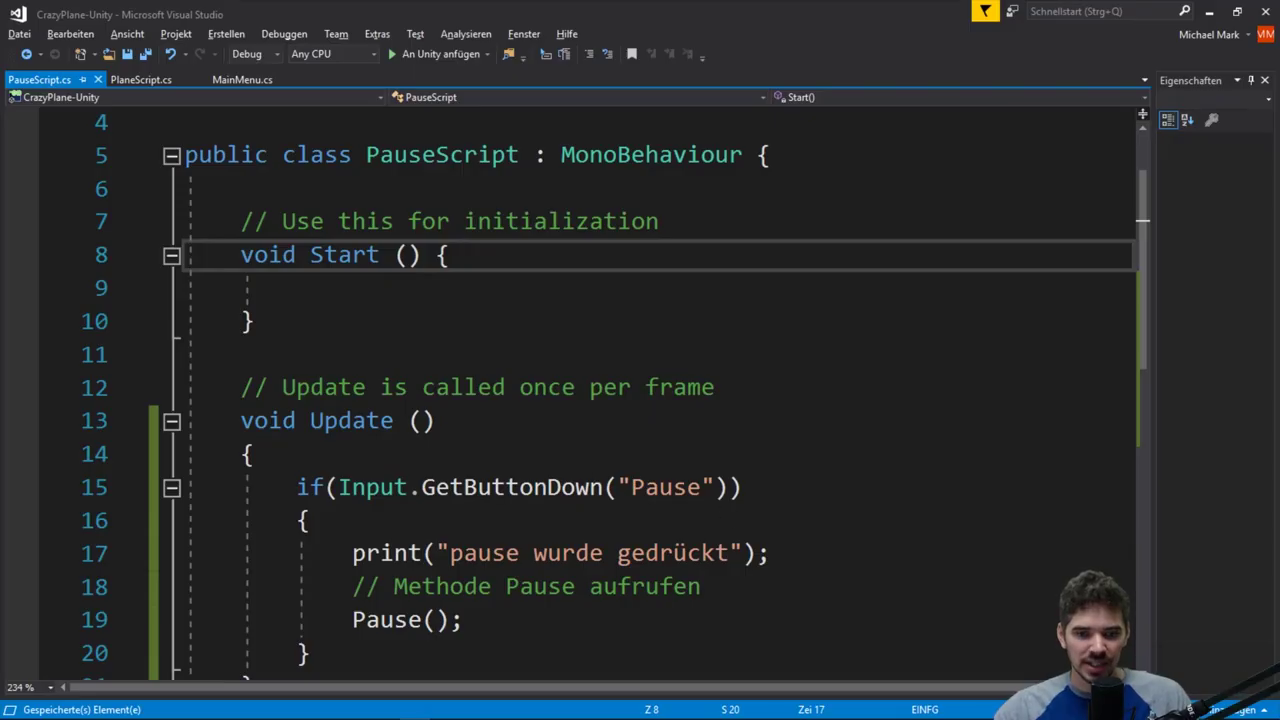
{"action": "scroll", "coordinate": [430, 388], "scroll_direction": "down", "scroll_amount": 1}
{"action": "left_click", "coordinate": [430, 388]}
{"action": "left_click_drag", "start_coordinate": [423, 388], "coordinate": [606, 388]}
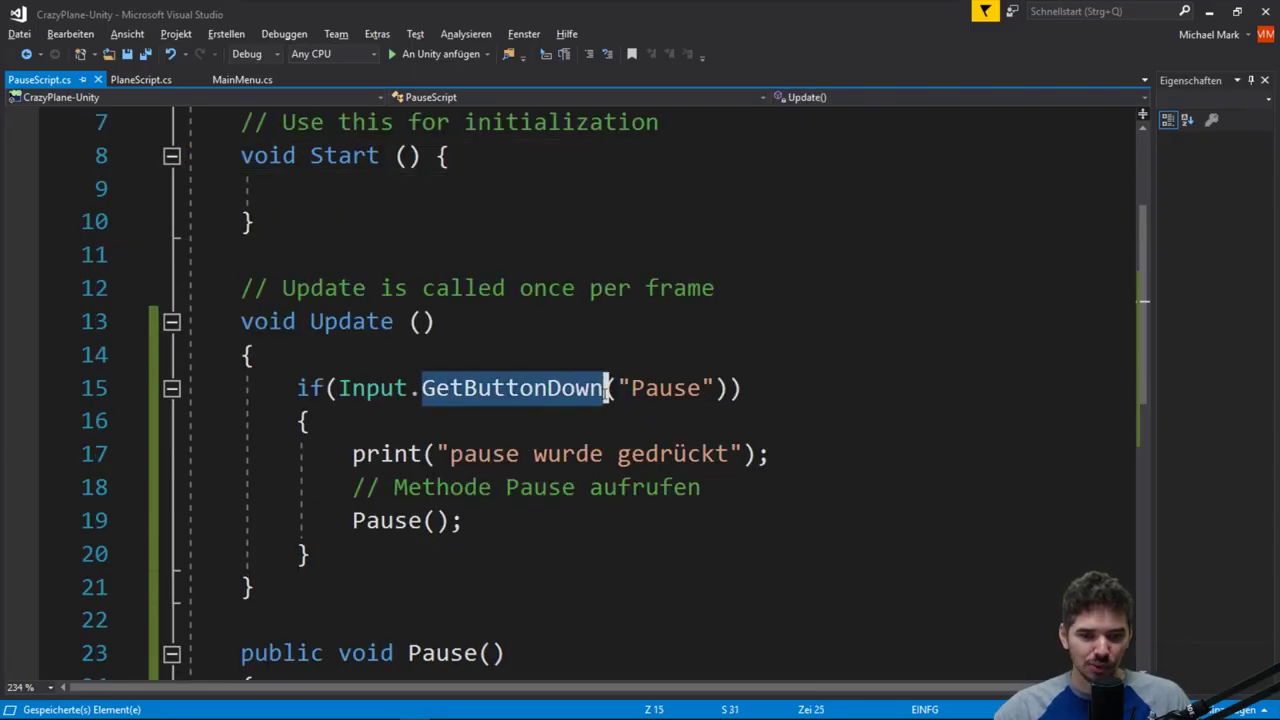
{"action": "left_click", "coordinate": [549, 388]}
{"action": "key", "text": "Delete"}
{"action": "key", "text": "Delete"}
{"action": "key", "text": "Delete"}
{"action": "left_click", "coordinate": [605, 288]}
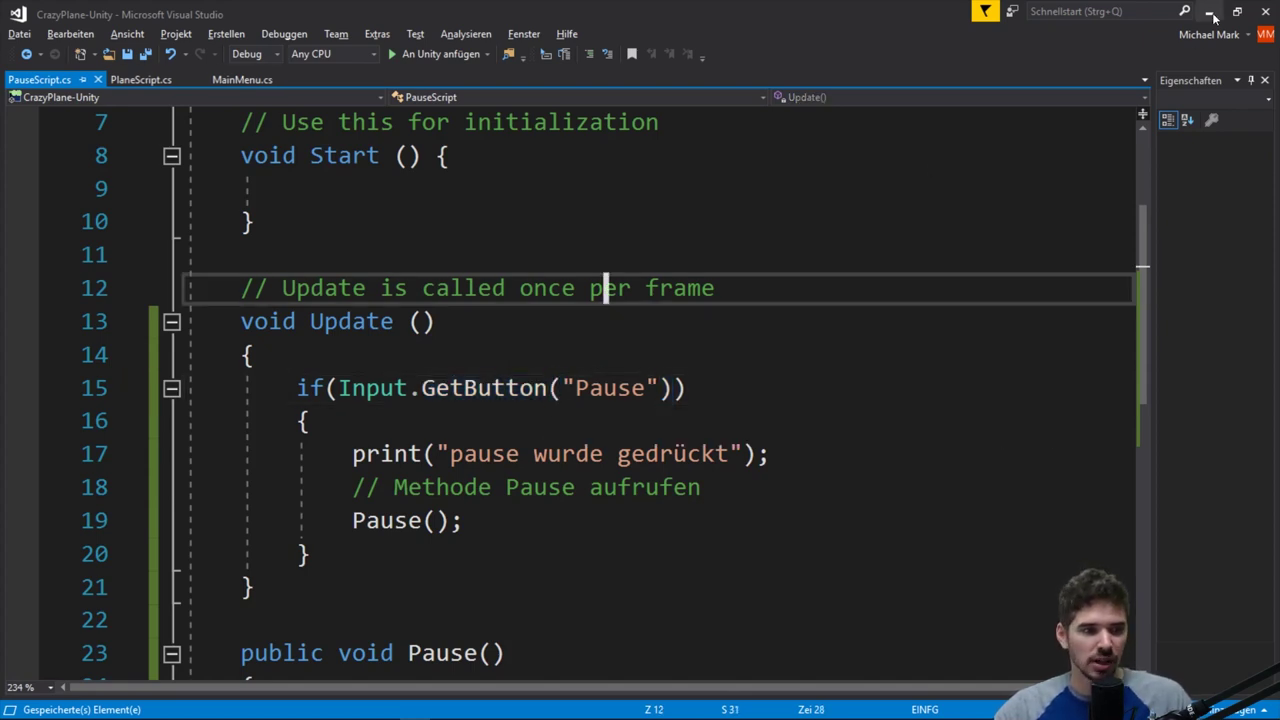
{"action": "key", "text": "alt+Tab"}
{"action": "left_click", "coordinate": [608, 50]}
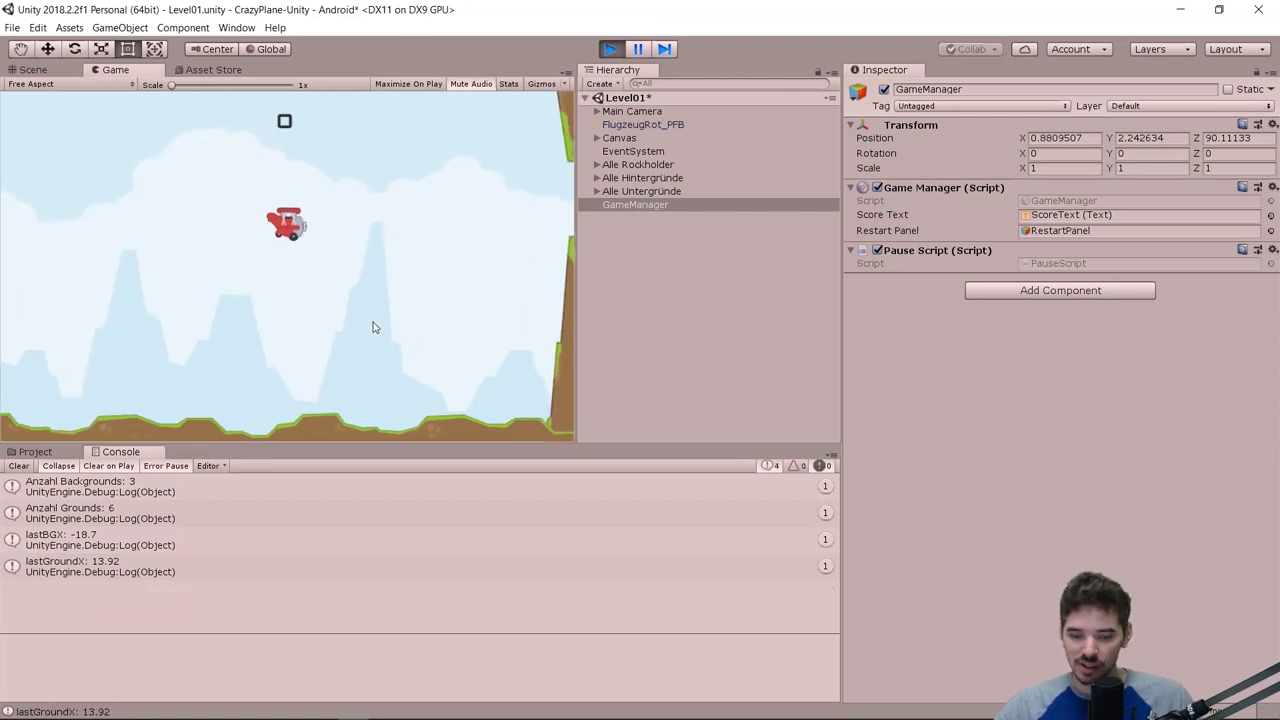
Step: Hold P until the pause message logs 168 times, then switch to the Lucidchart flowchart
{"action": "key", "text": "p"}
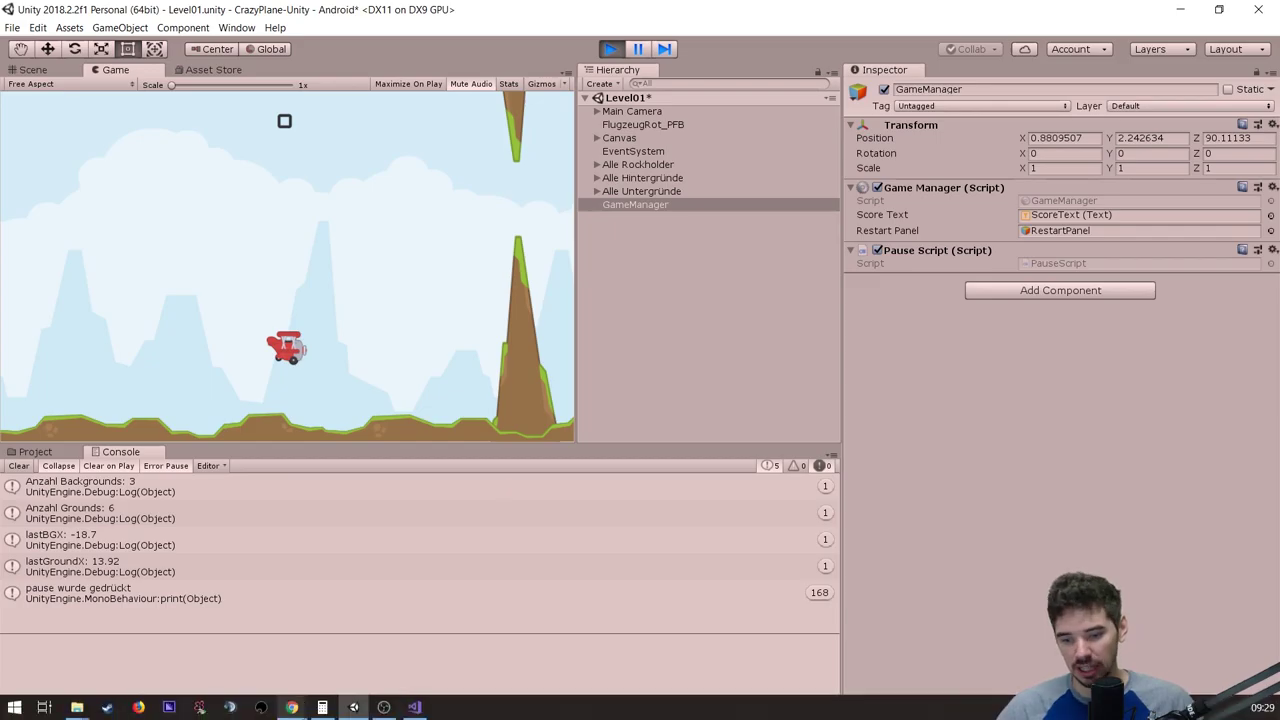
{"action": "left_click", "coordinate": [292, 707]}
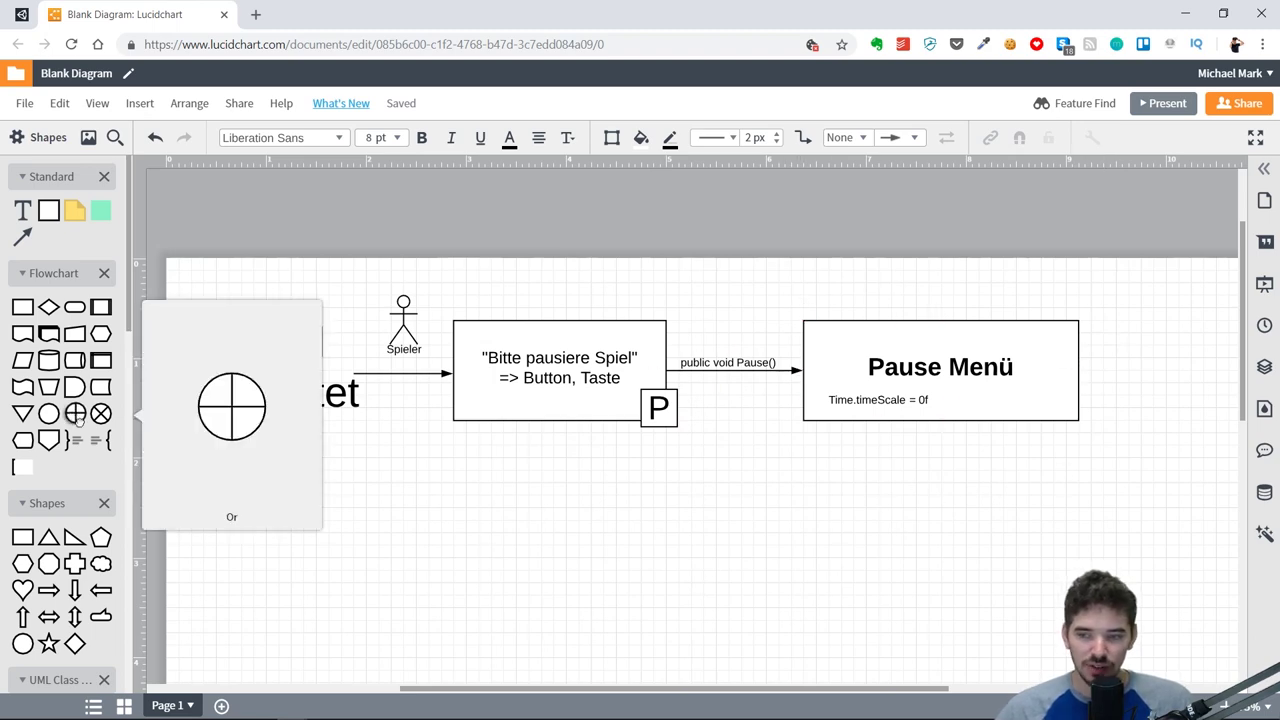
Step: Route the Pause() arrow through a crossed circle into the box, now titled 'Pause Menü öffnen'
{"action": "mouse_move", "coordinate": [74, 413]}
{"action": "left_mouse_down"}
{"action": "mouse_move", "coordinate": [786, 489]}
{"action": "mouse_move", "coordinate": [797, 479]}
{"action": "left_mouse_up"}
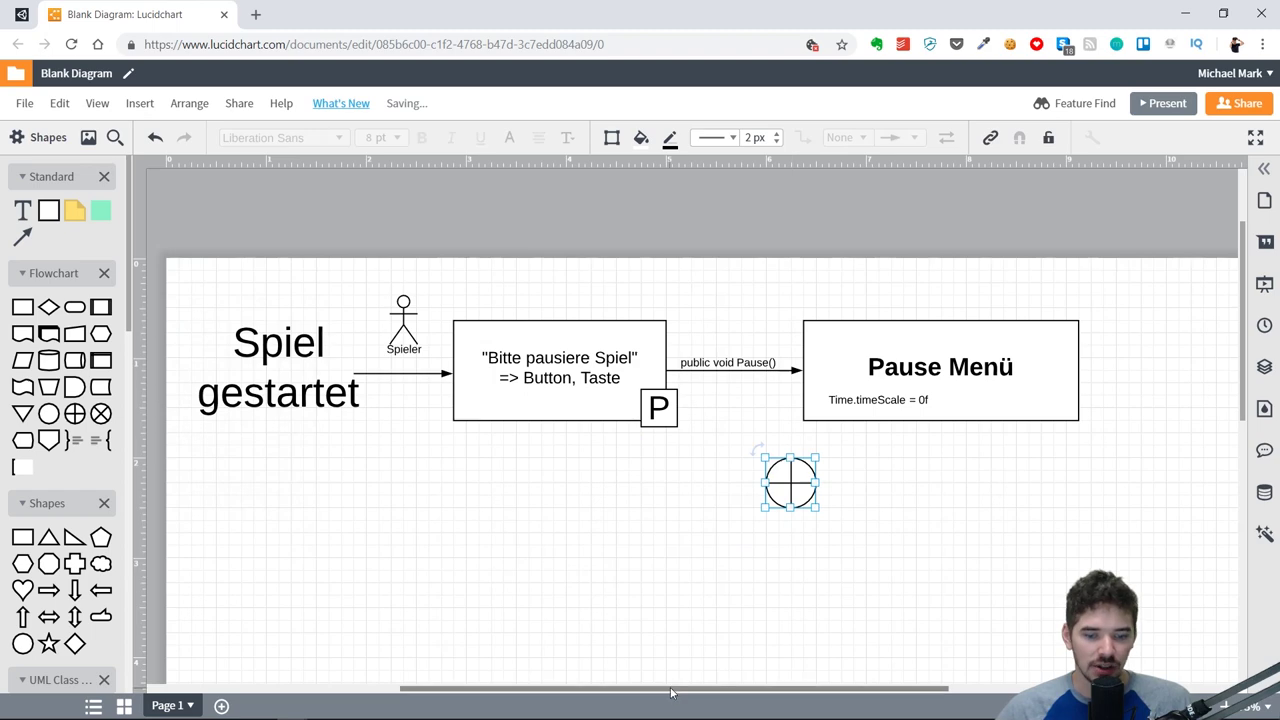
{"action": "scroll", "coordinate": [743, 634], "scroll_direction": "right", "scroll_amount": 1}
{"action": "left_click_drag", "start_coordinate": [948, 366], "coordinate": [1135, 335]}
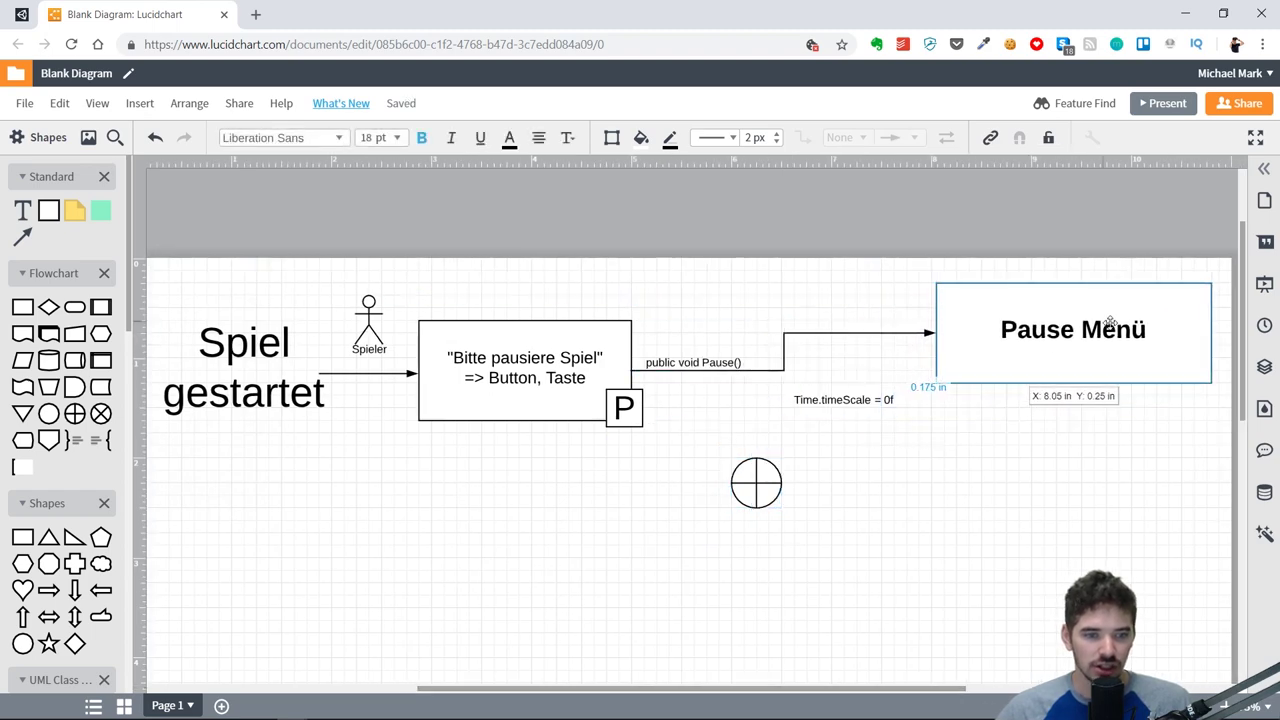
{"action": "mouse_move", "coordinate": [756, 483]}
{"action": "left_mouse_down"}
{"action": "mouse_move", "coordinate": [843, 369]}
{"action": "mouse_move", "coordinate": [822, 368]}
{"action": "mouse_move", "coordinate": [924, 320]}
{"action": "left_mouse_up"}
{"action": "left_click", "coordinate": [894, 378]}
{"action": "left_click", "coordinate": [1141, 318]}
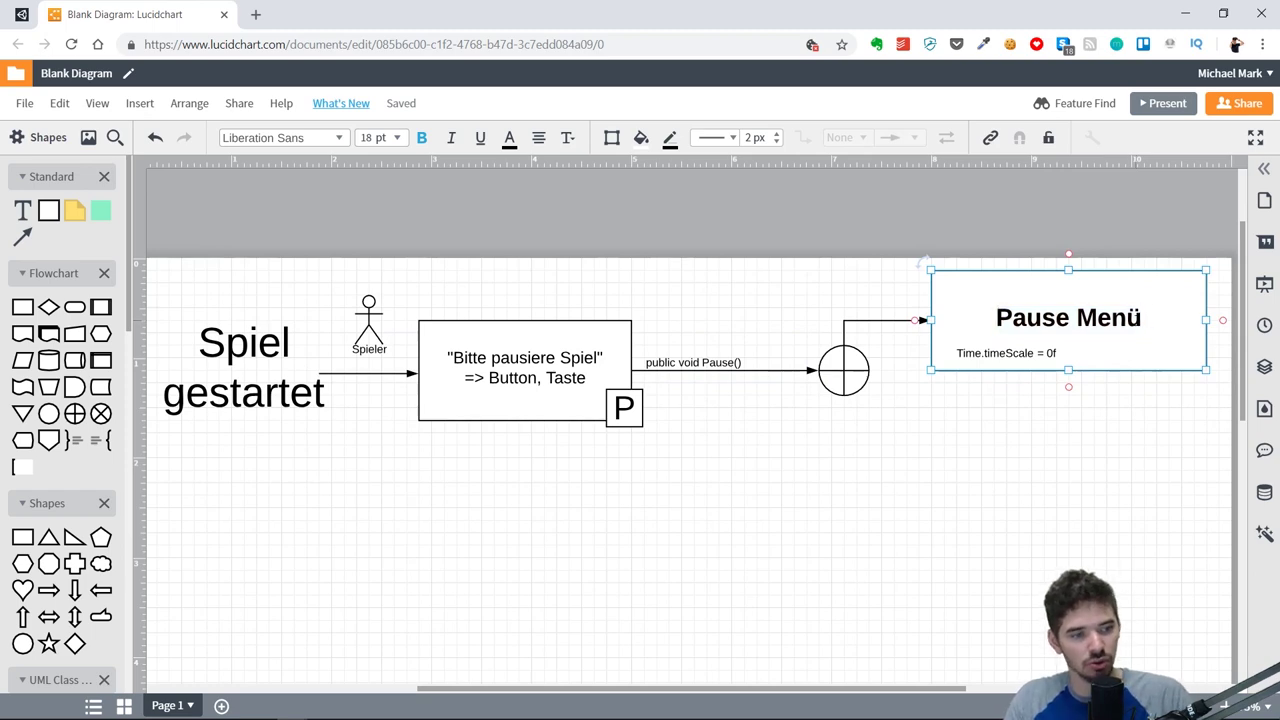
{"action": "type", "text": " öffnen"}
Step: Duplicate the Pause Menü box below the original and select 'öffnen' in its title
{"action": "key", "text": "ctrl+d"}
{"action": "left_click_drag", "start_coordinate": [1008, 312], "coordinate": [1008, 422]}
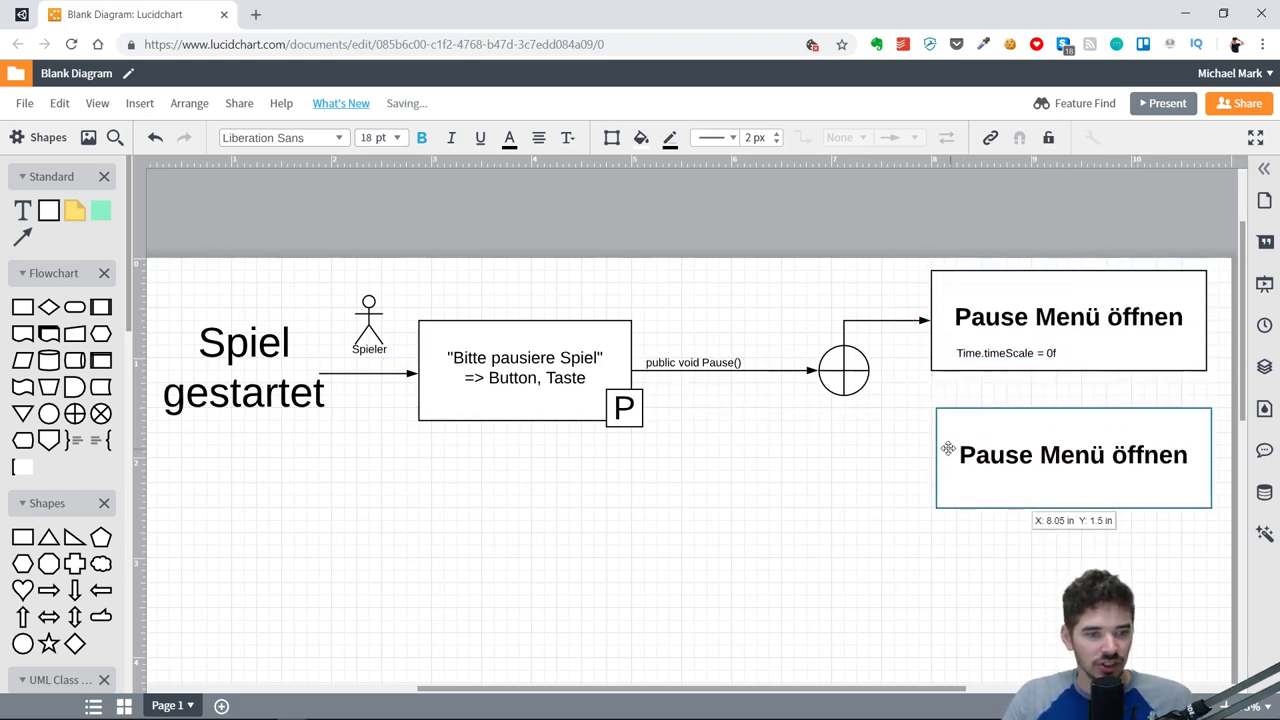
{"action": "double_click", "coordinate": [1153, 436]}
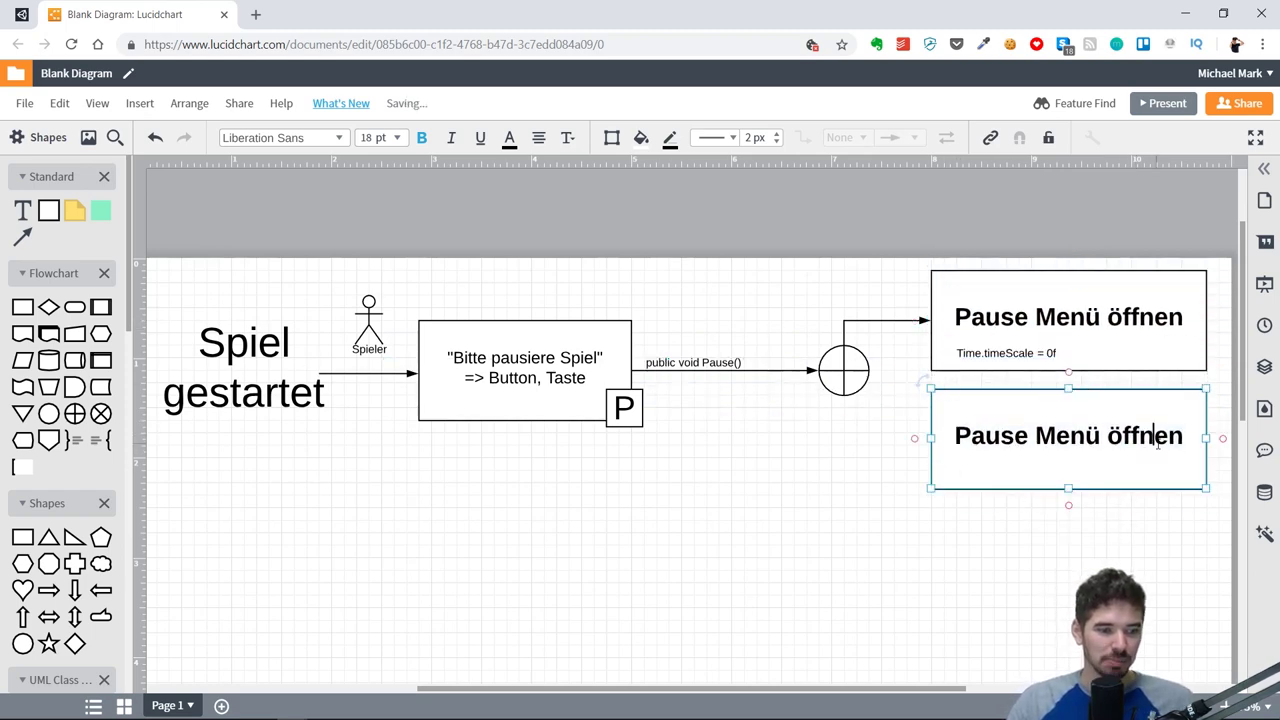
{"action": "left_click_drag", "start_coordinate": [1108, 436], "coordinate": [1185, 436]}
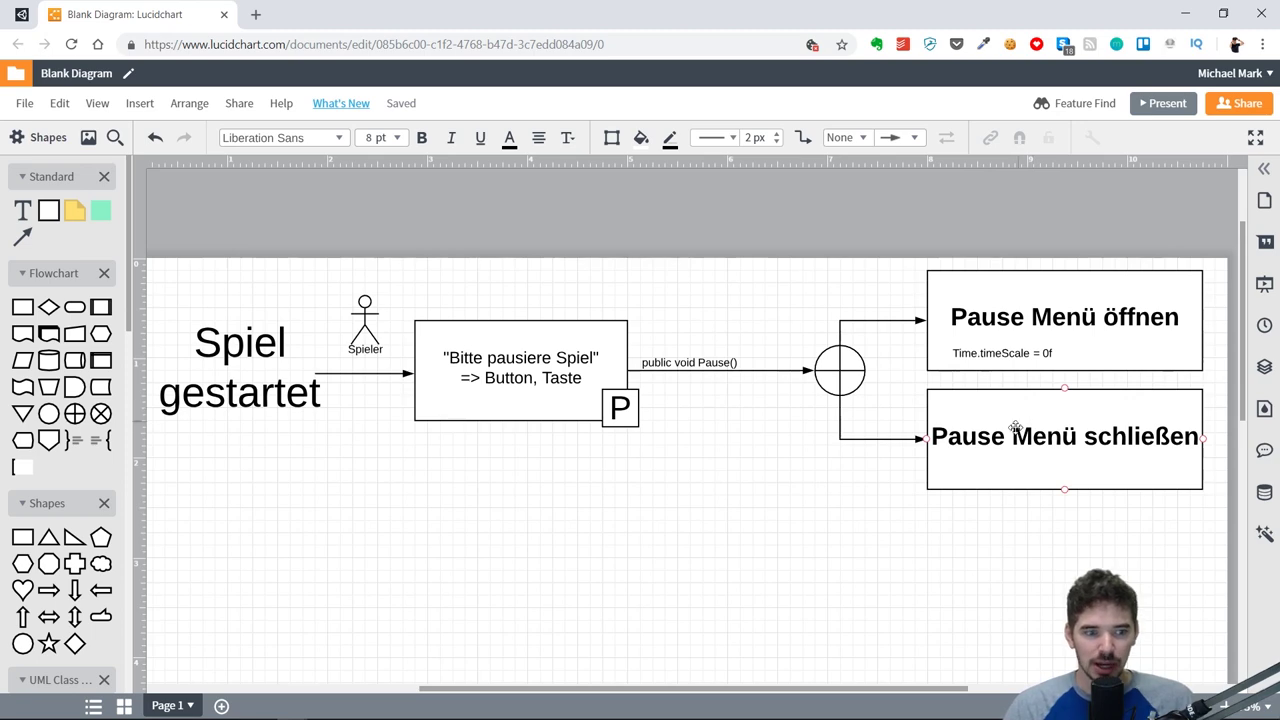
Step: Copy the Time.timeScale = 0f note into the Pause Menü schließen box and change it to 1f
{"action": "left_click", "coordinate": [1018, 355]}
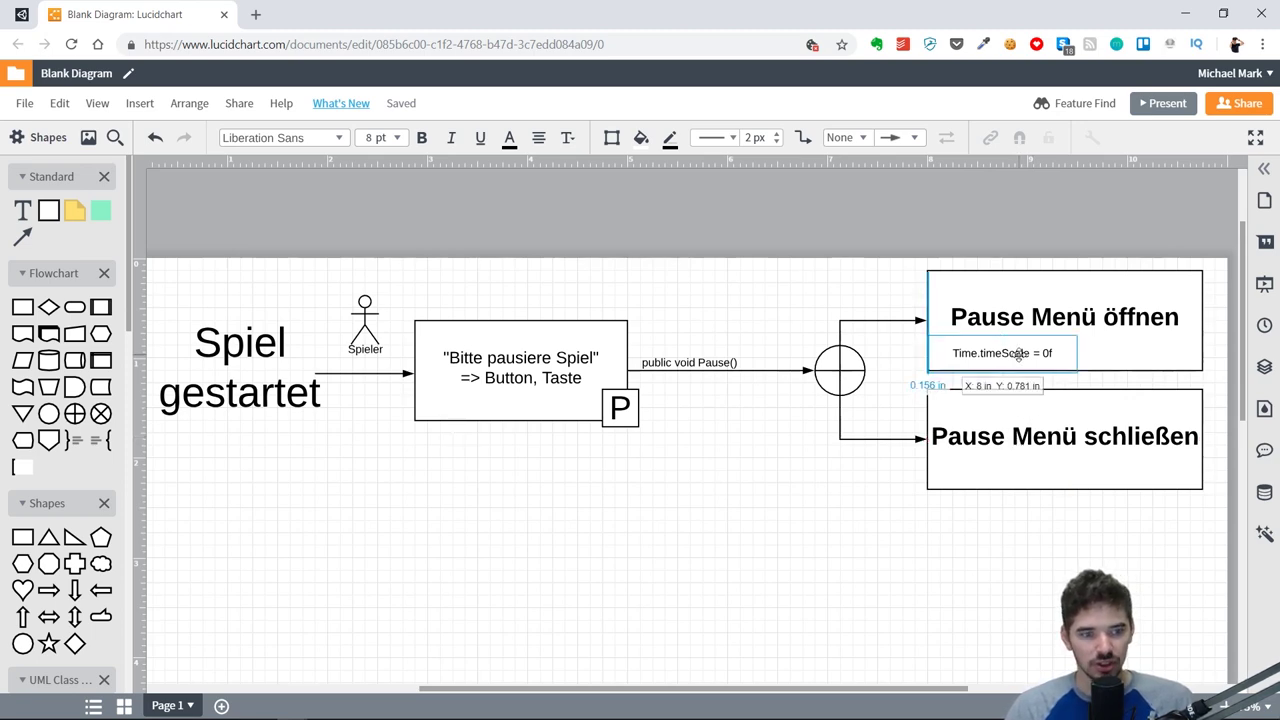
{"action": "left_click", "coordinate": [1005, 470]}
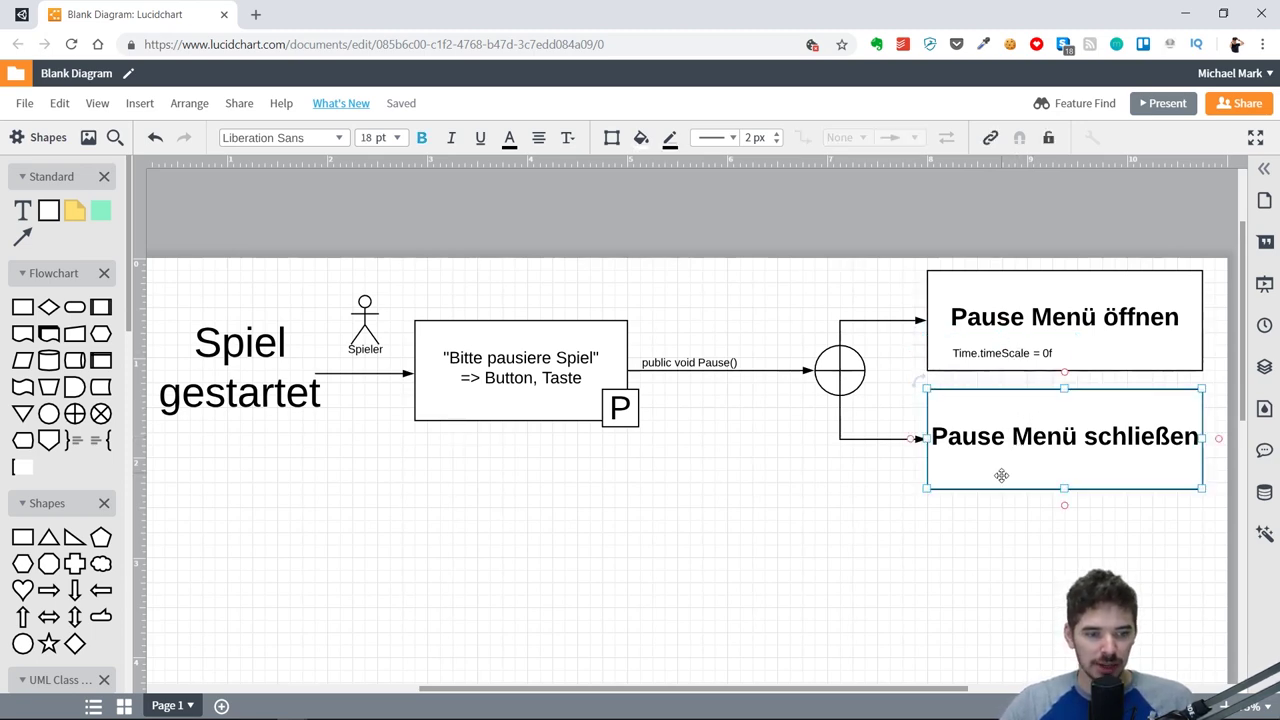
{"action": "key", "text": "ctrl+v"}
{"action": "left_click_drag", "start_coordinate": [1018, 375], "coordinate": [1005, 474]}
{"action": "double_click", "coordinate": [1045, 468]}
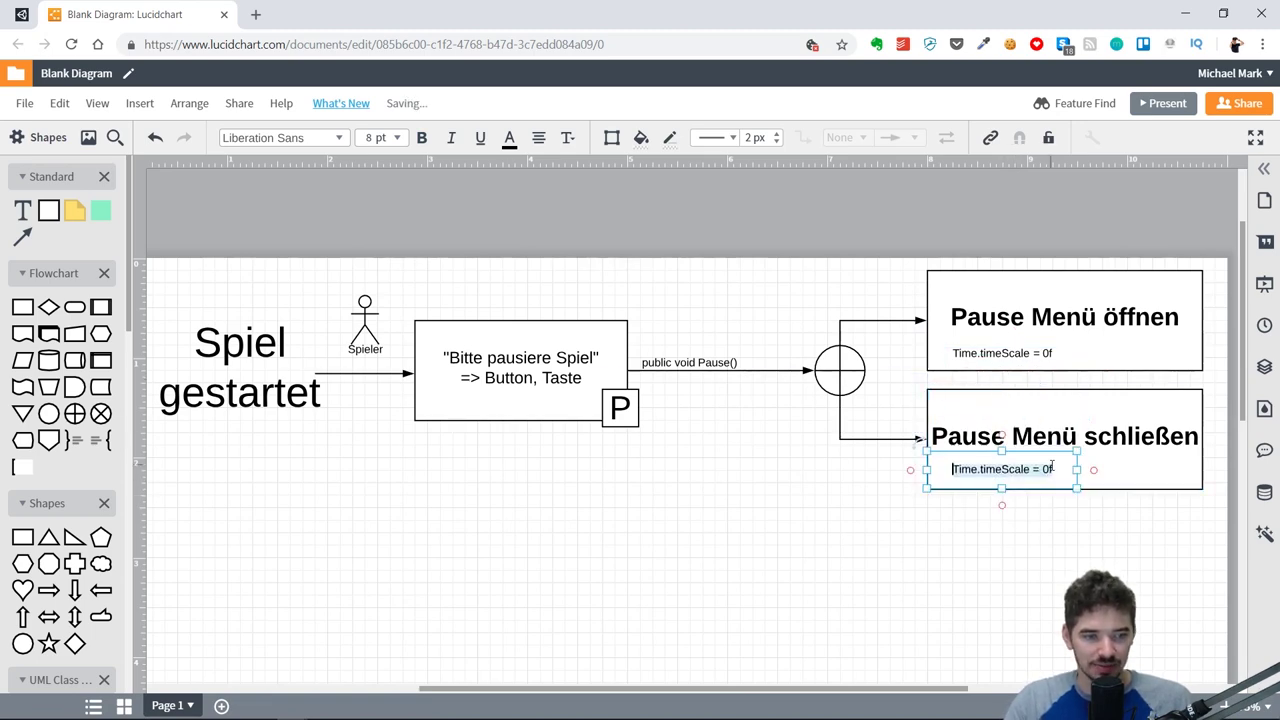
{"action": "type", "text": "1f"}
{"action": "left_click", "coordinate": [788, 507]}
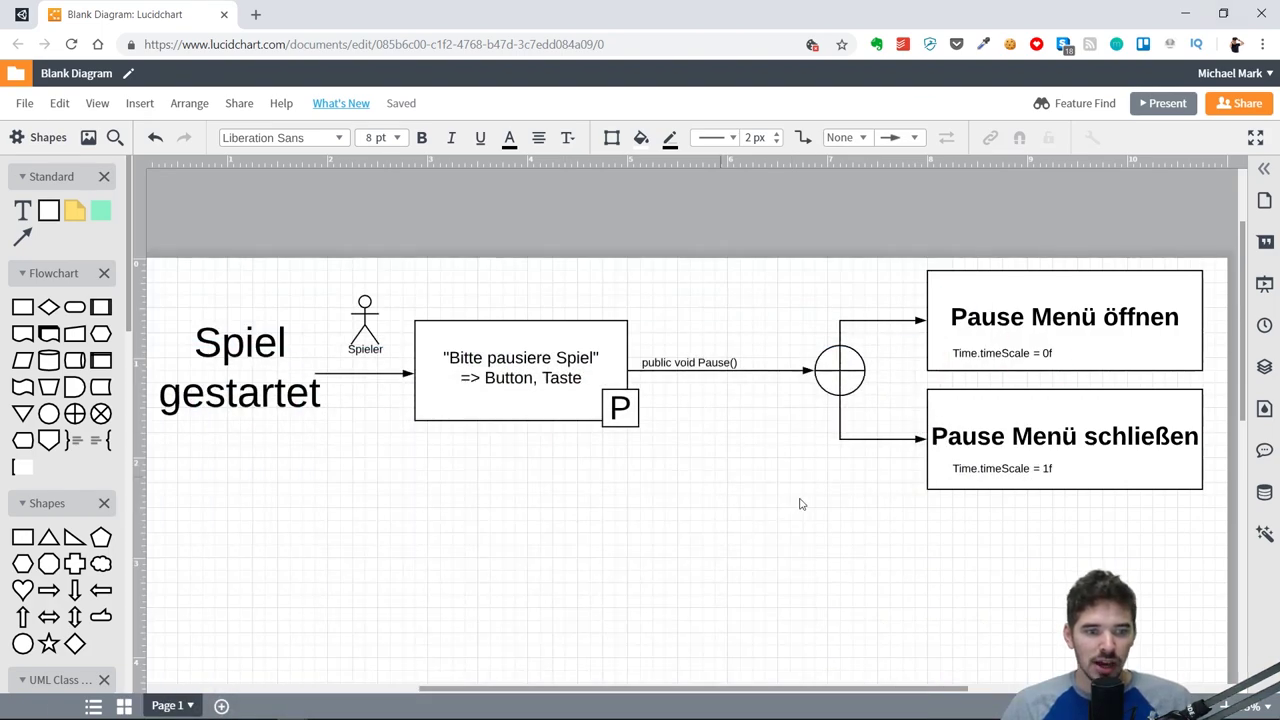
Step: Review the pause block's braces in PauseScript, then bring the Unity editor back to front
{"action": "left_click", "coordinate": [414, 712]}
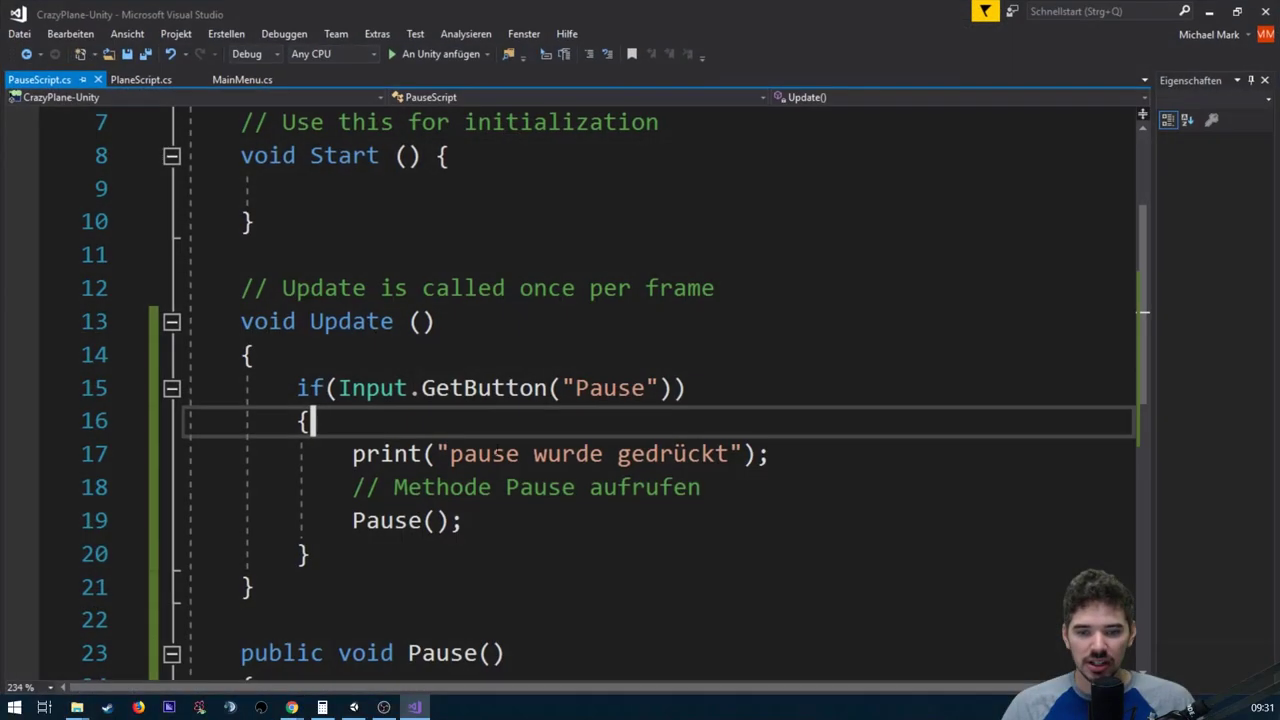
{"action": "left_click", "coordinate": [311, 553]}
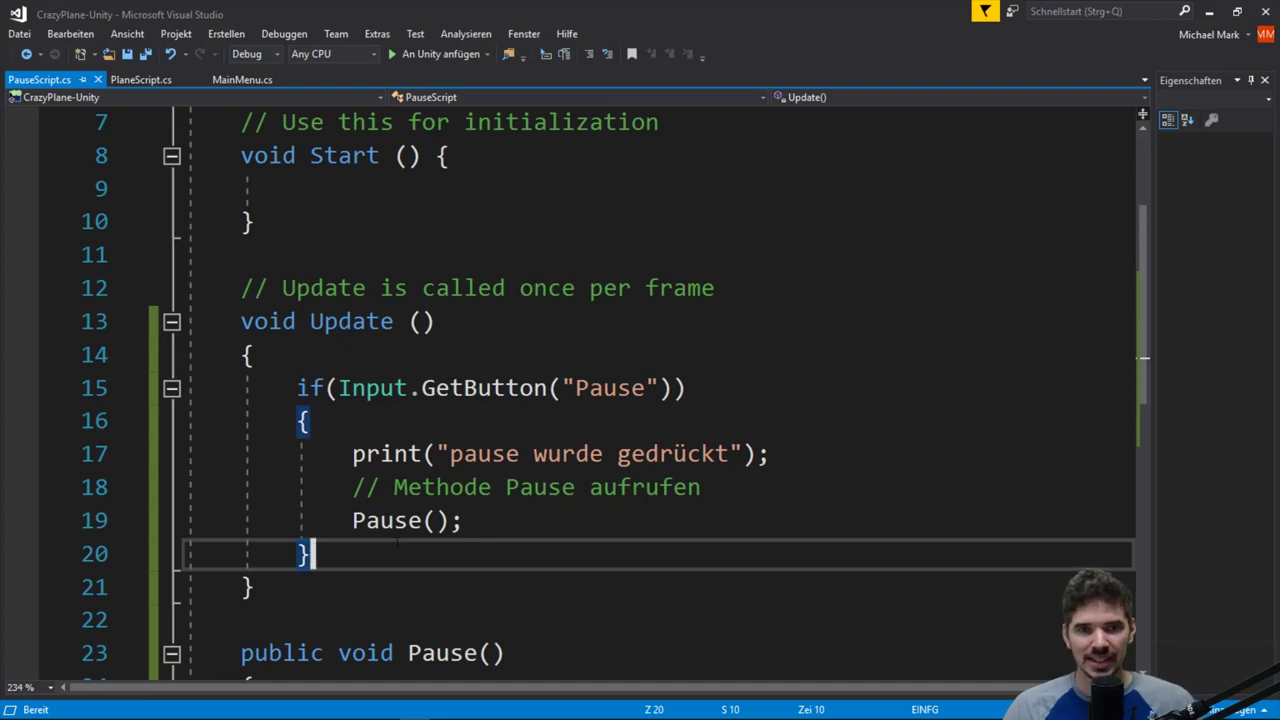
{"action": "left_click", "coordinate": [563, 430]}
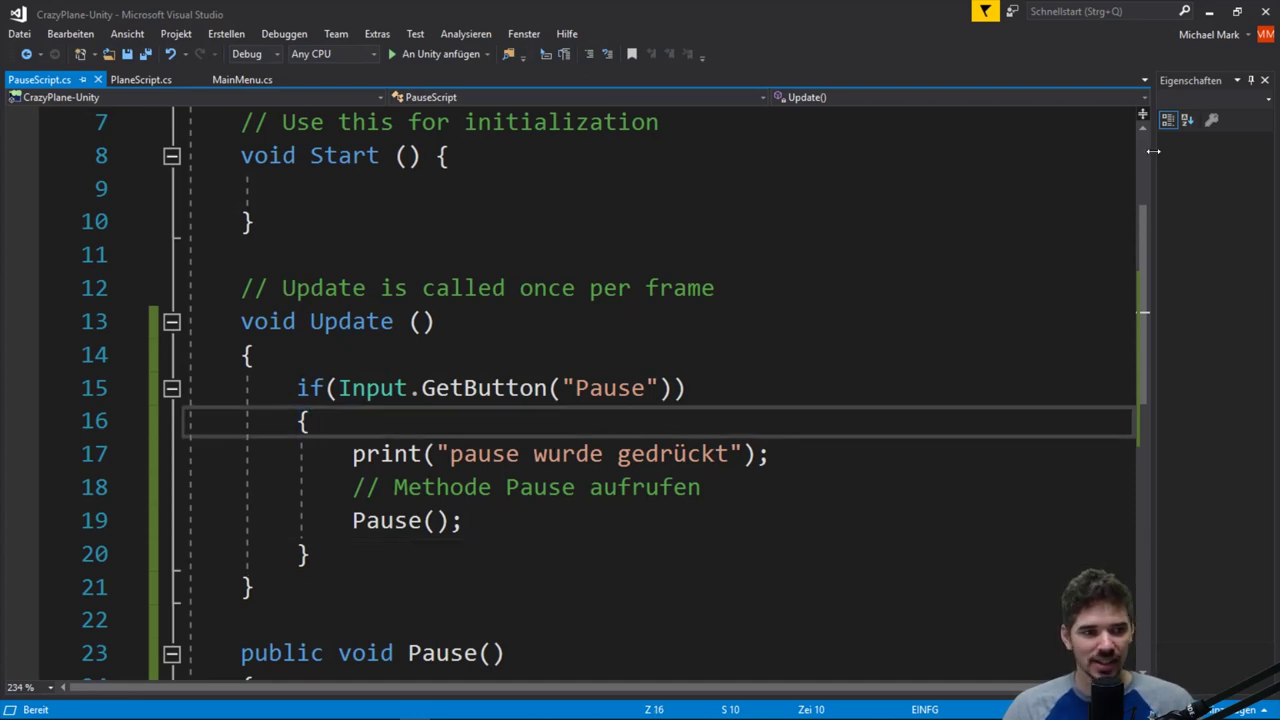
{"action": "left_click", "coordinate": [1209, 11]}
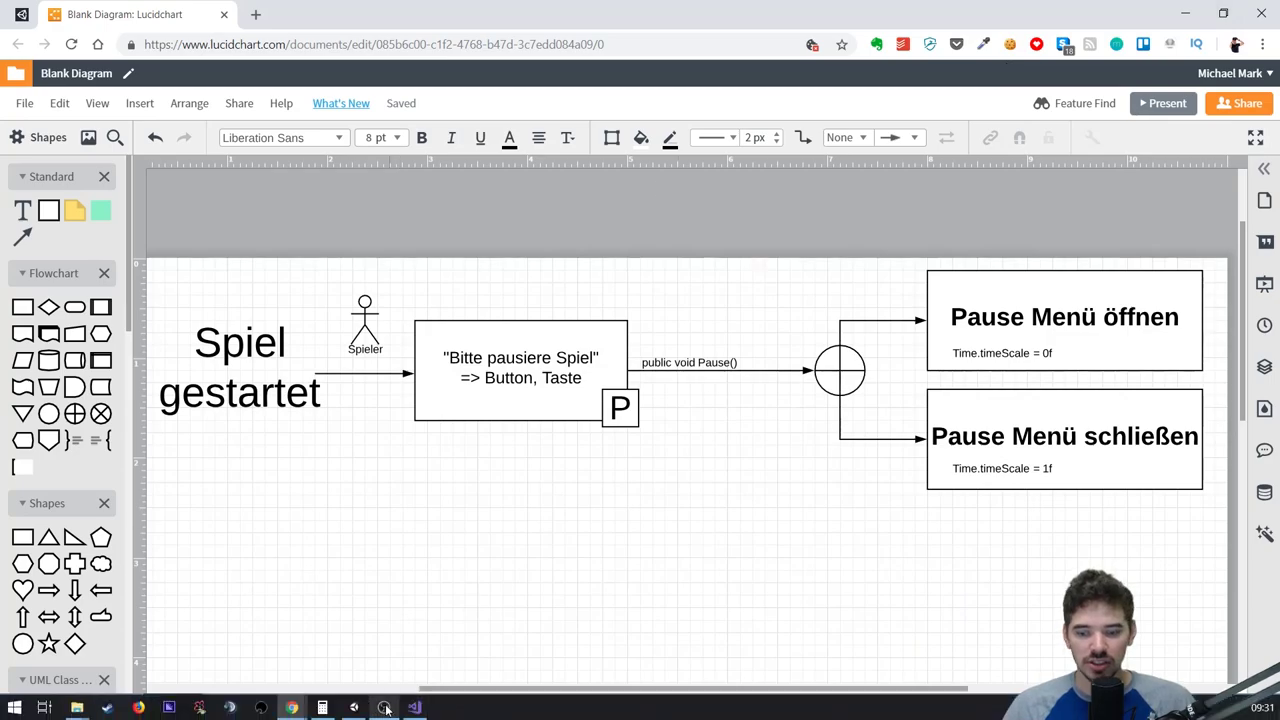
{"action": "left_click", "coordinate": [353, 712]}
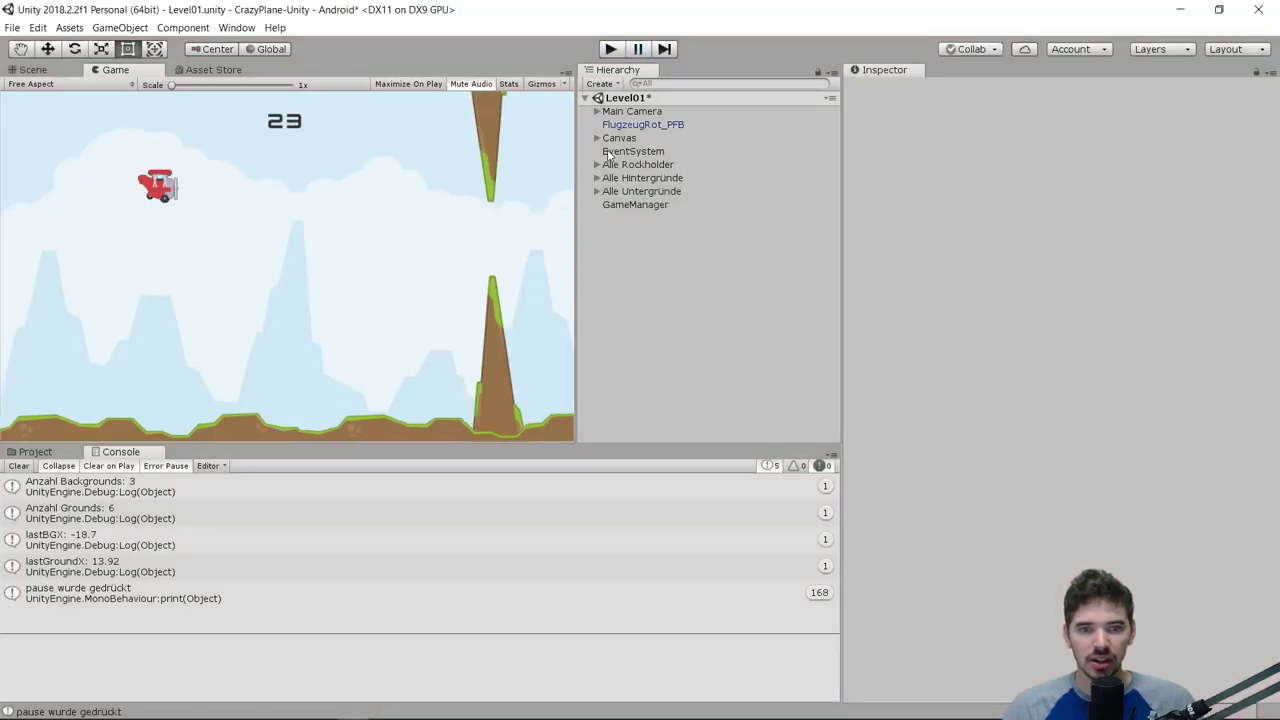
Step: Add a new UI Text object under the Canvas
{"action": "left_click", "coordinate": [597, 137]}
{"action": "left_click", "coordinate": [619, 137]}
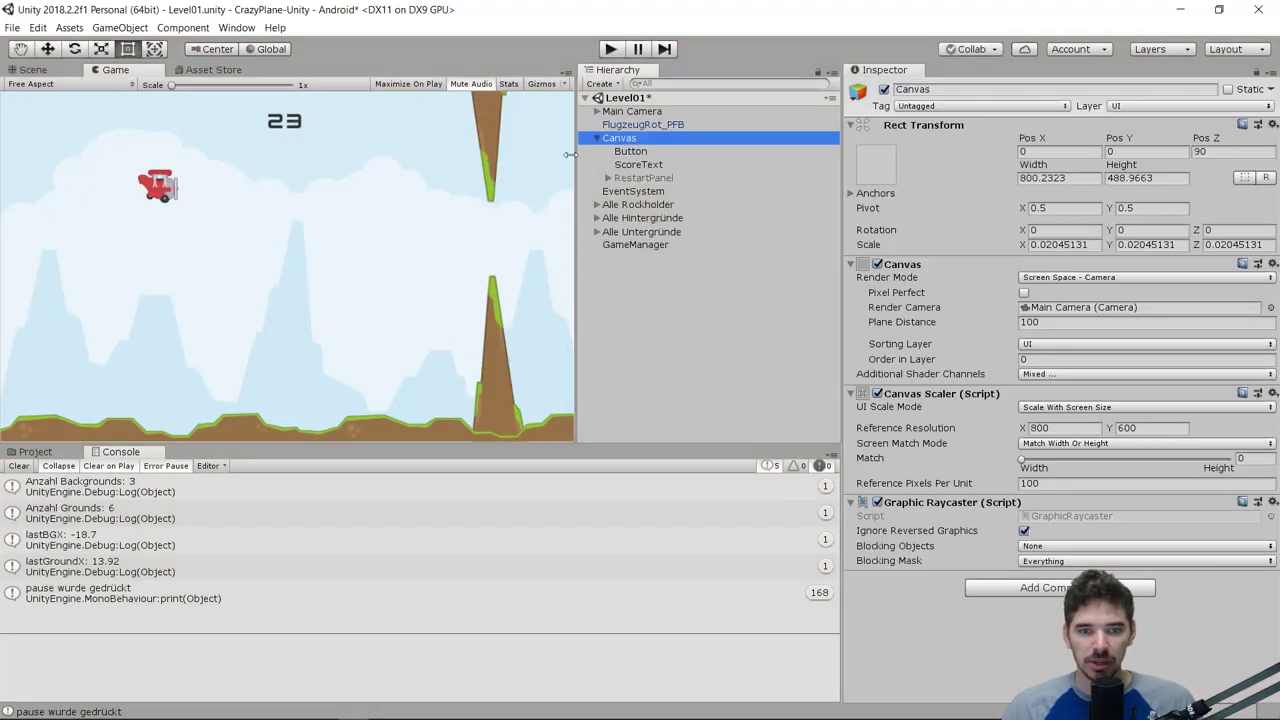
{"action": "left_click", "coordinate": [643, 262]}
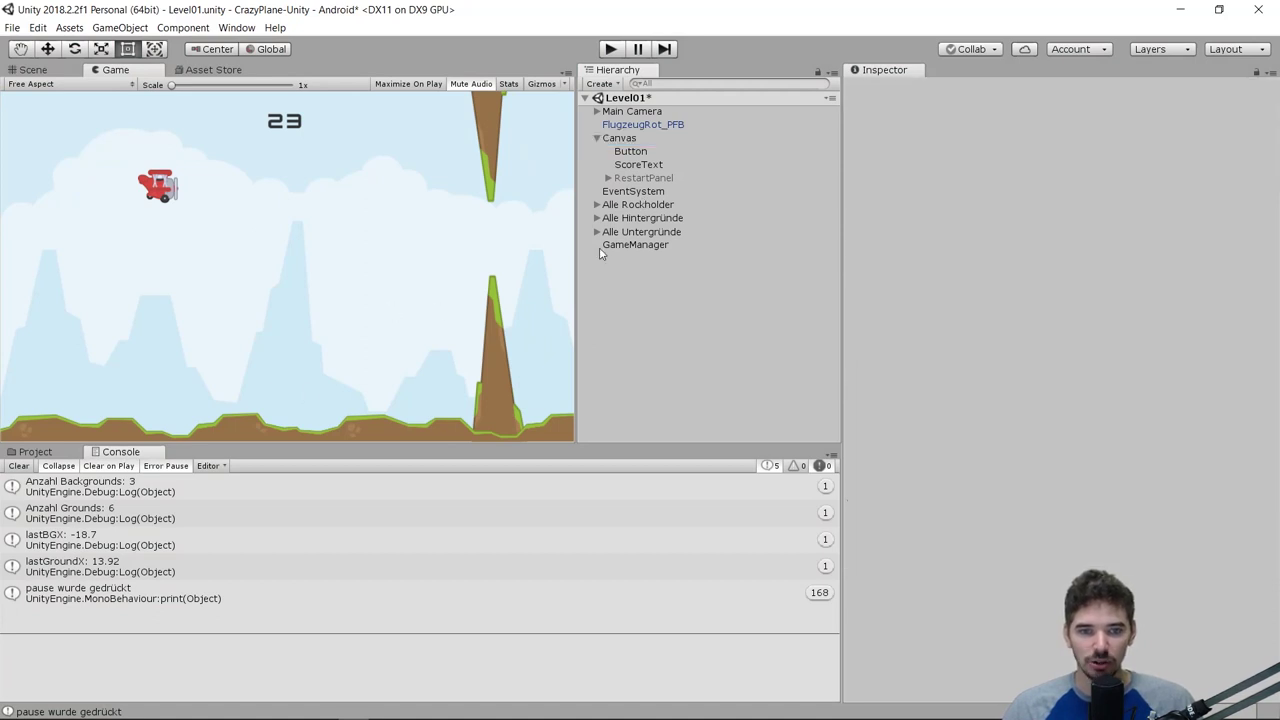
{"action": "right_click", "coordinate": [633, 290]}
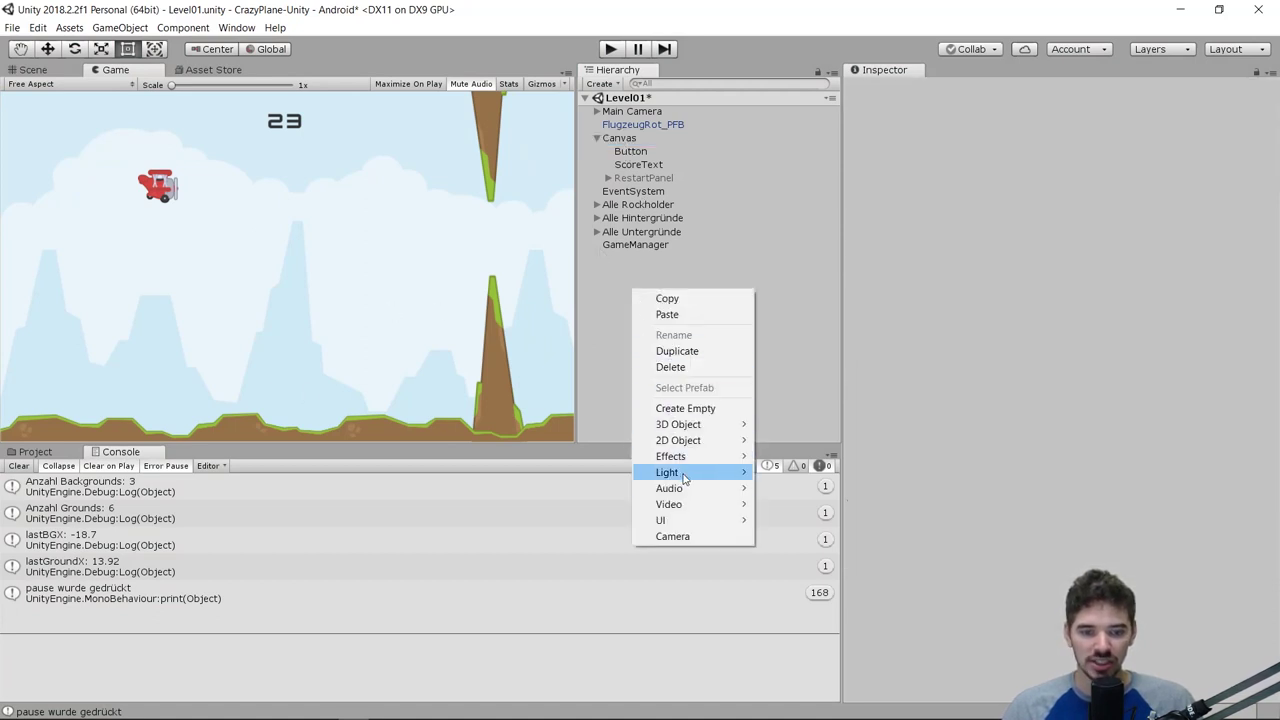
{"action": "mouse_move", "coordinate": [700, 520]}
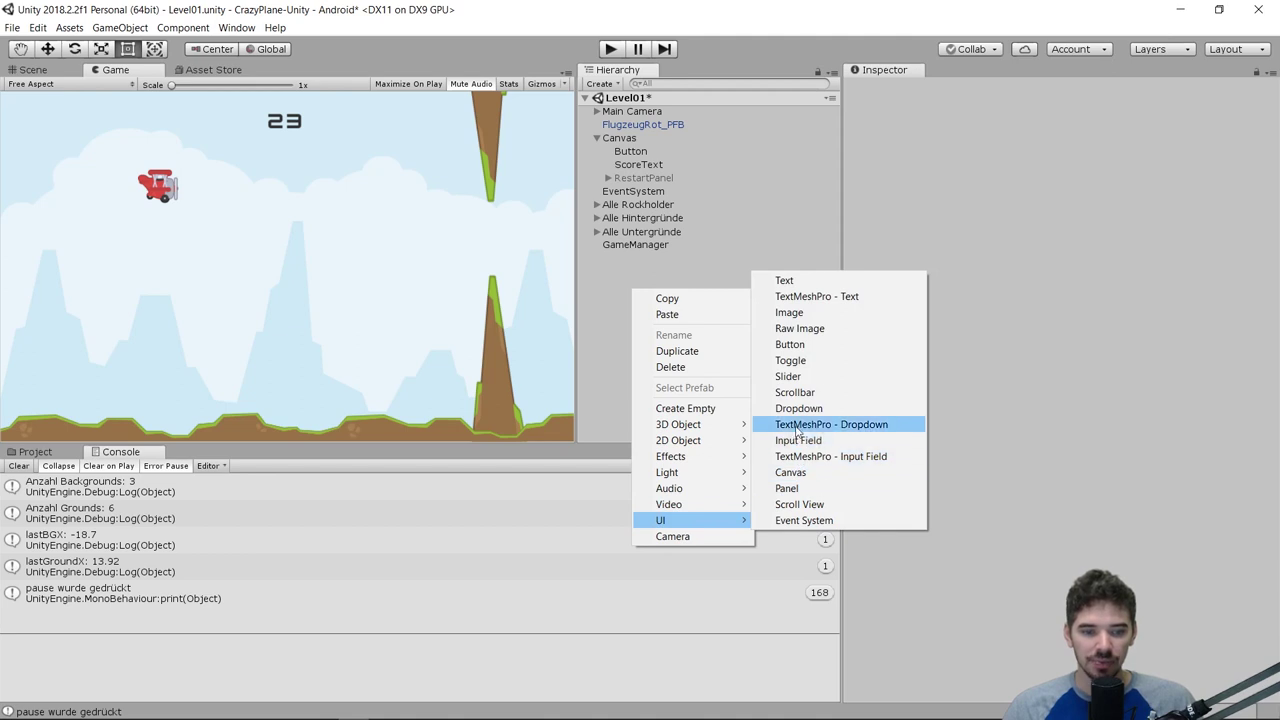
{"action": "left_click", "coordinate": [784, 280]}
Step: Stretch the text area to 800.24 by 123 across the canvas and enable Best Fit
{"action": "scroll", "coordinate": [295, 275], "scroll_direction": "down", "scroll_amount": 1}
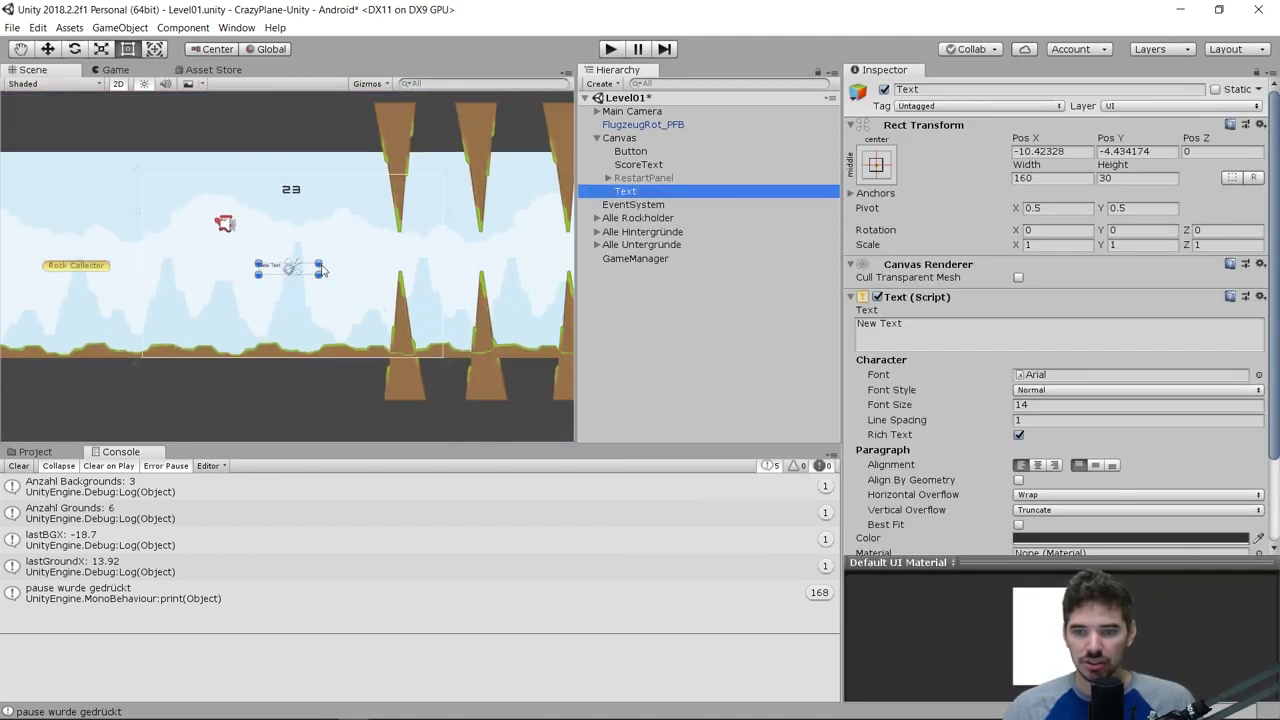
{"action": "left_click_drag", "start_coordinate": [319, 263], "coordinate": [443, 241]}
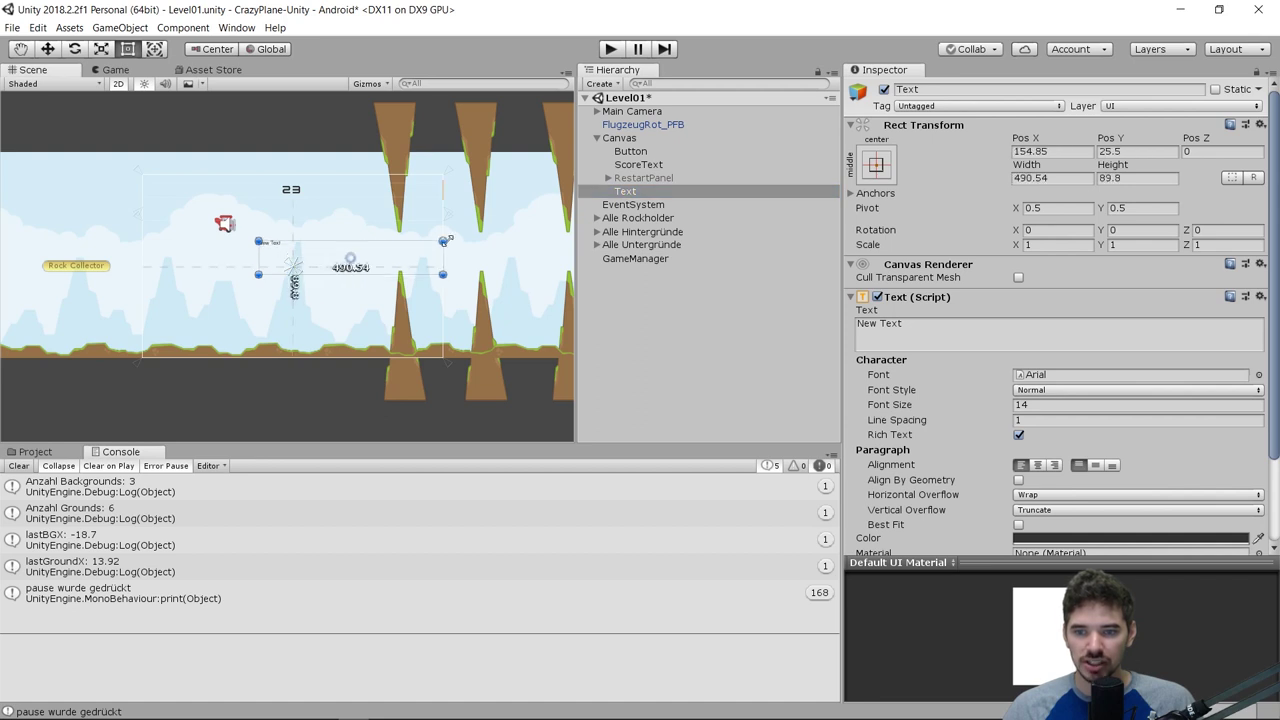
{"action": "left_click_drag", "start_coordinate": [258, 275], "coordinate": [140, 287]}
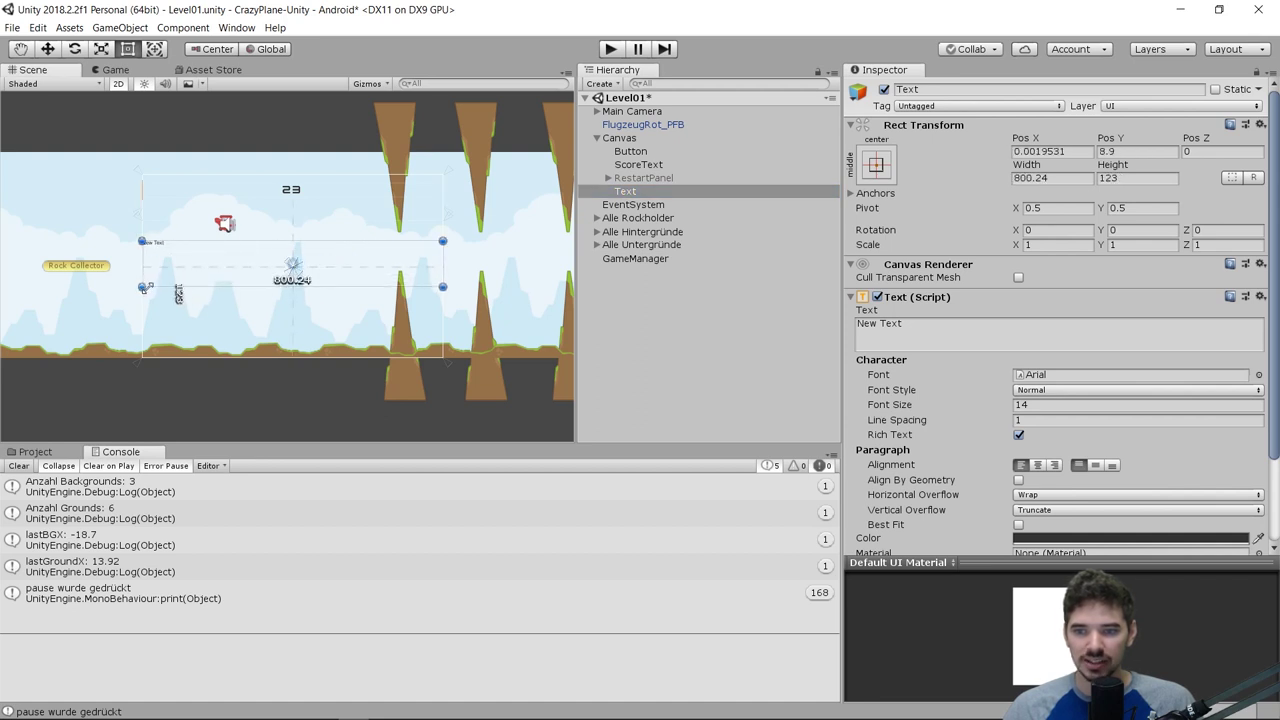
{"action": "scroll", "coordinate": [236, 275], "scroll_direction": "up", "scroll_amount": 1}
{"action": "scroll", "coordinate": [236, 275], "scroll_direction": "up", "scroll_amount": 1}
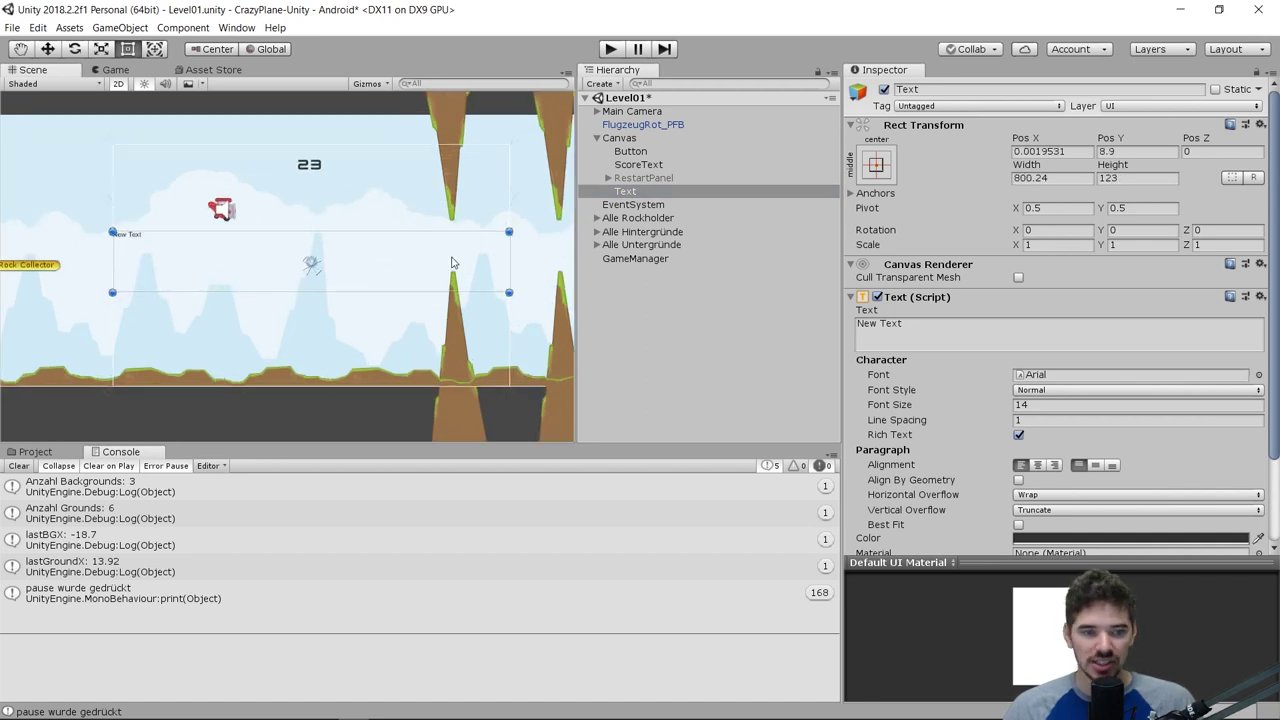
{"action": "left_click", "coordinate": [1018, 524]}
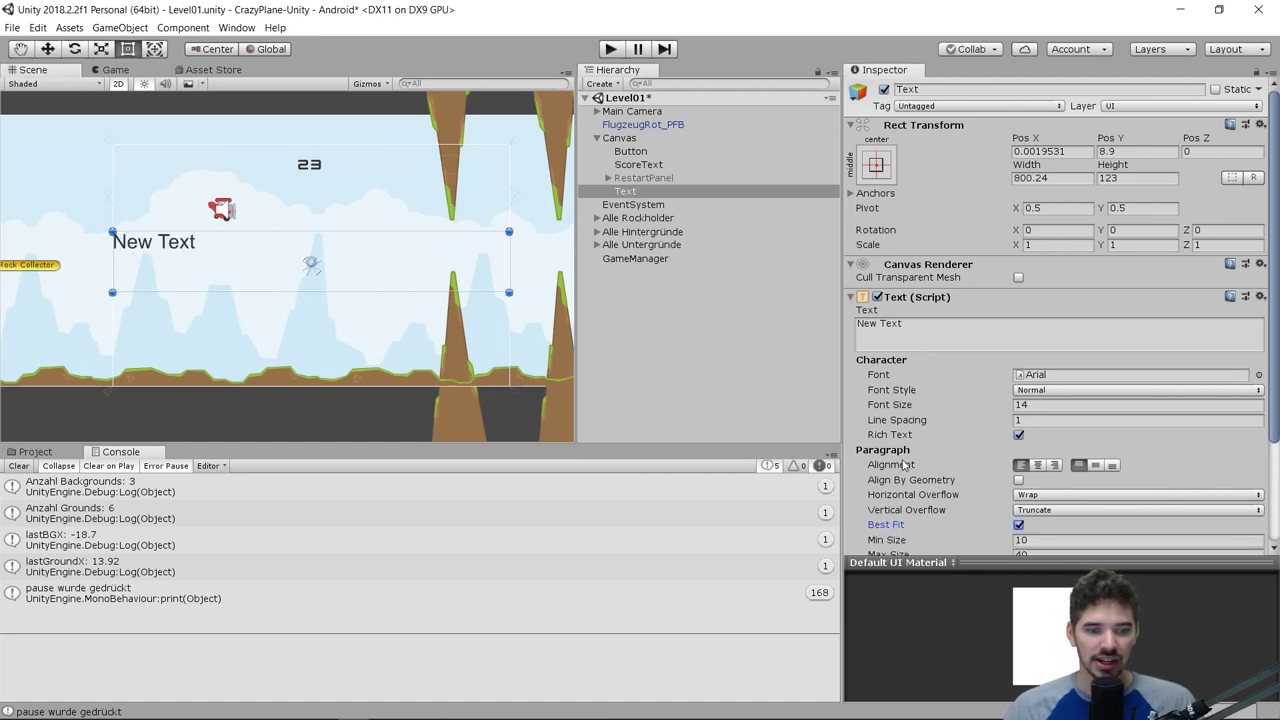
Step: Centre the text, change it to 'PAUSE' in Bold, and preview it in the Game view
{"action": "left_click", "coordinate": [1037, 464]}
{"action": "left_click", "coordinate": [1000, 330]}
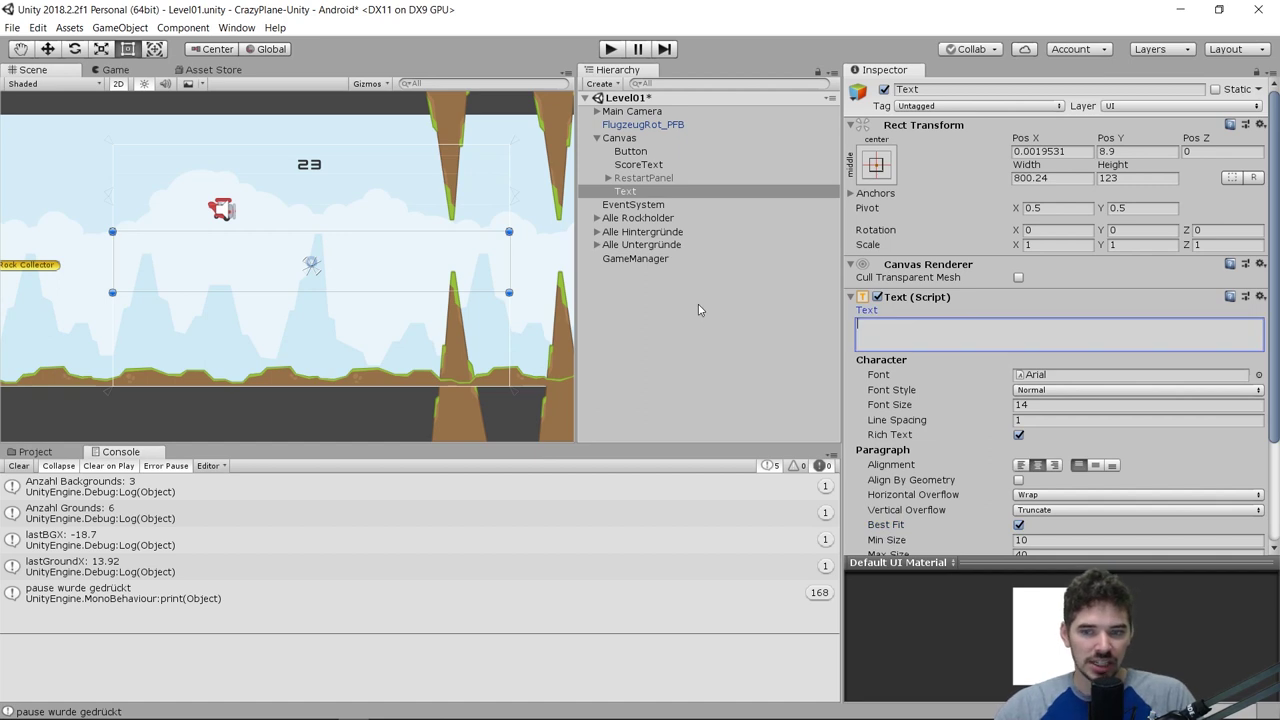
{"action": "type", "text": "Pa"}
{"action": "key", "text": "BackSpace"}
{"action": "type", "text": "AUSE+"}
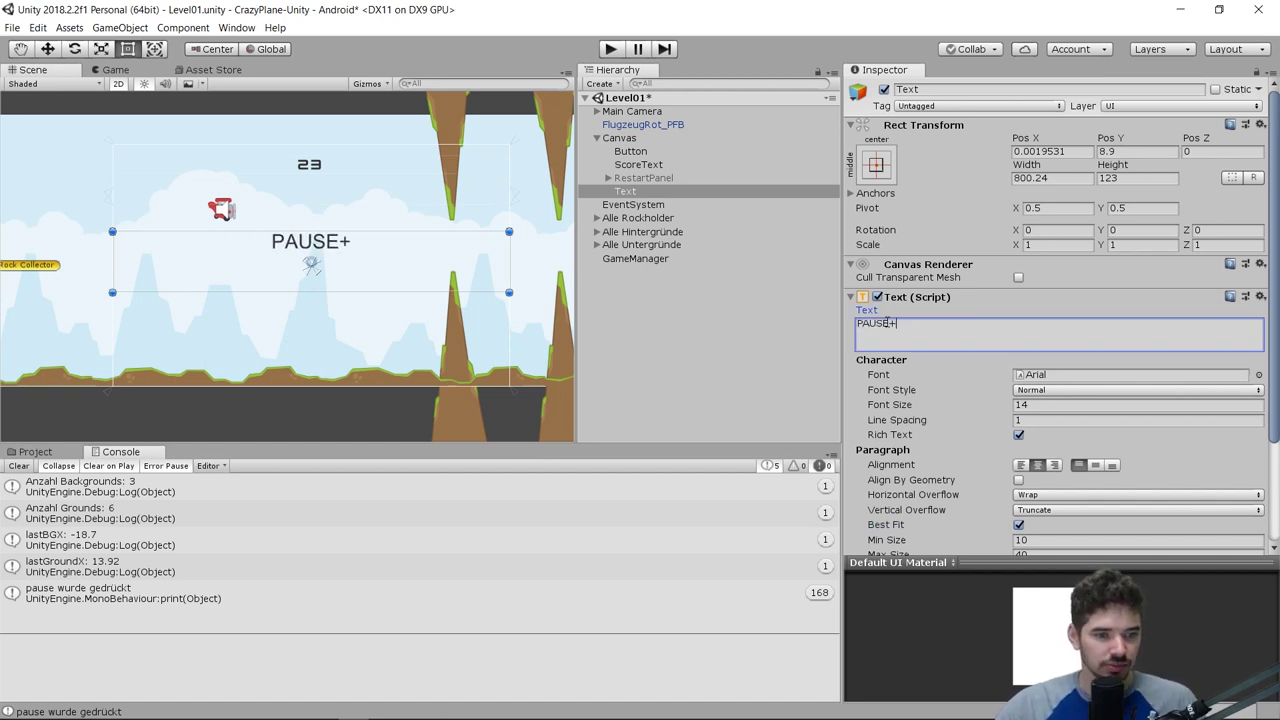
{"action": "left_click", "coordinate": [1060, 390]}
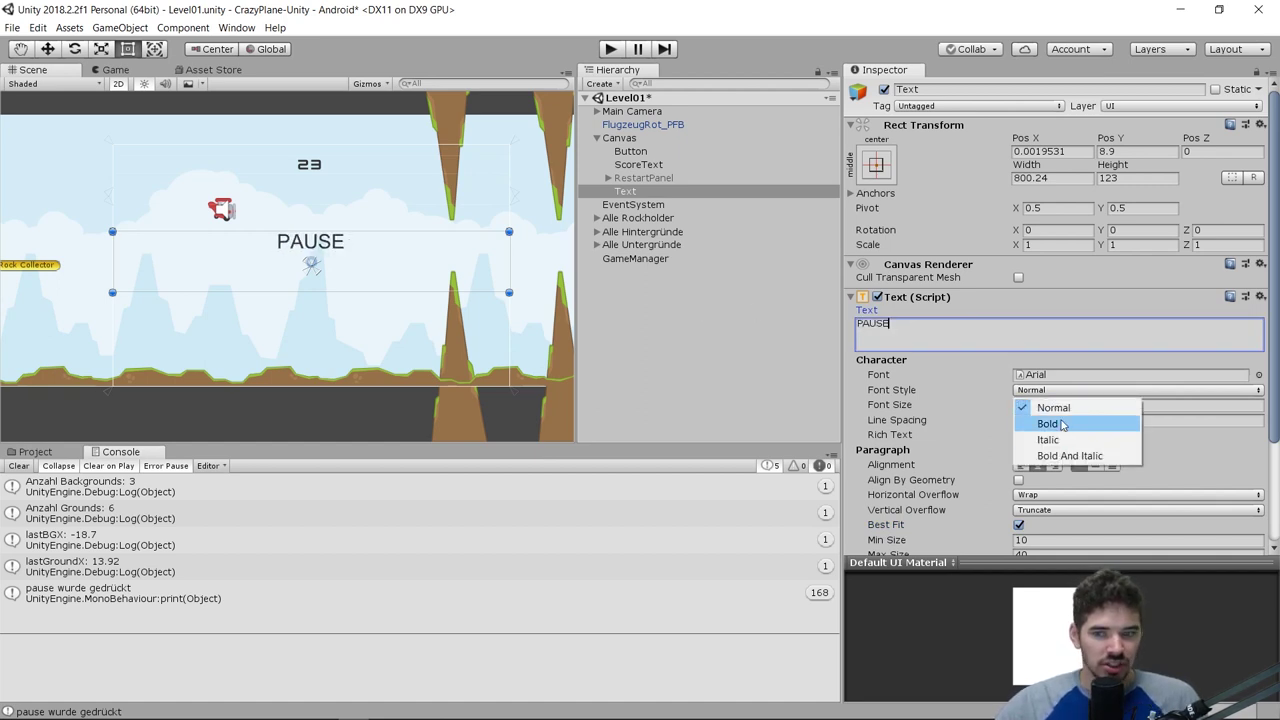
{"action": "left_click", "coordinate": [1063, 425]}
{"action": "left_click", "coordinate": [283, 268]}
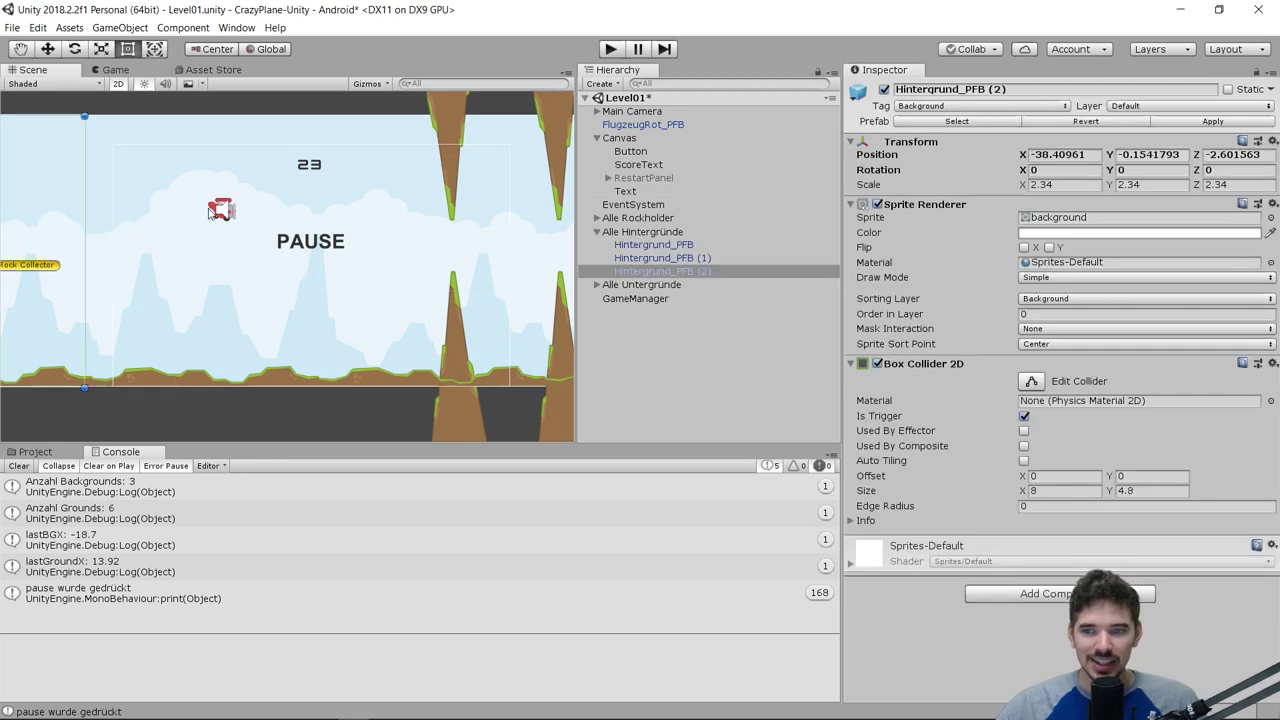
{"action": "left_click", "coordinate": [115, 69]}
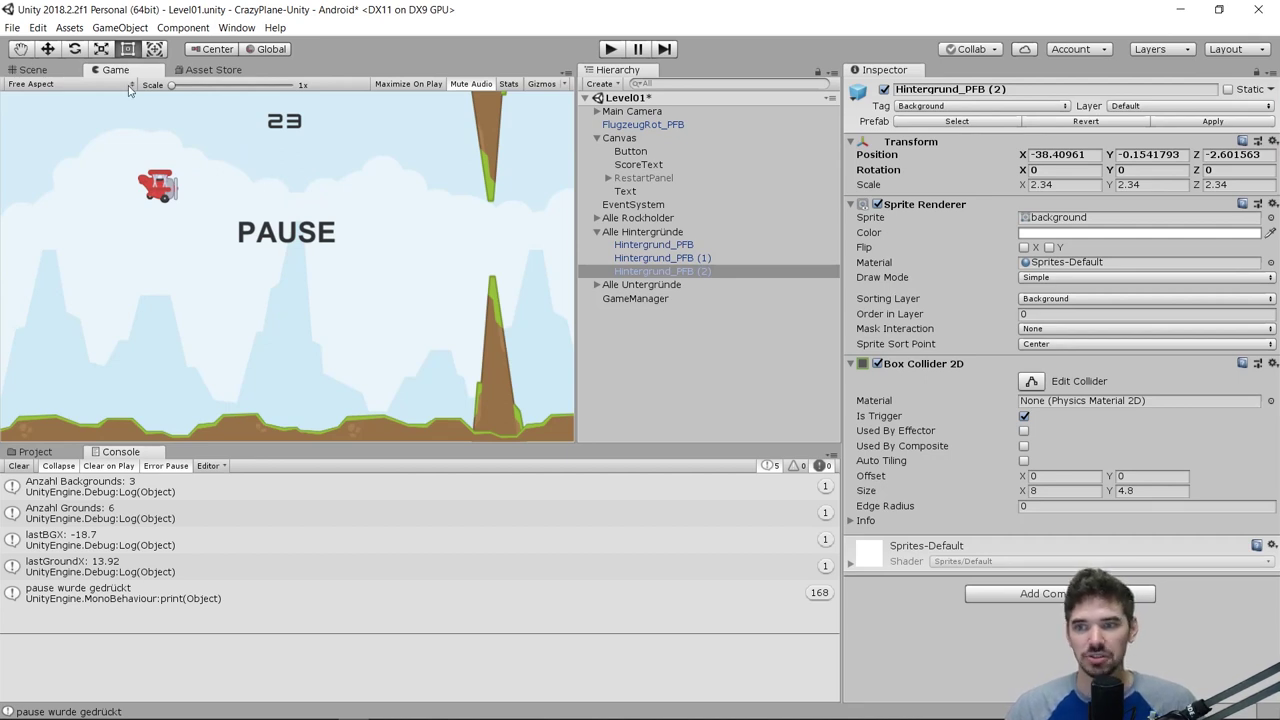
Step: Rename the PAUSE text object to PauseText in the Hierarchy
{"action": "left_click", "coordinate": [36, 70]}
{"action": "left_click", "coordinate": [625, 191]}
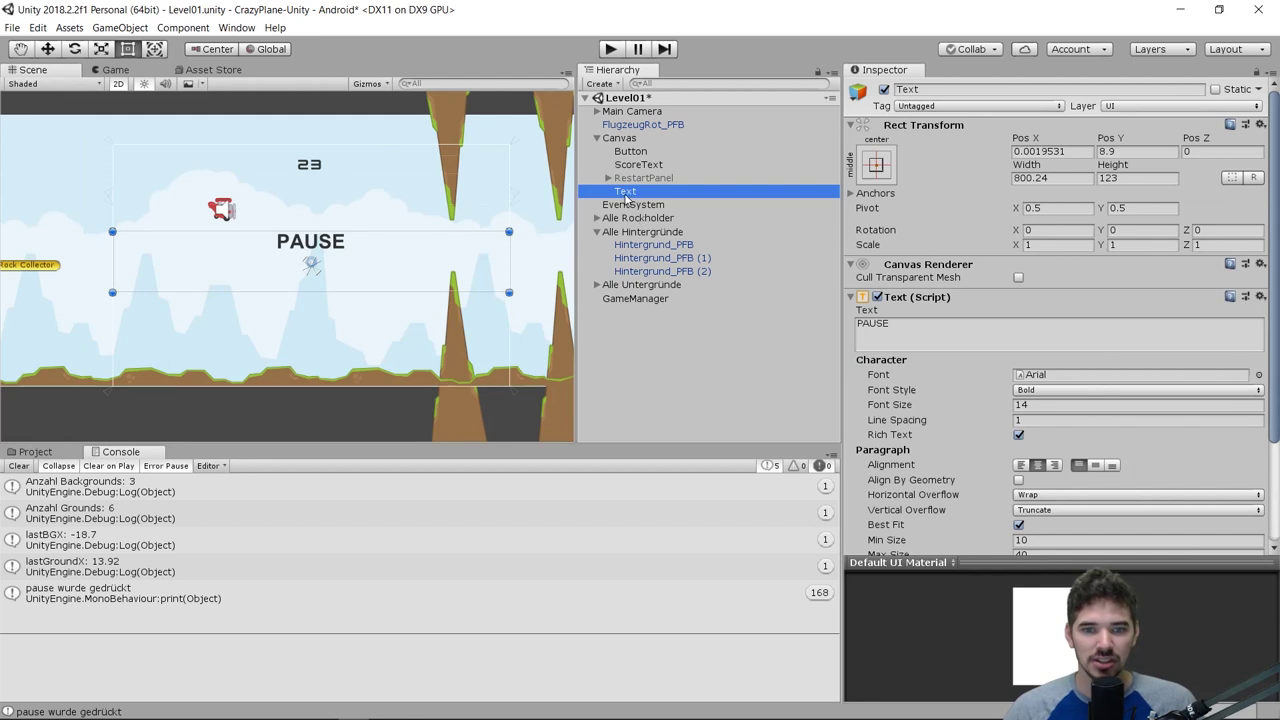
{"action": "left_click", "coordinate": [634, 193]}
{"action": "type", "text": "PauseText"}
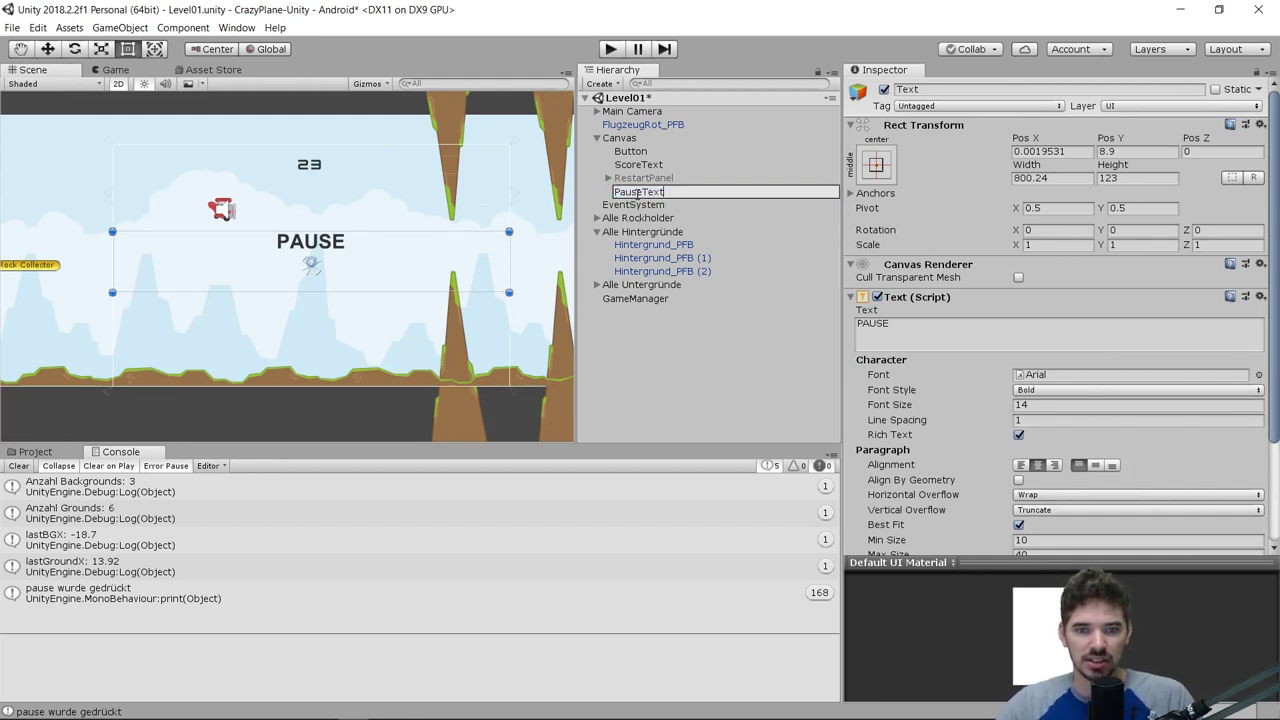
{"action": "key", "text": "Return"}
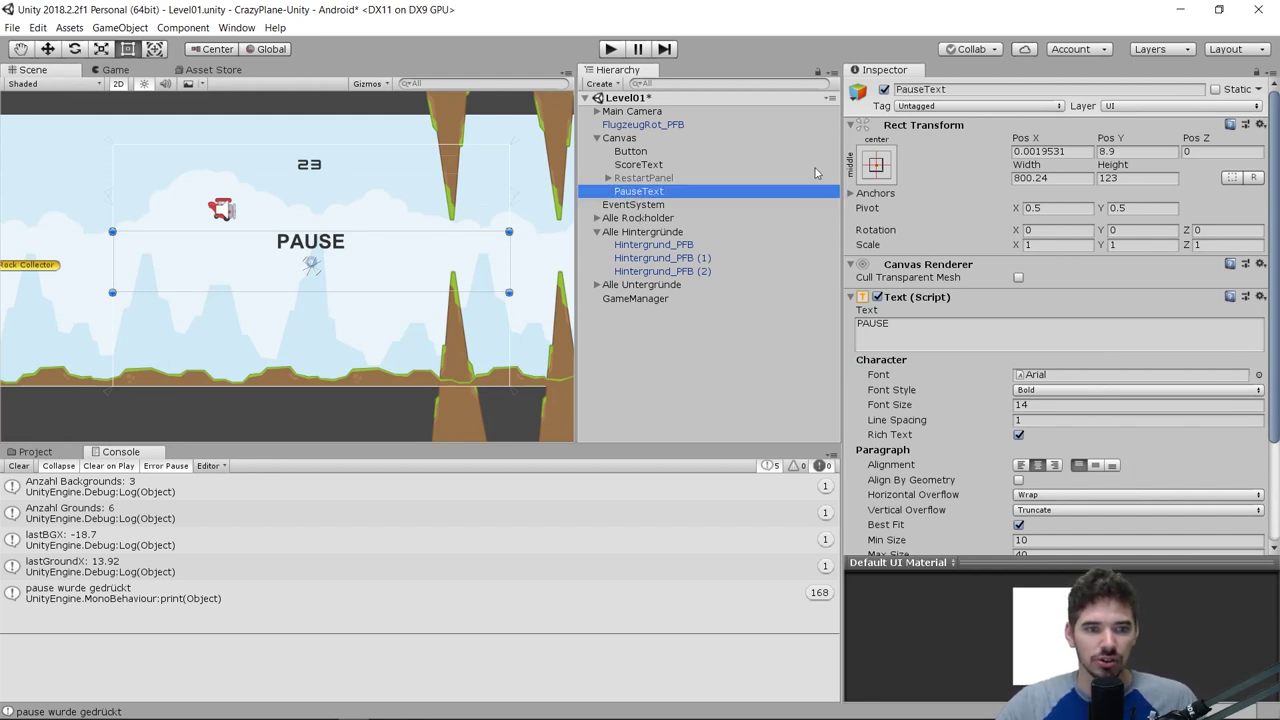
Step: In PauseScript.cs, add a blank line below the class header and begin a public GameObject field
{"action": "left_click", "coordinate": [885, 91]}
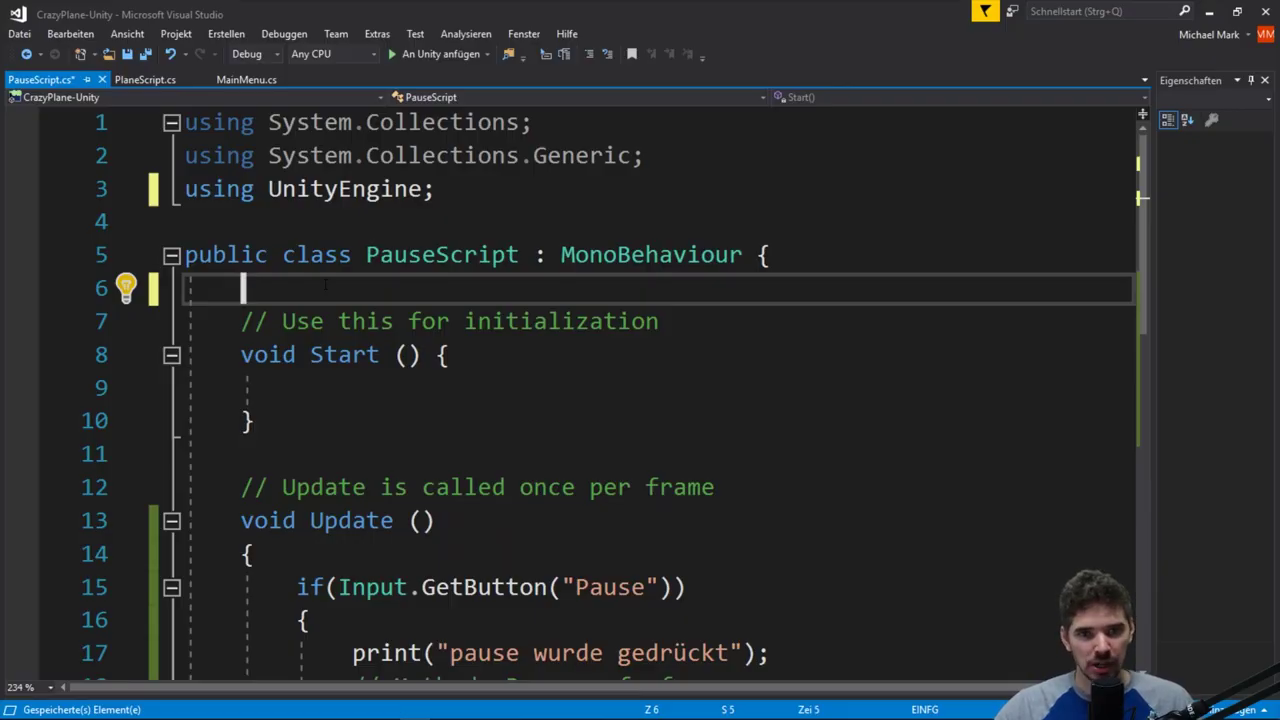
{"action": "key", "text": "Return"}
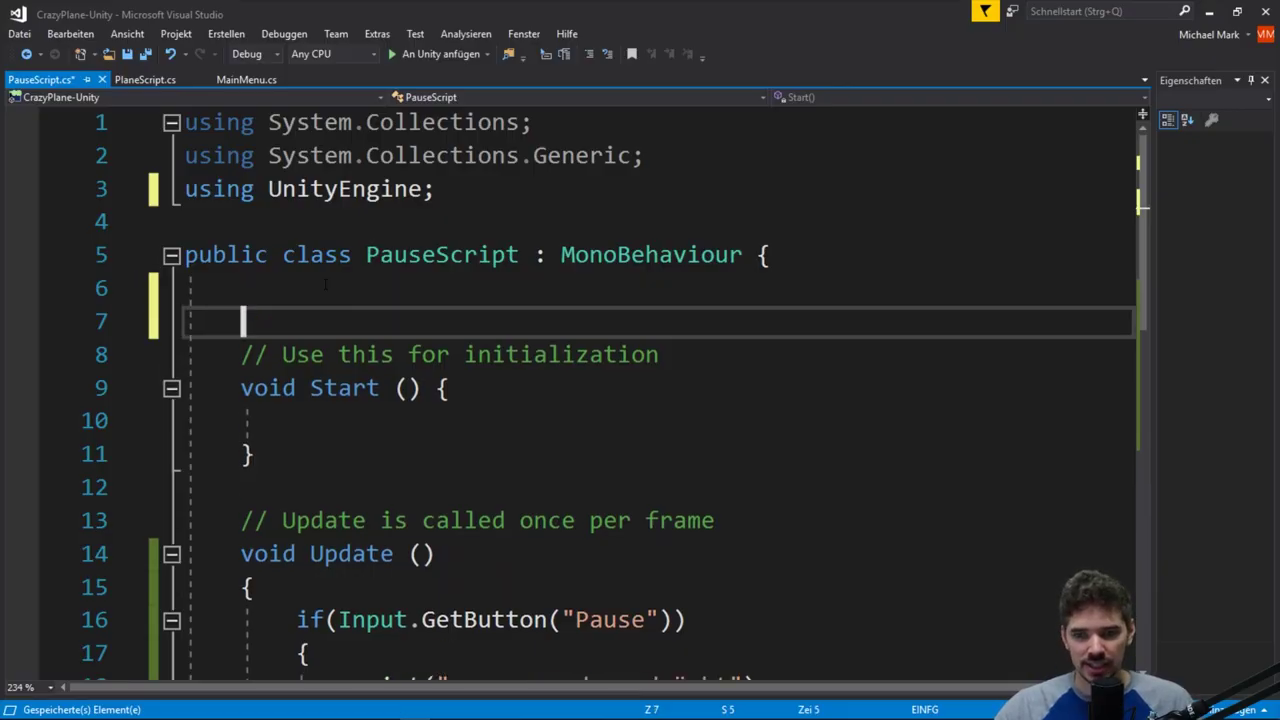
{"action": "key", "text": "Up"}
{"action": "key", "text": "Return"}
{"action": "type", "text": "ü"}
{"action": "key", "text": "BackSpace"}
{"action": "type", "text": "p"}
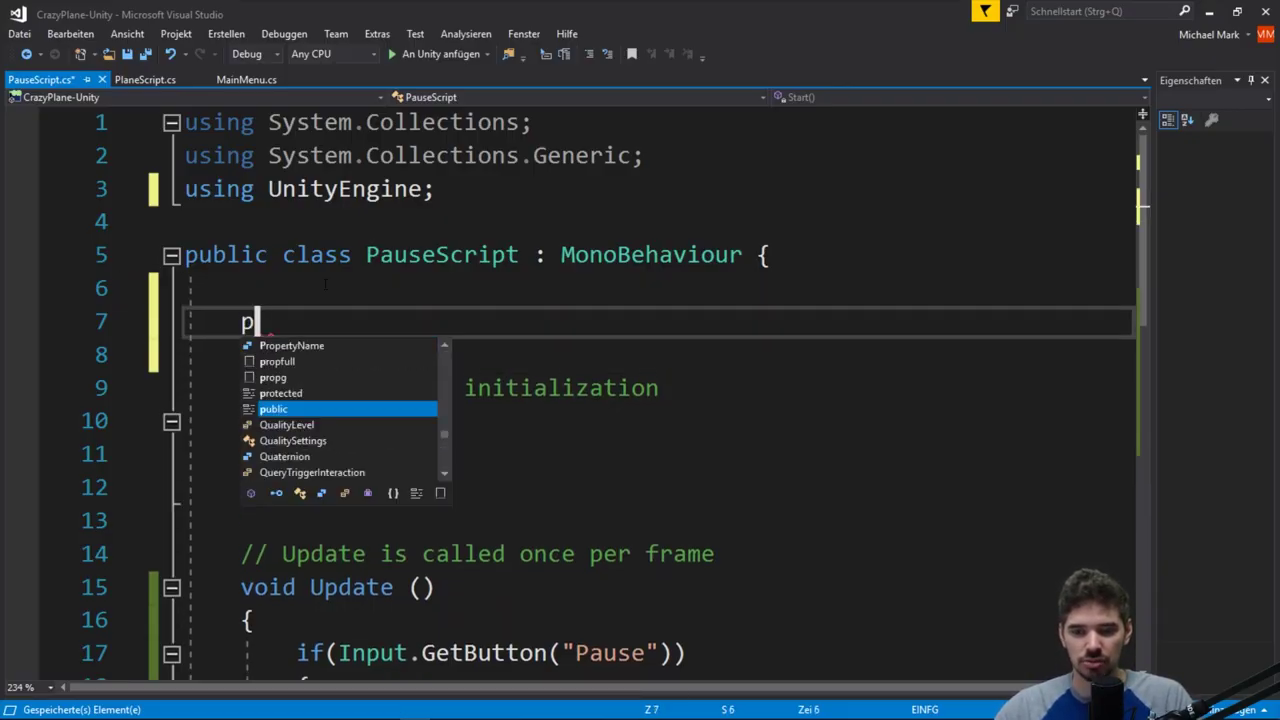
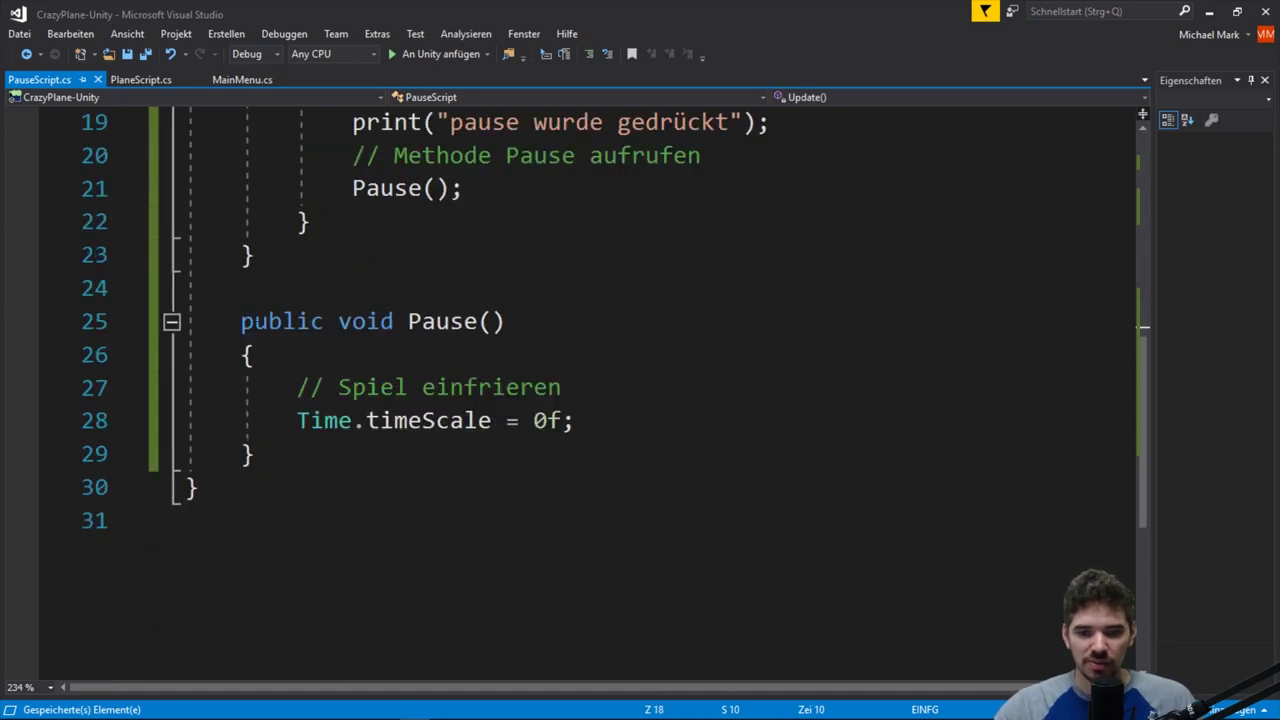
Step: Add the comment '// Pause text aktivieren' below the Time.timeScale = 0f line in Pause()
{"action": "left_click_drag", "start_coordinate": [240, 321], "coordinate": [506, 321]}
{"action": "left_click", "coordinate": [631, 421]}
{"action": "key", "text": "Return"}
{"action": "type", "text": "// Pause t"}
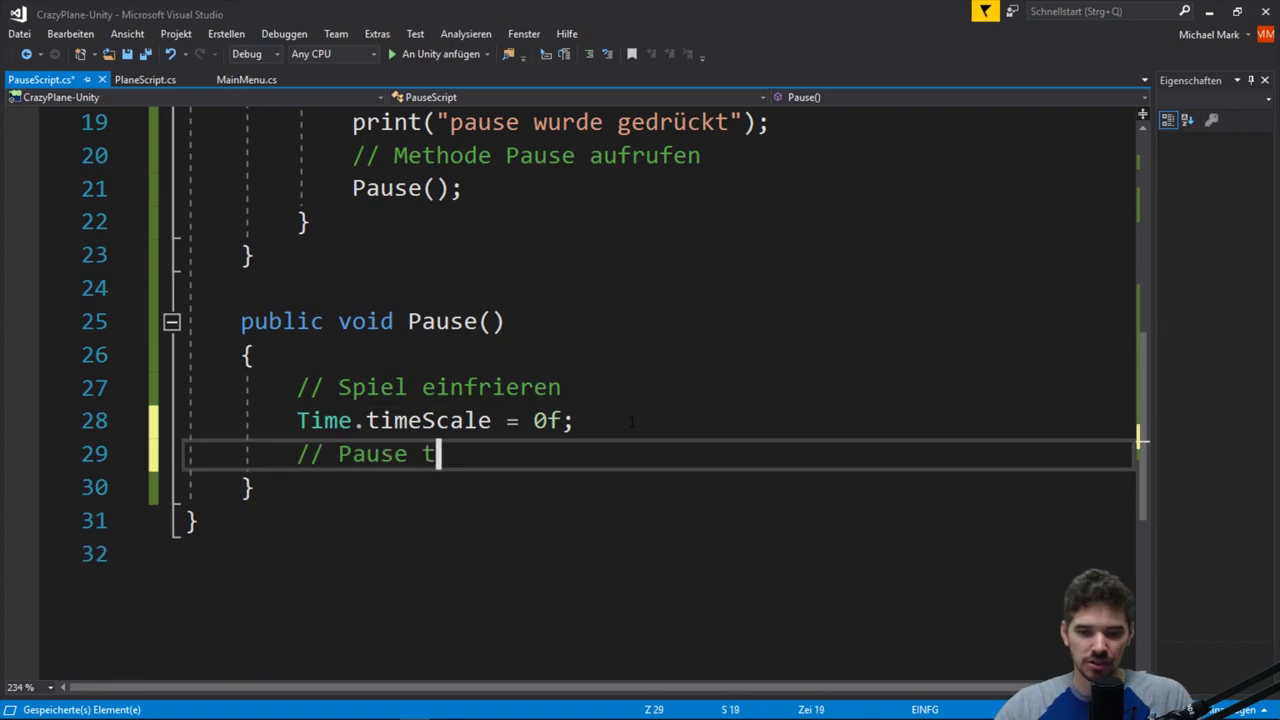
{"action": "type", "text": "ext aktivieren"}
{"action": "key", "text": "Return"}
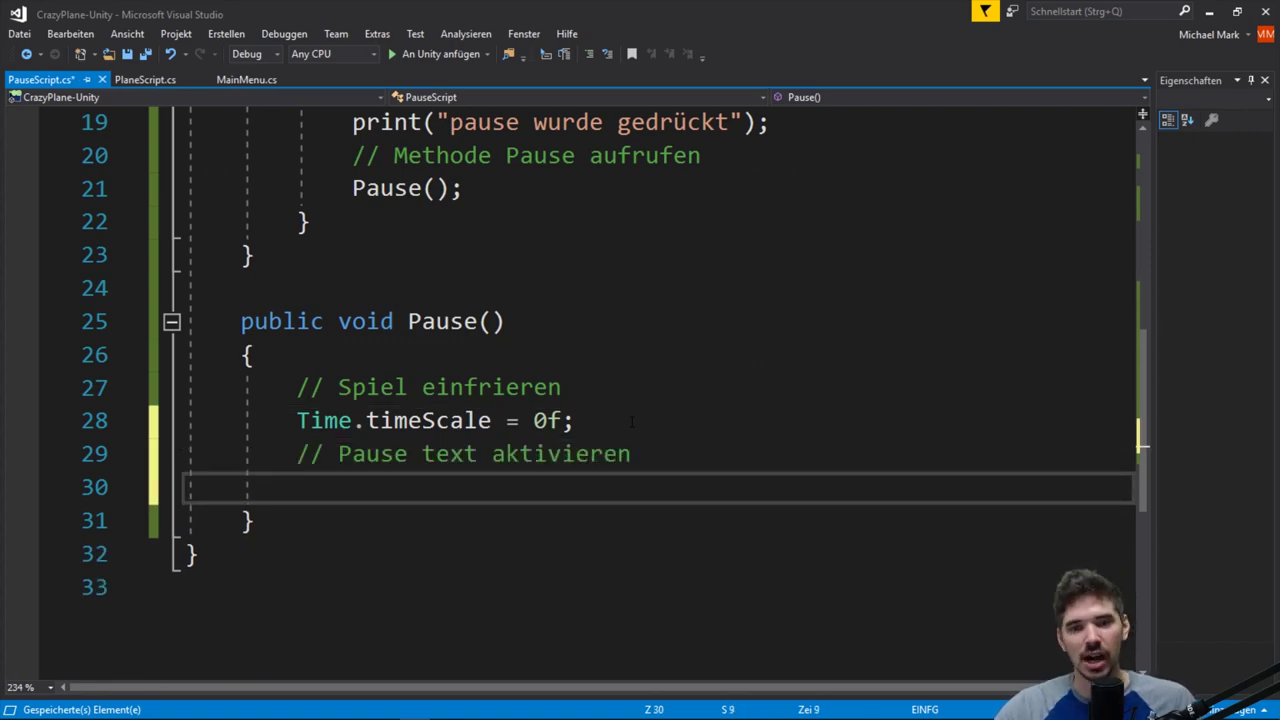
Step: Write pauseText.SetActive(true); under the comment using IntelliSense completion
{"action": "scroll", "coordinate": [461, 347], "scroll_direction": "up", "scroll_amount": 5}
{"action": "left_click_drag", "start_coordinate": [491, 221], "coordinate": [240, 188]}
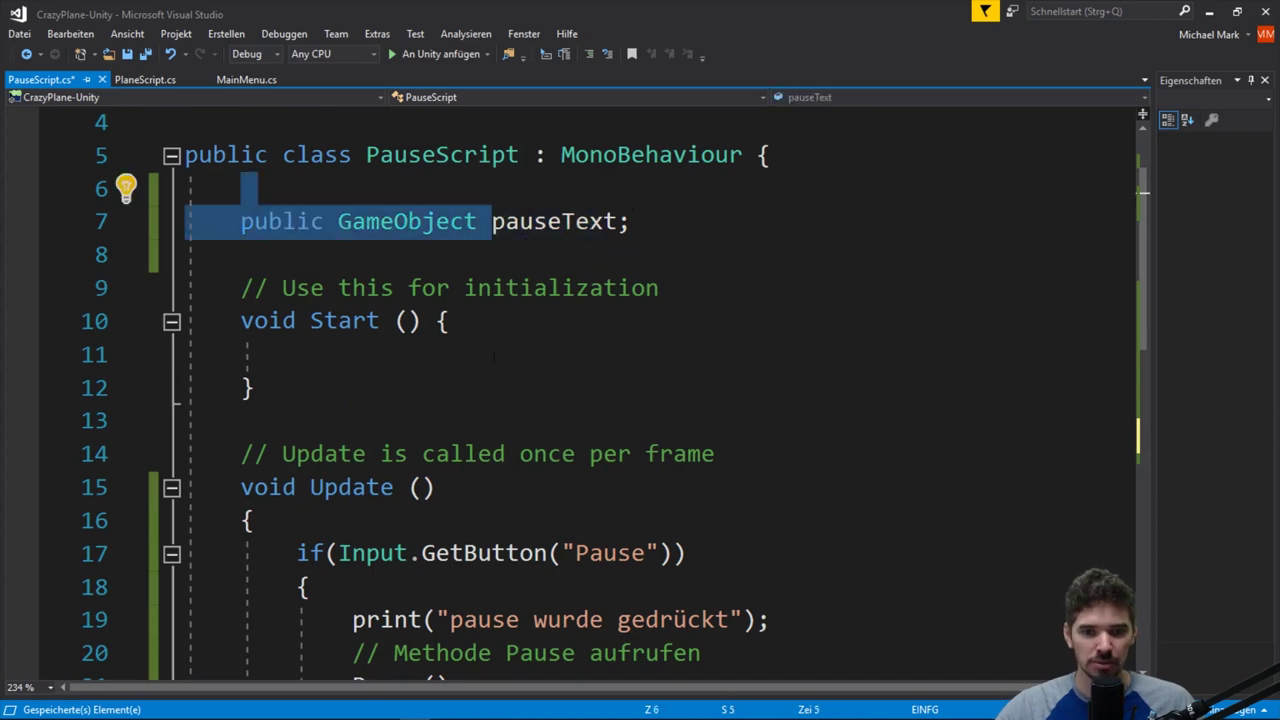
{"action": "key", "text": "ctrl+minus"}
{"action": "type", "text": "pause"}
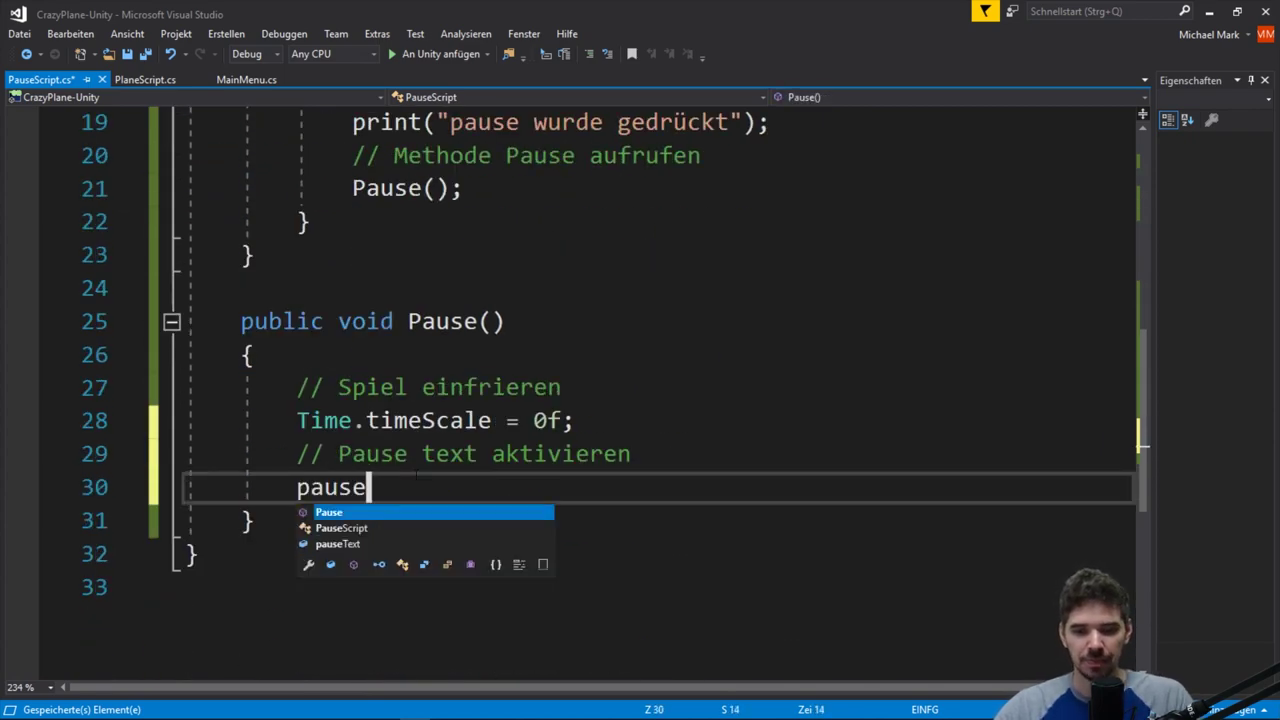
{"action": "type", "text": "Text.set"}
{"action": "key", "text": "Tab"}
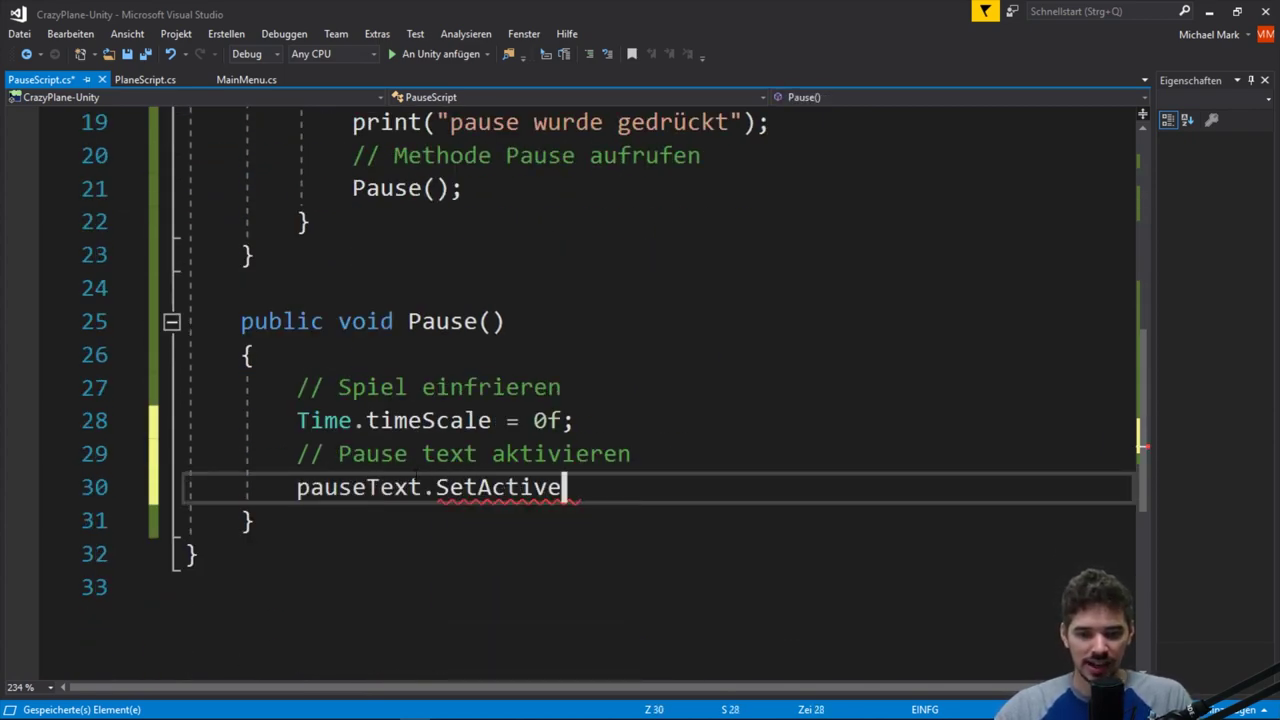
{"action": "type", "text": "(true;"}
{"action": "left_click", "coordinate": [498, 387]}
Step: Review the pauseText field declaration and the PauseScript class name
{"action": "scroll", "coordinate": [498, 387], "scroll_direction": "up", "scroll_amount": 2}
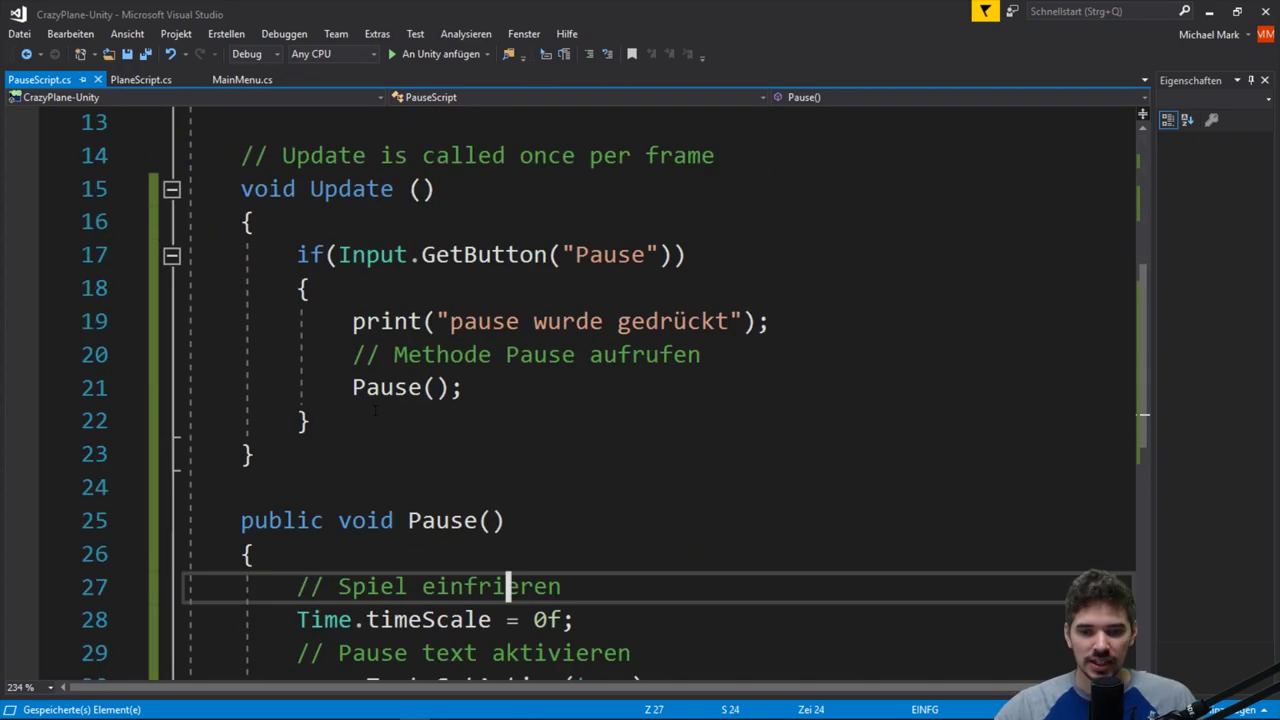
{"action": "scroll", "coordinate": [498, 387], "scroll_direction": "down", "scroll_amount": 2}
{"action": "scroll", "coordinate": [498, 387], "scroll_direction": "up", "scroll_amount": 6}
{"action": "left_click_drag", "start_coordinate": [630, 321], "coordinate": [212, 321]}
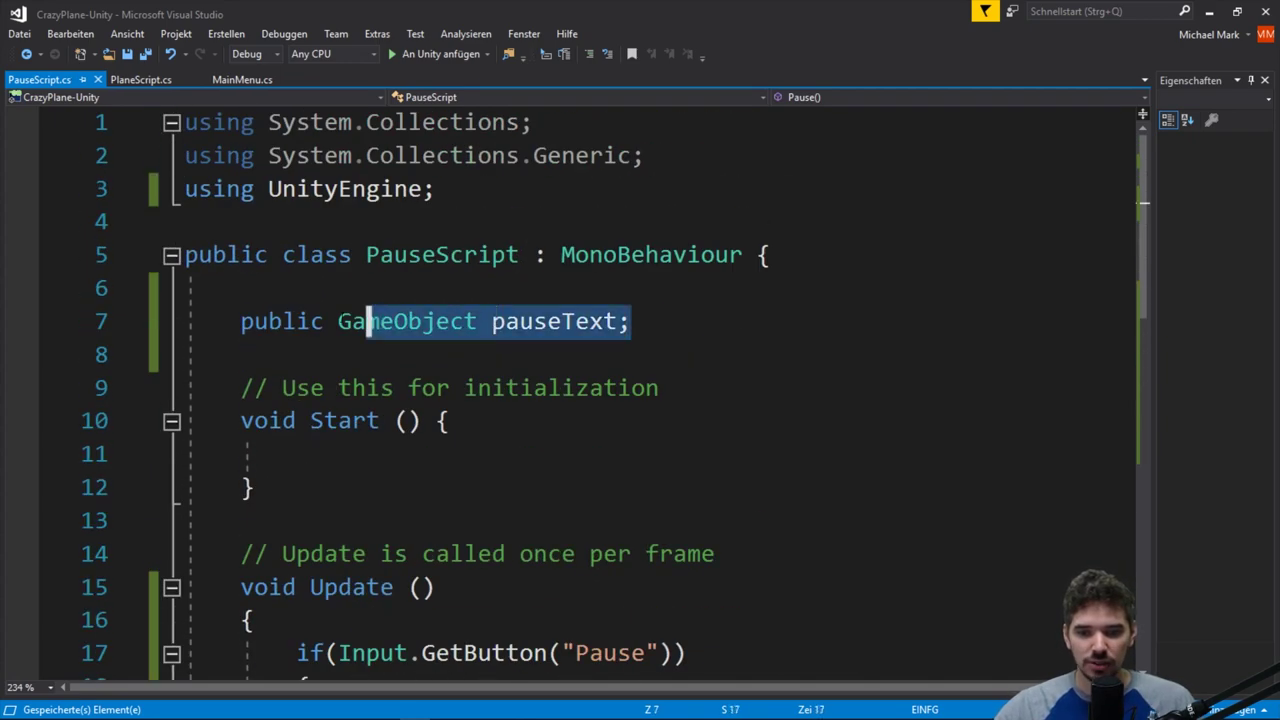
{"action": "left_click", "coordinate": [245, 330]}
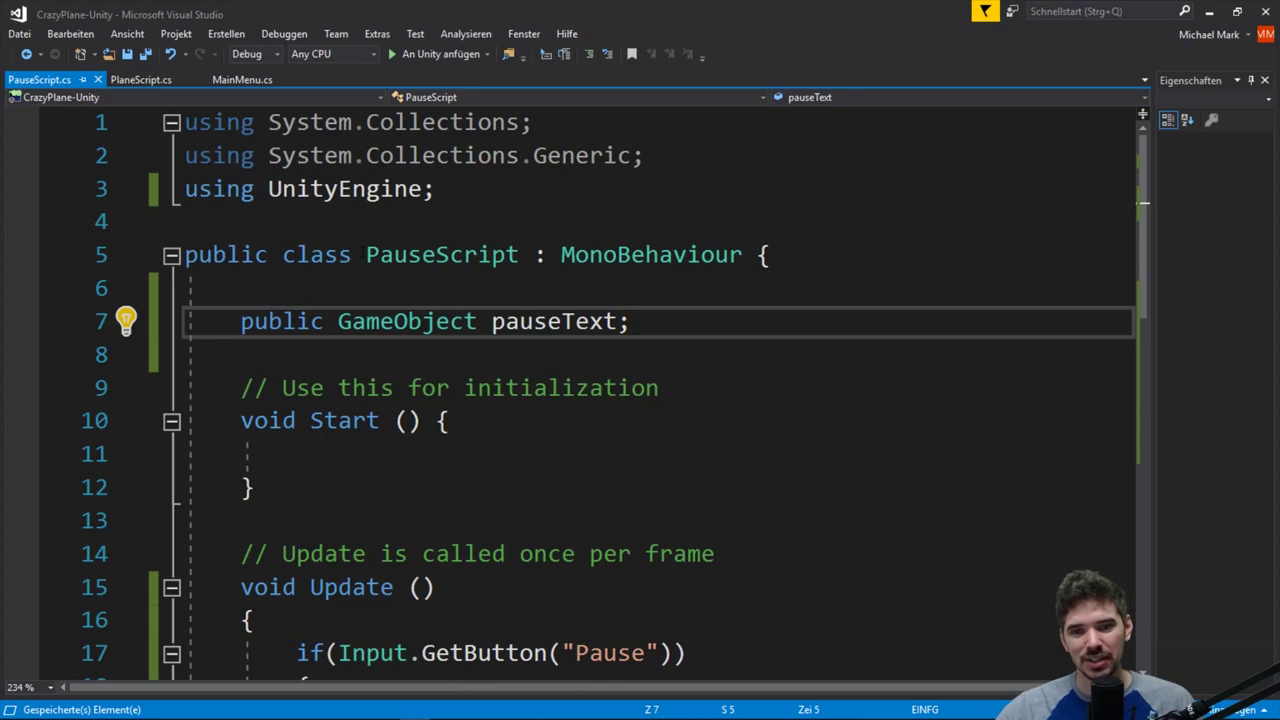
{"action": "left_click_drag", "start_coordinate": [366, 255], "coordinate": [522, 255]}
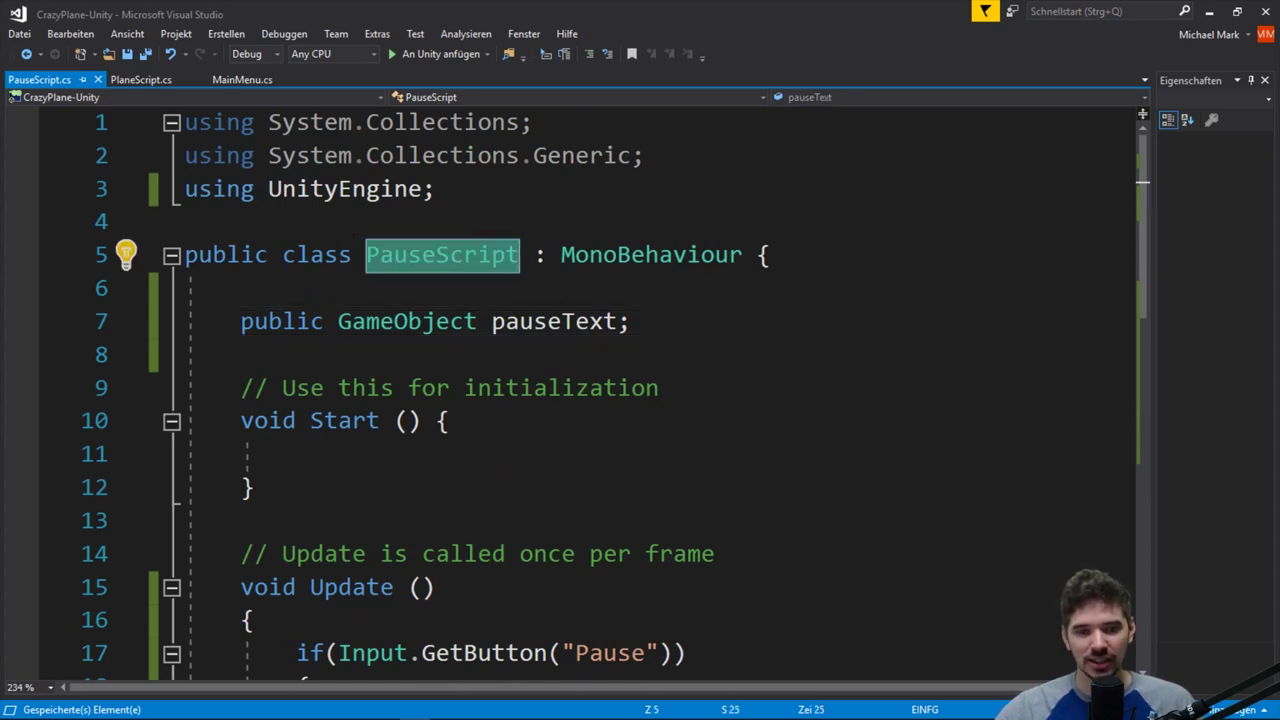
Step: Assign the PauseText object to GameManager's Pause Text field in Unity
{"action": "left_click", "coordinate": [1209, 12]}
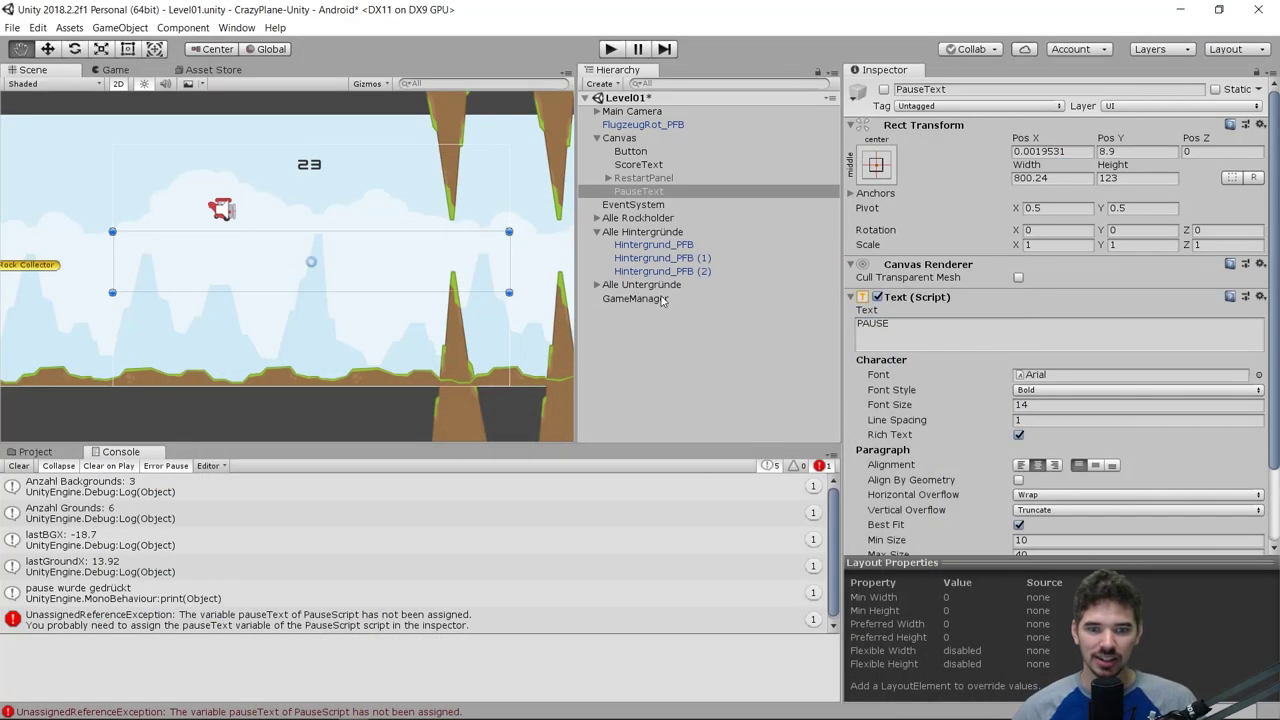
{"action": "left_click", "coordinate": [633, 299]}
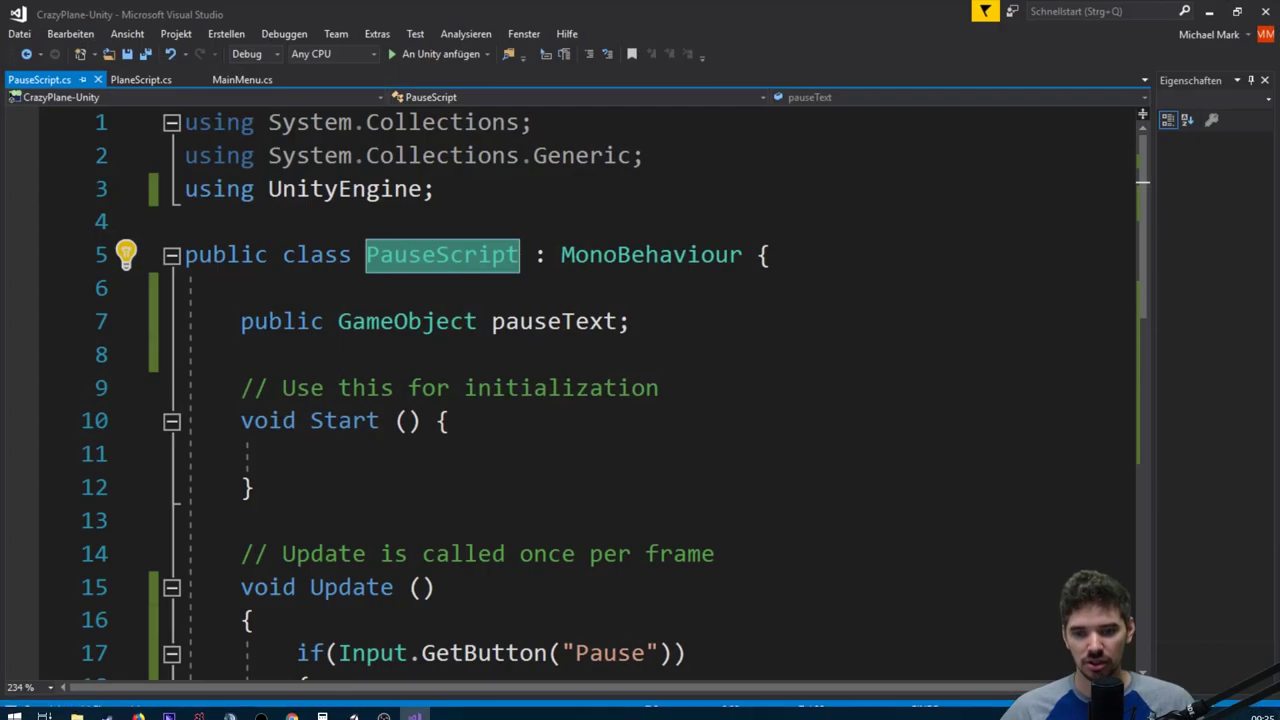
{"action": "double_click", "coordinate": [282, 321]}
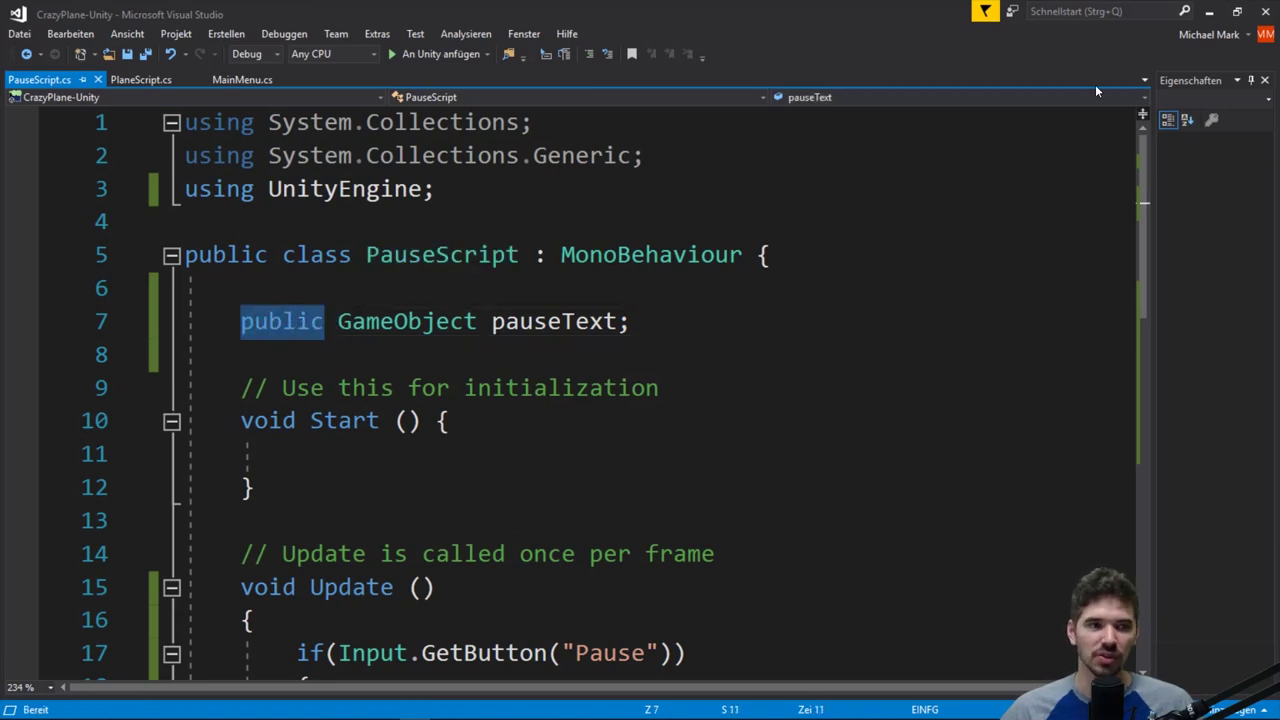
{"action": "left_click", "coordinate": [1212, 12]}
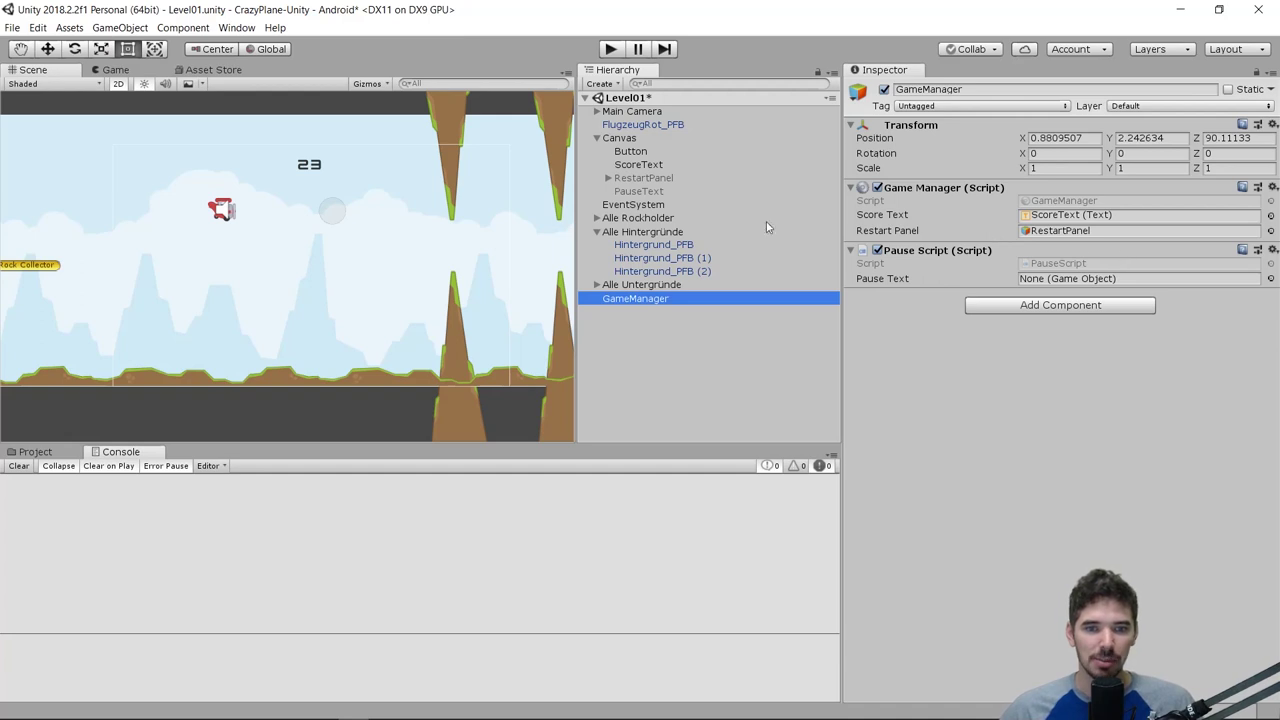
{"action": "left_click_drag", "start_coordinate": [630, 193], "coordinate": [1070, 284]}
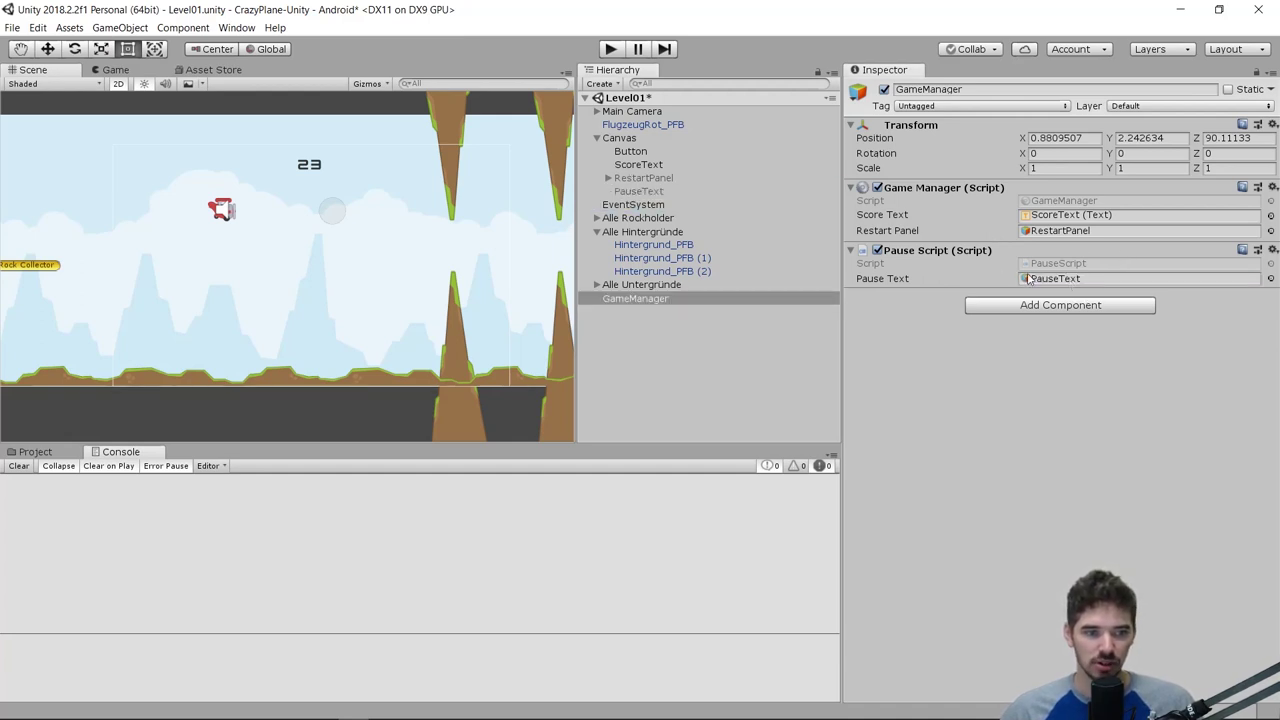
Step: Run the game in play mode and press Escape to check that PAUSE appears
{"action": "left_click", "coordinate": [611, 50]}
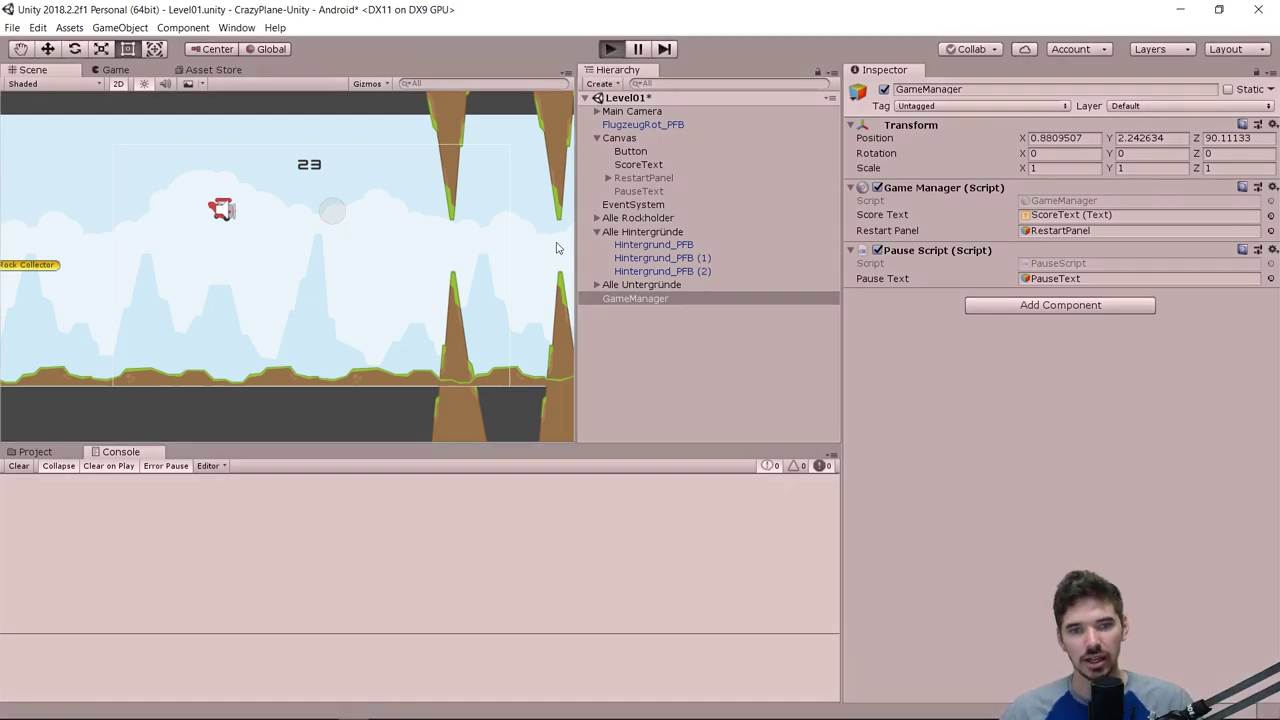
{"action": "key", "text": "Escape"}
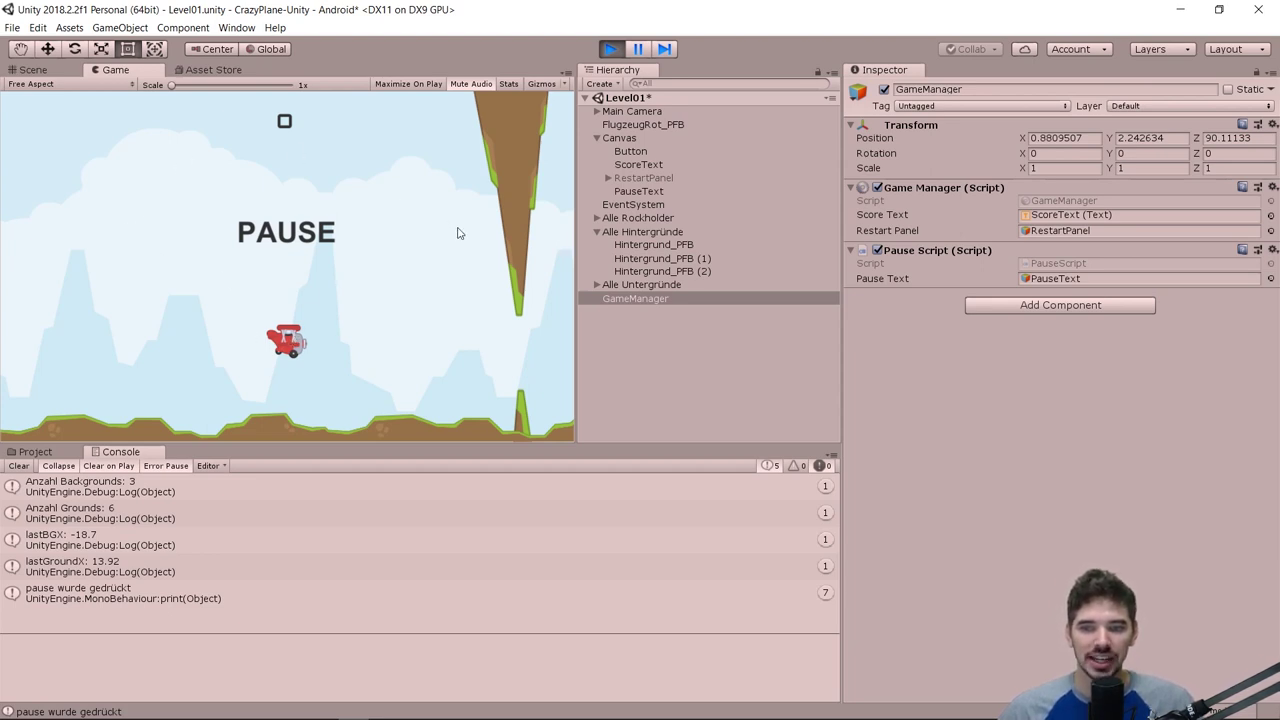
{"action": "key", "text": "Escape"}
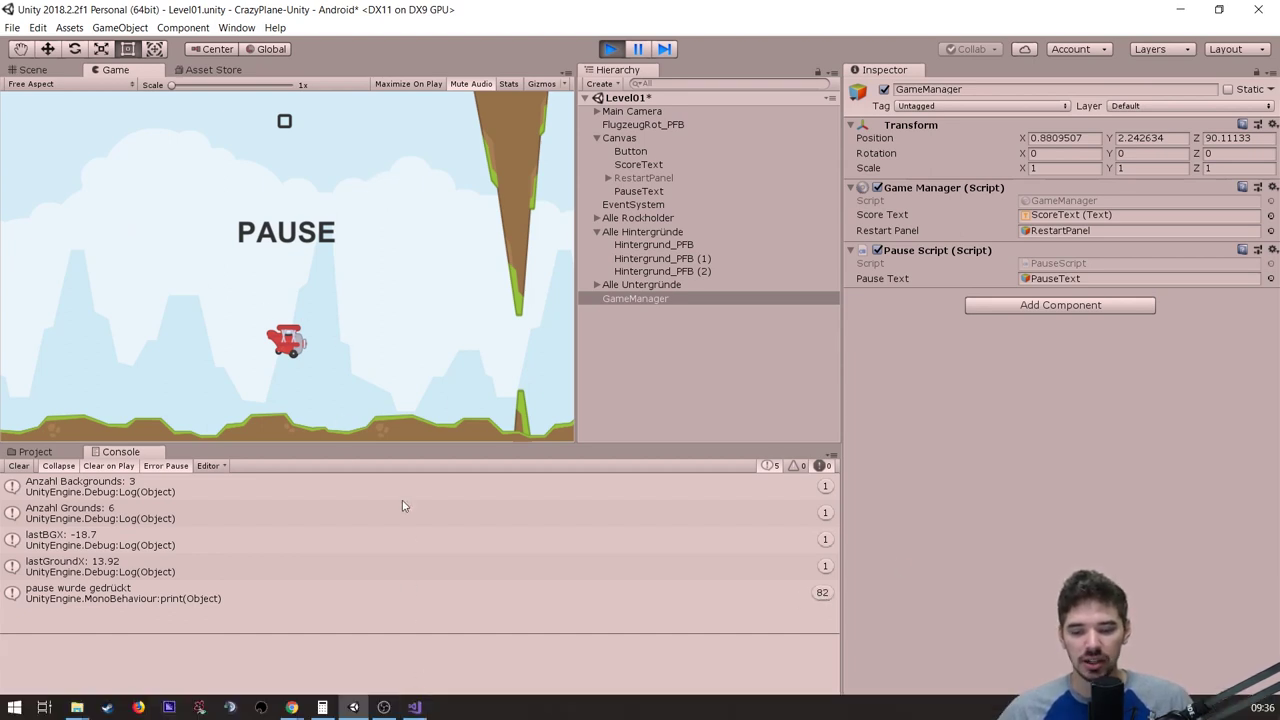
{"action": "key", "text": "alt+Tab"}
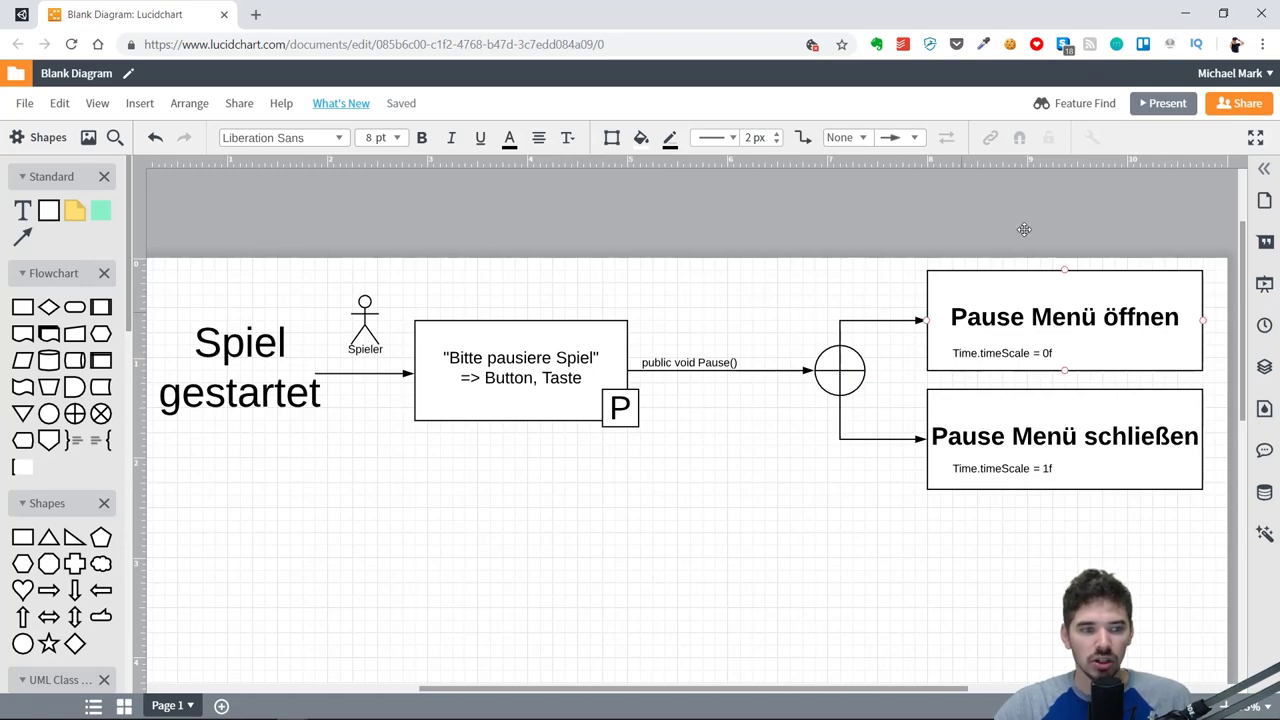
{"action": "left_click", "coordinate": [1185, 13]}
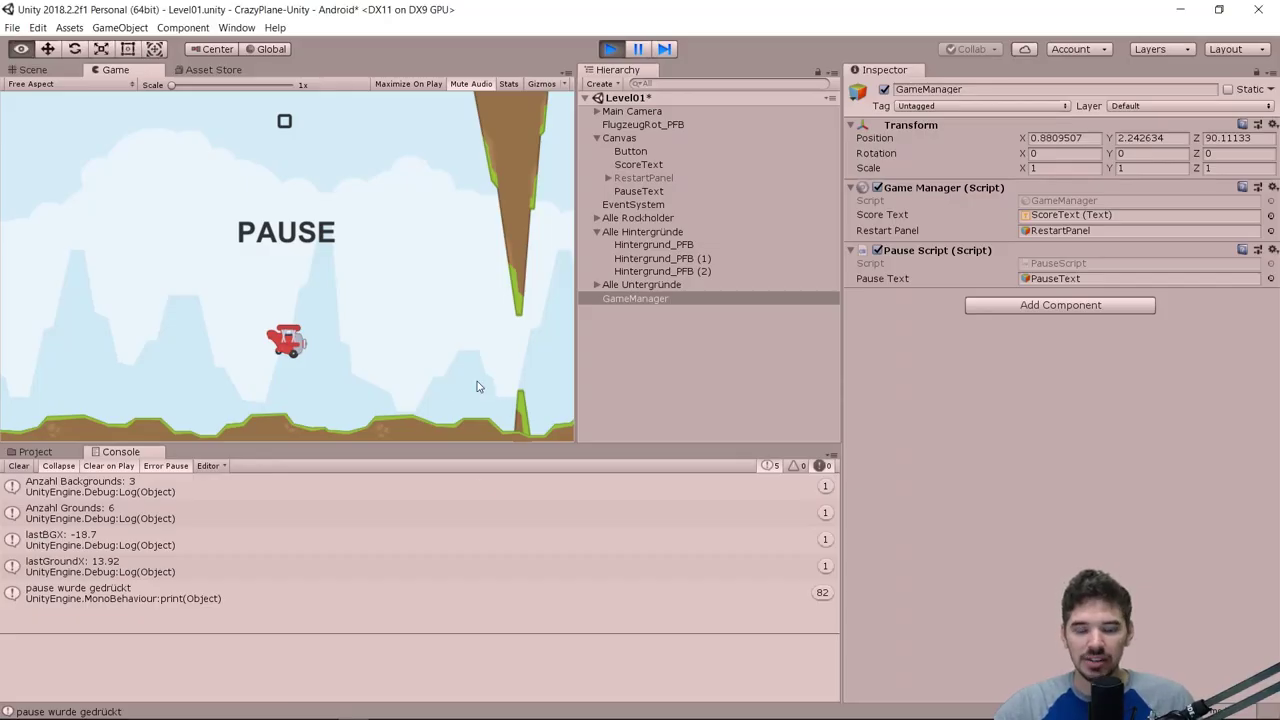
{"action": "key", "text": "alt+Tab"}
Step: Change GetButton to GetButtonDown on line 17 and save the script
{"action": "left_click", "coordinate": [548, 454]}
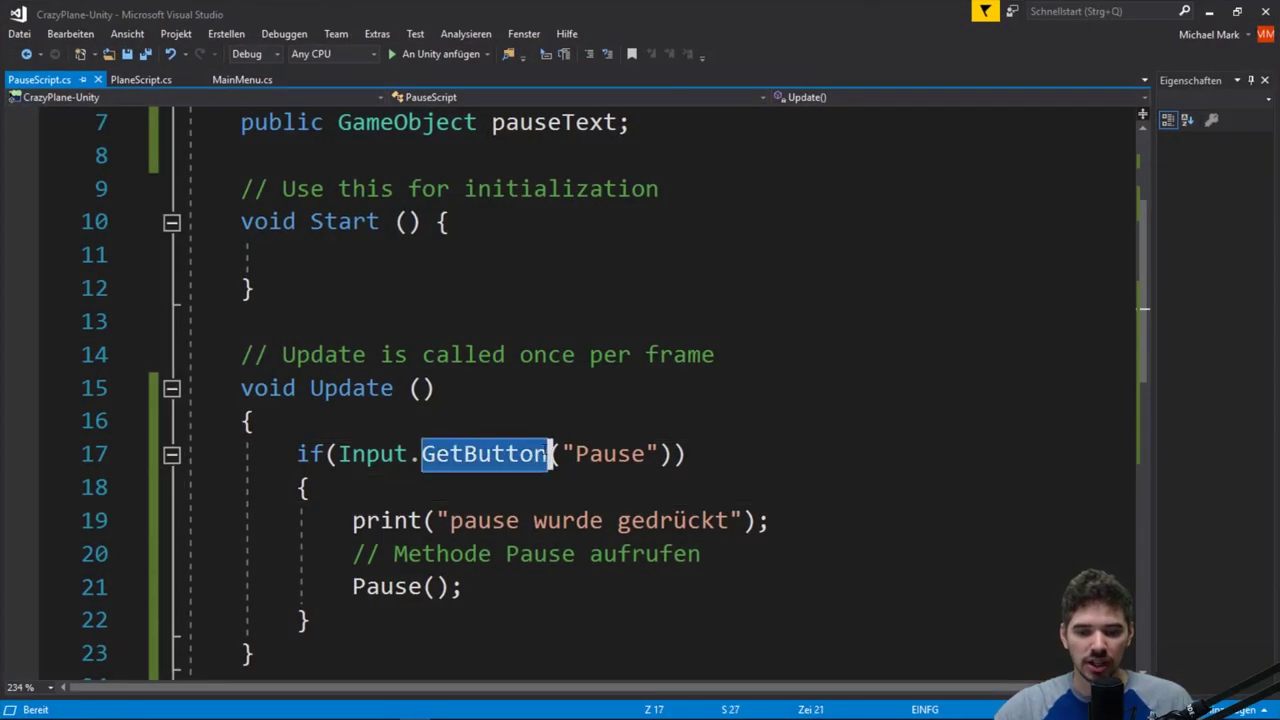
{"action": "type", "text": "D"}
{"action": "key", "text": "BackSpace"}
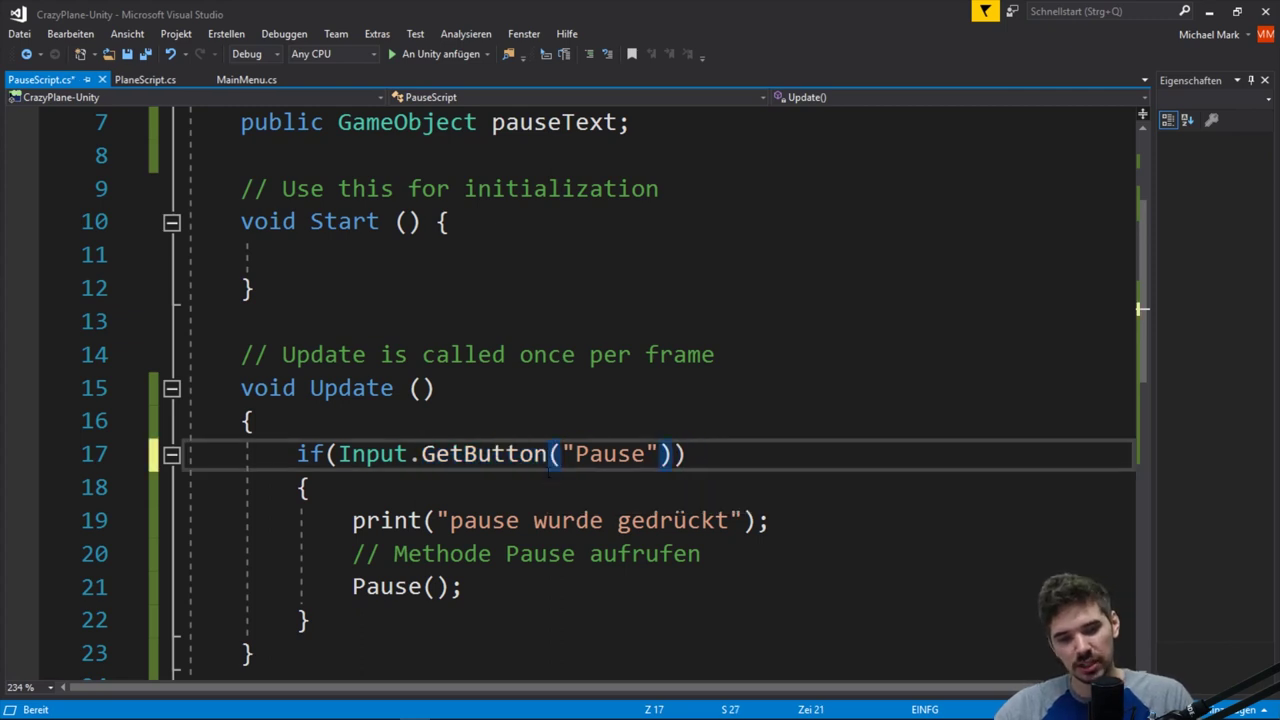
{"action": "type", "text": "Down"}
{"action": "key", "text": "ctrl+s"}
Step: Look over the if condition on line 17, then bring the Lucidchart diagram back
{"action": "left_click", "coordinate": [493, 454]}
{"action": "left_click", "coordinate": [414, 488]}
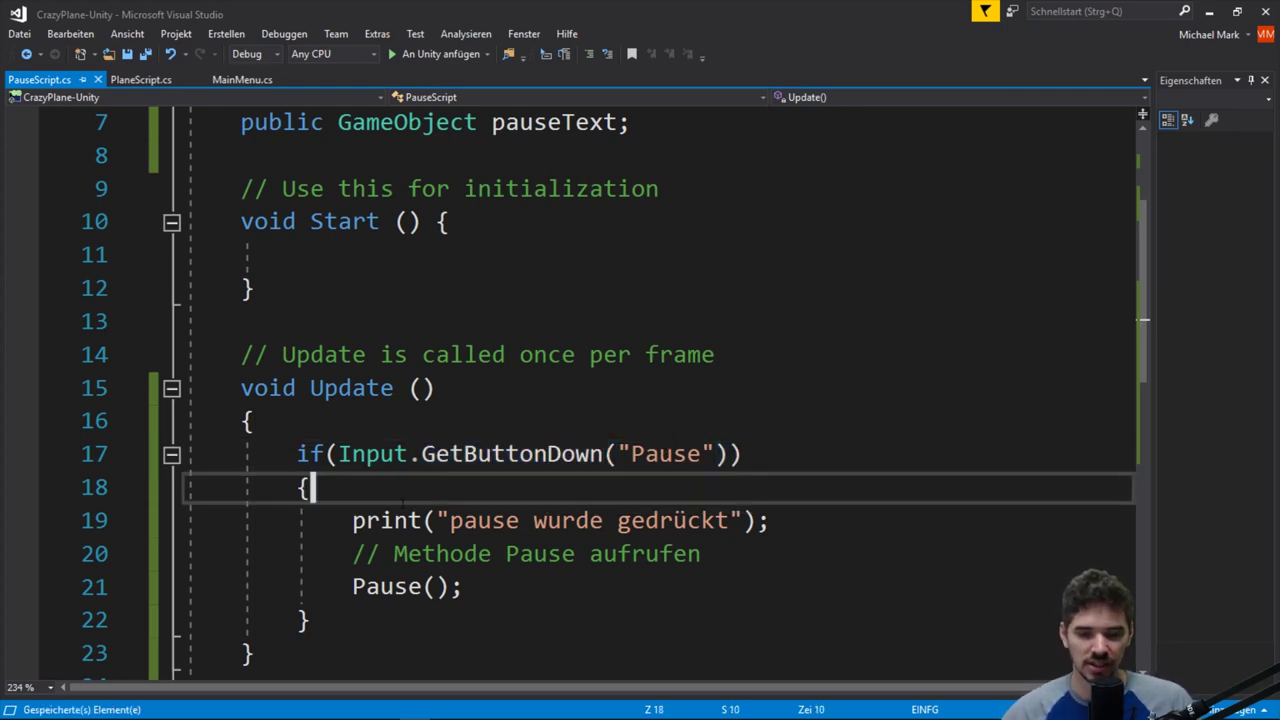
{"action": "double_click", "coordinate": [316, 454]}
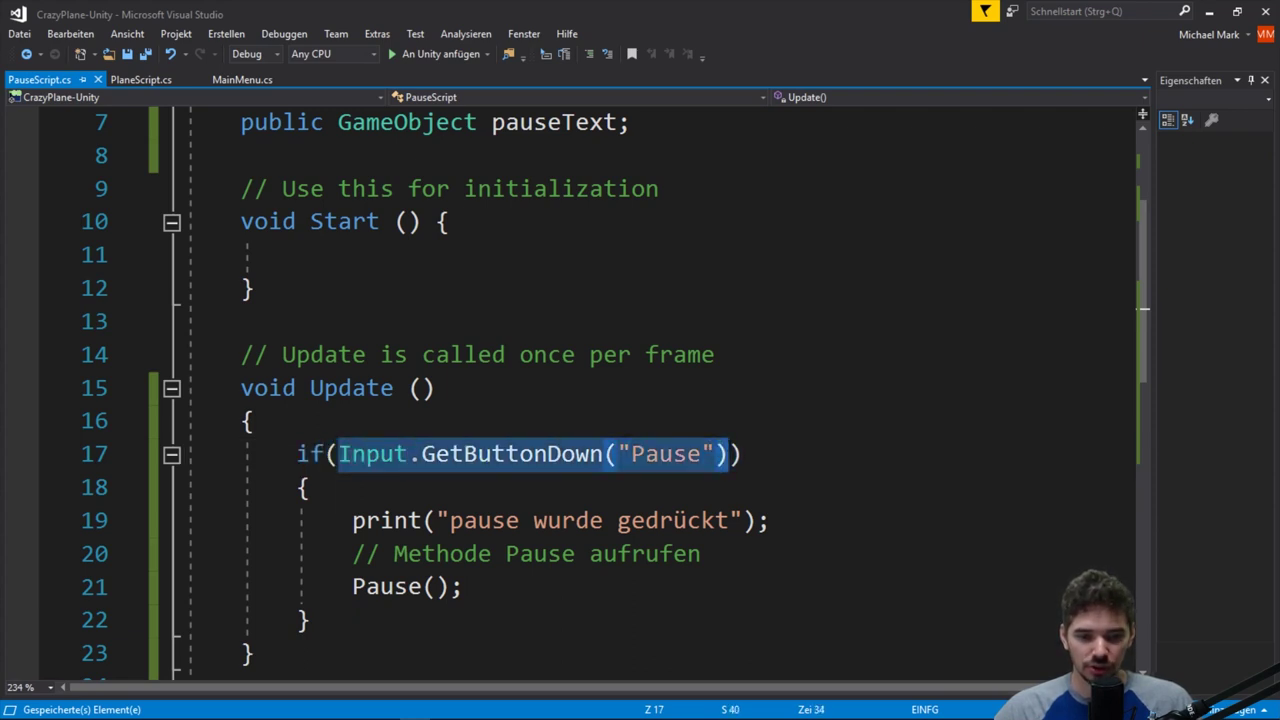
{"action": "left_click", "coordinate": [733, 454]}
{"action": "left_click", "coordinate": [1209, 11]}
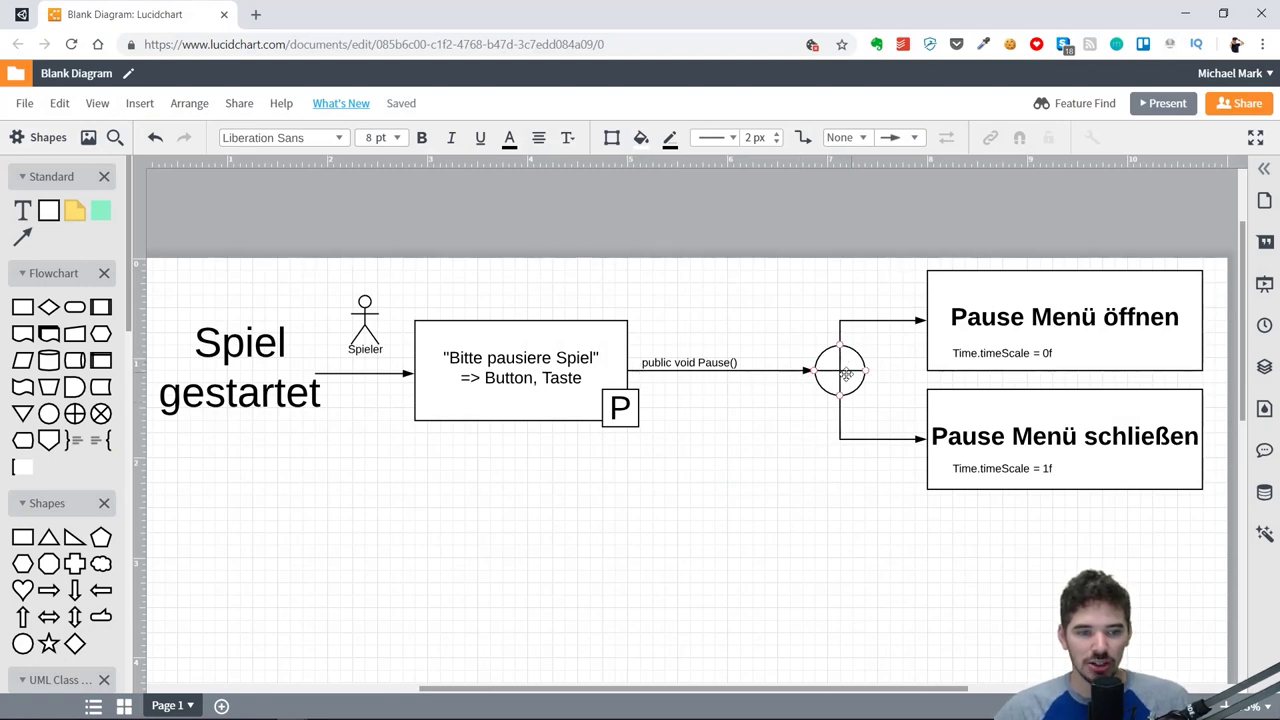
Step: Nudge the circle junction left and add a 'bool gamePaused' text label
{"action": "left_click_drag", "start_coordinate": [831, 374], "coordinate": [786, 374]}
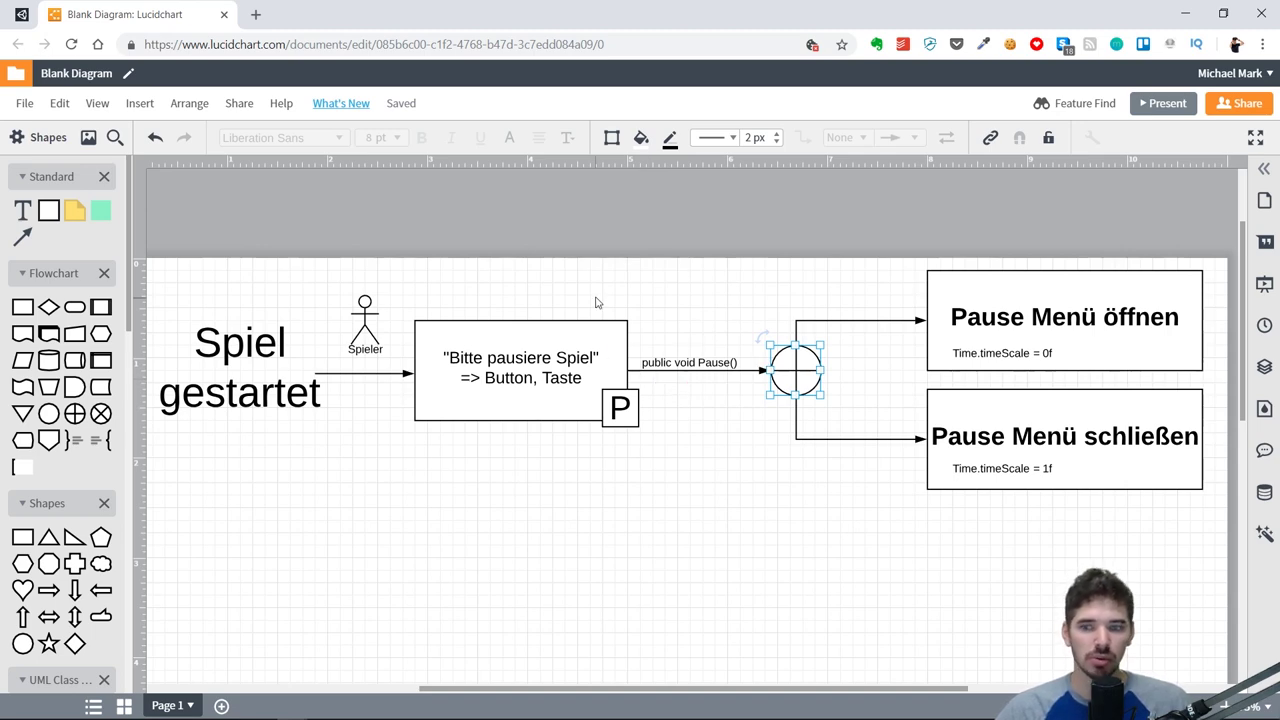
{"action": "left_click_drag", "start_coordinate": [22, 210], "coordinate": [677, 300]}
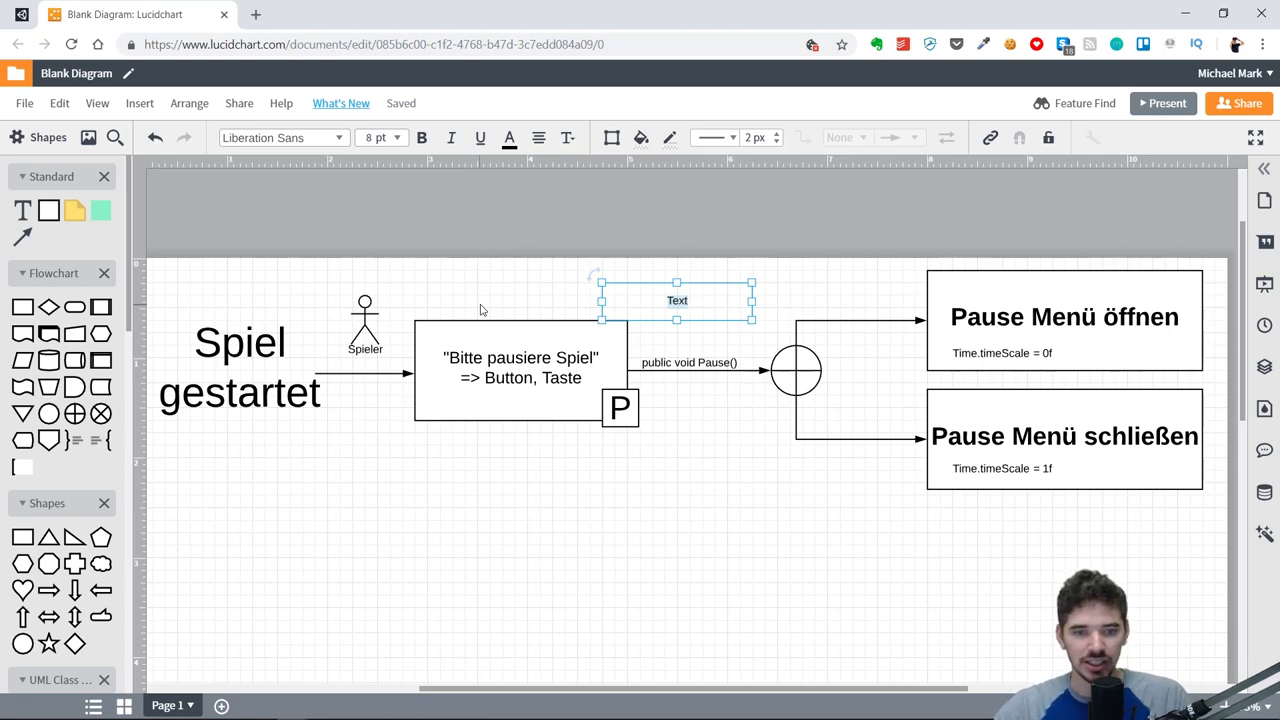
{"action": "type", "text": "t"}
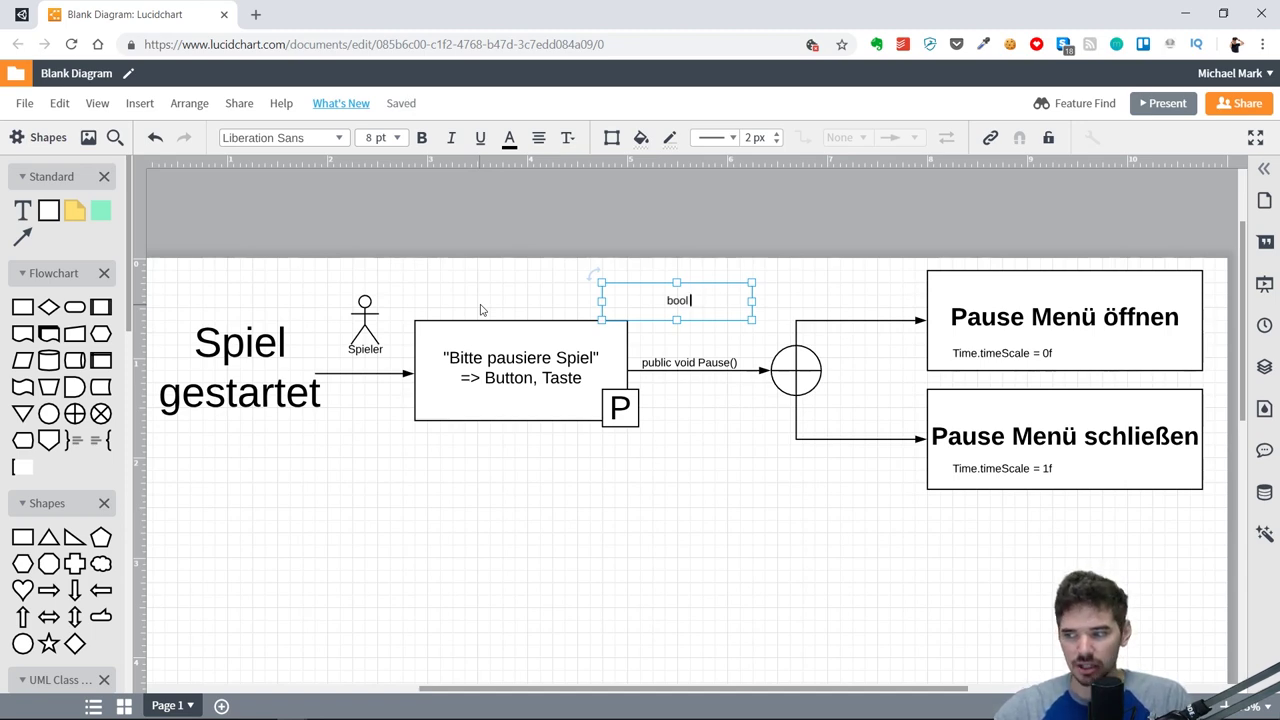
{"action": "type", "text": "gamePaused"}
Step: Place 'bool gamePaused' above the arrow into the circle and move 'public void Pause()' below the diagram
{"action": "left_click_drag", "start_coordinate": [668, 308], "coordinate": [825, 308]}
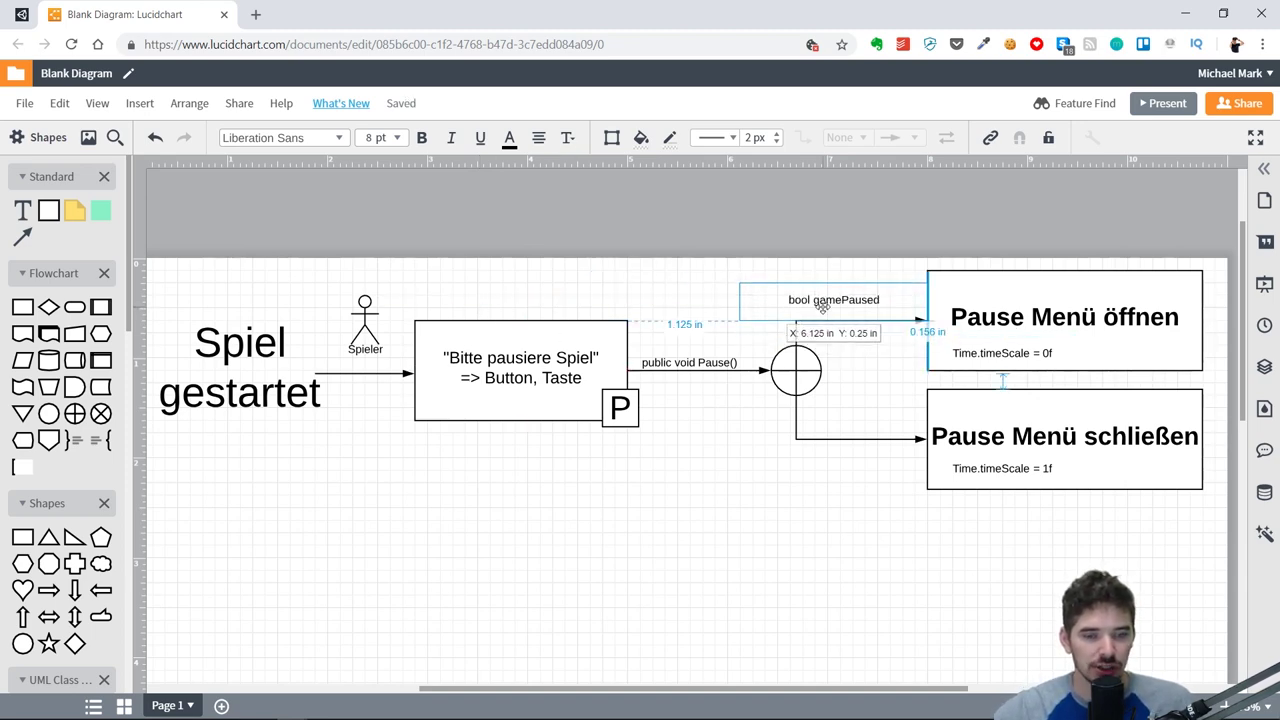
{"action": "left_click_drag", "start_coordinate": [822, 308], "coordinate": [696, 433]}
{"action": "mouse_move", "coordinate": [696, 380]}
{"action": "left_mouse_down"}
{"action": "mouse_move", "coordinate": [715, 346]}
{"action": "mouse_move", "coordinate": [984, 557]}
{"action": "left_mouse_up"}
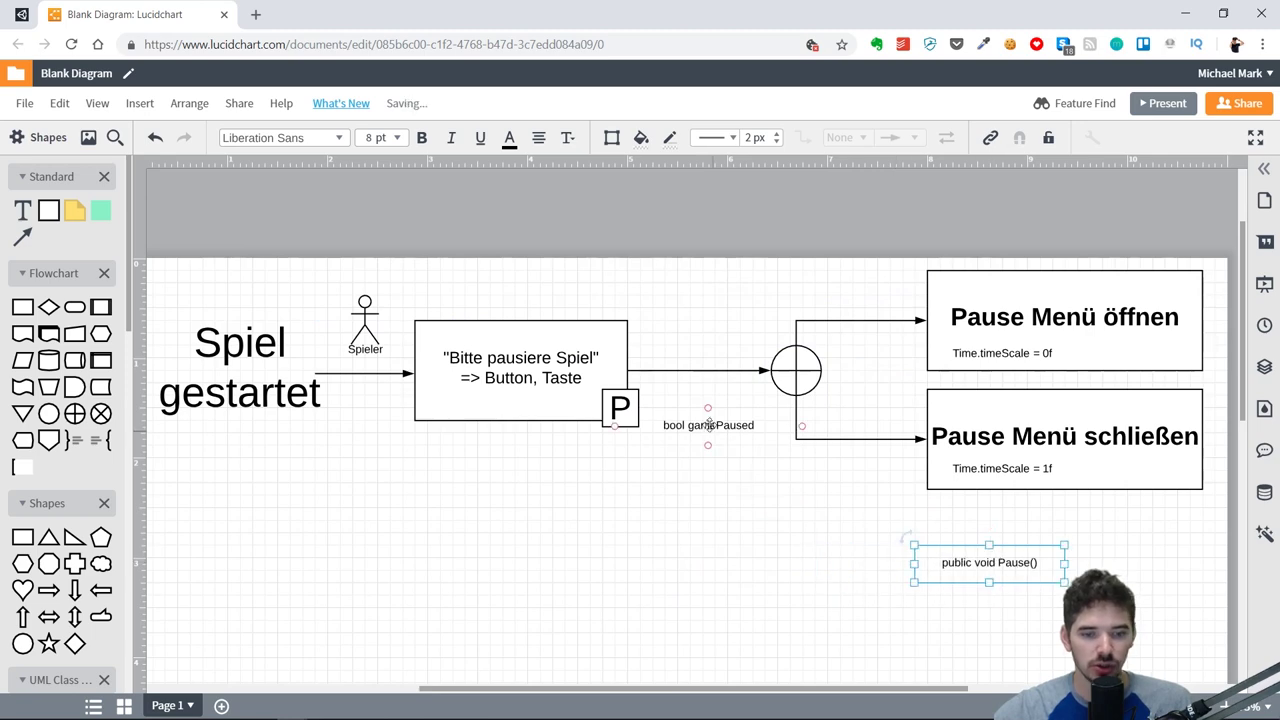
{"action": "mouse_move", "coordinate": [708, 424]}
{"action": "left_mouse_down"}
{"action": "mouse_move", "coordinate": [612, 305]}
{"action": "mouse_move", "coordinate": [708, 361]}
{"action": "left_mouse_up"}
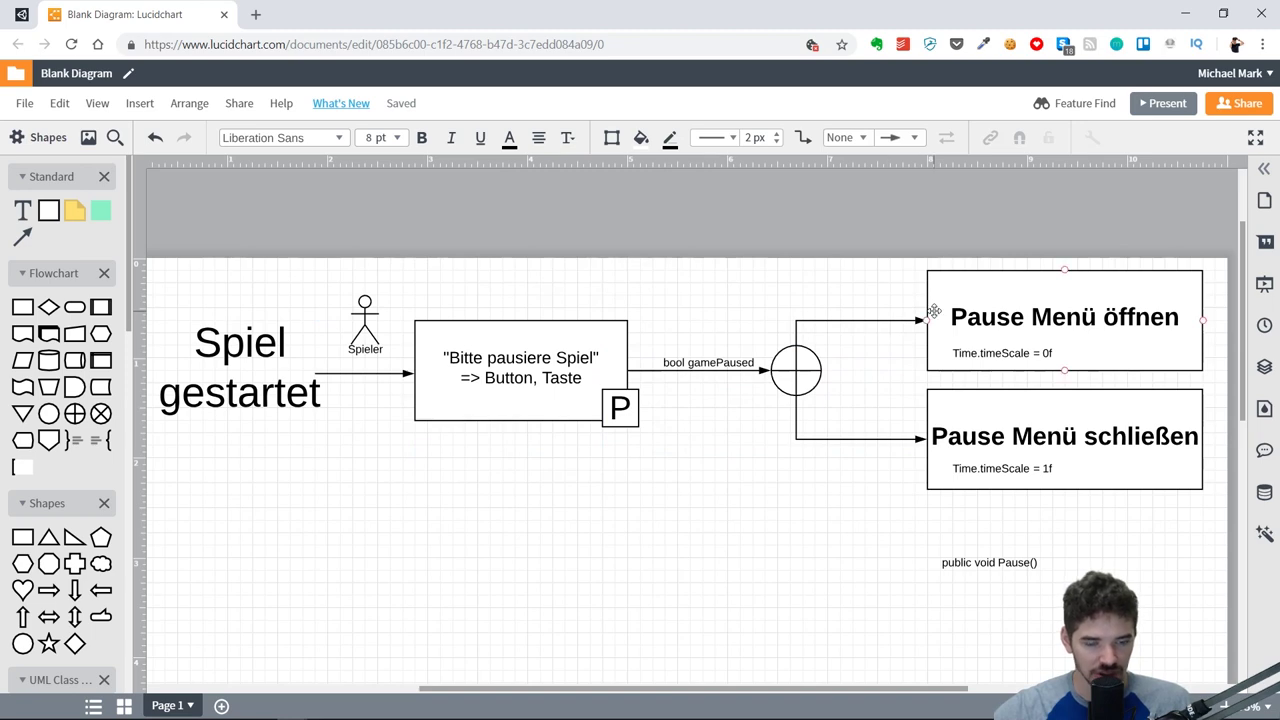
Step: Make the label 'bool gamePaused = true' plus a duplicate reading 'bool gamePaused = false'
{"action": "left_click_drag", "start_coordinate": [706, 358], "coordinate": [706, 308]}
{"action": "double_click", "coordinate": [706, 310]}
{"action": "left_click", "coordinate": [773, 310]}
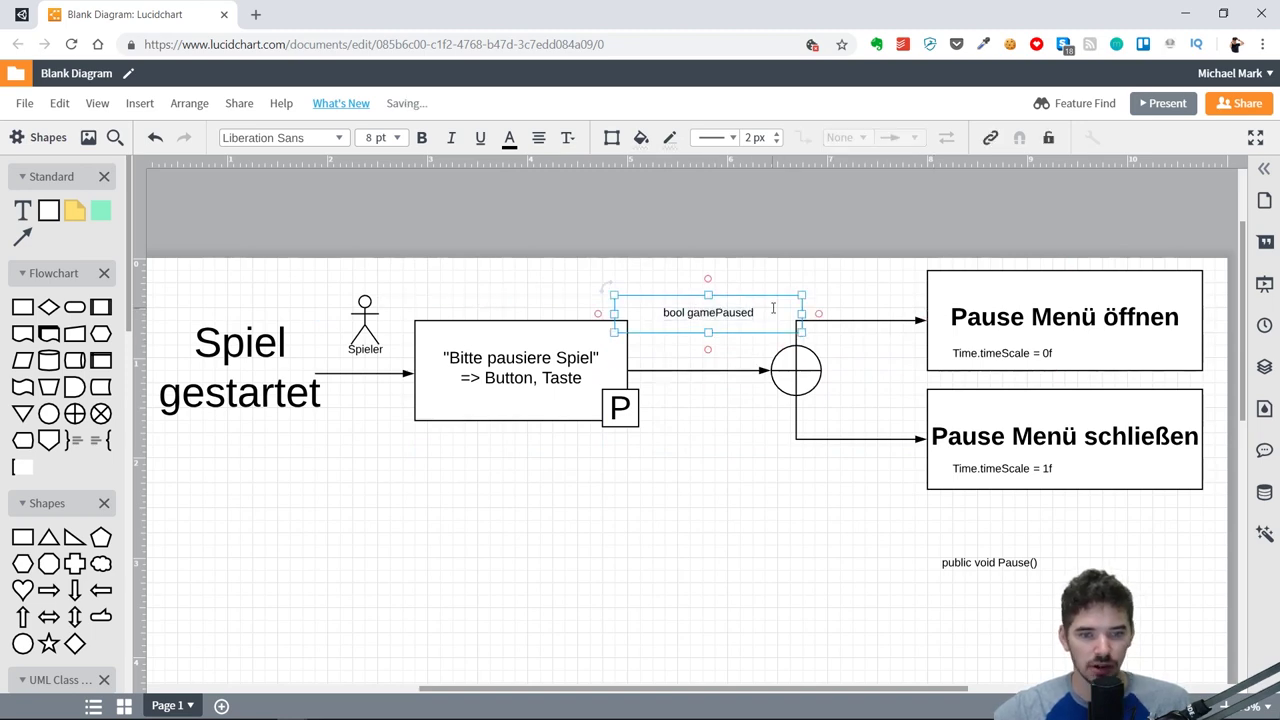
{"action": "type", "text": " = true"}
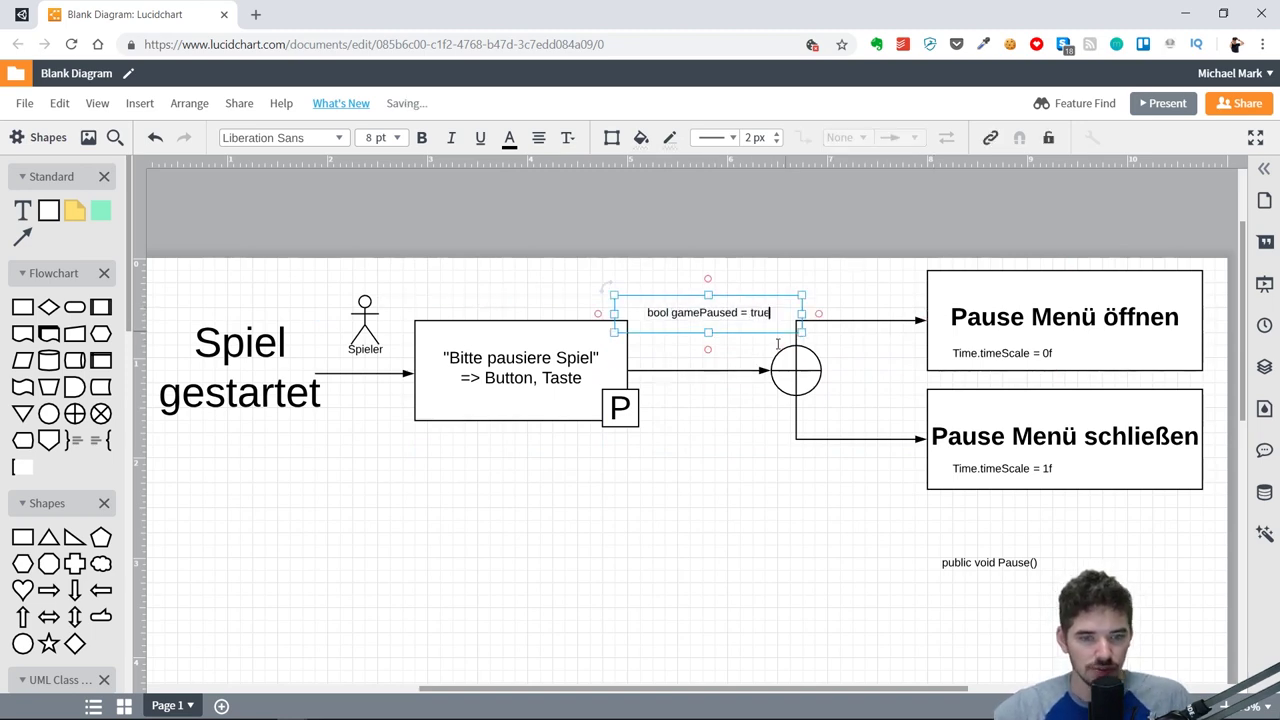
{"action": "left_click_drag", "start_coordinate": [708, 312], "coordinate": [747, 452], "text": "ctrl"}
{"action": "double_click", "coordinate": [747, 452]}
{"action": "left_click", "coordinate": [770, 462]}
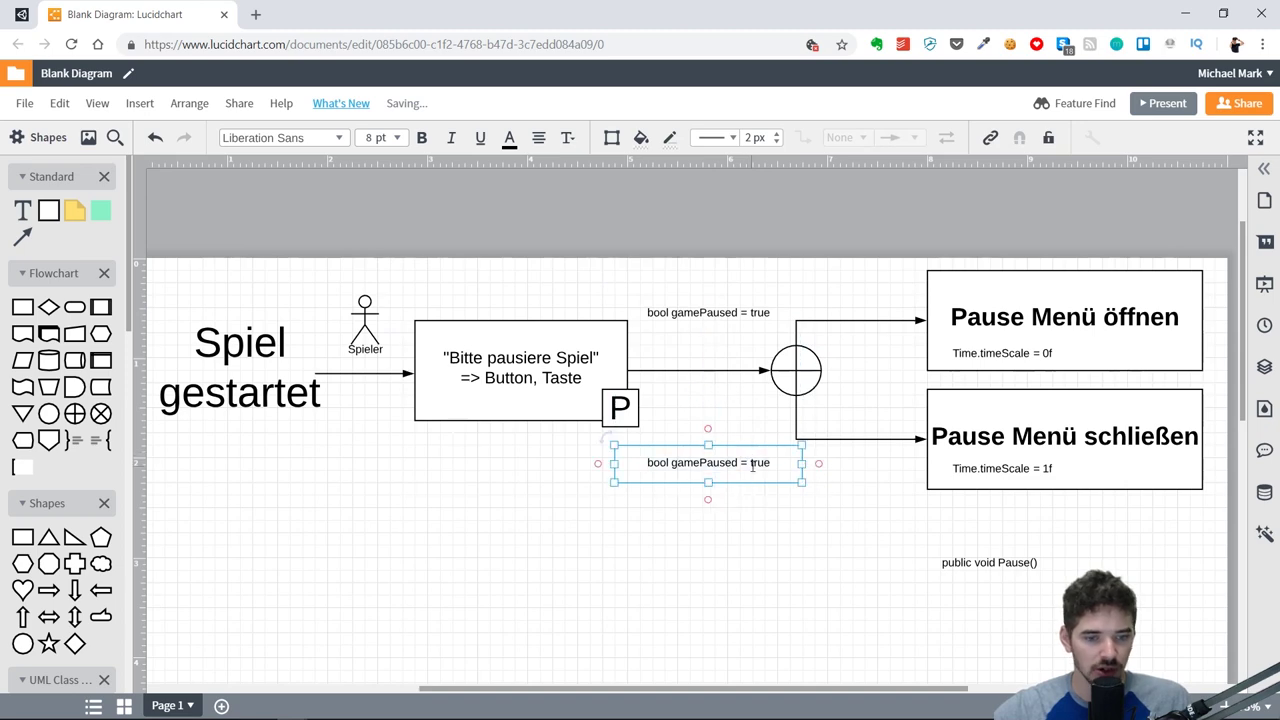
{"action": "key", "text": "BackSpace"}
{"action": "key", "text": "BackSpace"}
{"action": "key", "text": "BackSpace"}
{"action": "type", "text": "false"}
Step: Put the true label on the lower branch and the false label on the upper branch
{"action": "mouse_move", "coordinate": [726, 306]}
{"action": "left_mouse_down"}
{"action": "mouse_move", "coordinate": [726, 354]}
{"action": "mouse_move", "coordinate": [866, 303]}
{"action": "left_mouse_up"}
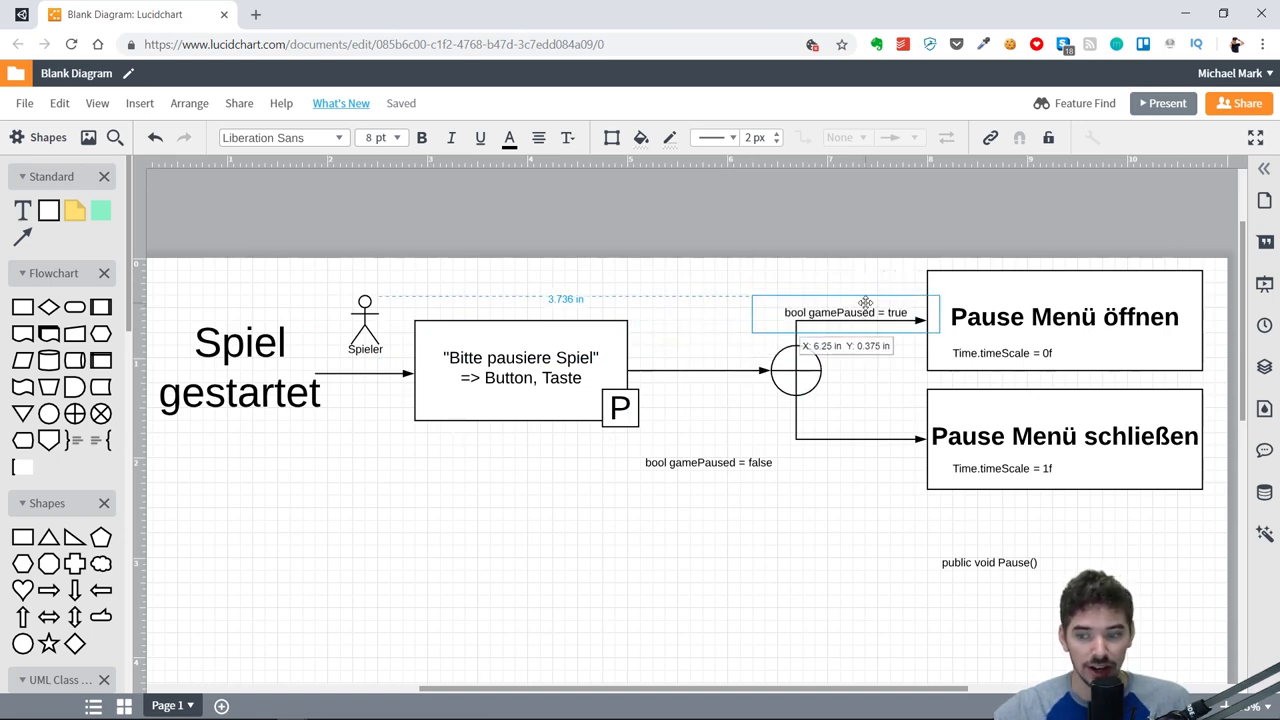
{"action": "mouse_move", "coordinate": [866, 305]}
{"action": "left_mouse_down"}
{"action": "mouse_move", "coordinate": [874, 446]}
{"action": "mouse_move", "coordinate": [860, 458]}
{"action": "mouse_move", "coordinate": [872, 453]}
{"action": "left_mouse_up"}
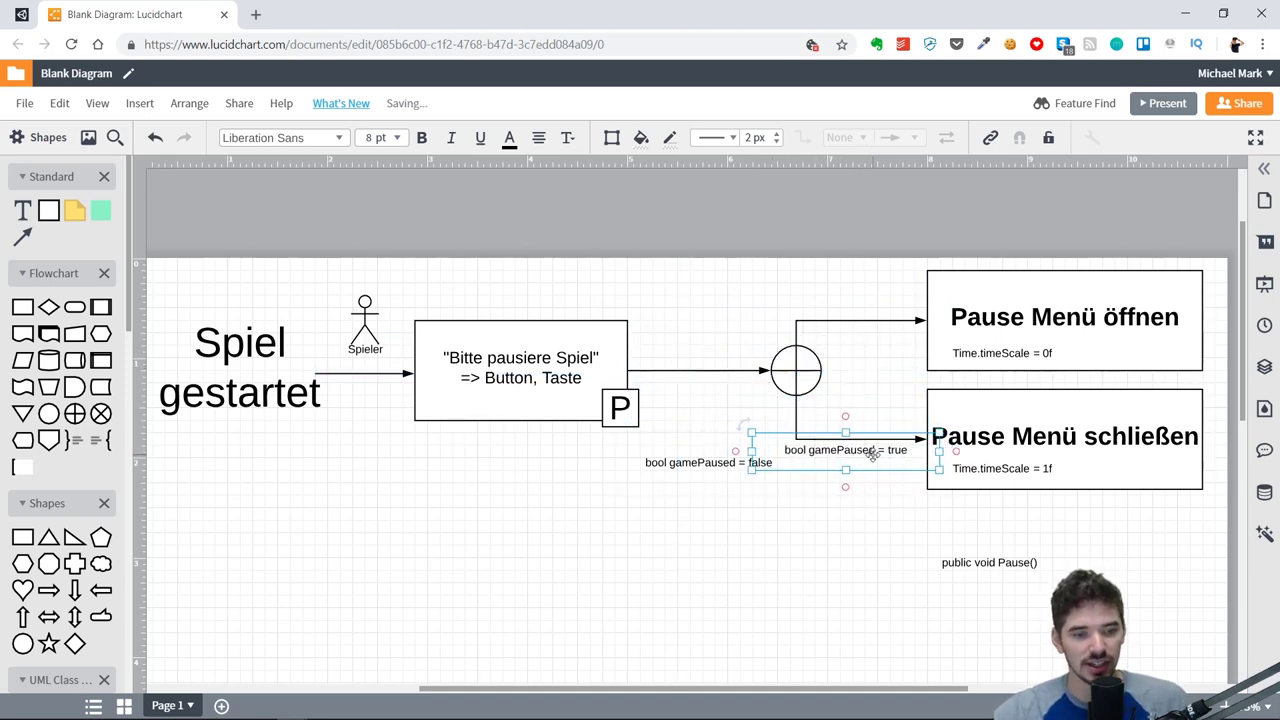
{"action": "left_click", "coordinate": [893, 479]}
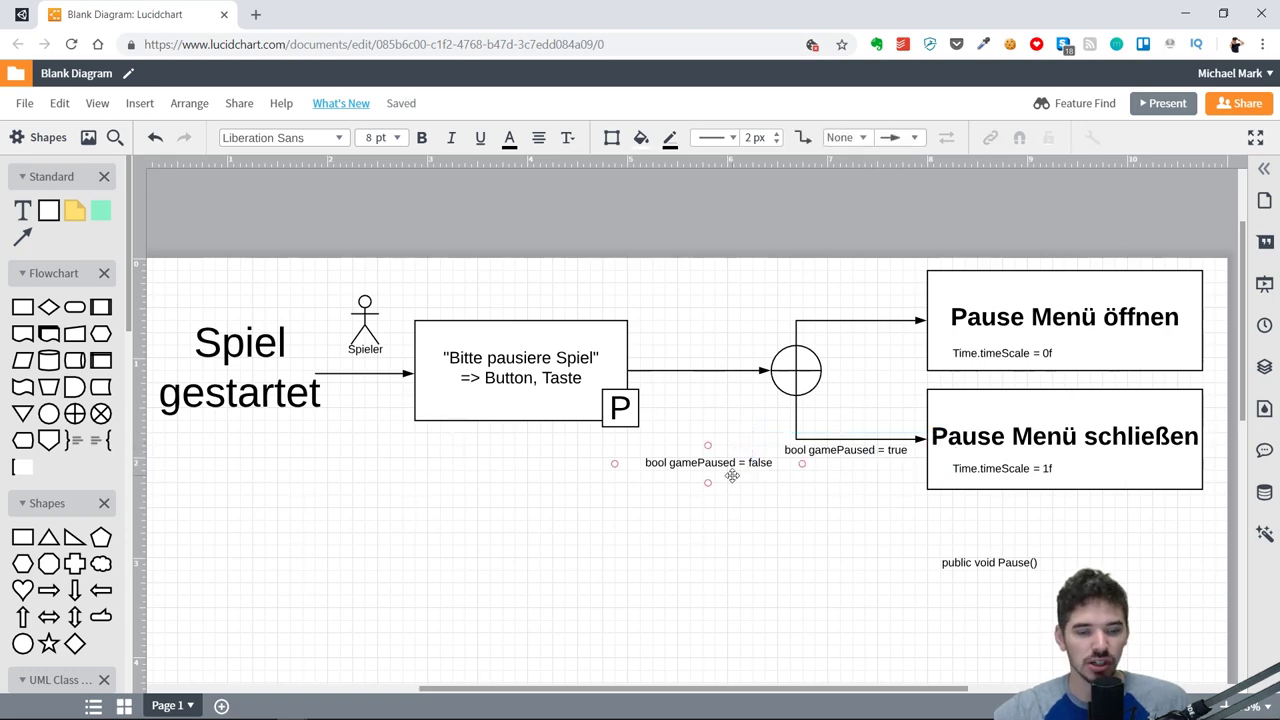
{"action": "left_click_drag", "start_coordinate": [729, 480], "coordinate": [862, 314]}
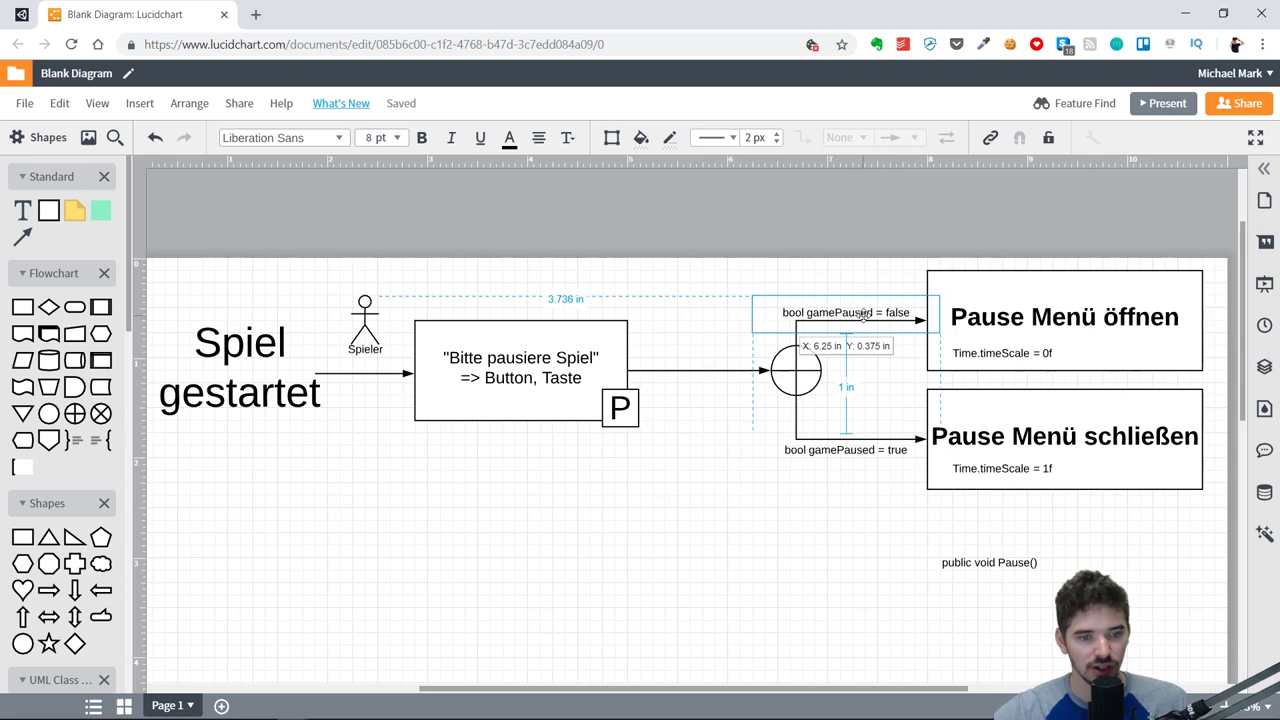
{"action": "left_click", "coordinate": [806, 324]}
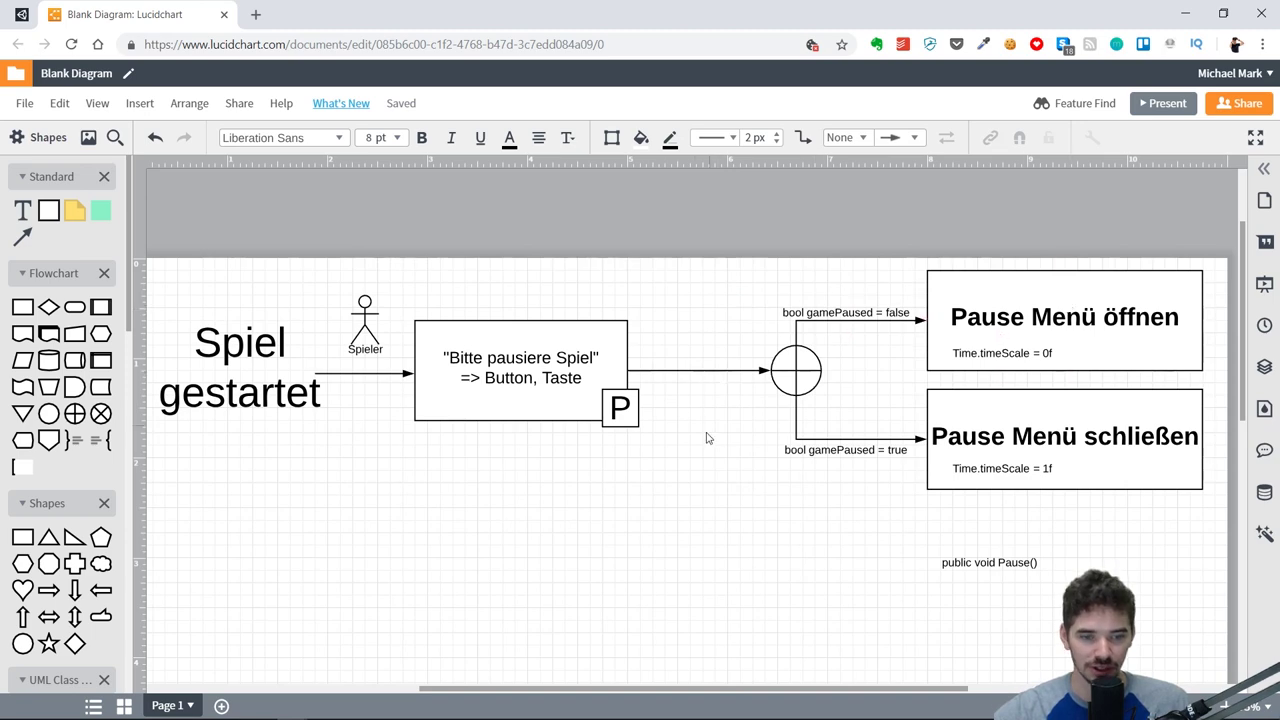
{"action": "left_click", "coordinate": [675, 273]}
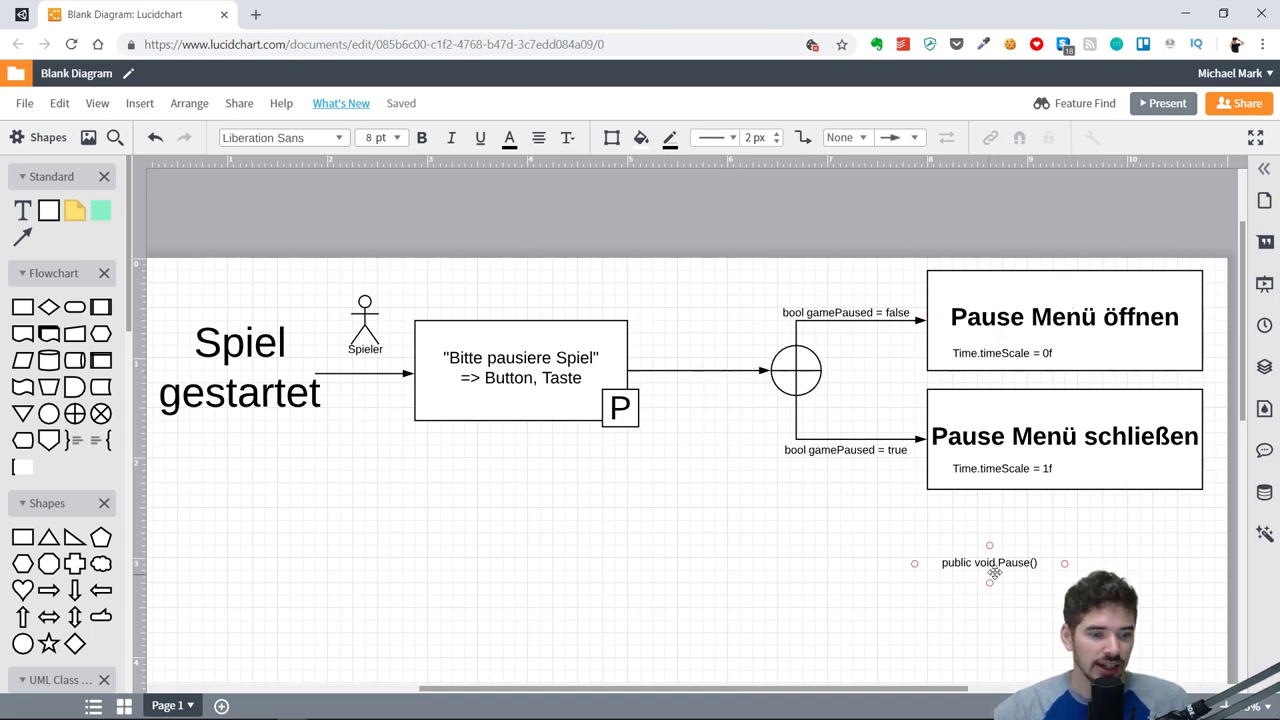
Step: Put 'public void Pause()' under the false label and a 'public void Resume()' copy above the true label
{"action": "mouse_move", "coordinate": [990, 566]}
{"action": "left_mouse_down"}
{"action": "mouse_move", "coordinate": [879, 337]}
{"action": "mouse_move", "coordinate": [870, 343]}
{"action": "left_mouse_up"}
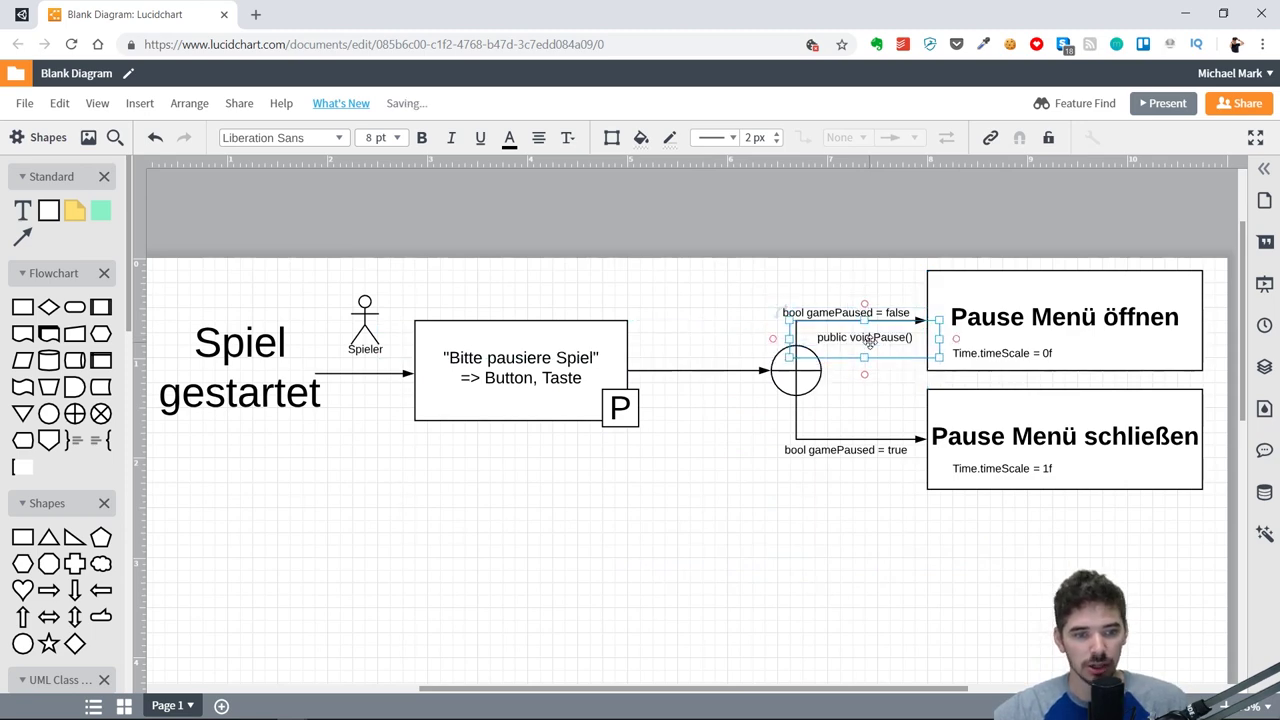
{"action": "left_click", "coordinate": [766, 500]}
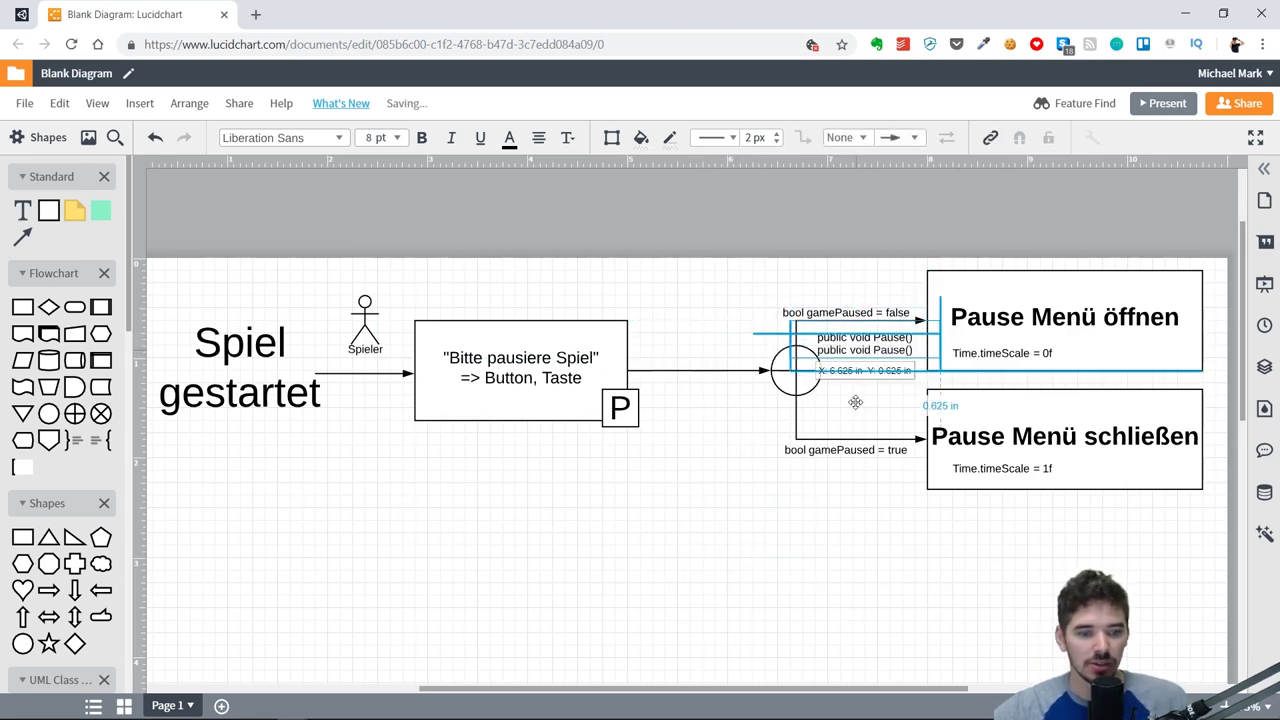
{"action": "mouse_move", "coordinate": [864, 337]}
{"action": "left_mouse_down", "text": "ctrl"}
{"action": "mouse_move", "coordinate": [848, 532]}
{"action": "mouse_move", "coordinate": [874, 538]}
{"action": "left_mouse_up", "text": "ctrl"}
{"action": "double_click", "coordinate": [848, 532]}
{"action": "left_click", "coordinate": [838, 541]}
{"action": "type", "text": "R"}
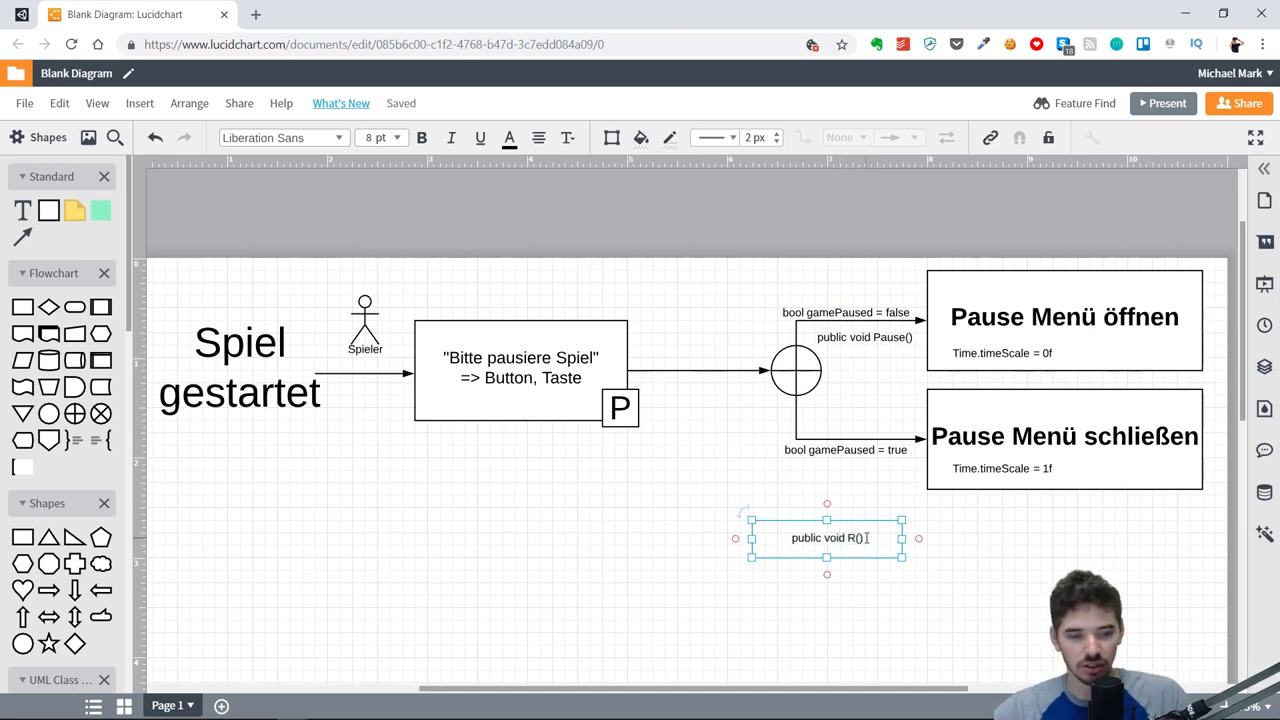
{"action": "type", "text": "esume"}
{"action": "left_click", "coordinate": [871, 591]}
{"action": "mouse_move", "coordinate": [847, 544]}
{"action": "left_mouse_down"}
{"action": "mouse_move", "coordinate": [871, 437]}
{"action": "mouse_move", "coordinate": [884, 431]}
{"action": "left_mouse_up"}
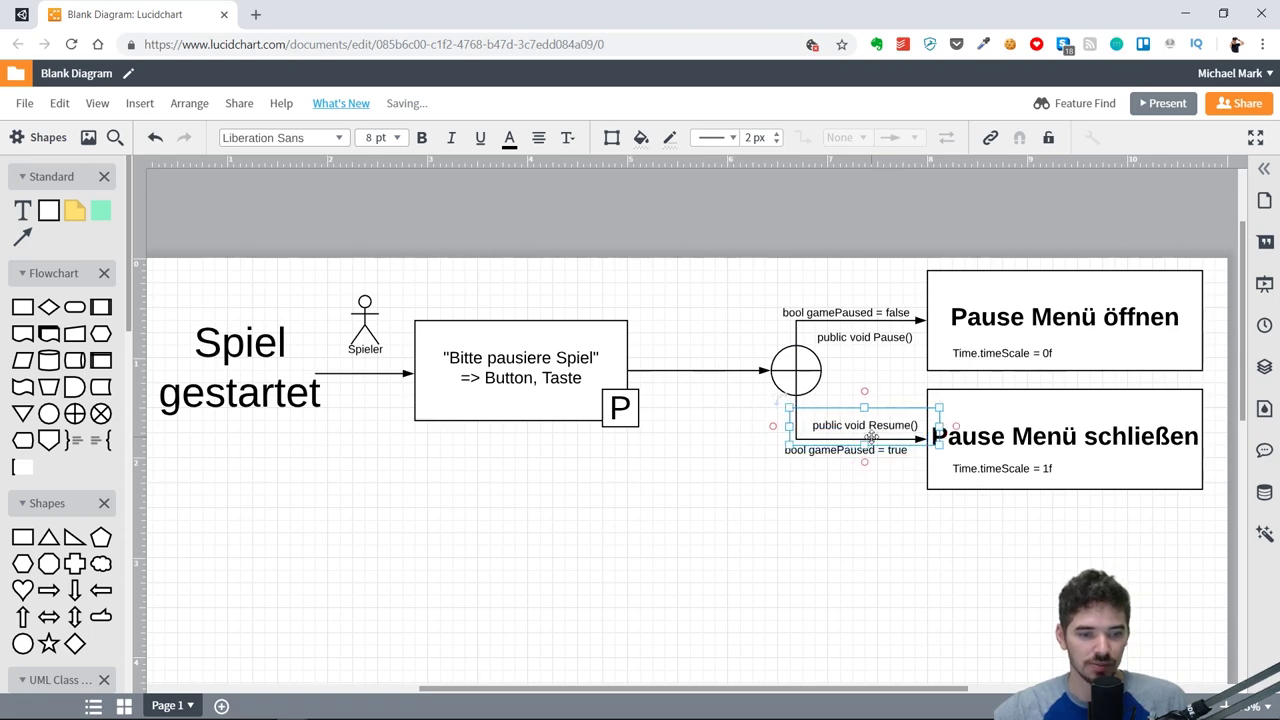
{"action": "left_click", "coordinate": [775, 400]}
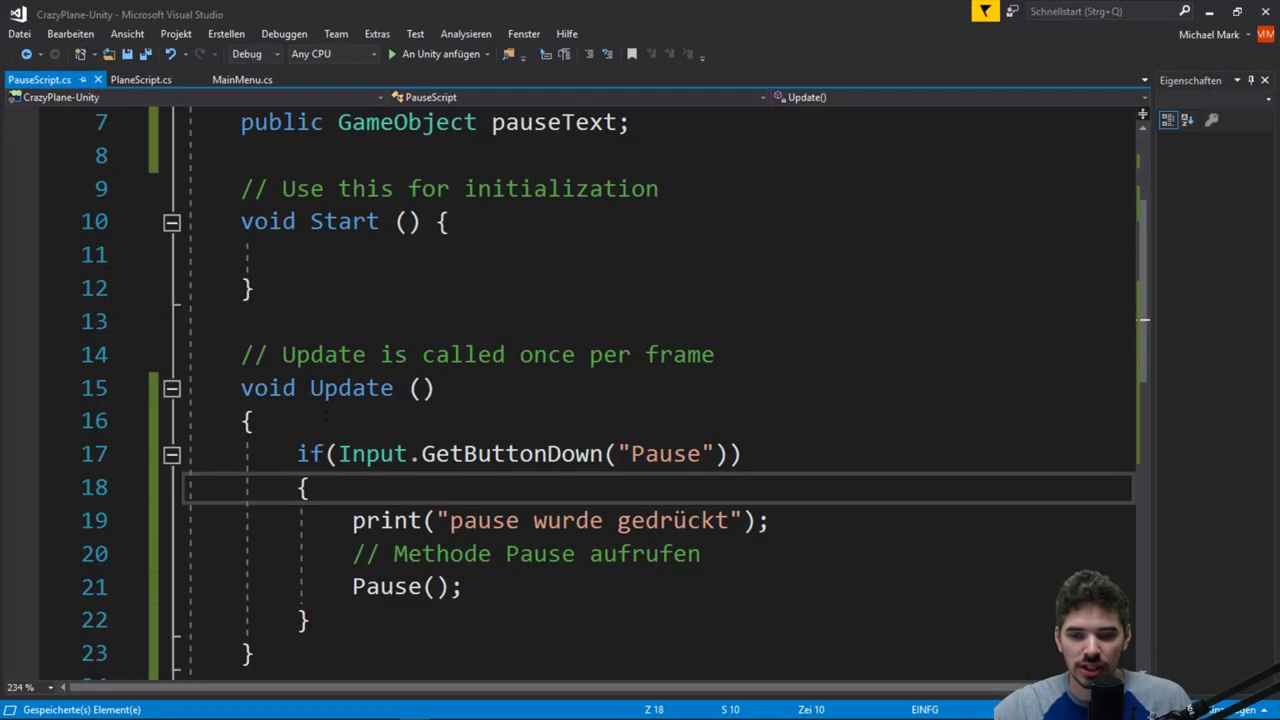
Step: Insert '// Taste für Pause erkennen' on a new line above the if check in Update()
{"action": "left_click_drag", "start_coordinate": [310, 388], "coordinate": [434, 388]}
{"action": "left_click_drag", "start_coordinate": [297, 453], "coordinate": [748, 453]}
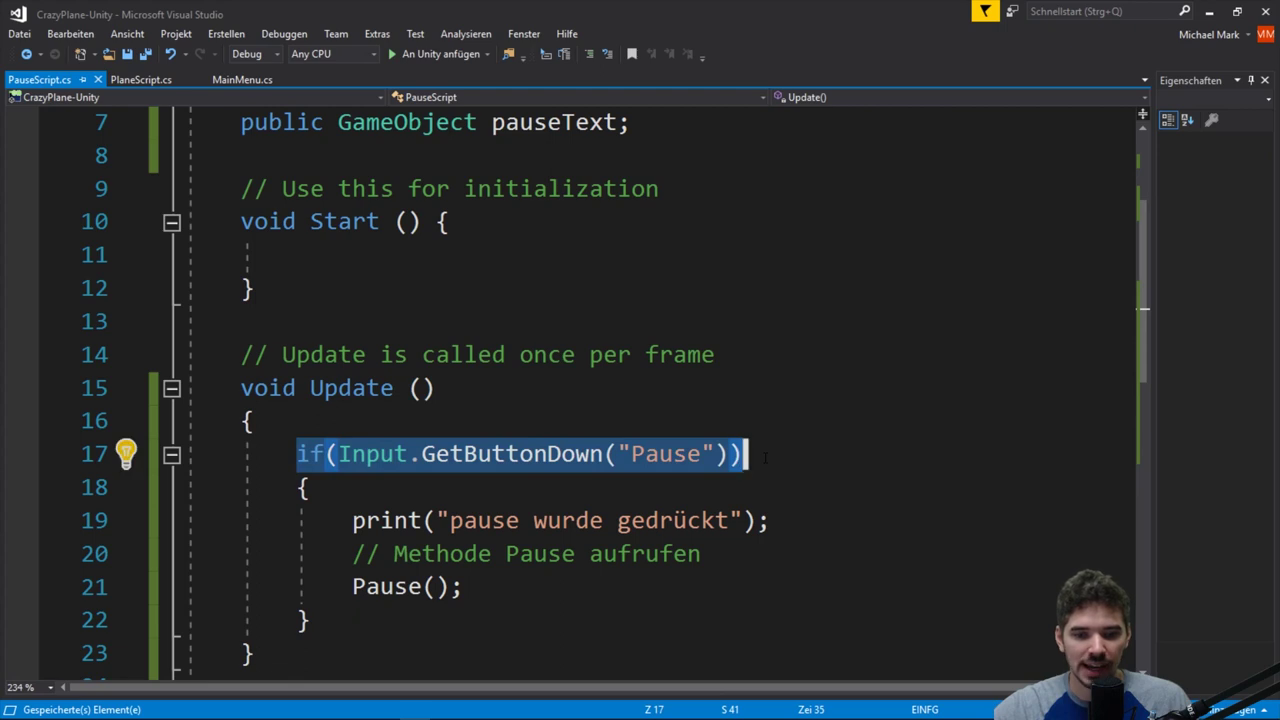
{"action": "left_click", "coordinate": [765, 457]}
{"action": "left_click", "coordinate": [430, 428]}
{"action": "key", "text": "Return"}
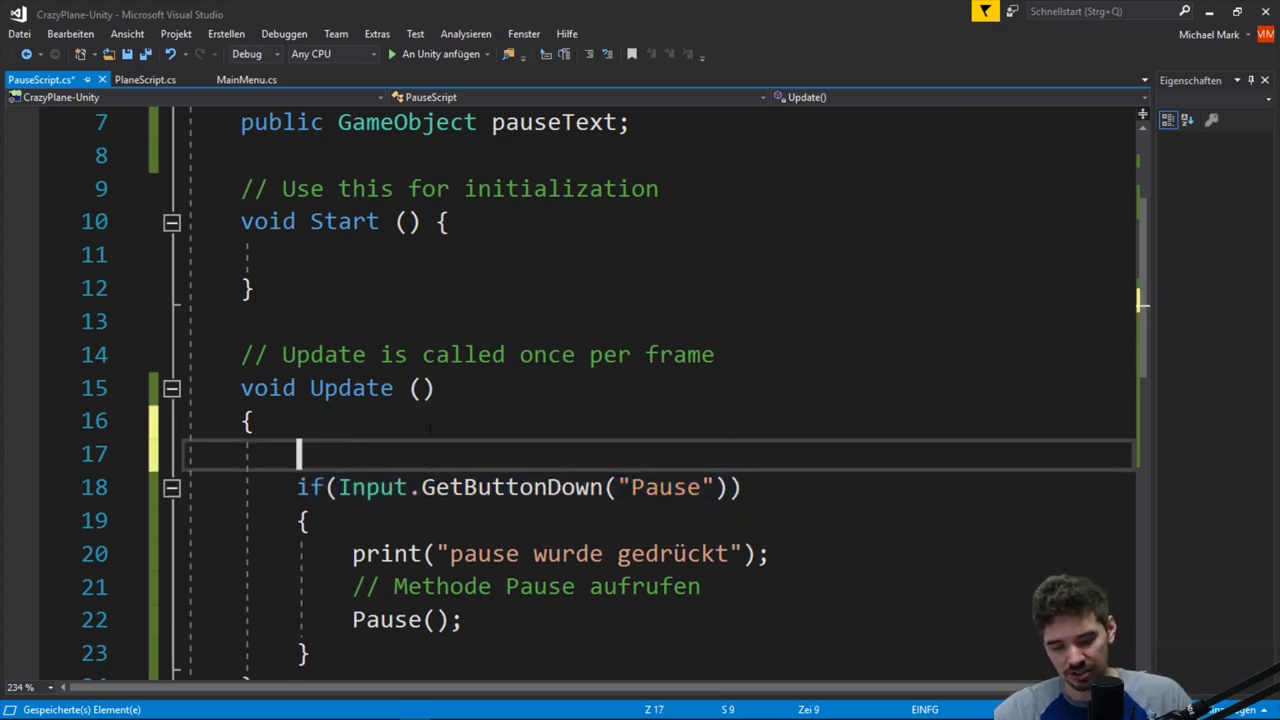
{"action": "type", "text": "// Taste für Paus"}
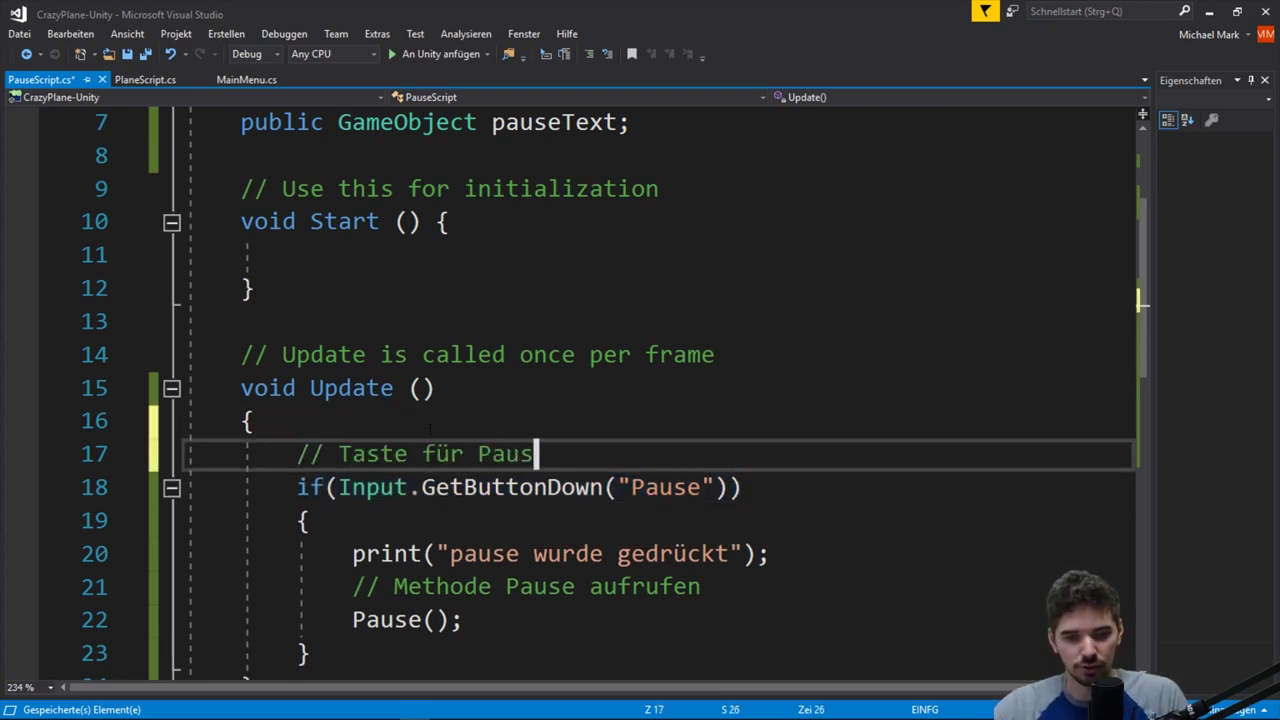
{"action": "type", "text": "e erkennen"}
Step: Look over the GetButtonDown condition and the Pause(); call below it
{"action": "left_click", "coordinate": [480, 490]}
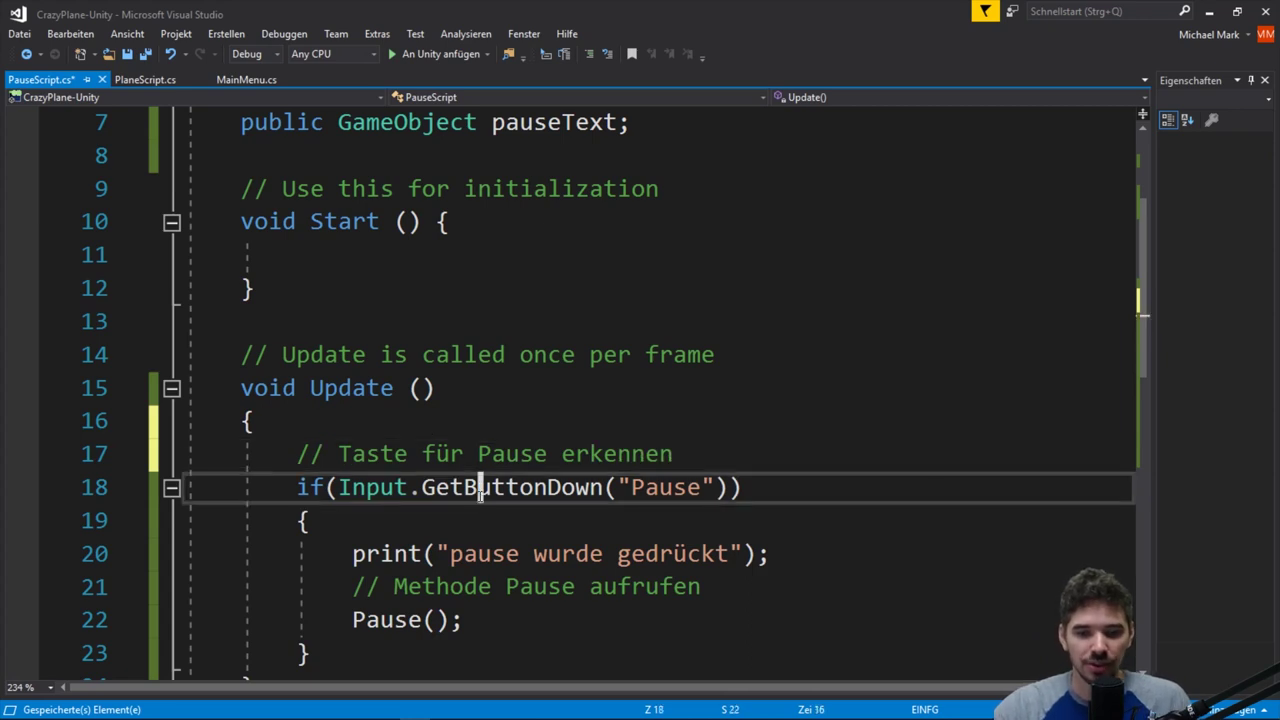
{"action": "double_click", "coordinate": [480, 490]}
{"action": "left_click_drag", "start_coordinate": [331, 487], "coordinate": [705, 487]}
{"action": "scroll", "coordinate": [705, 487], "scroll_direction": "down", "scroll_amount": 1}
{"action": "left_click", "coordinate": [549, 486]}
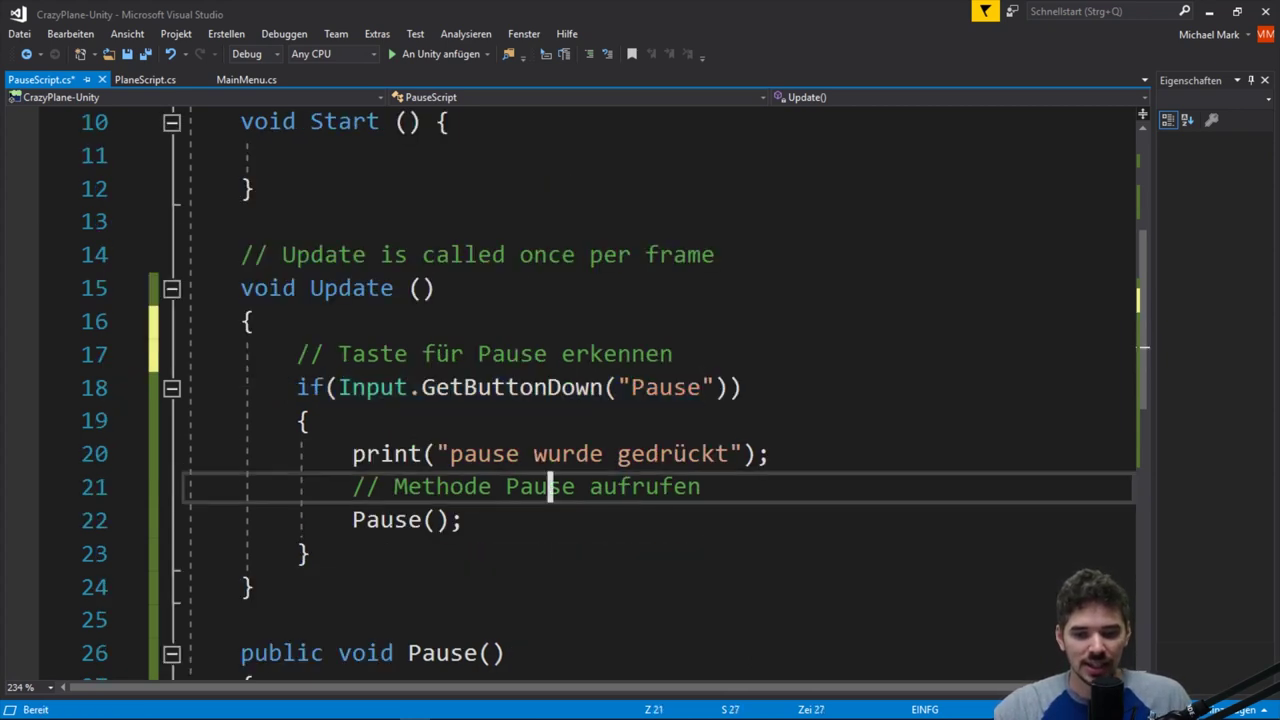
{"action": "left_click_drag", "start_coordinate": [352, 520], "coordinate": [462, 520]}
{"action": "left_click", "coordinate": [464, 520]}
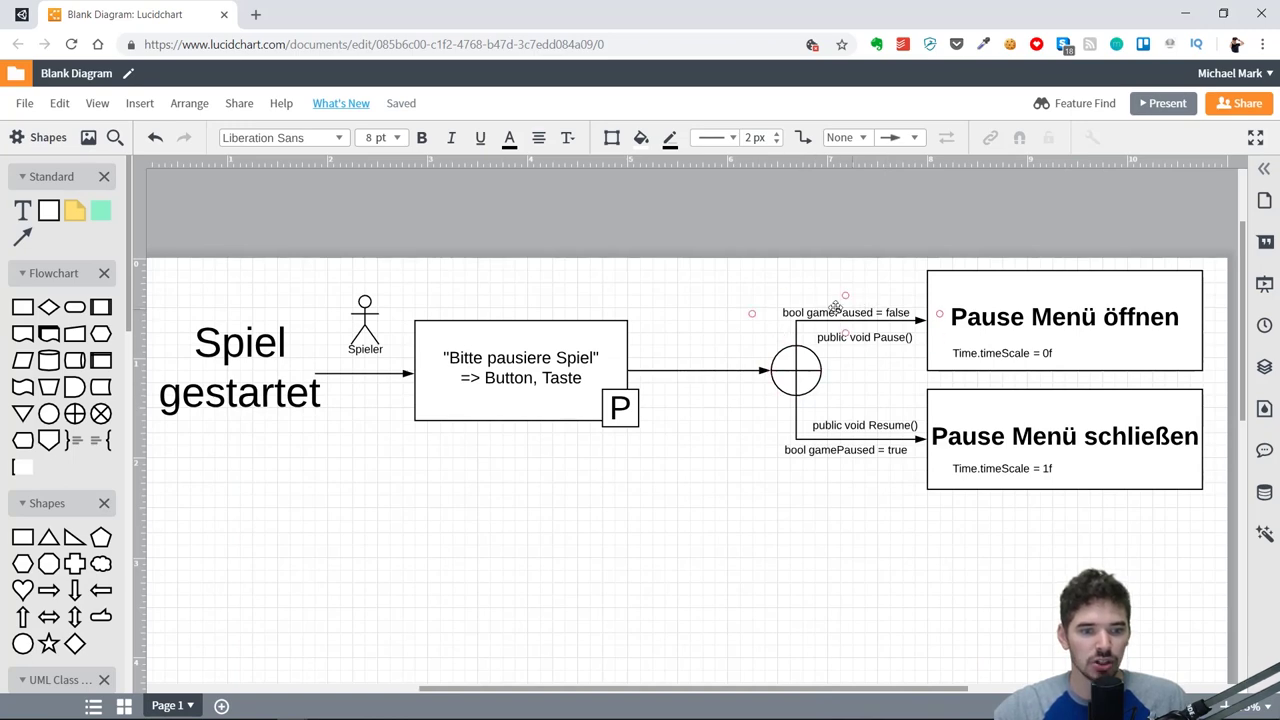
Step: Duplicate the 'bool gamePaused = false' label onto the arrow leading into the decision circle
{"action": "left_click", "coordinate": [845, 312]}
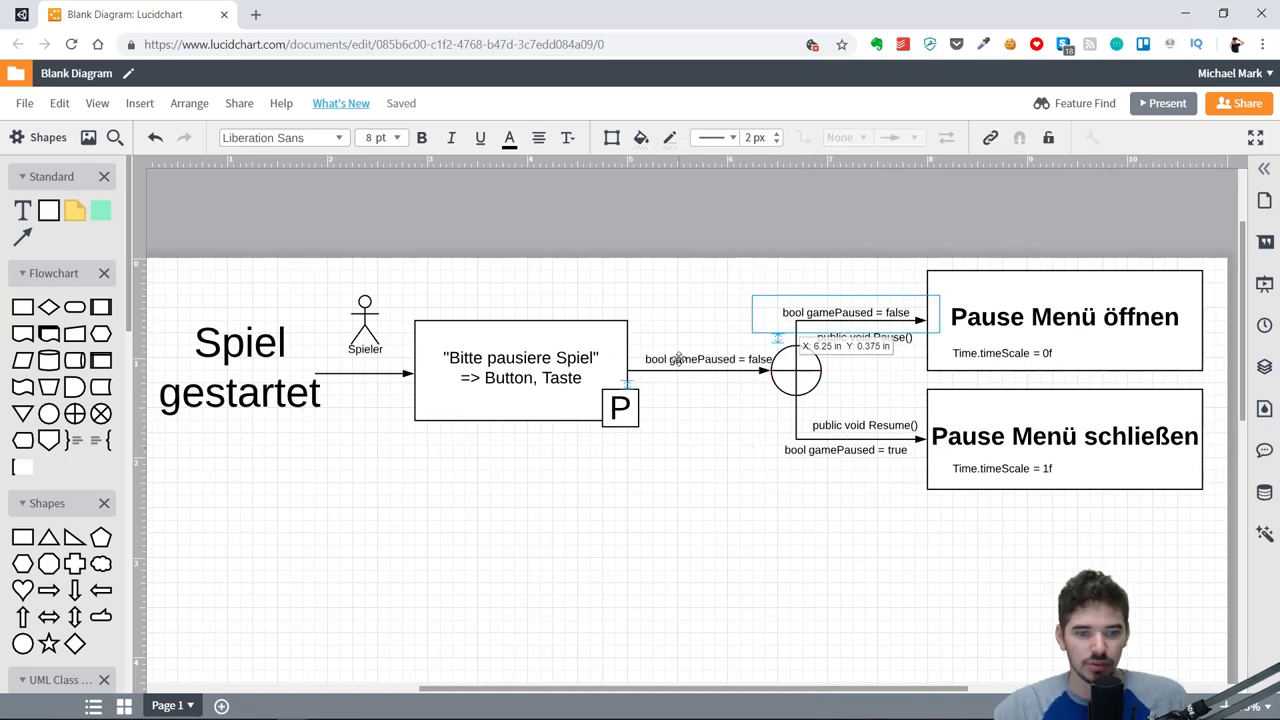
{"action": "left_click_drag", "start_coordinate": [845, 312], "coordinate": [707, 359], "text": "ctrl"}
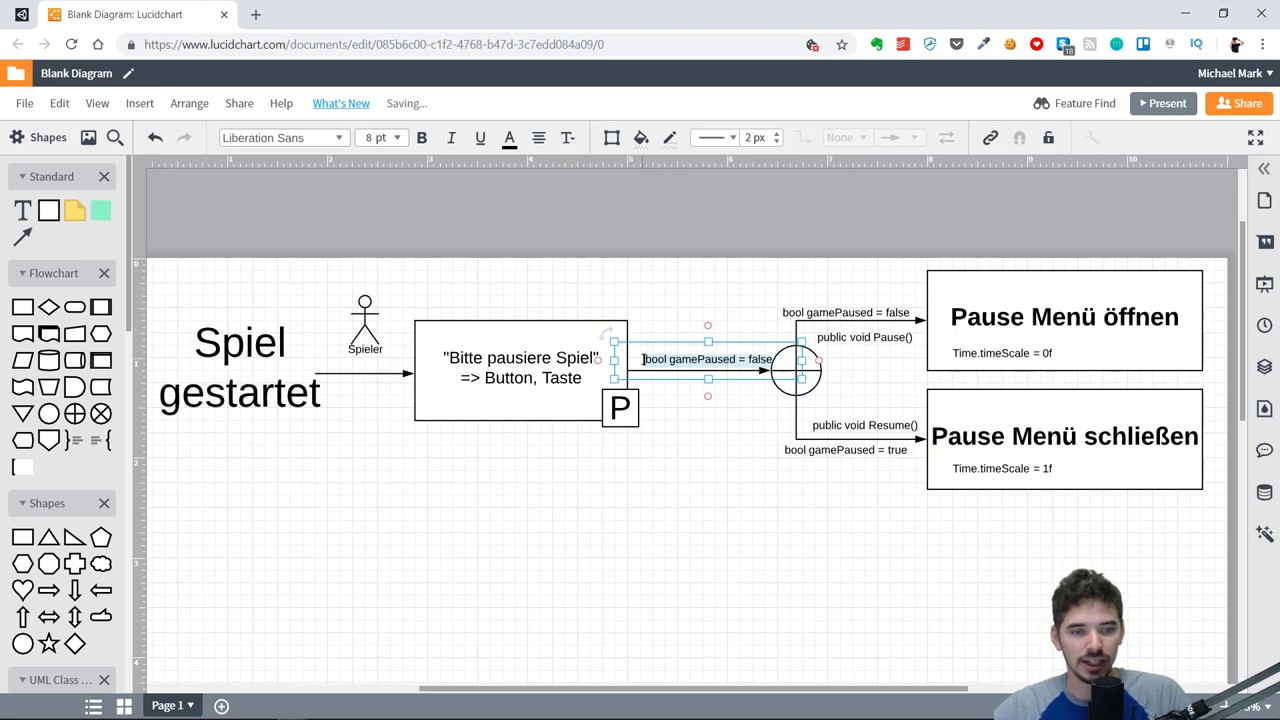
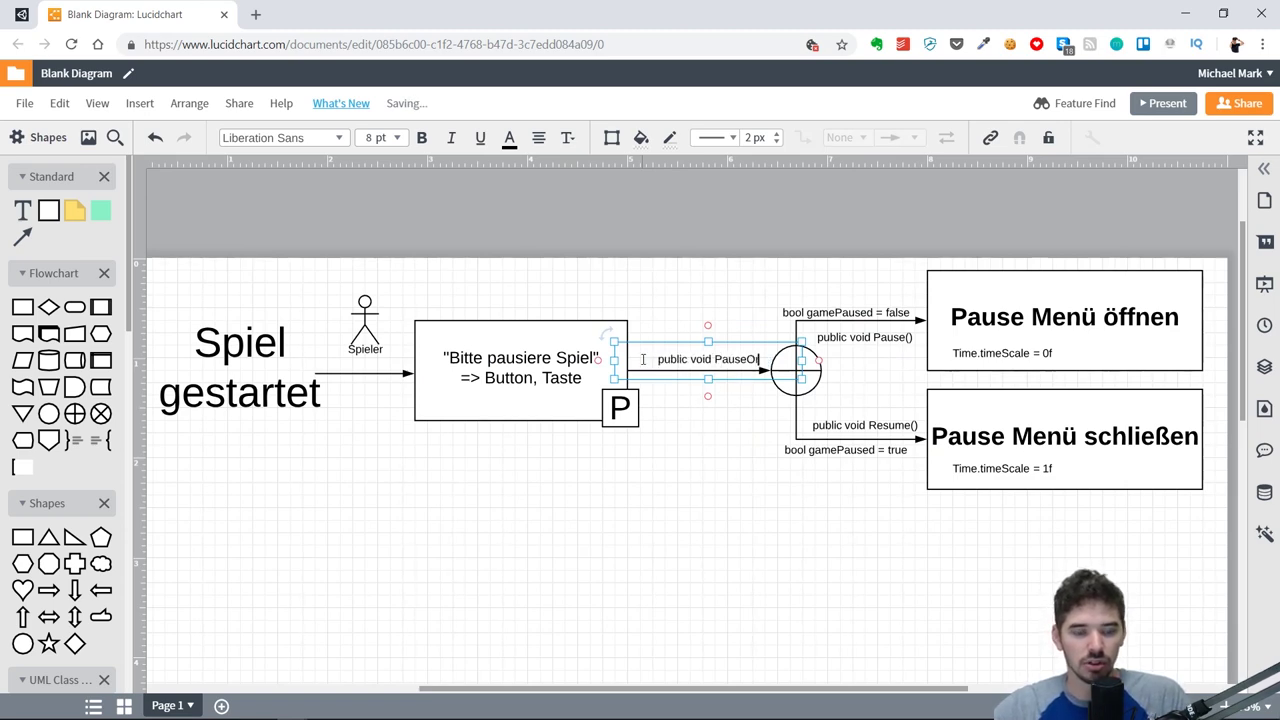
Step: Finish typing the connector label as 'public void PauseOrResume()' and exit label editing
{"action": "type", "text": "esume()"}
{"action": "key", "text": "Escape"}
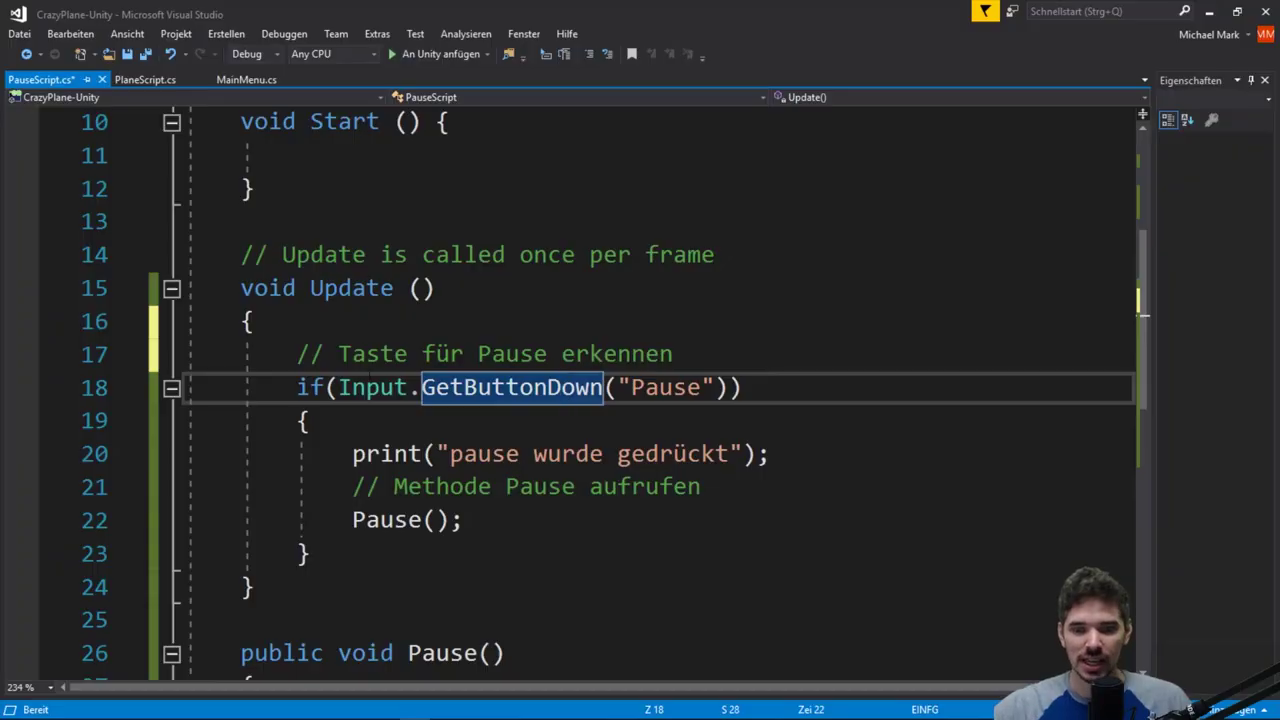
Step: Delete the Pause(); call from Update's if block and open a blank line above Pause()
{"action": "left_click_drag", "start_coordinate": [486, 424], "coordinate": [350, 422]}
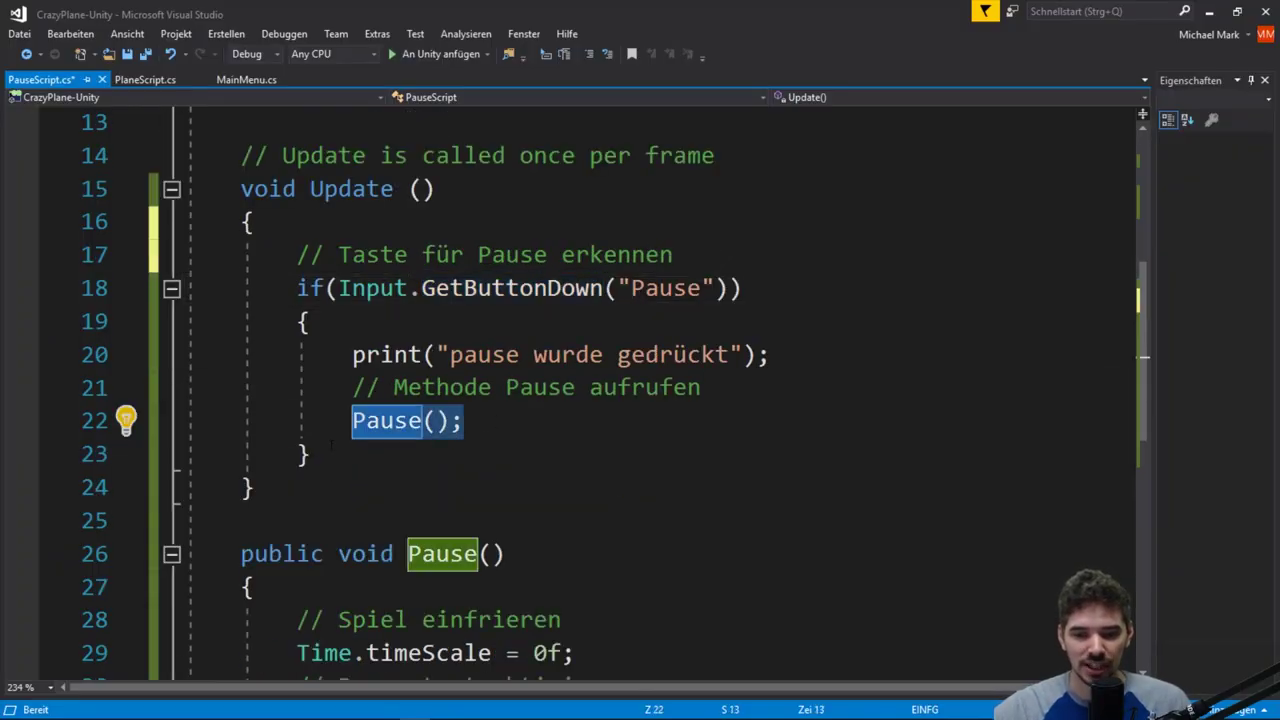
{"action": "key", "text": "BackSpace"}
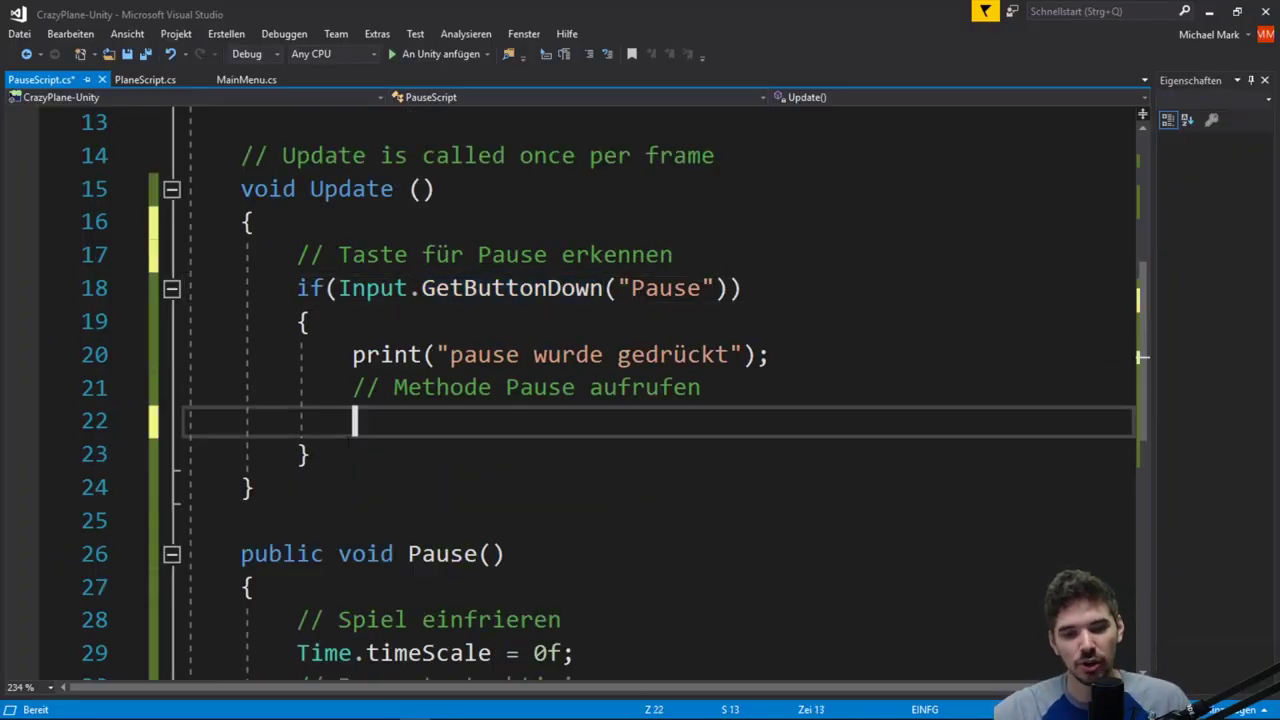
{"action": "scroll", "coordinate": [300, 440], "scroll_direction": "down", "scroll_amount": 1}
{"action": "left_click", "coordinate": [281, 427]}
{"action": "key", "text": "Return"}
{"action": "key", "text": "Return"}
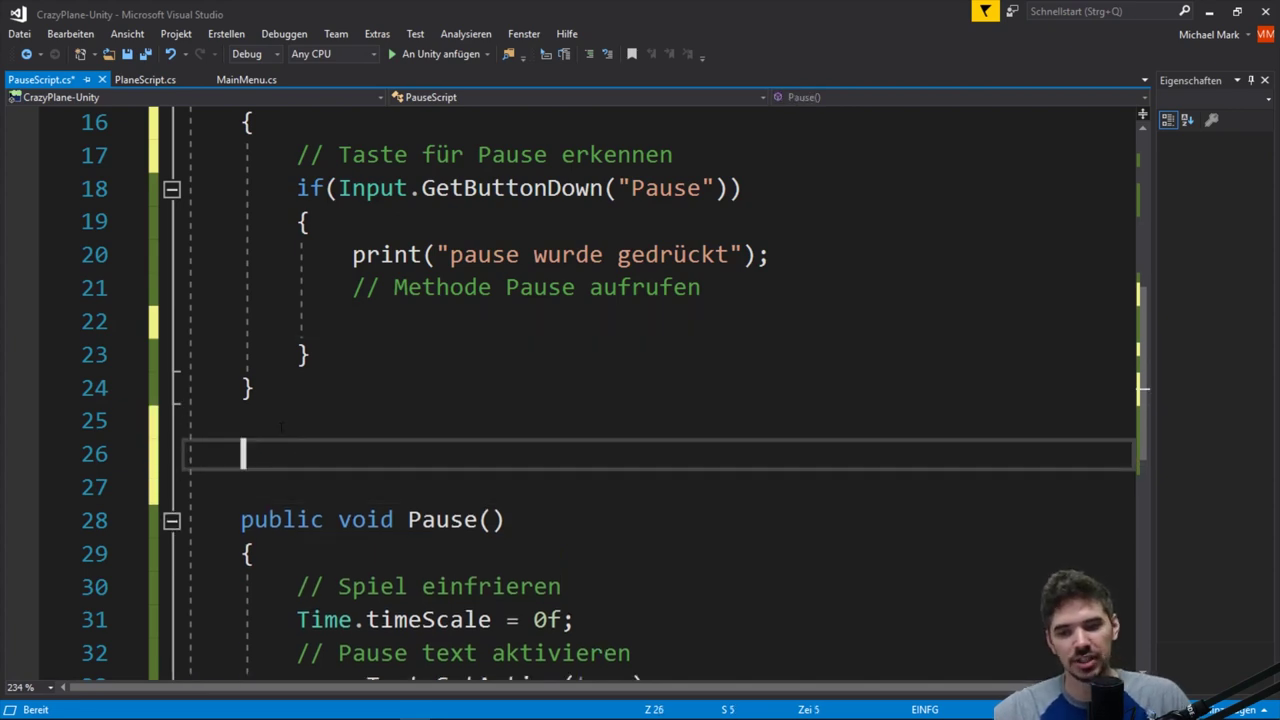
Step: Declare public void PauseOrResume() with the comment 'Ist das Spiel derzeit pausiert?'
{"action": "type", "text": "public void PauseOrResume("}
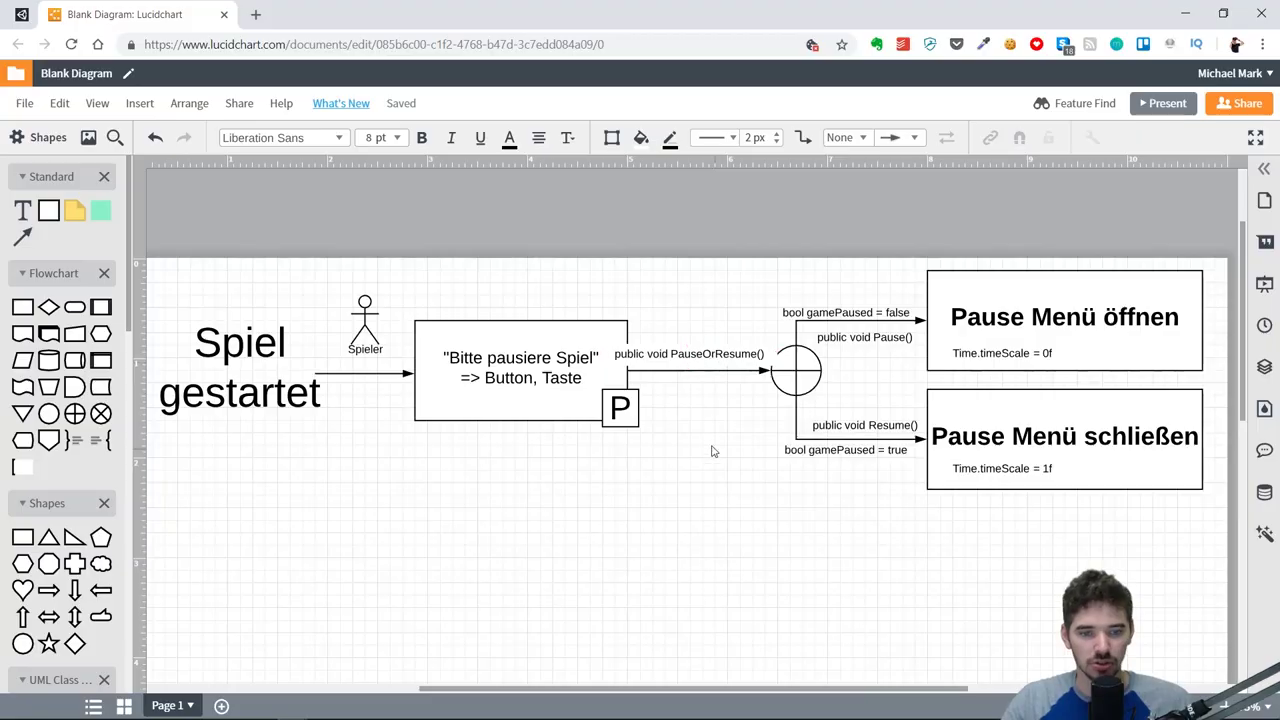
{"action": "key", "text": "alt+Tab"}
{"action": "type", "text": "PauseOrR"}
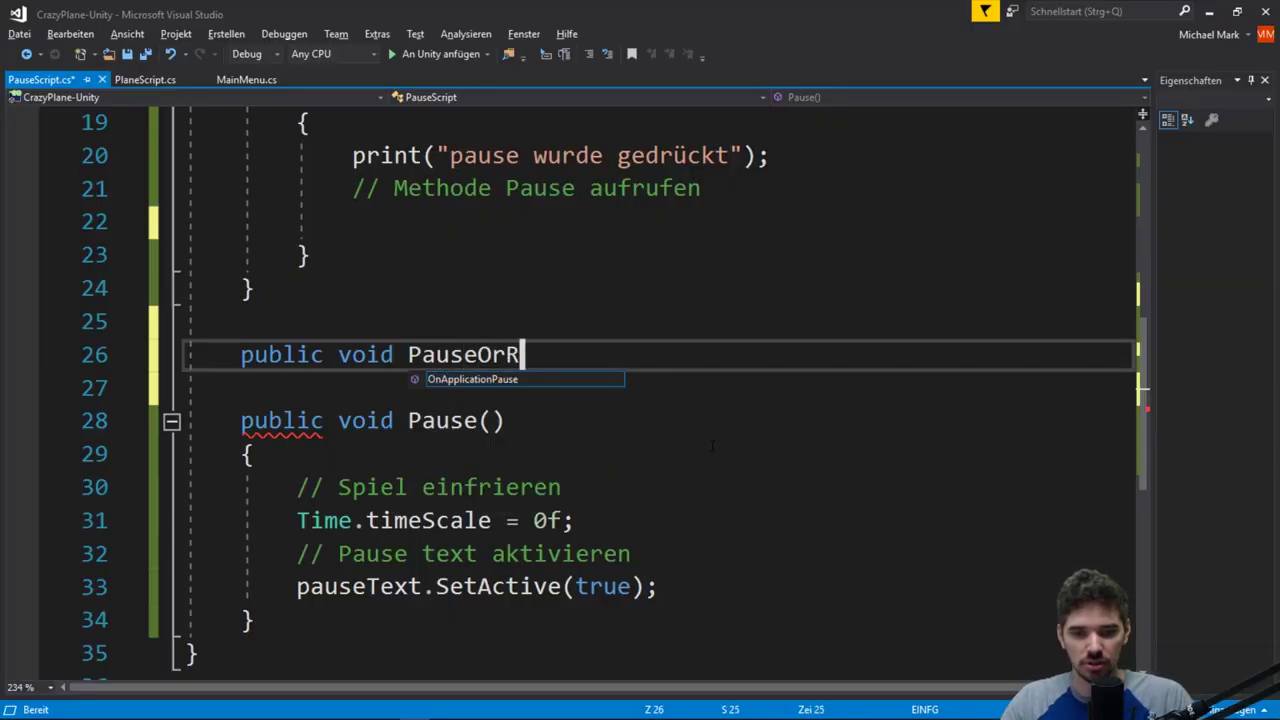
{"action": "type", "text": "esume()"}
{"action": "key", "text": "Return"}
{"action": "type", "text": "{"}
{"action": "key", "text": "Return"}
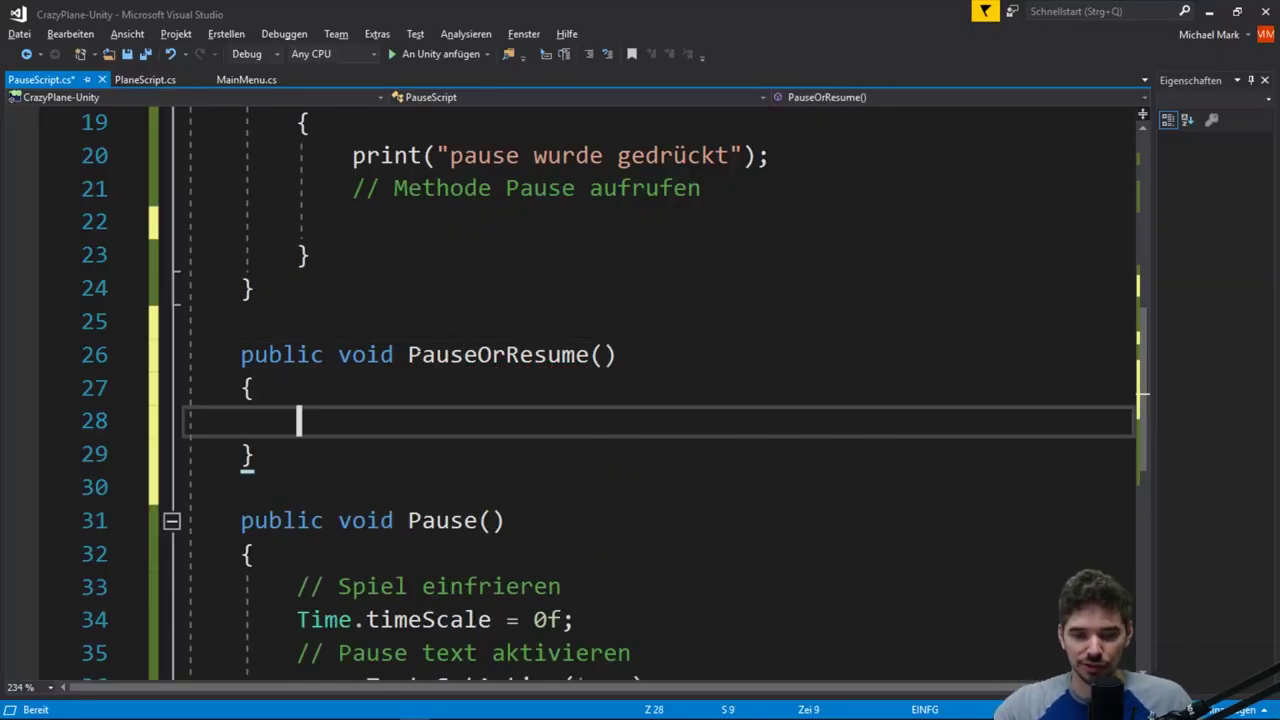
{"action": "type", "text": "// "}
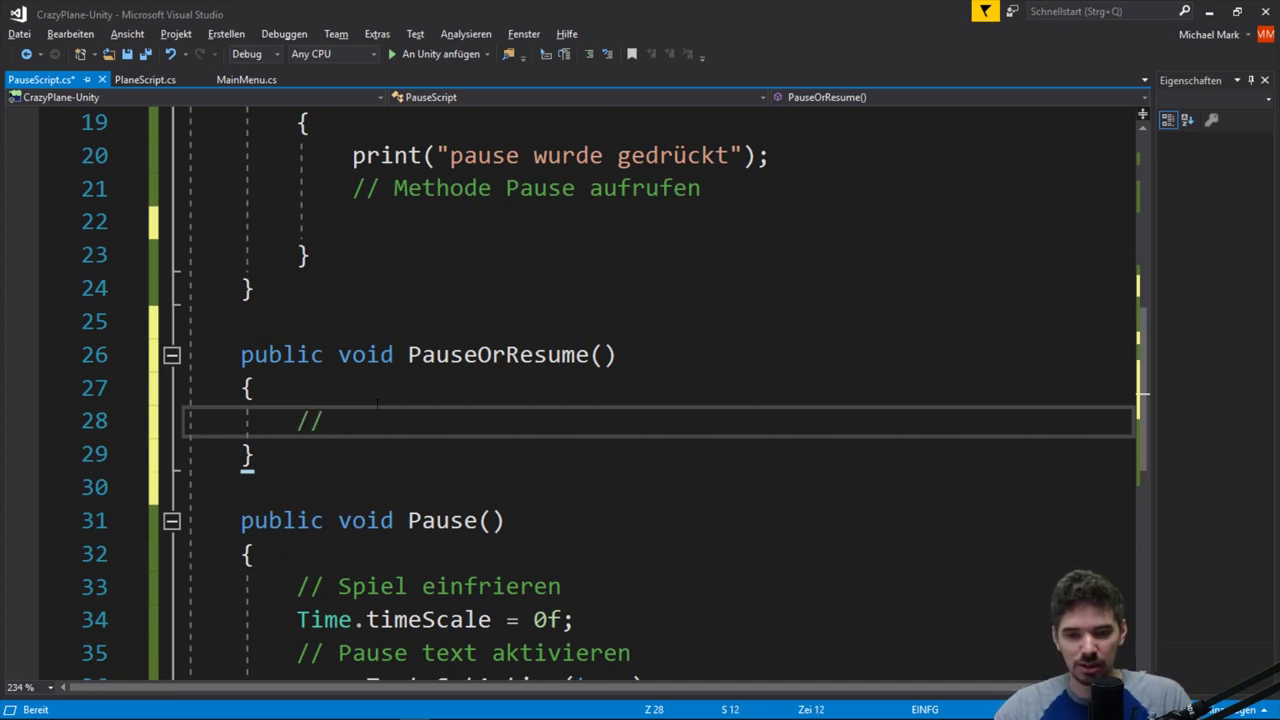
{"action": "type", "text": "Ist das S"}
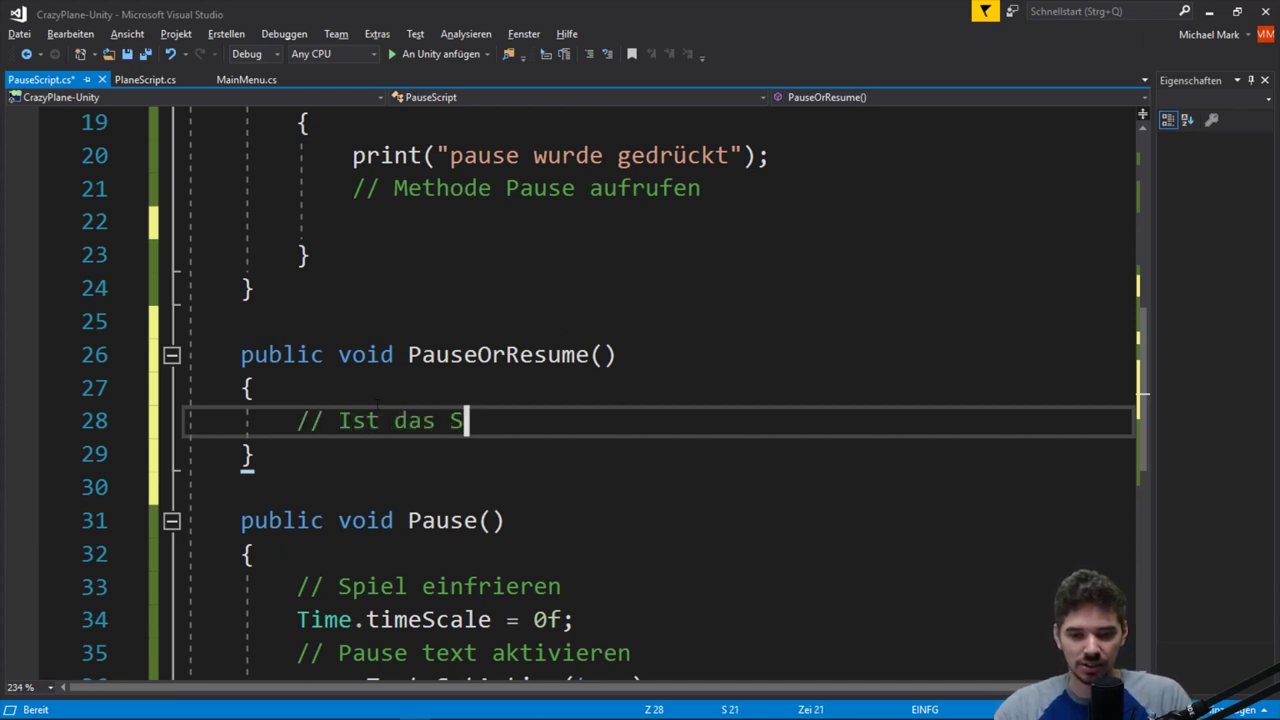
{"action": "type", "text": "piel derzeit pau"}
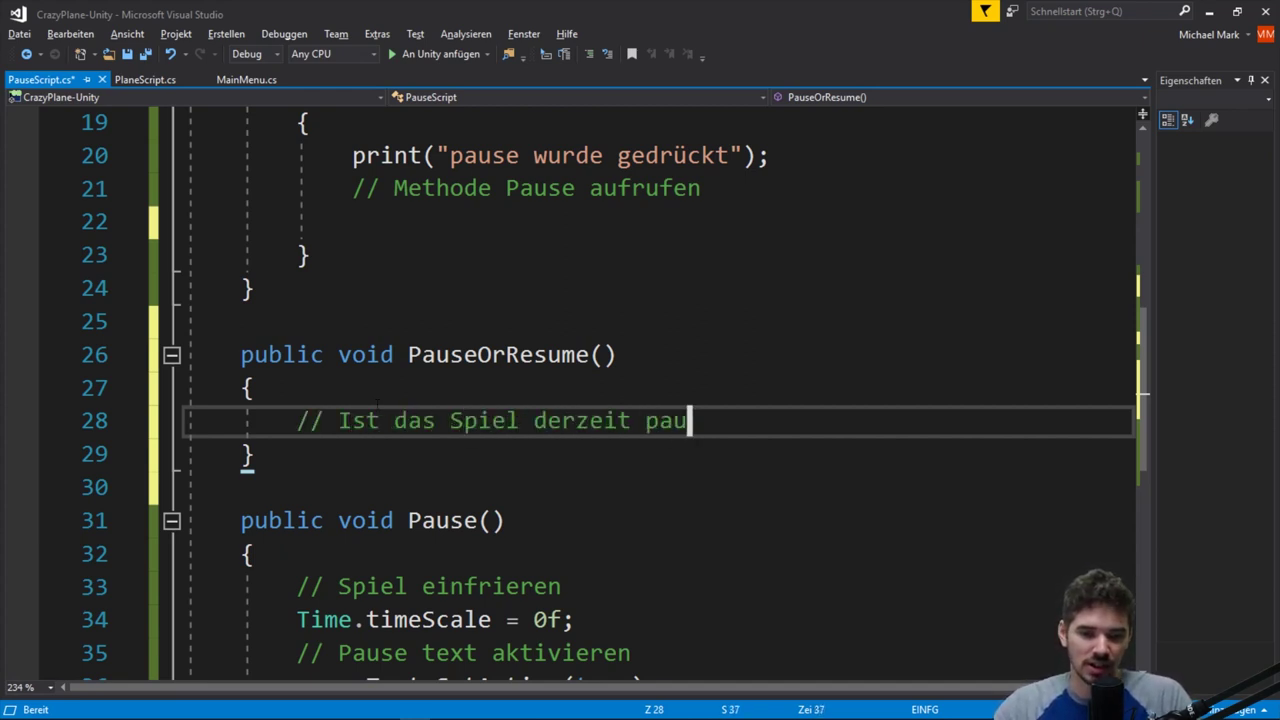
{"action": "type", "text": "siert?"}
{"action": "key", "text": "Return"}
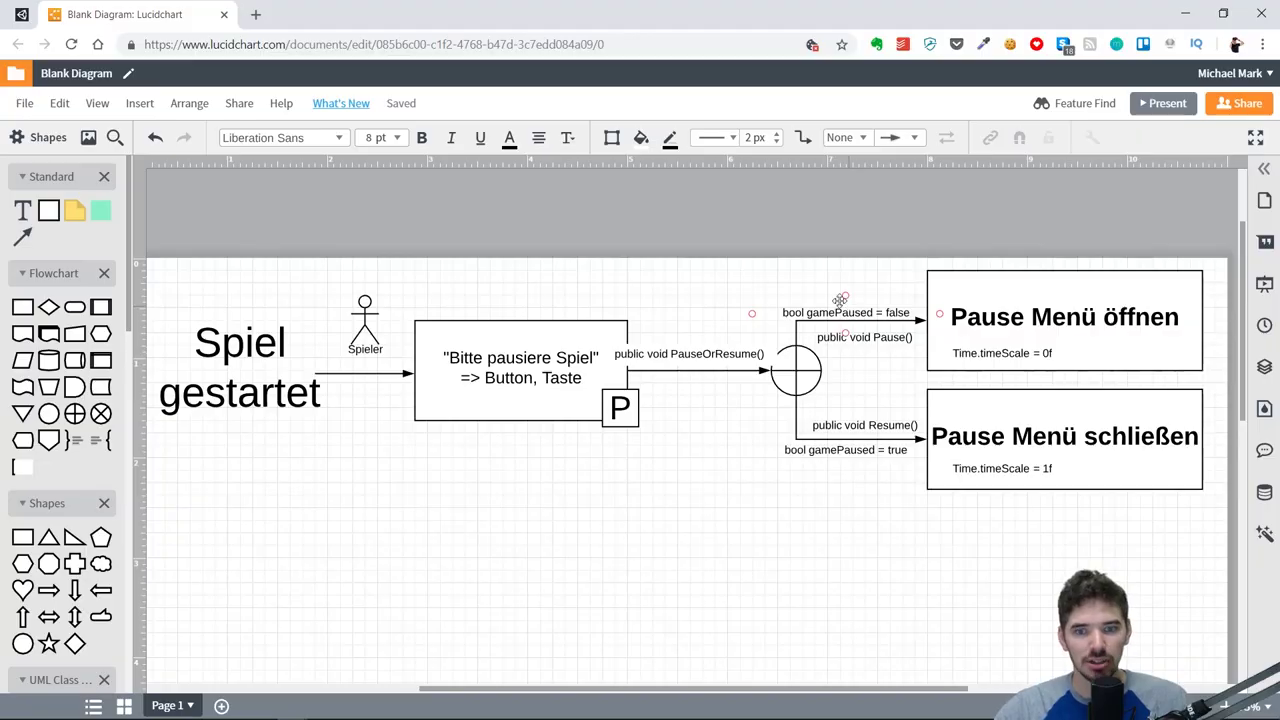
Step: Declare a public bool gamePaused field below pauseText and save
{"action": "scroll", "coordinate": [443, 292], "scroll_direction": "up", "scroll_amount": 7}
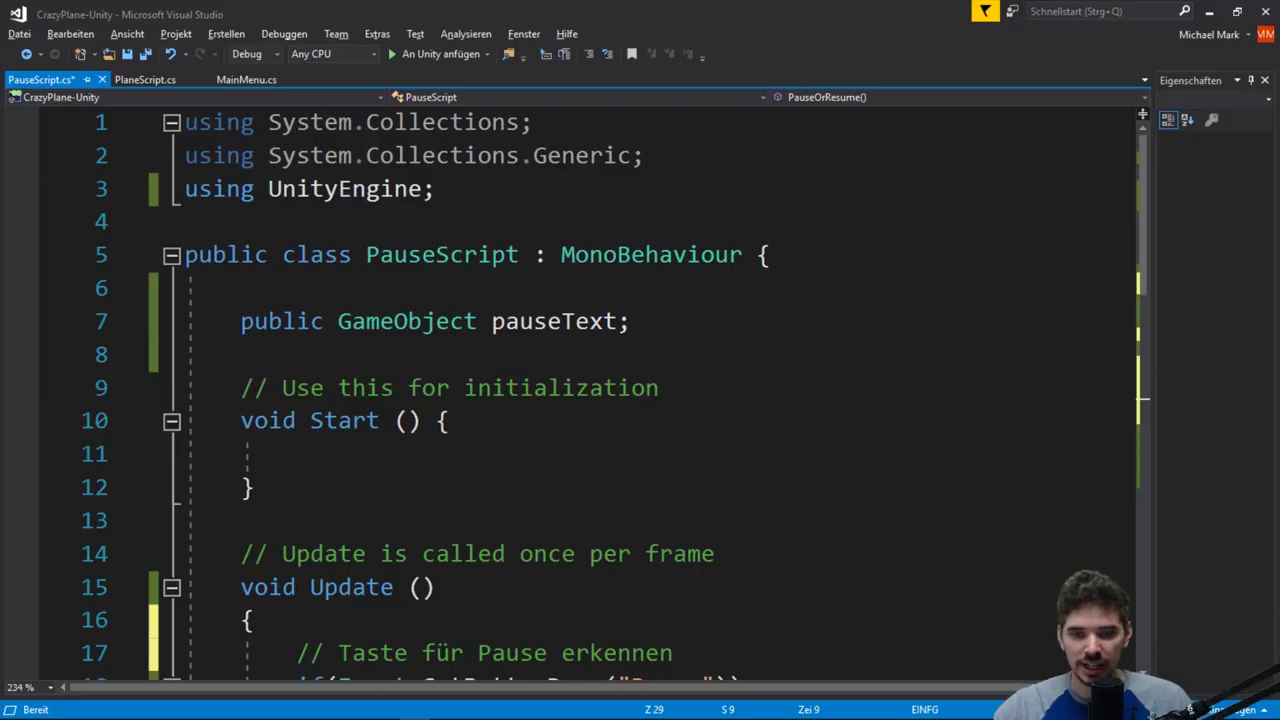
{"action": "left_click", "coordinate": [677, 325]}
{"action": "key", "text": "Return"}
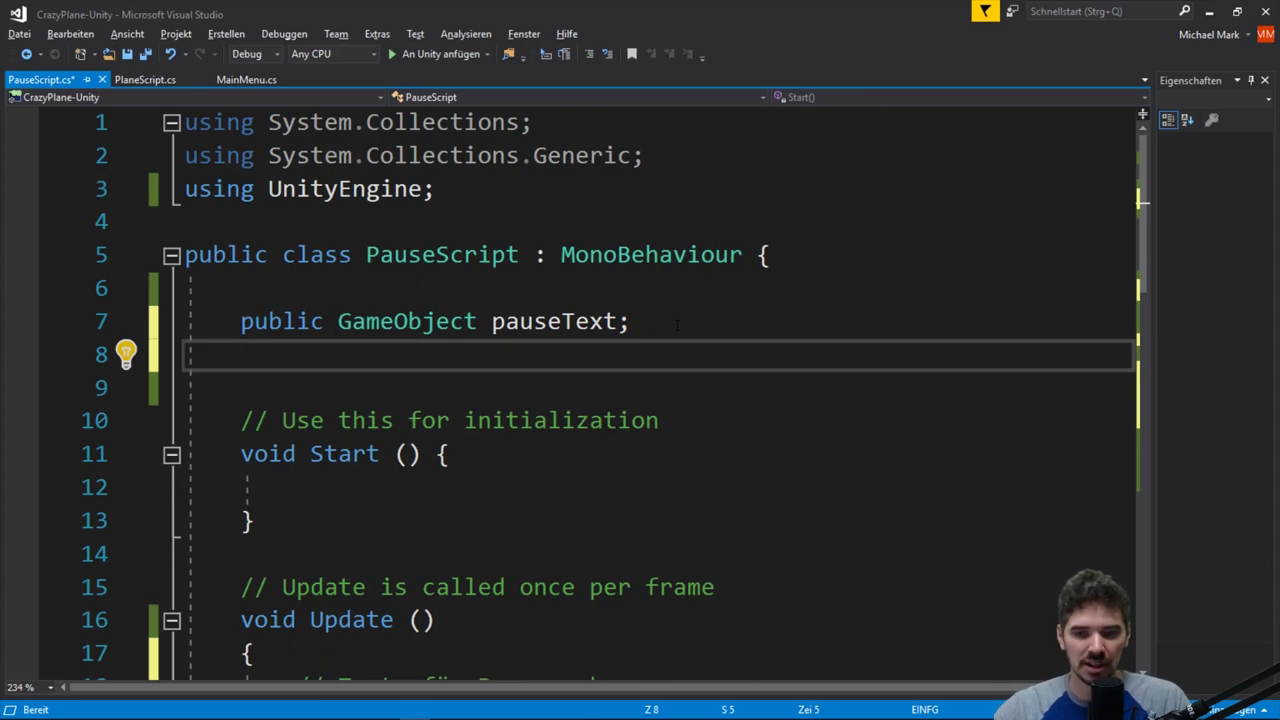
{"action": "type", "text": "public"}
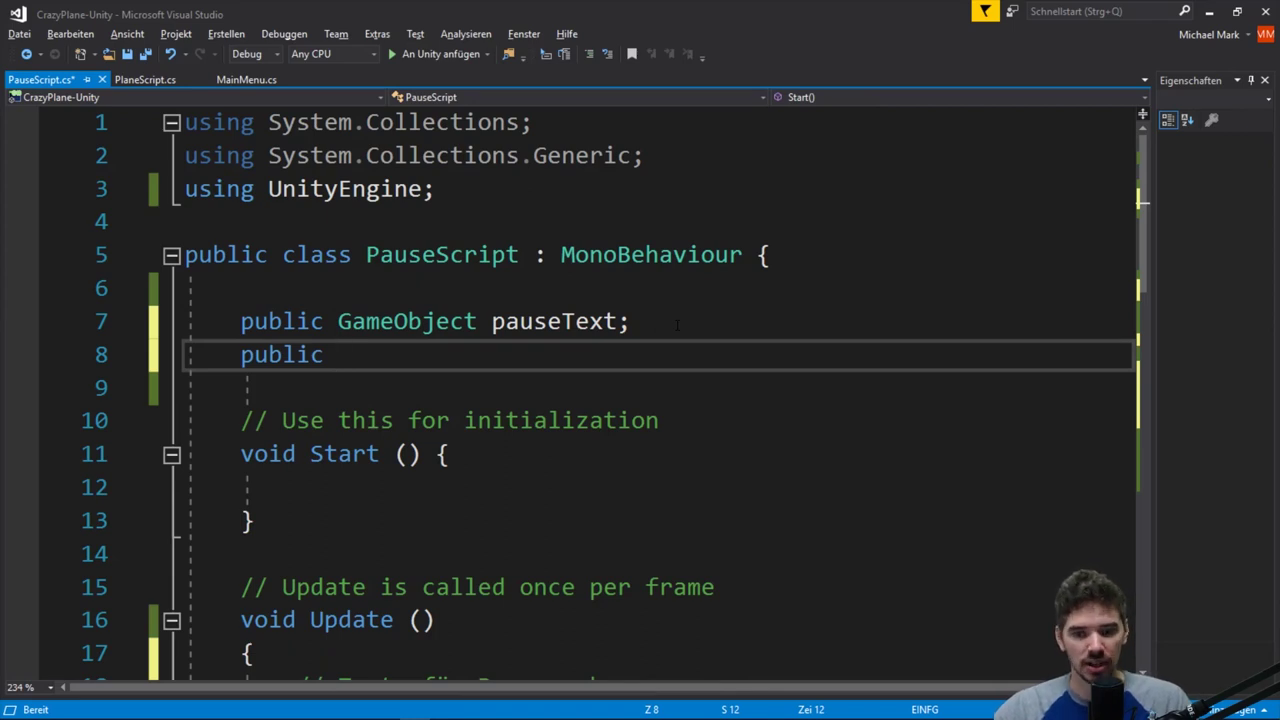
{"action": "type", "text": "bool "}
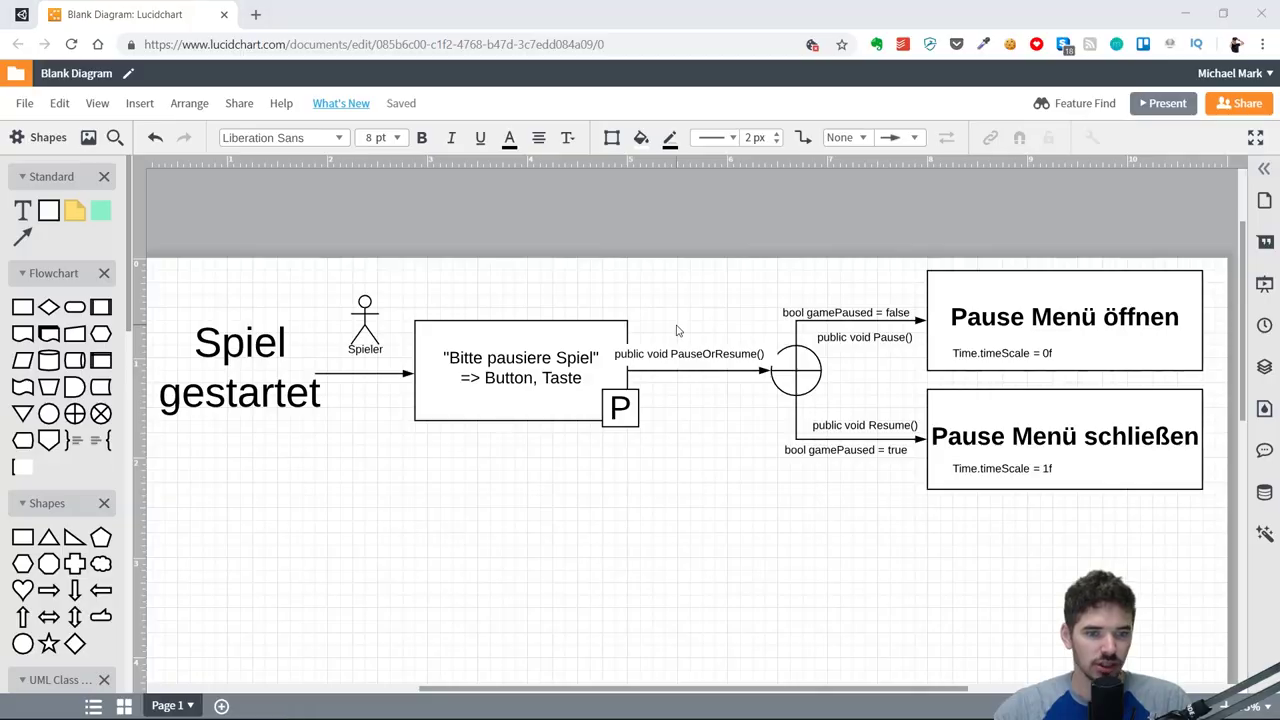
{"action": "type", "text": "gam"}
{"action": "type", "text": "ePaused;"}
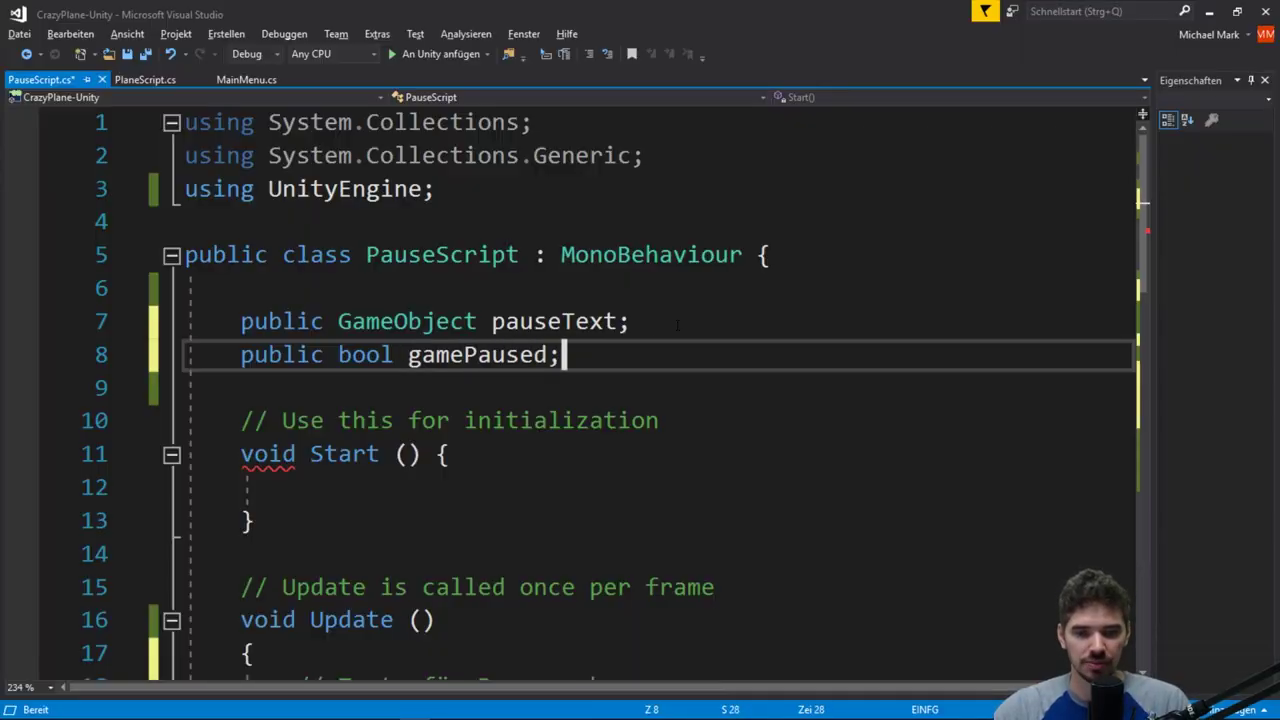
{"action": "key", "text": "ctrl+s"}
Step: Add gamePaused = false; inside Start() and save the script
{"action": "left_click", "coordinate": [300, 487]}
{"action": "scroll", "coordinate": [300, 487], "scroll_direction": "down", "scroll_amount": 1}
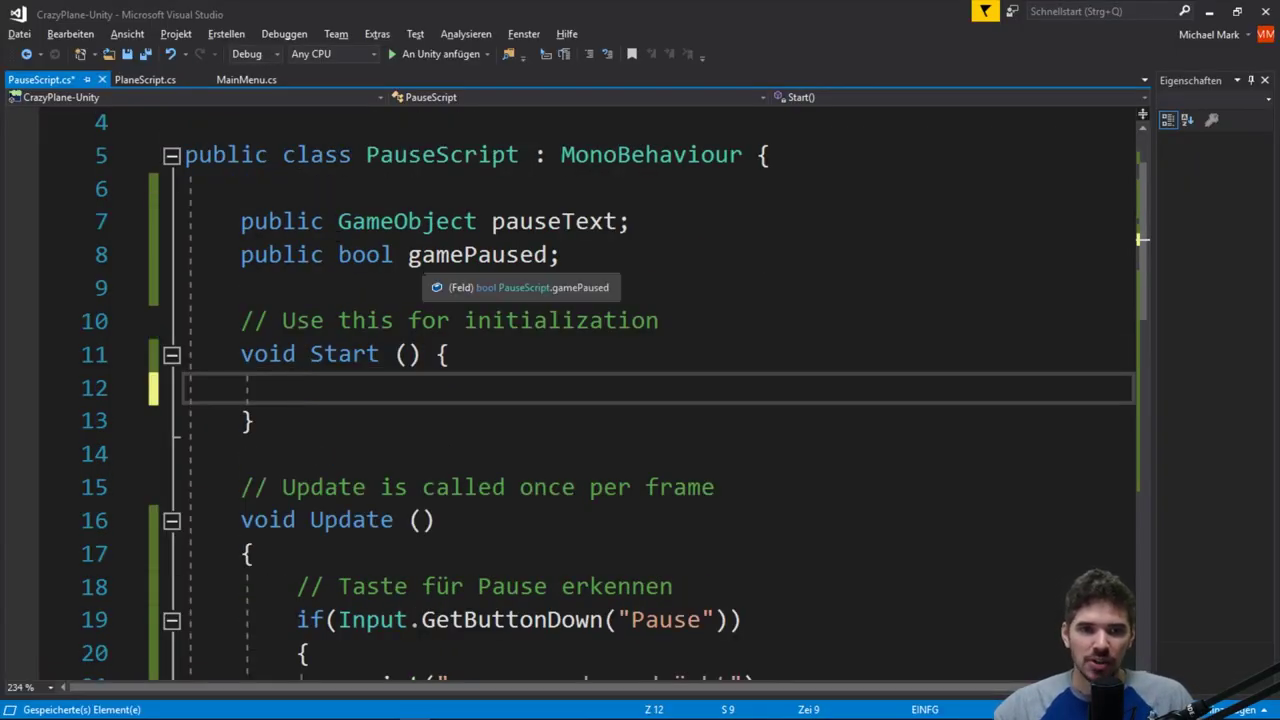
{"action": "type", "text": "gam"}
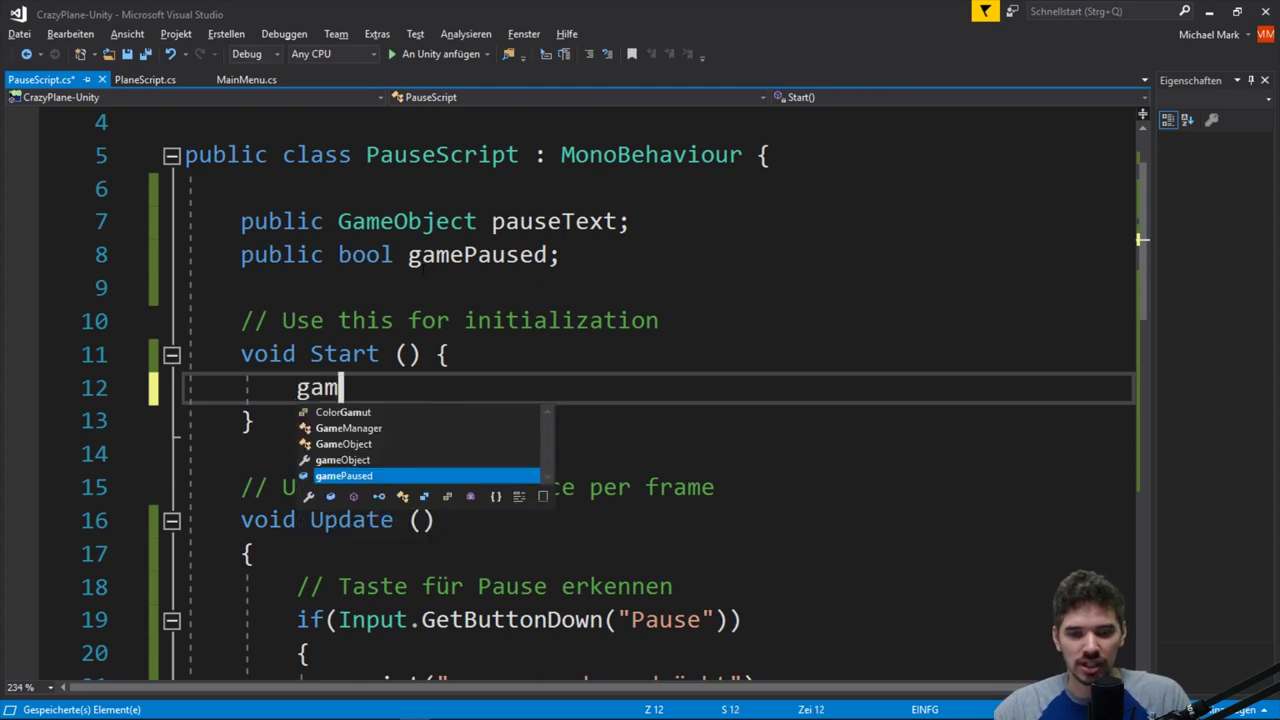
{"action": "type", "text": "ePaused"}
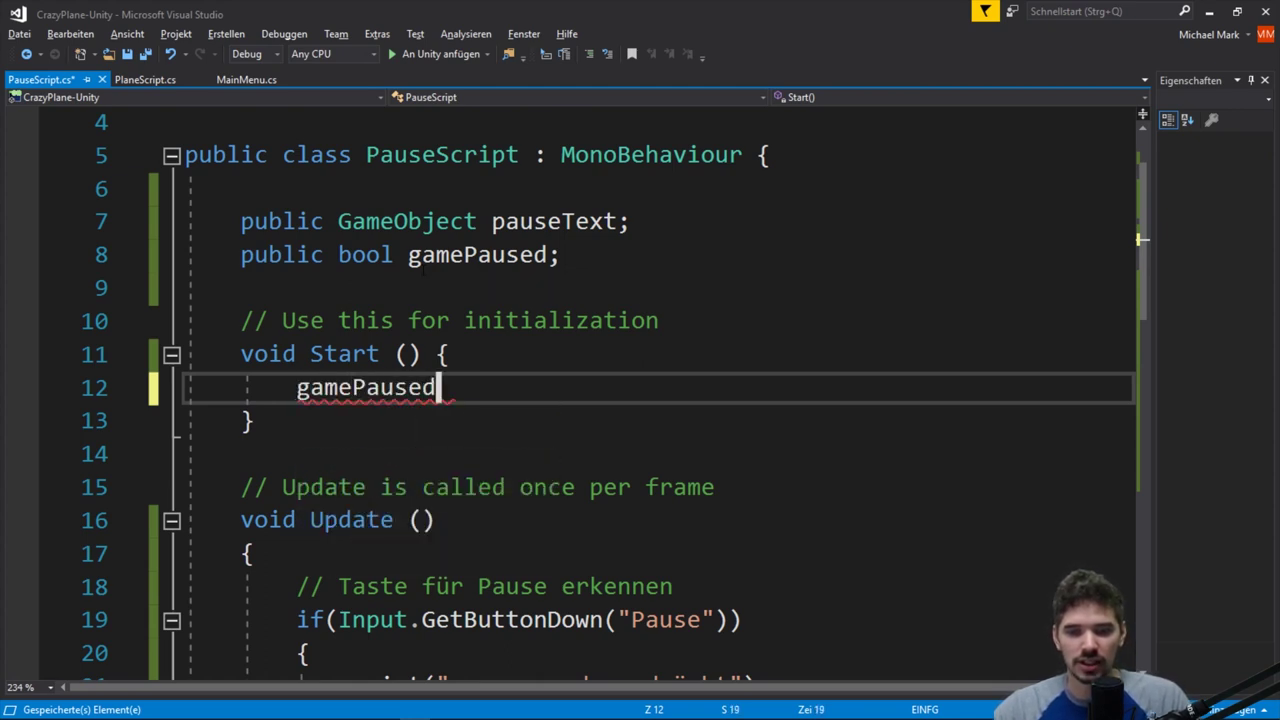
{"action": "type", "text": " = false;"}
{"action": "key", "text": "ctrl+s"}
{"action": "left_click", "coordinate": [408, 354]}
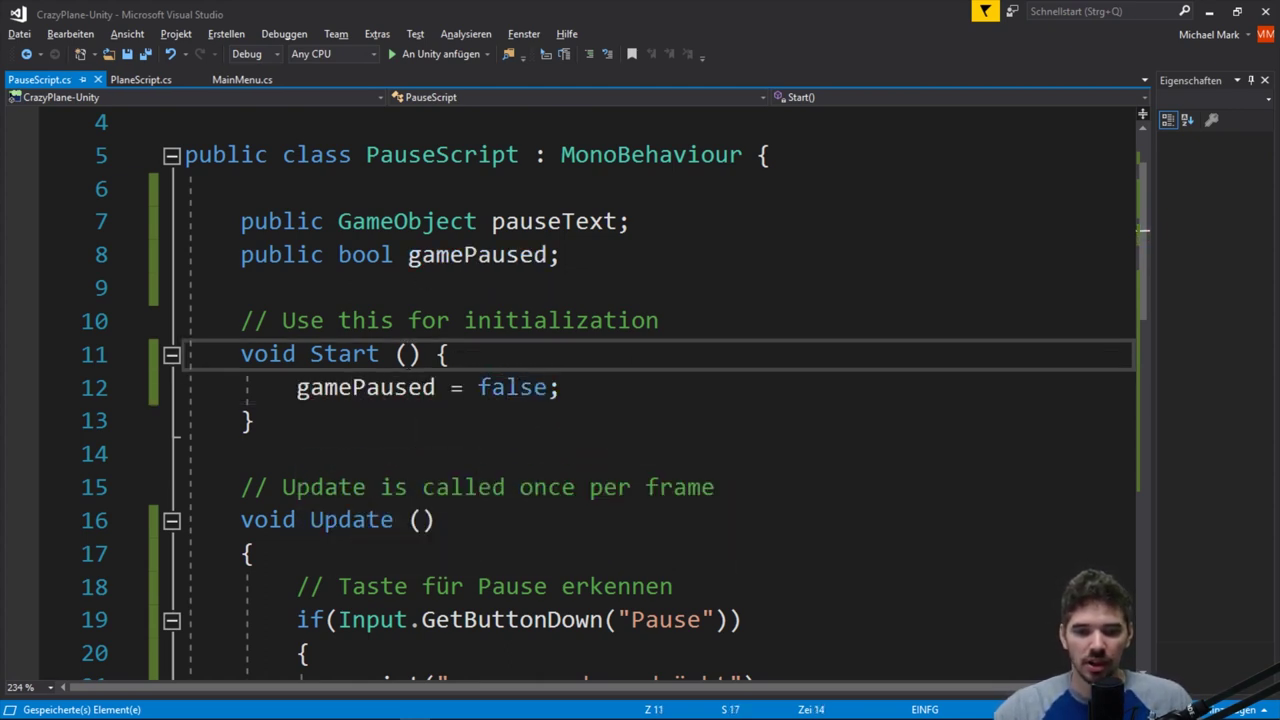
{"action": "scroll", "coordinate": [412, 354], "scroll_direction": "down", "scroll_amount": 2}
{"action": "scroll", "coordinate": [413, 353], "scroll_direction": "down", "scroll_amount": 1}
{"action": "scroll", "coordinate": [414, 352], "scroll_direction": "down", "scroll_amount": 1}
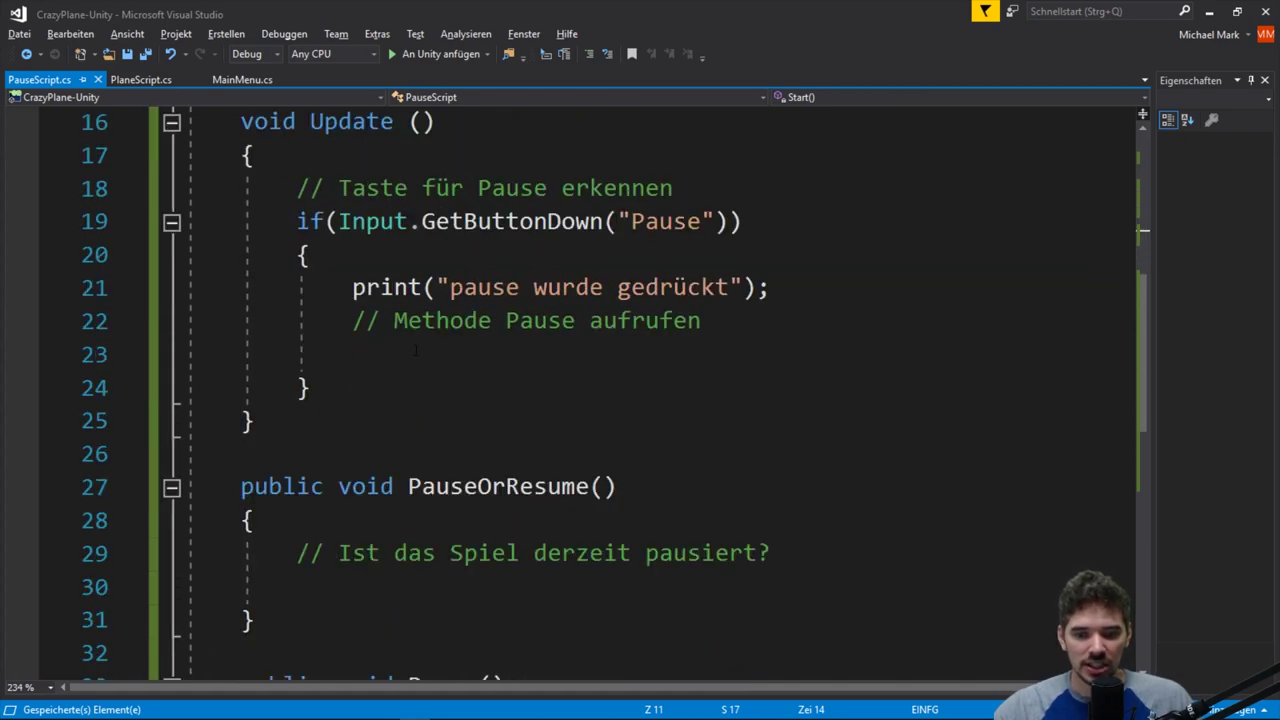
{"action": "scroll", "coordinate": [415, 351], "scroll_direction": "down", "scroll_amount": 1}
Step: Add an if(gamePaused) block in PauseOrResume() commented 'Pause ist aktiviert => Beende die Pause'
{"action": "scroll", "coordinate": [415, 351], "scroll_direction": "down", "scroll_amount": 1}
{"action": "left_click_drag", "start_coordinate": [408, 287], "coordinate": [616, 287]}
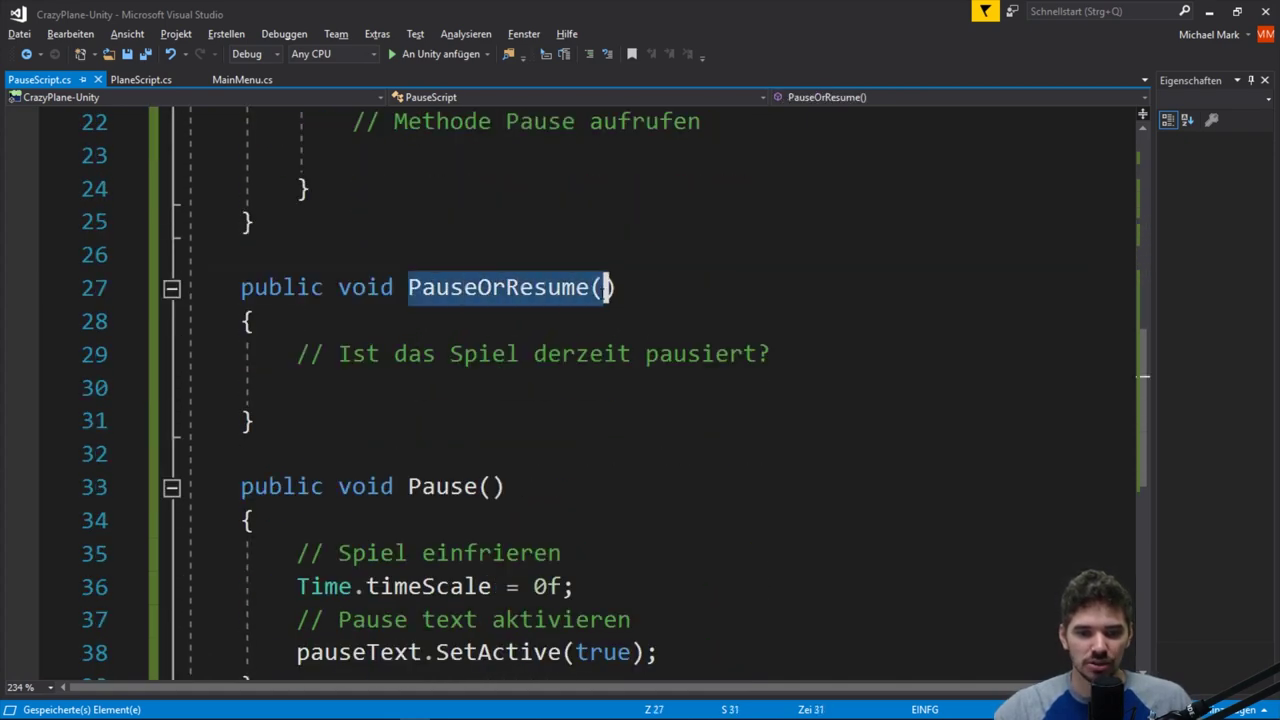
{"action": "left_click", "coordinate": [357, 388]}
{"action": "type", "text": "i"}
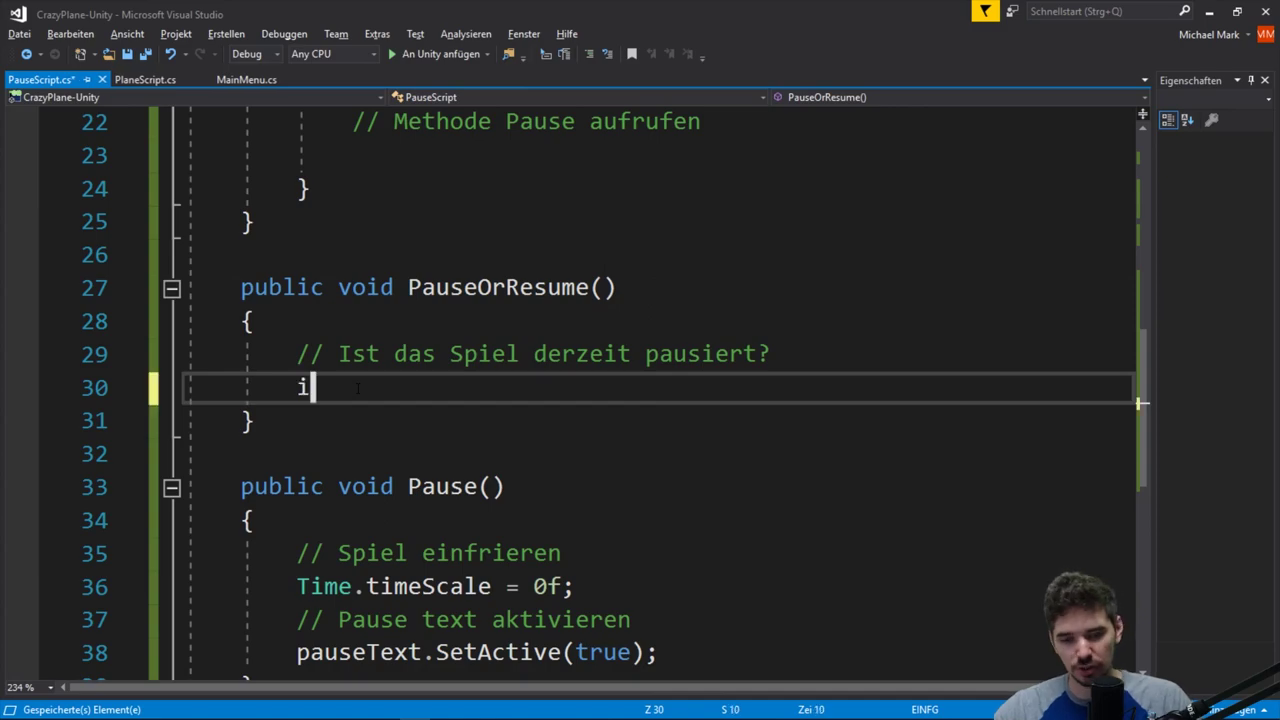
{"action": "type", "text": "f(game"}
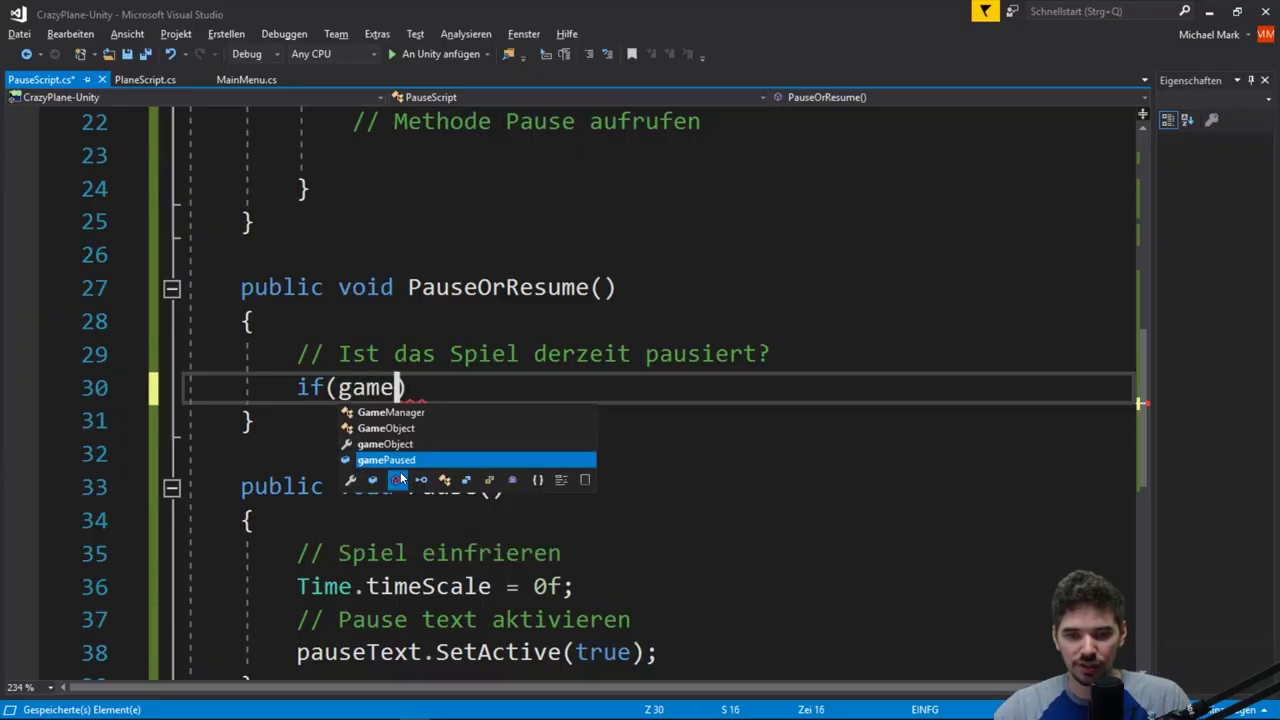
{"action": "key", "text": "Tab"}
{"action": "scroll", "coordinate": [325, 457], "scroll_direction": "up", "scroll_amount": 6}
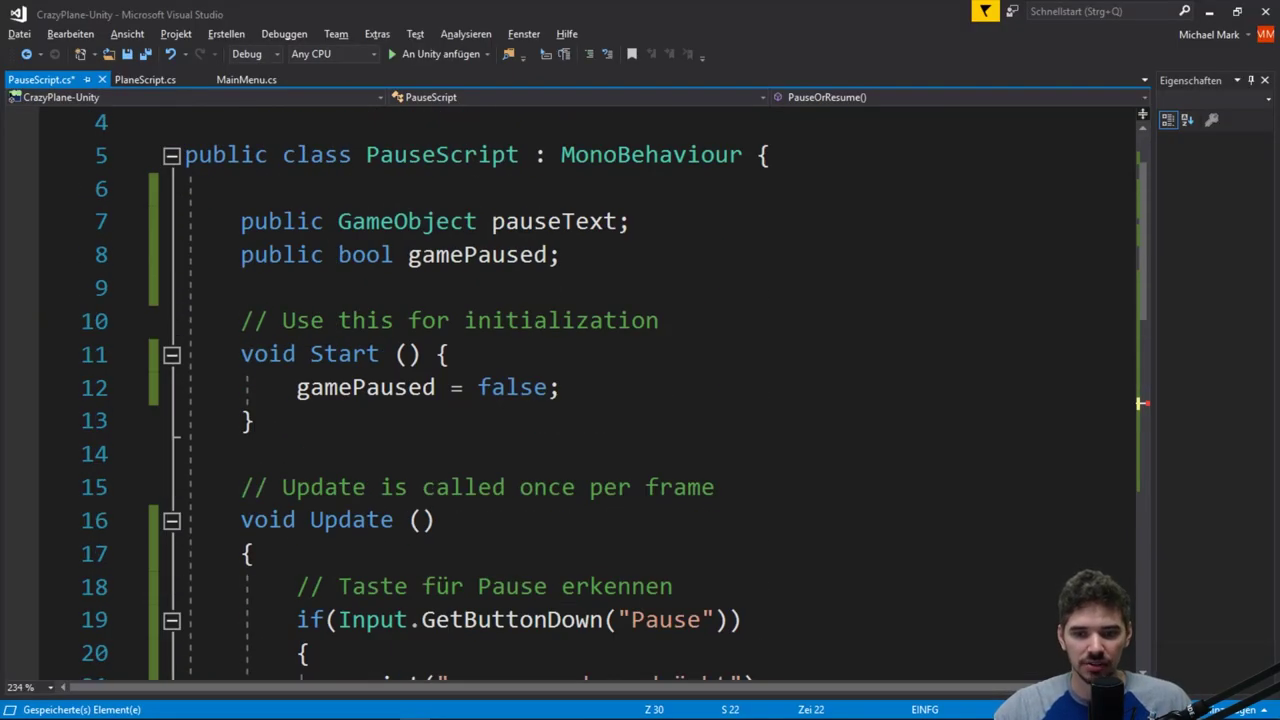
{"action": "scroll", "coordinate": [640, 400], "scroll_direction": "down", "scroll_amount": 7}
{"action": "type", "text": "{"}
{"action": "key", "text": "Return"}
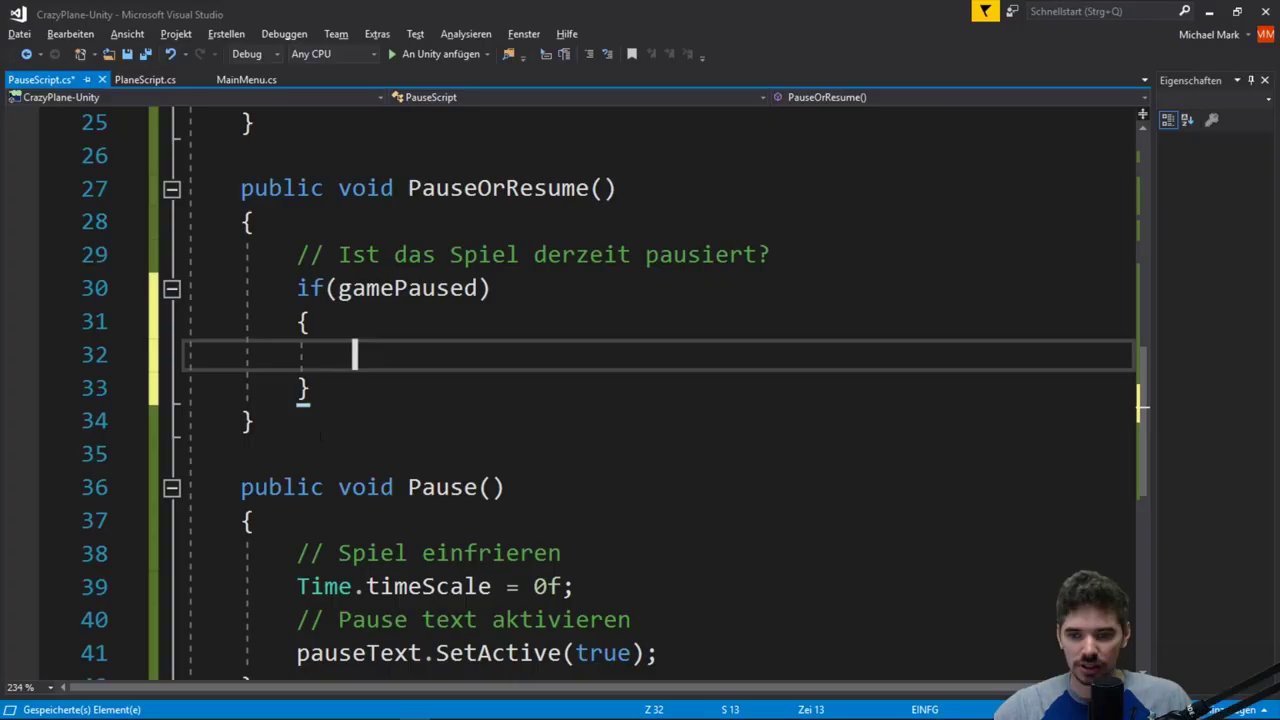
{"action": "left_click_drag", "start_coordinate": [297, 288], "coordinate": [522, 297]}
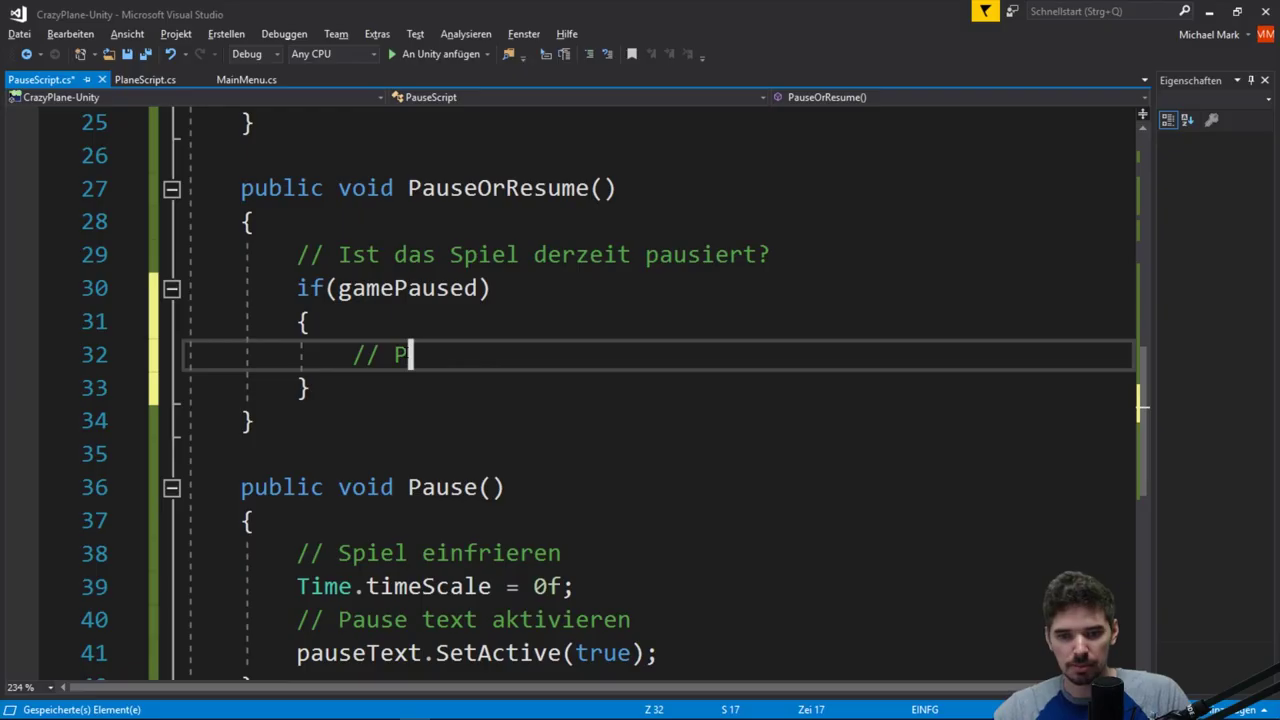
{"action": "type", "text": "ause ist aktiviert "}
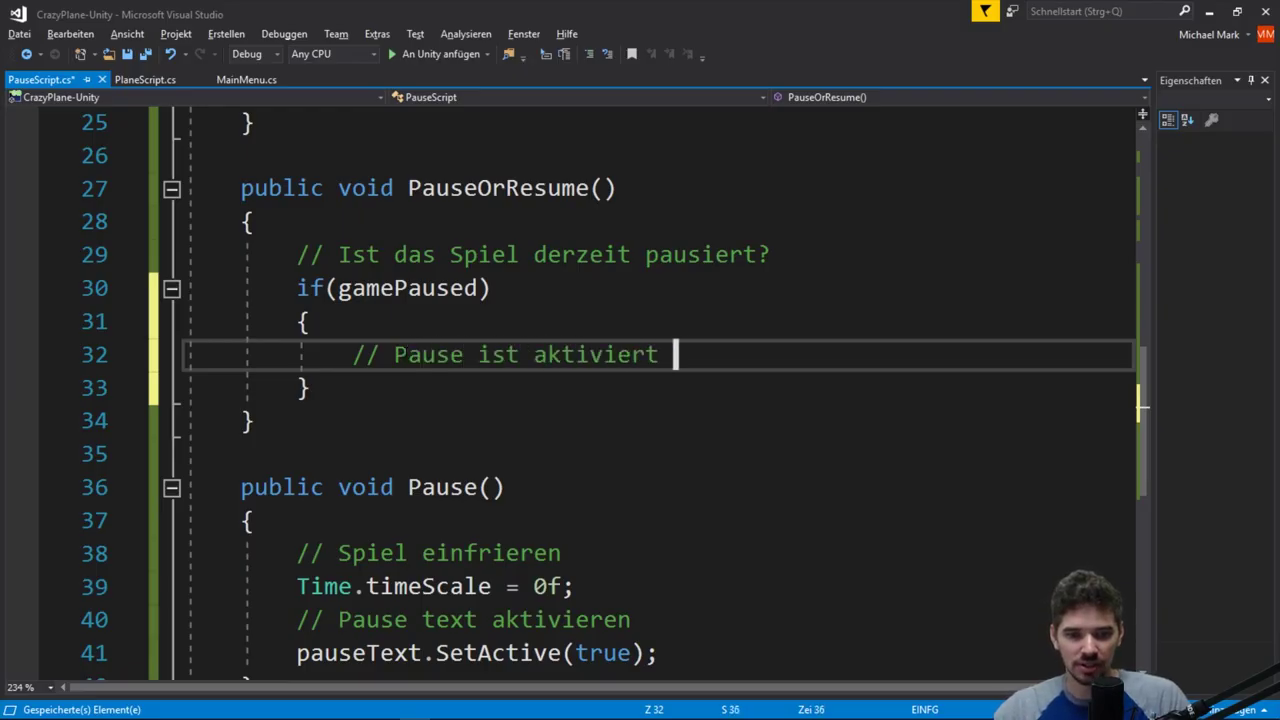
{"action": "type", "text": "=> Beende die Pause"}
{"action": "key", "text": "Return"}
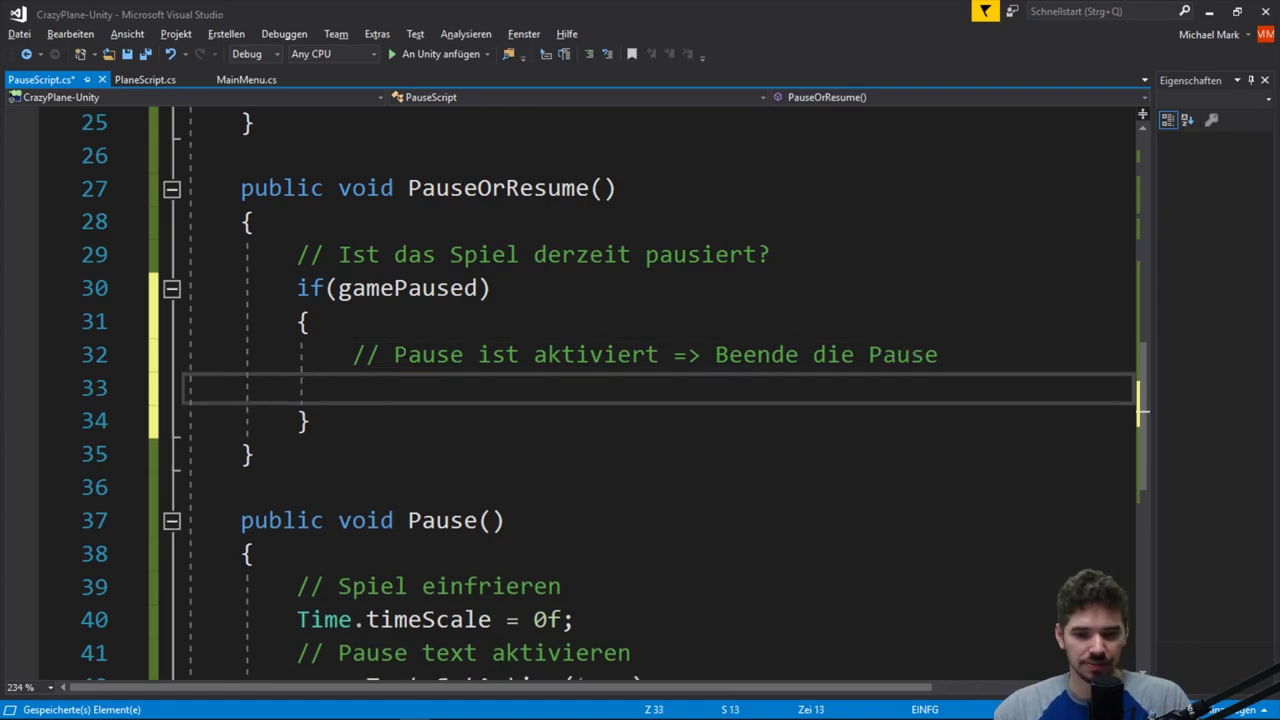
Step: Add an else block commented '// Pause nicht aktiviert => Starte die Pause'
{"action": "left_click", "coordinate": [353, 420]}
{"action": "key", "text": "Return"}
{"action": "type", "text": "else"}
{"action": "key", "text": "Return"}
{"action": "type", "text": "{"}
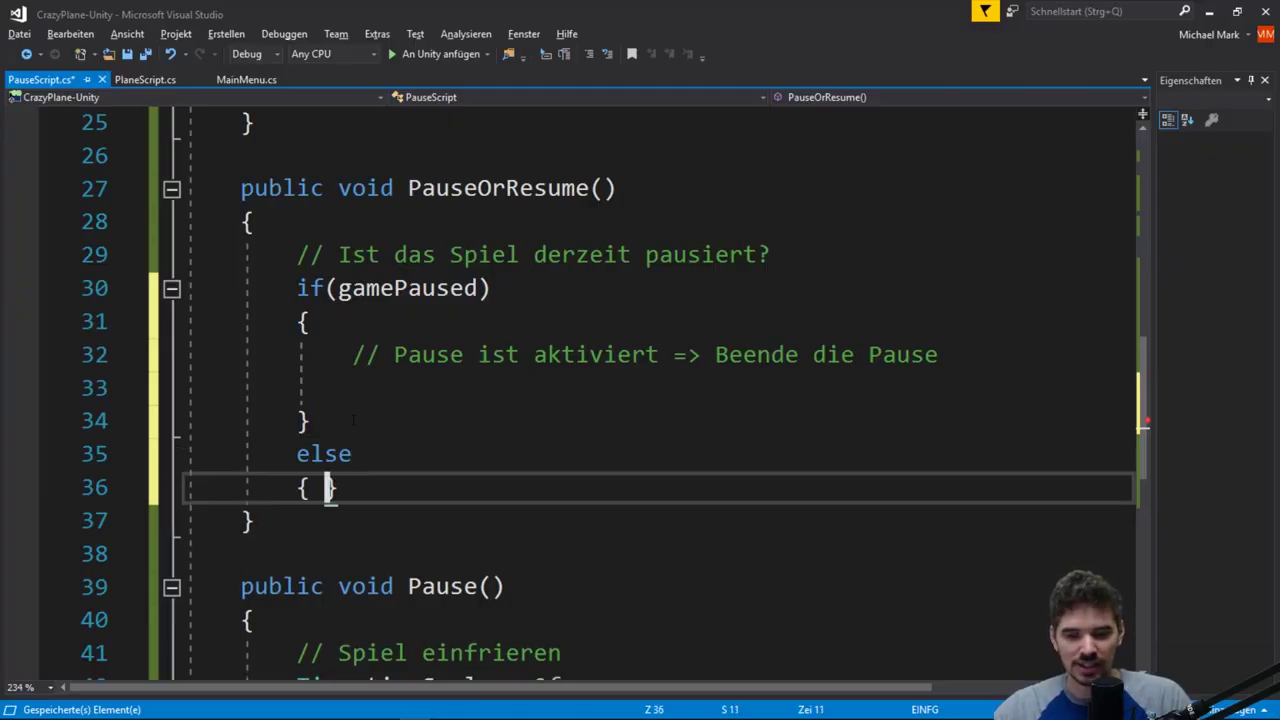
{"action": "key", "text": "Return"}
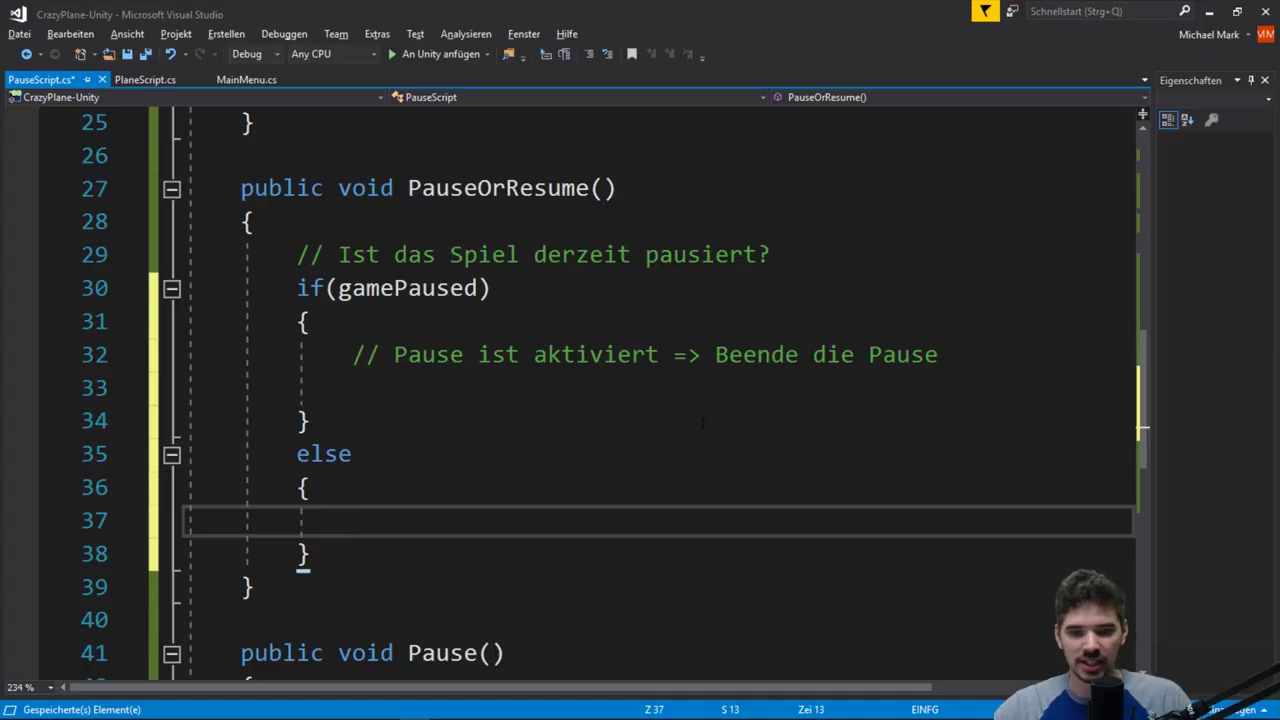
{"action": "type", "text": "// Paus"}
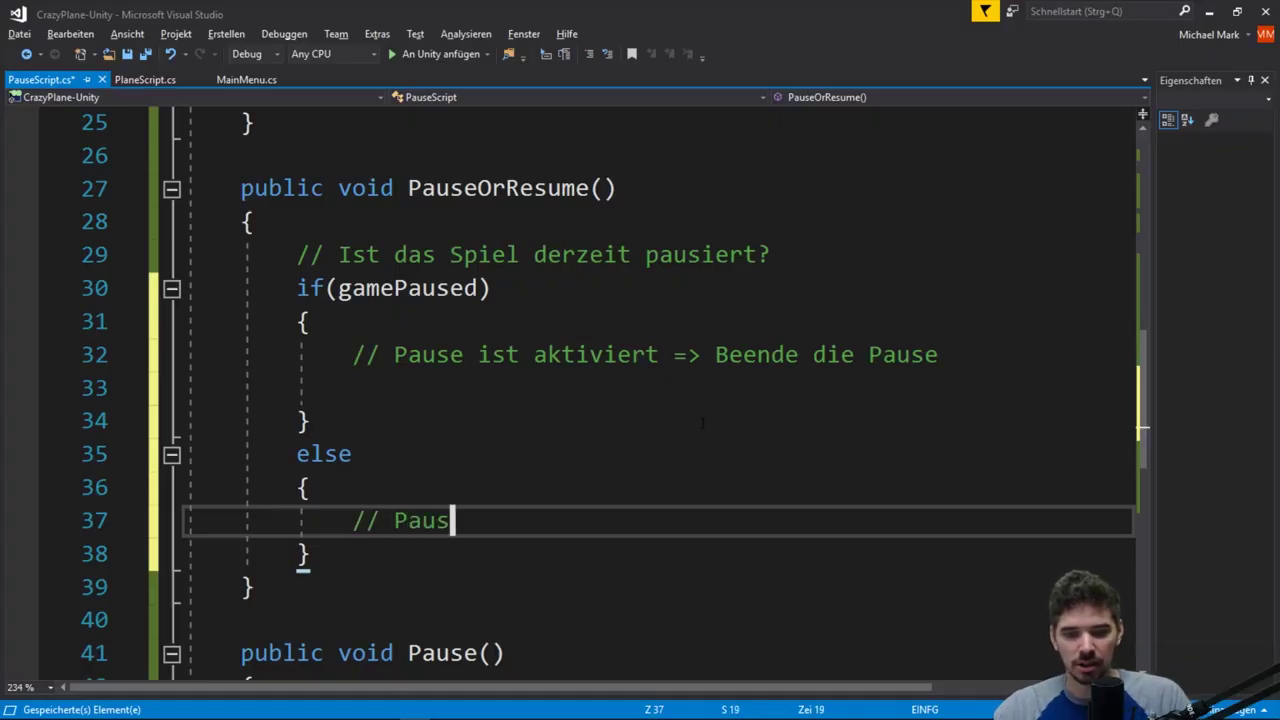
{"action": "type", "text": "e nicht aktiviert => Sta"}
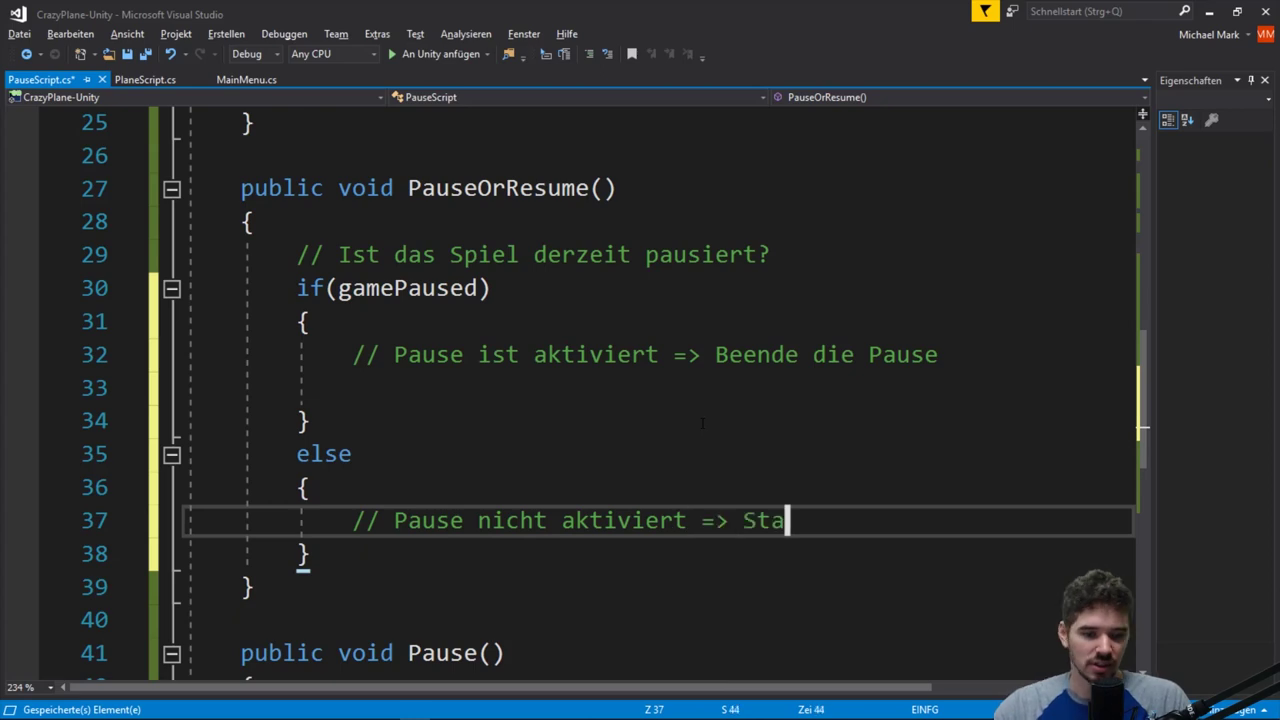
{"action": "type", "text": "rte die Pause"}
Step: Call Pause(); on a new line under the else branch's comment
{"action": "scroll", "coordinate": [703, 423], "scroll_direction": "down", "scroll_amount": 2}
{"action": "left_click", "coordinate": [703, 453]}
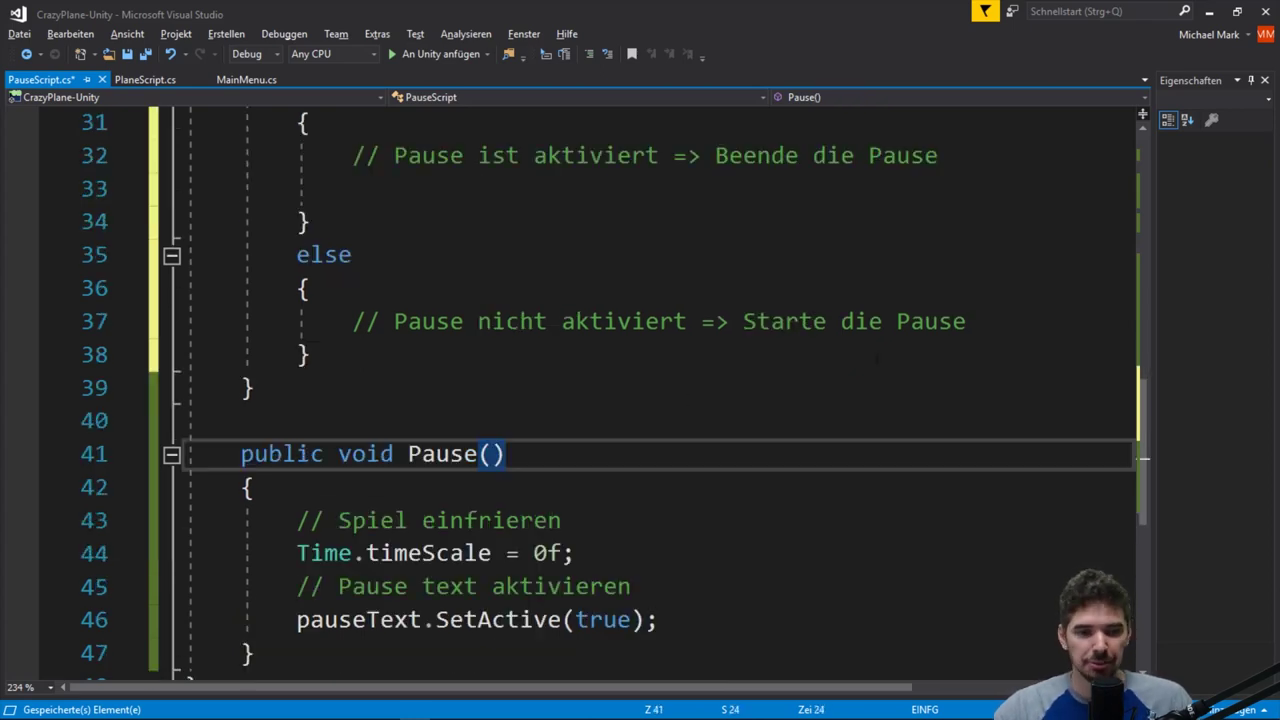
{"action": "left_click_drag", "start_coordinate": [966, 321], "coordinate": [353, 321]}
{"action": "scroll", "coordinate": [650, 400], "scroll_direction": "down", "scroll_amount": 1}
{"action": "left_click", "coordinate": [520, 353]}
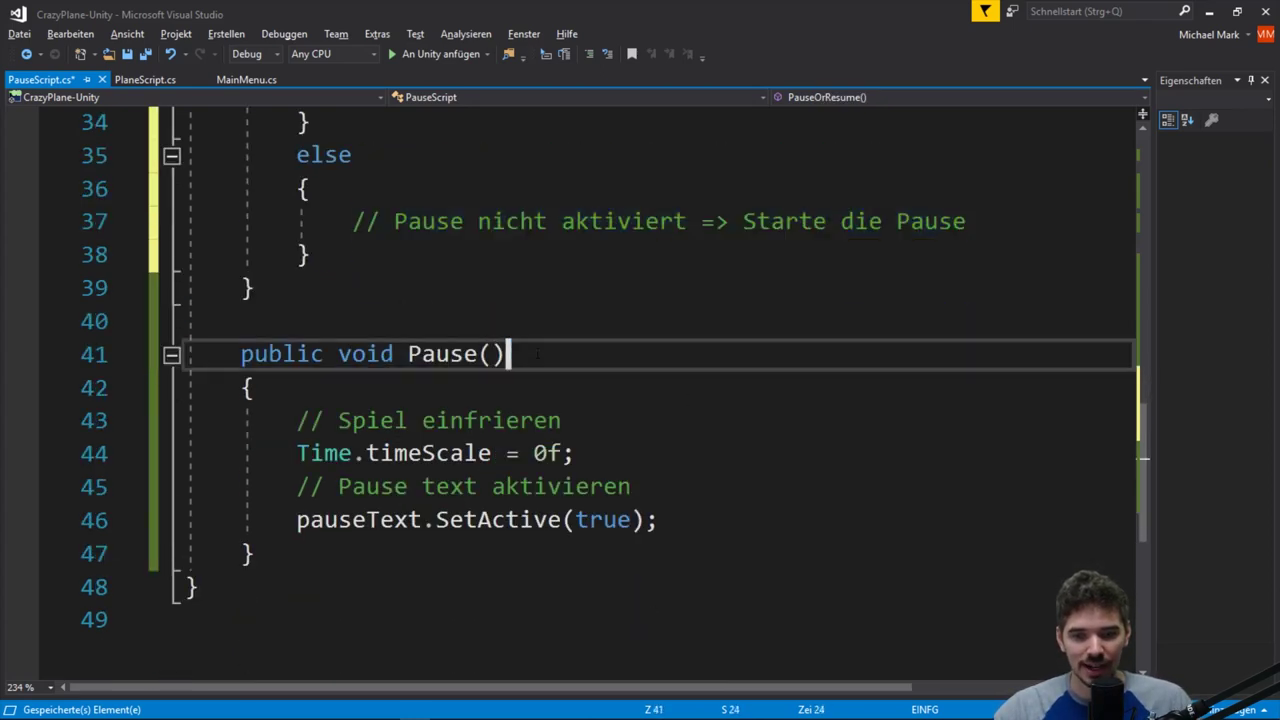
{"action": "left_click", "coordinate": [408, 353]}
{"action": "double_click", "coordinate": [436, 355]}
{"action": "left_click", "coordinate": [985, 221]}
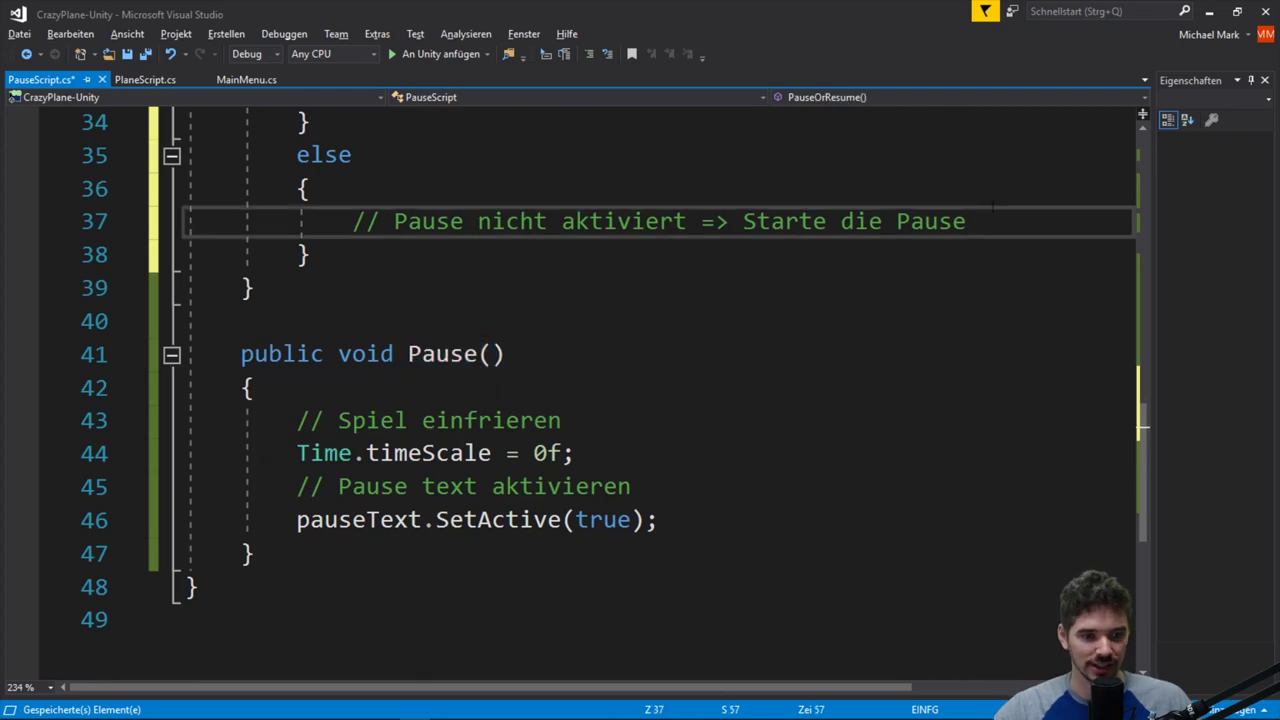
{"action": "key", "text": "Return"}
{"action": "type", "text": "Pause()"}
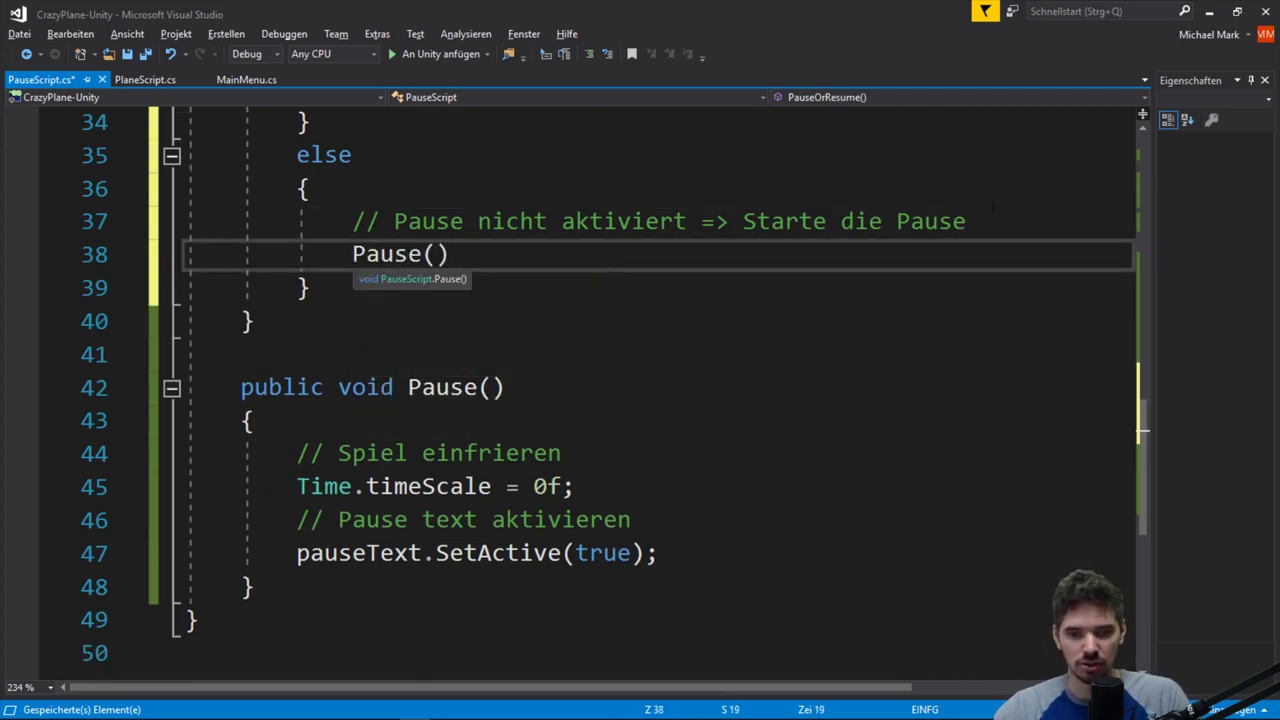
{"action": "type", "text": ";"}
Step: Review the finished PauseOrResume() method and place the caret in its empty if branch
{"action": "left_click", "coordinate": [641, 333]}
{"action": "scroll", "coordinate": [641, 333], "scroll_direction": "up", "scroll_amount": 3}
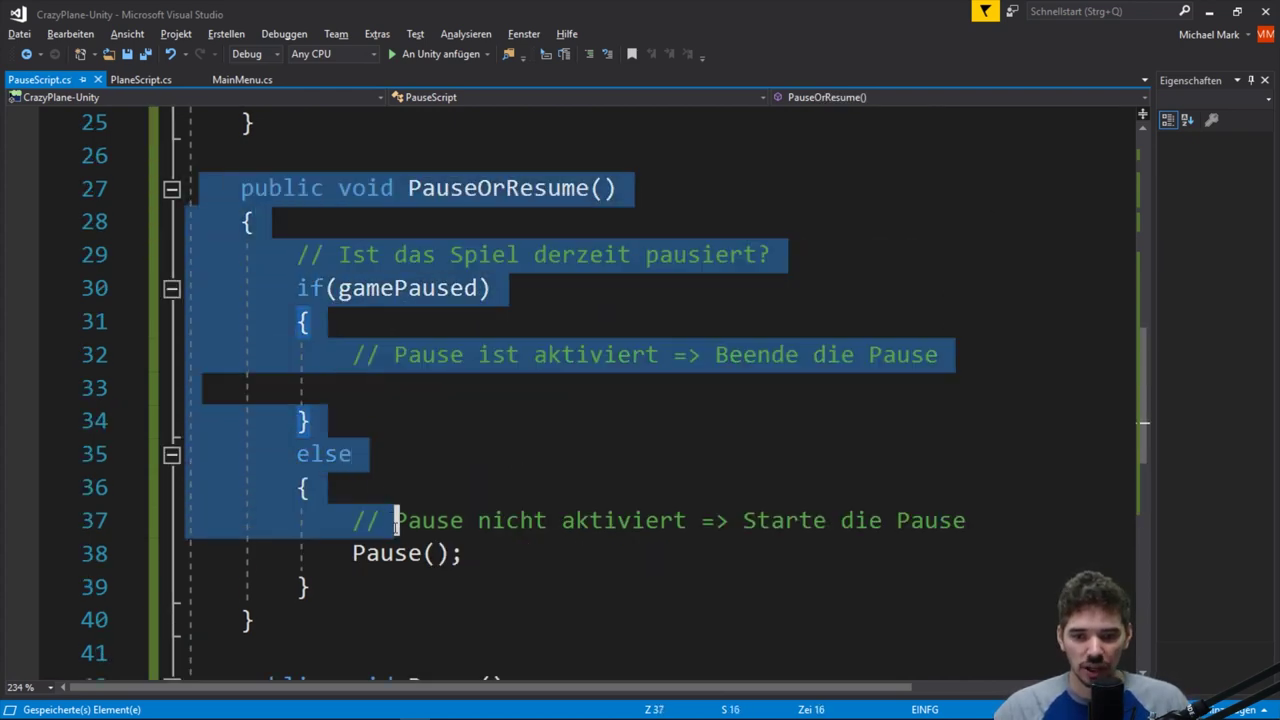
{"action": "left_click_drag", "start_coordinate": [194, 189], "coordinate": [408, 610]}
{"action": "scroll", "coordinate": [408, 610], "scroll_direction": "up", "scroll_amount": 1}
{"action": "scroll", "coordinate": [408, 604], "scroll_direction": "down", "scroll_amount": 2}
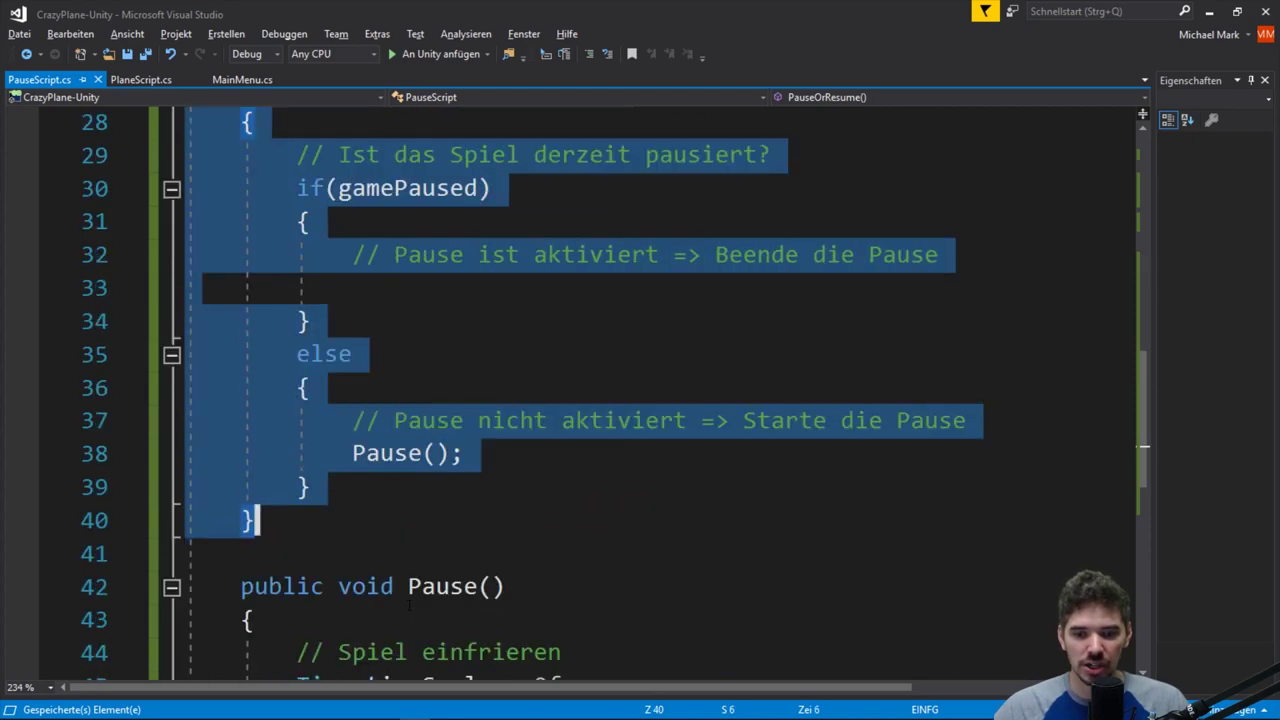
{"action": "scroll", "coordinate": [408, 604], "scroll_direction": "down", "scroll_amount": 2}
{"action": "scroll", "coordinate": [404, 600], "scroll_direction": "down", "scroll_amount": 1}
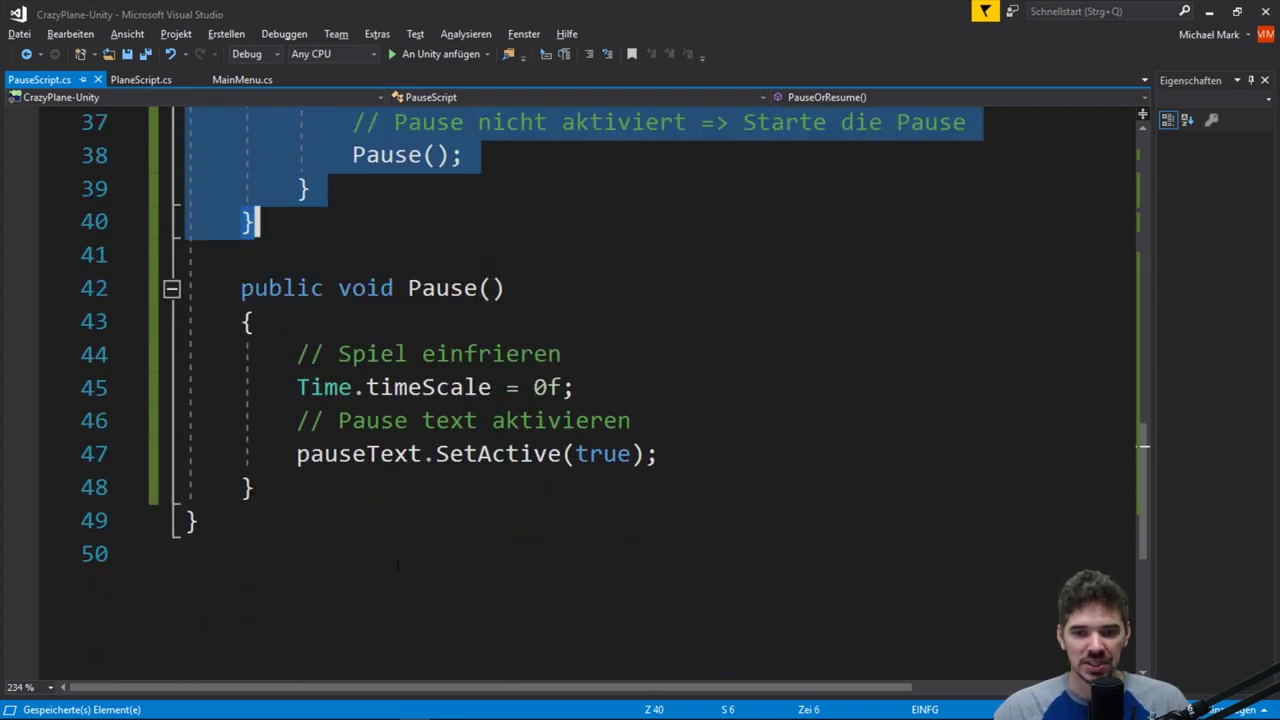
{"action": "scroll", "coordinate": [397, 565], "scroll_direction": "up", "scroll_amount": 1}
{"action": "scroll", "coordinate": [420, 450], "scroll_direction": "up", "scroll_amount": 4}
{"action": "left_click", "coordinate": [432, 487]}
{"action": "scroll", "coordinate": [432, 487], "scroll_direction": "down", "scroll_amount": 1}
{"action": "scroll", "coordinate": [432, 343], "scroll_direction": "up", "scroll_amount": 2}
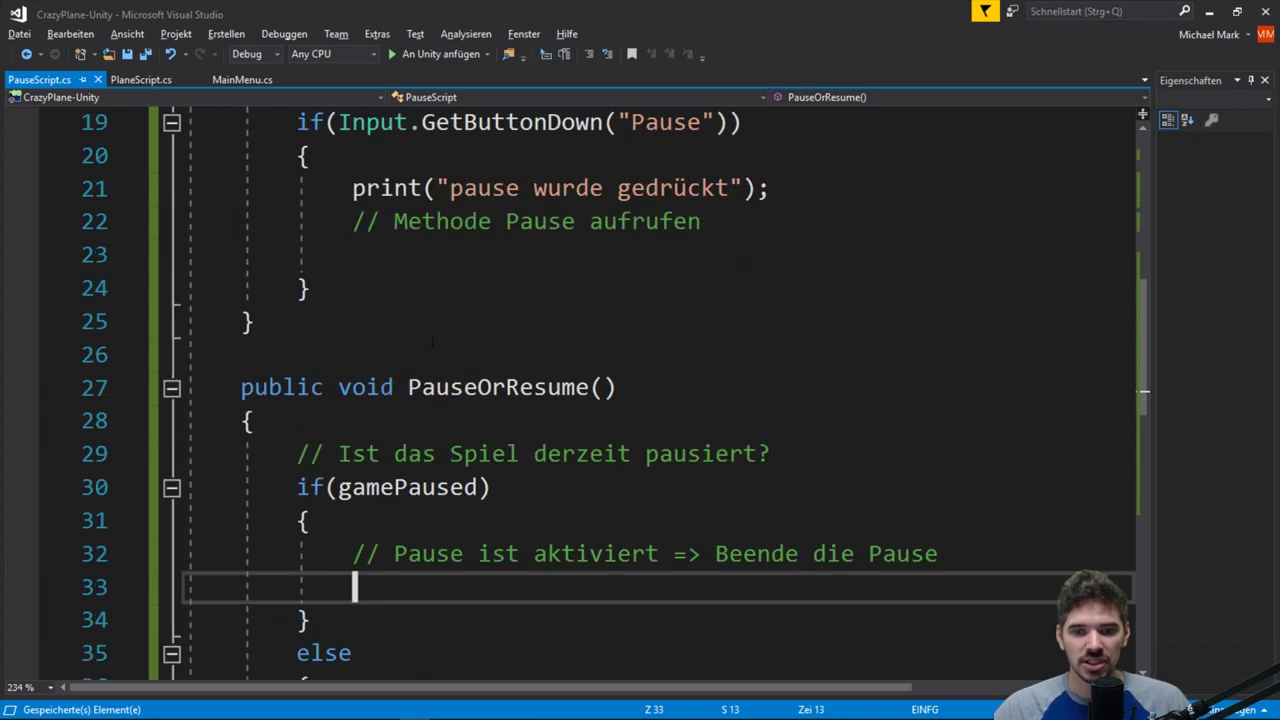
Step: Call PauseOrResume(); in Update's pause branch via IntelliSense and remove the leftover blank line
{"action": "left_click_drag", "start_coordinate": [408, 387], "coordinate": [616, 387]}
{"action": "left_click", "coordinate": [620, 387]}
{"action": "scroll", "coordinate": [419, 462], "scroll_direction": "up", "scroll_amount": 2}
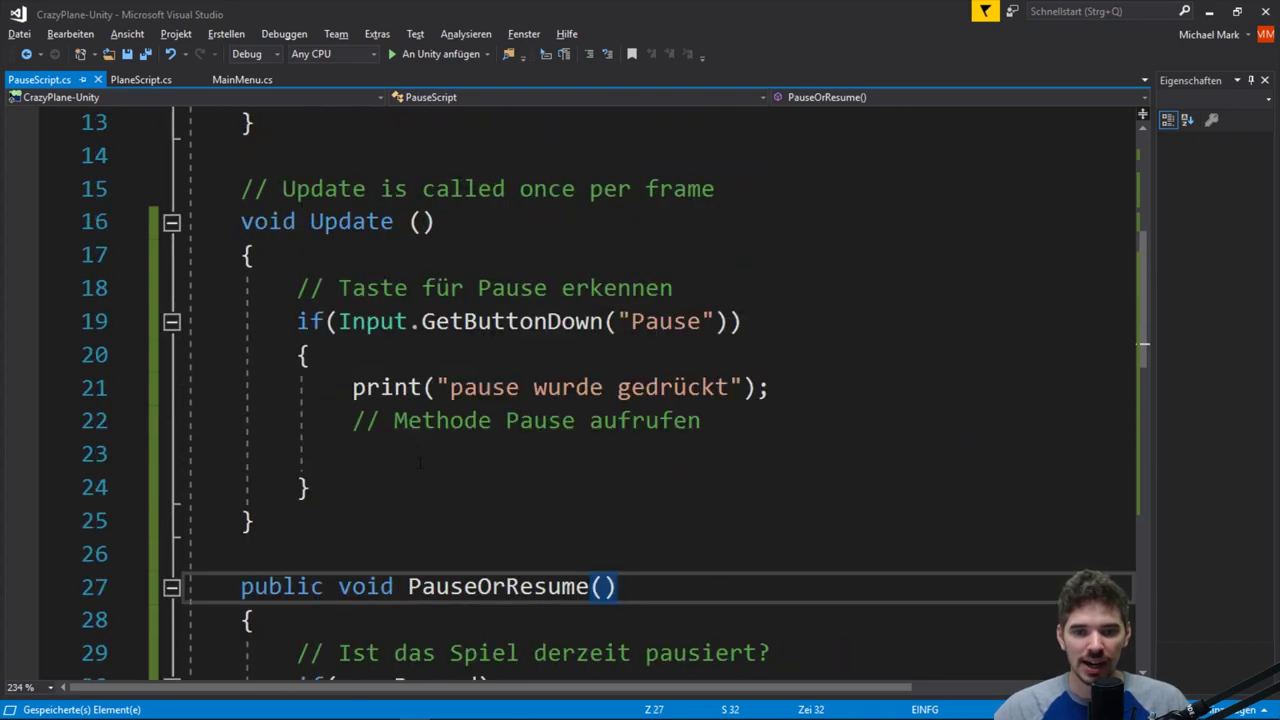
{"action": "left_click", "coordinate": [419, 462]}
{"action": "type", "text": "OrResum"}
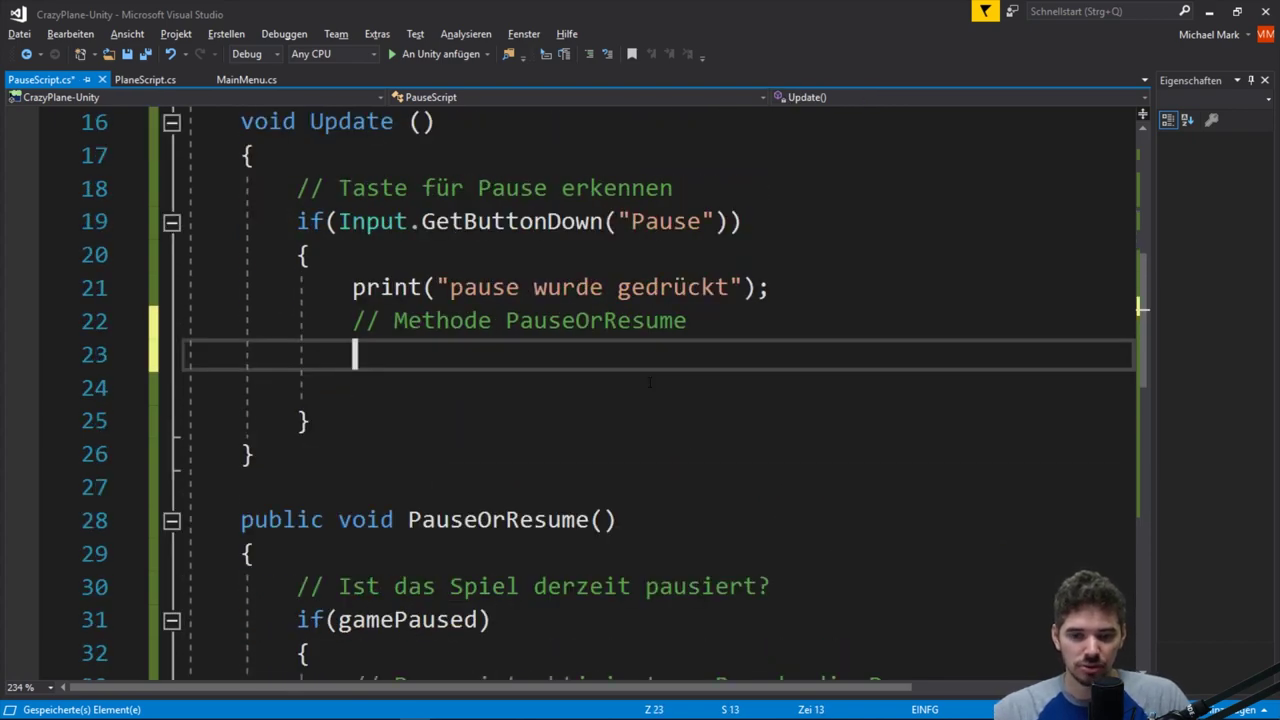
{"action": "type", "text": "Pause"}
{"action": "key", "text": "Down"}
{"action": "key", "text": "Tab"}
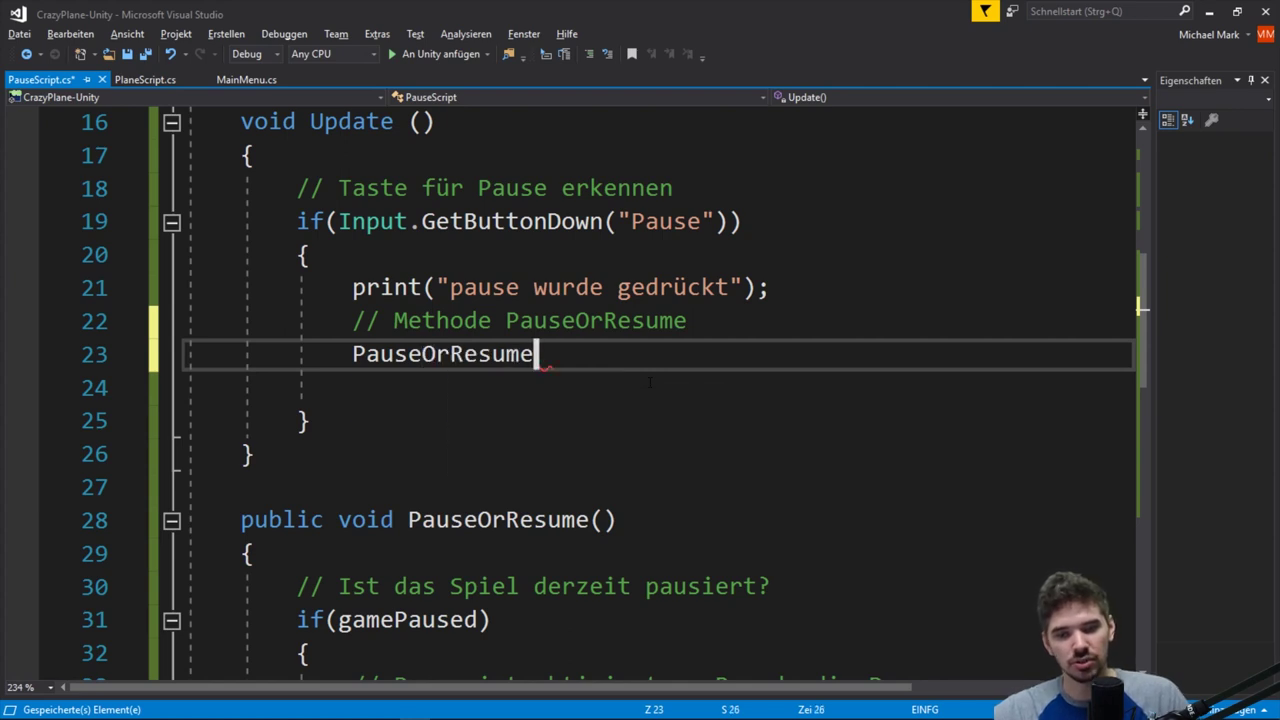
{"action": "type", "text": "();"}
{"action": "left_click", "coordinate": [363, 405]}
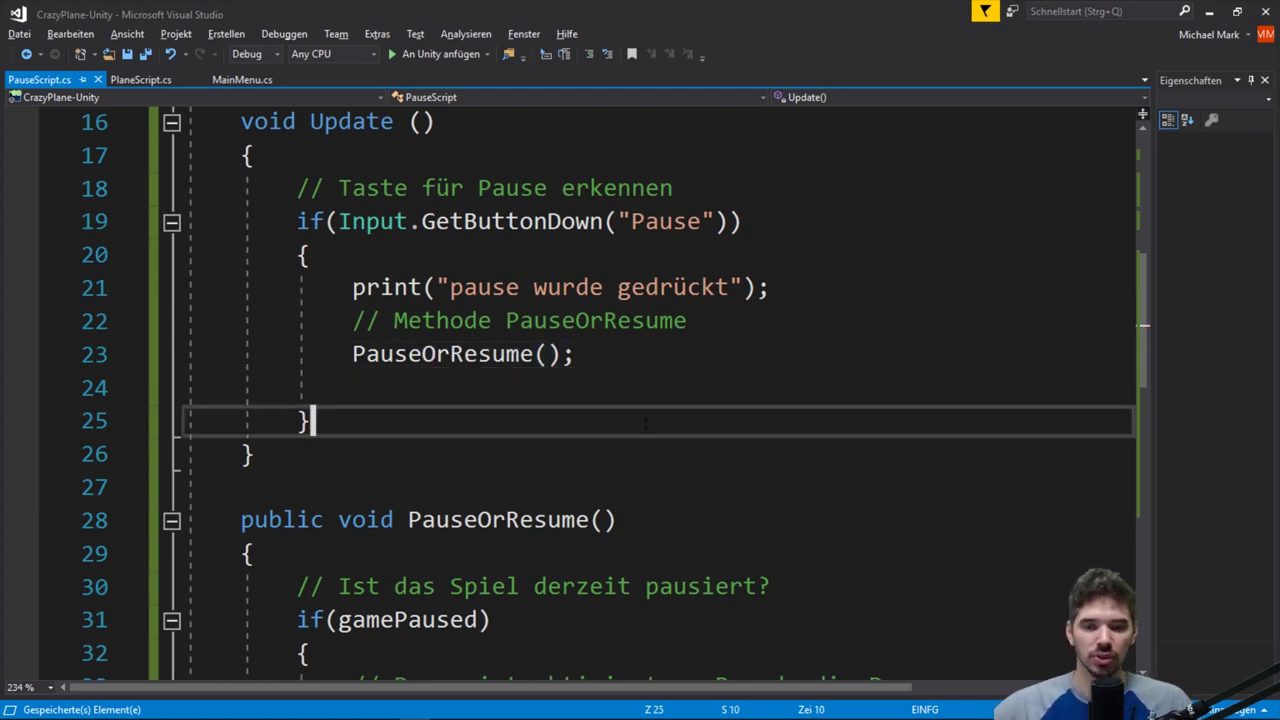
{"action": "left_click", "coordinate": [363, 392]}
{"action": "key", "text": "BackSpace"}
Step: Inspect the Pause() method's pauseText.SetActive and Time.timeScale = 0f lines
{"action": "scroll", "coordinate": [694, 351], "scroll_direction": "down", "scroll_amount": 1}
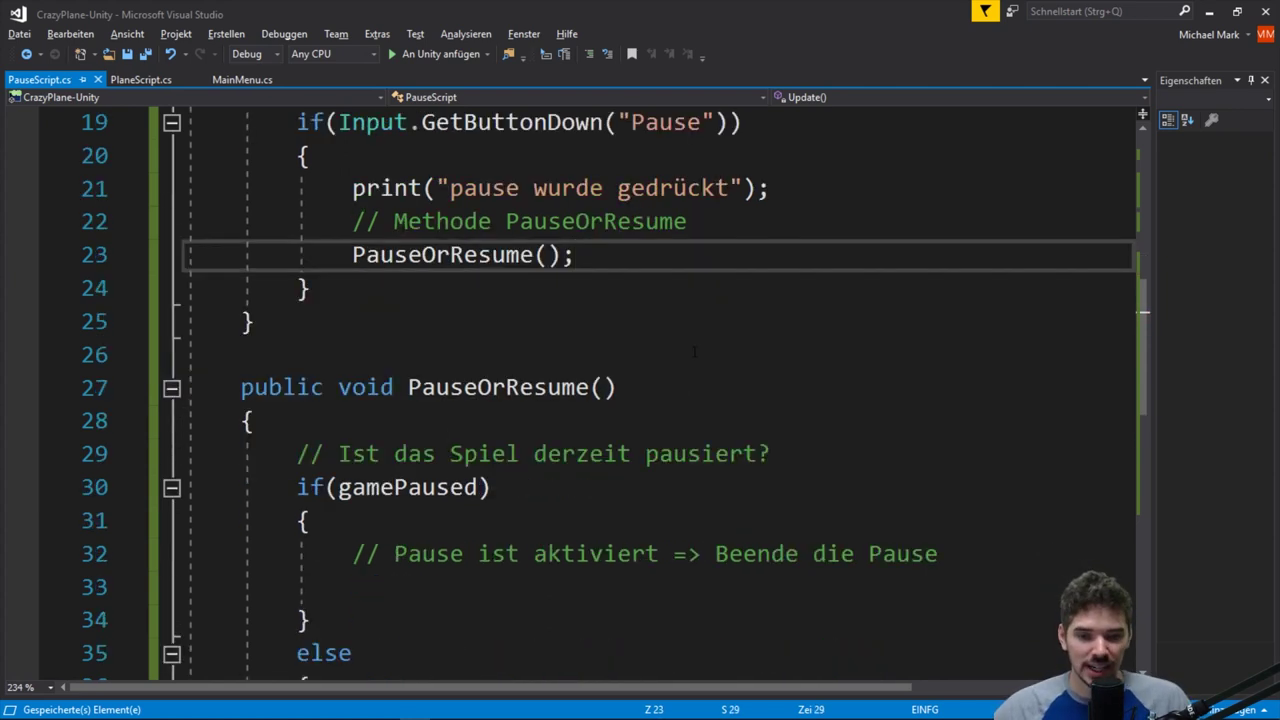
{"action": "scroll", "coordinate": [694, 351], "scroll_direction": "down", "scroll_amount": 2}
{"action": "scroll", "coordinate": [430, 477], "scroll_direction": "down", "scroll_amount": 1}
{"action": "scroll", "coordinate": [430, 477], "scroll_direction": "down", "scroll_amount": 2}
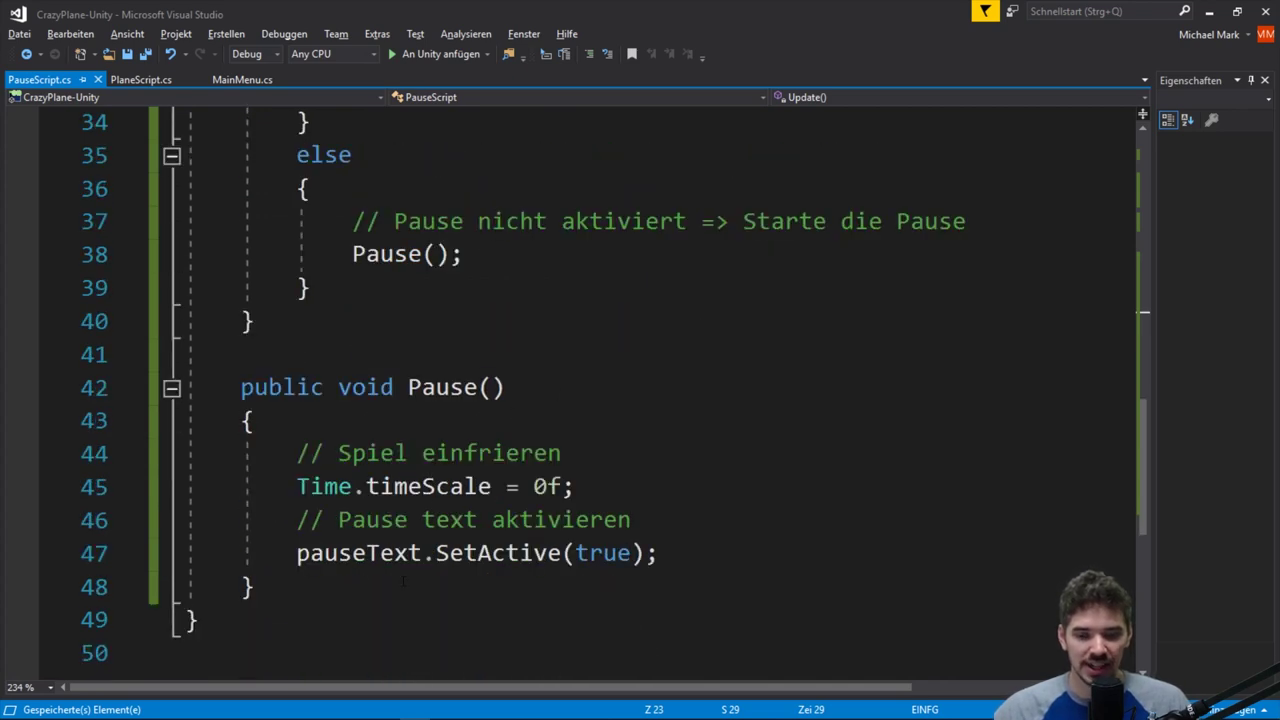
{"action": "left_click_drag", "start_coordinate": [297, 553], "coordinate": [657, 553]}
{"action": "left_click", "coordinate": [657, 553]}
{"action": "left_click_drag", "start_coordinate": [254, 486], "coordinate": [678, 488]}
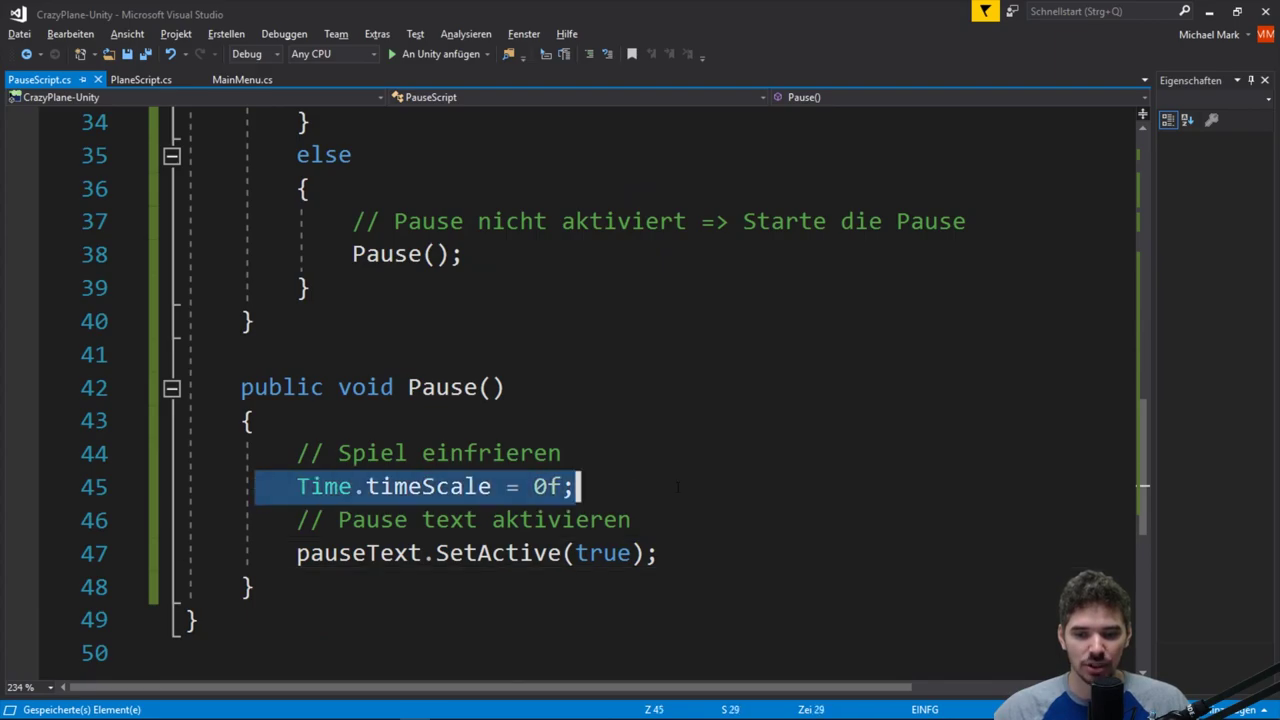
{"action": "left_click", "coordinate": [678, 488]}
{"action": "scroll", "coordinate": [678, 488], "scroll_direction": "up", "scroll_amount": 3}
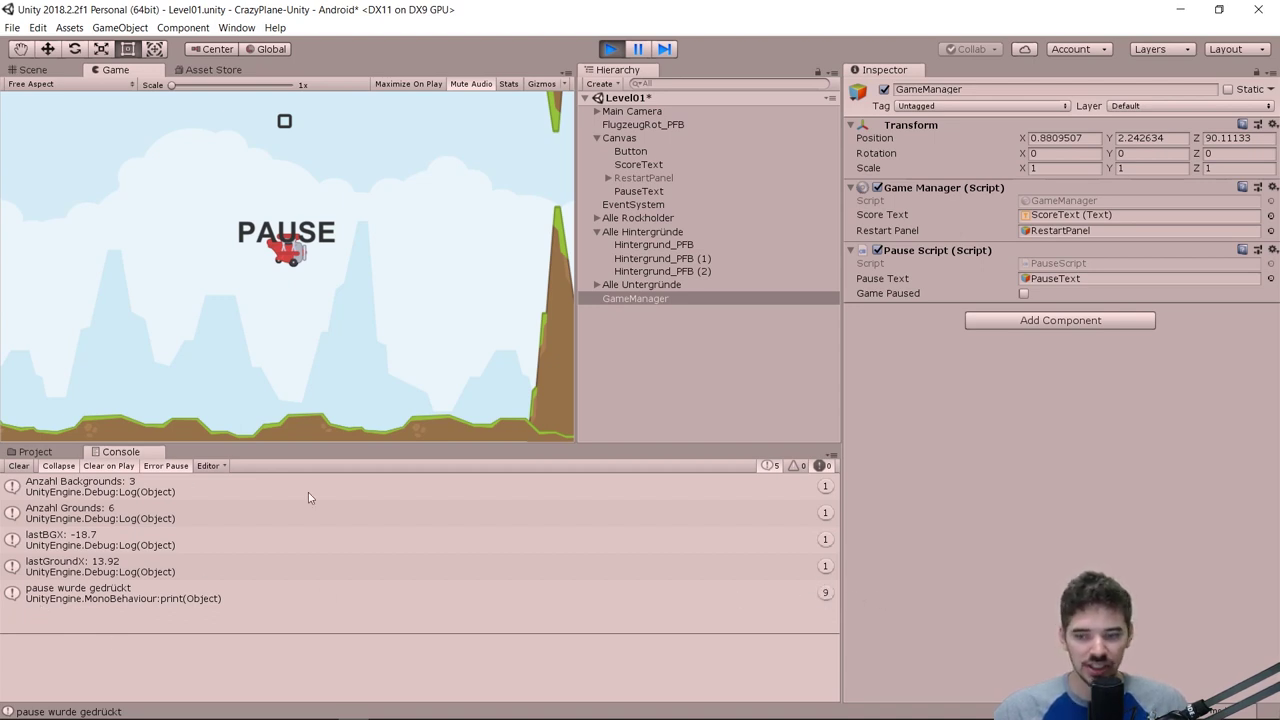
Step: Disable Collapse in the Unity Console, enlarge it, inspect pause message details, then return to Visual Studio
{"action": "left_click", "coordinate": [58, 466]}
{"action": "left_click_drag", "start_coordinate": [317, 444], "coordinate": [317, 378]}
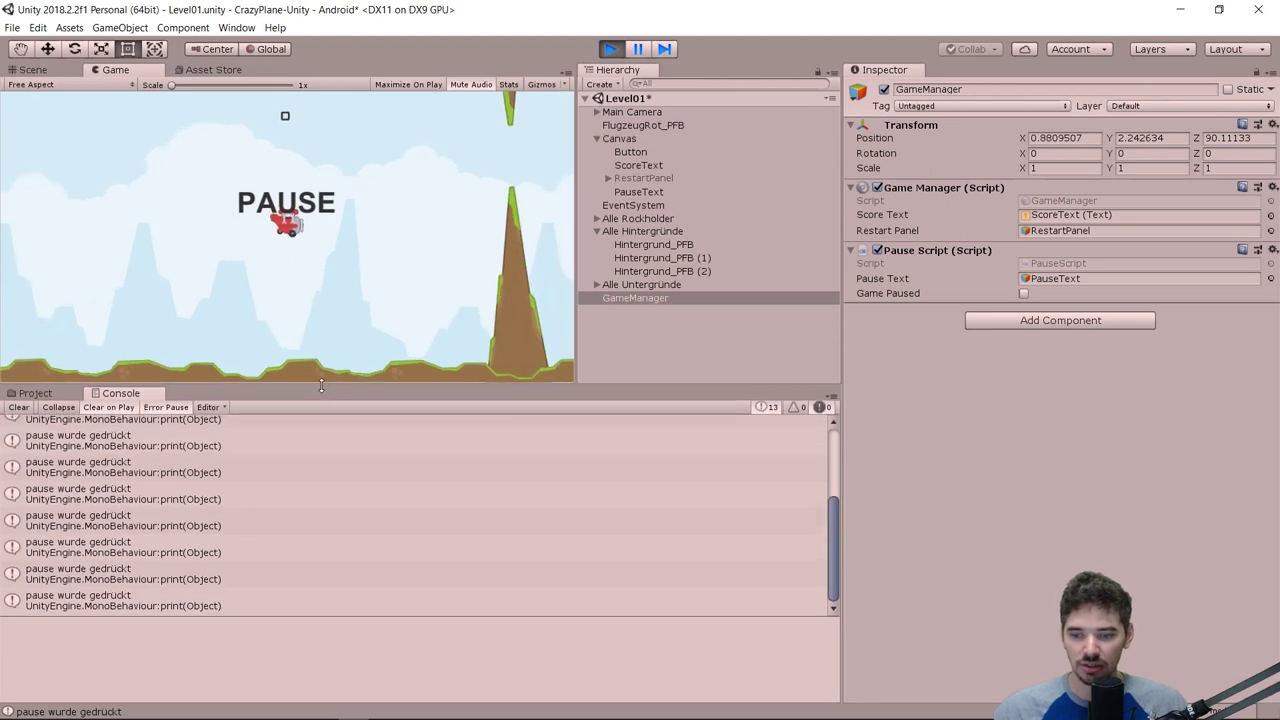
{"action": "left_click", "coordinate": [146, 607]}
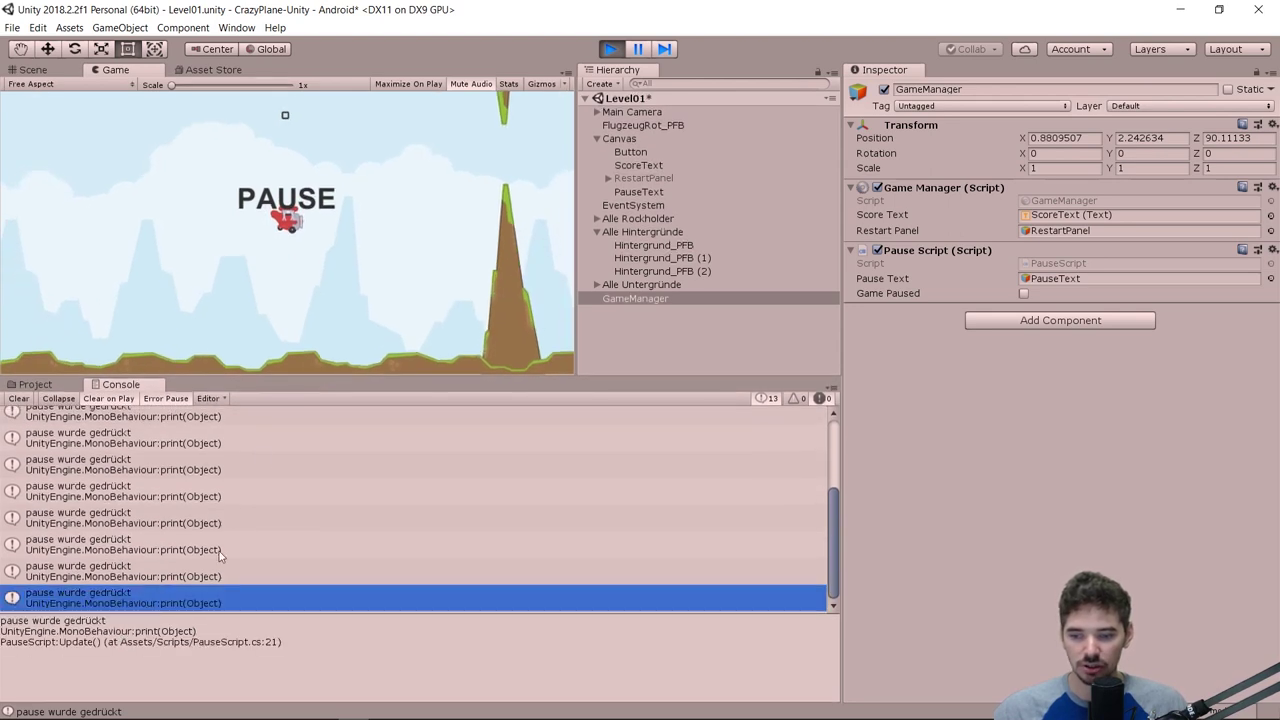
{"action": "left_click", "coordinate": [337, 278]}
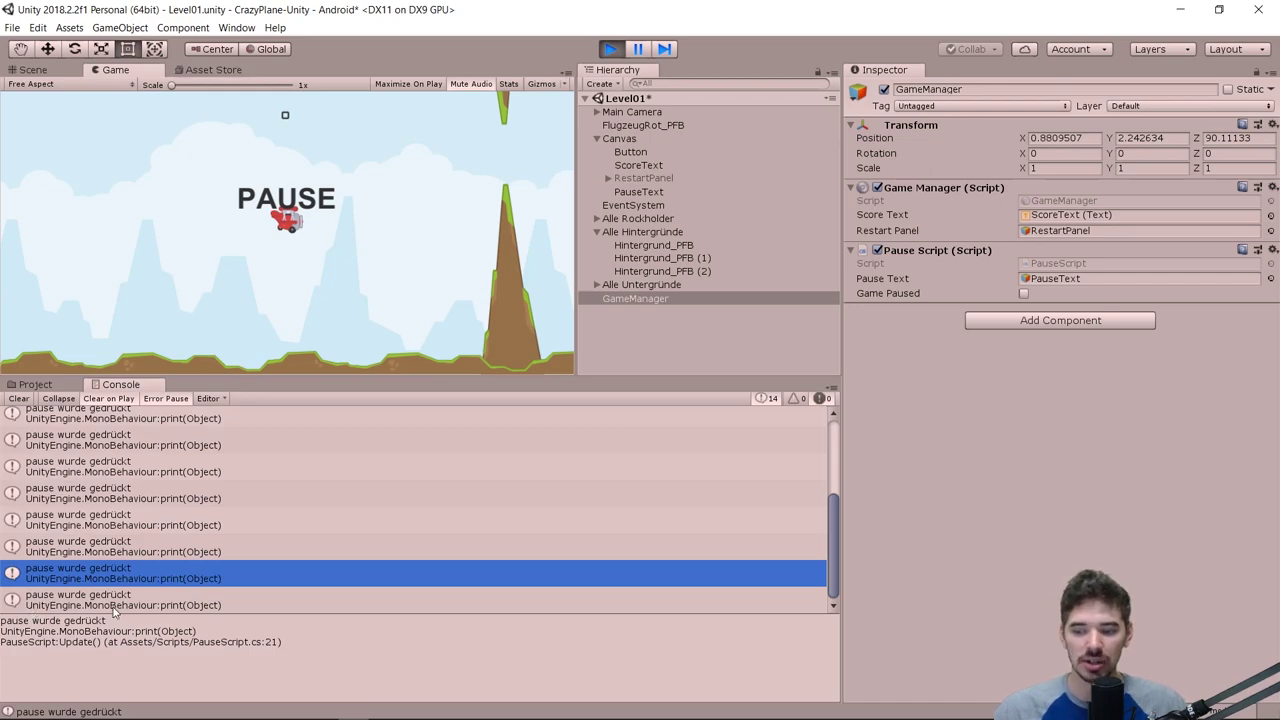
{"action": "key", "text": "alt+Tab"}
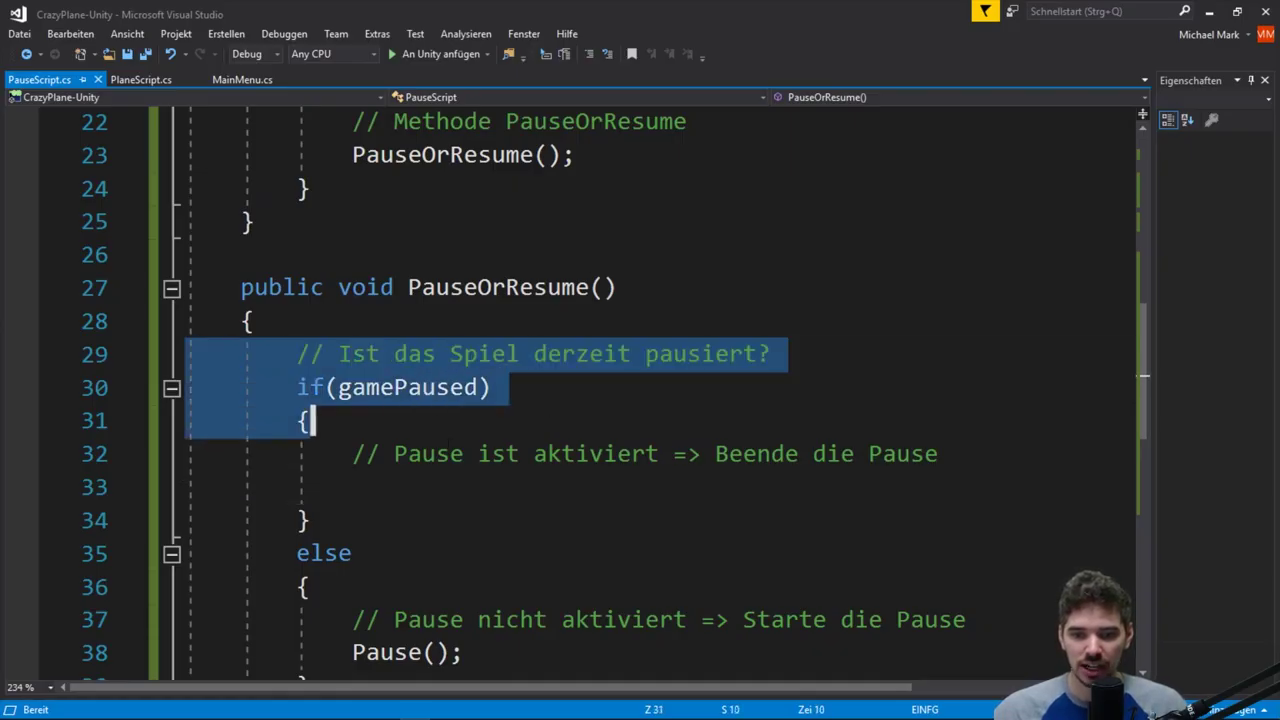
Step: Review the gamePaused check and the empty if branch in PauseOrResume()
{"action": "left_click_drag", "start_coordinate": [215, 346], "coordinate": [450, 485]}
{"action": "left_click", "coordinate": [450, 479]}
{"action": "key", "text": "shift+Up"}
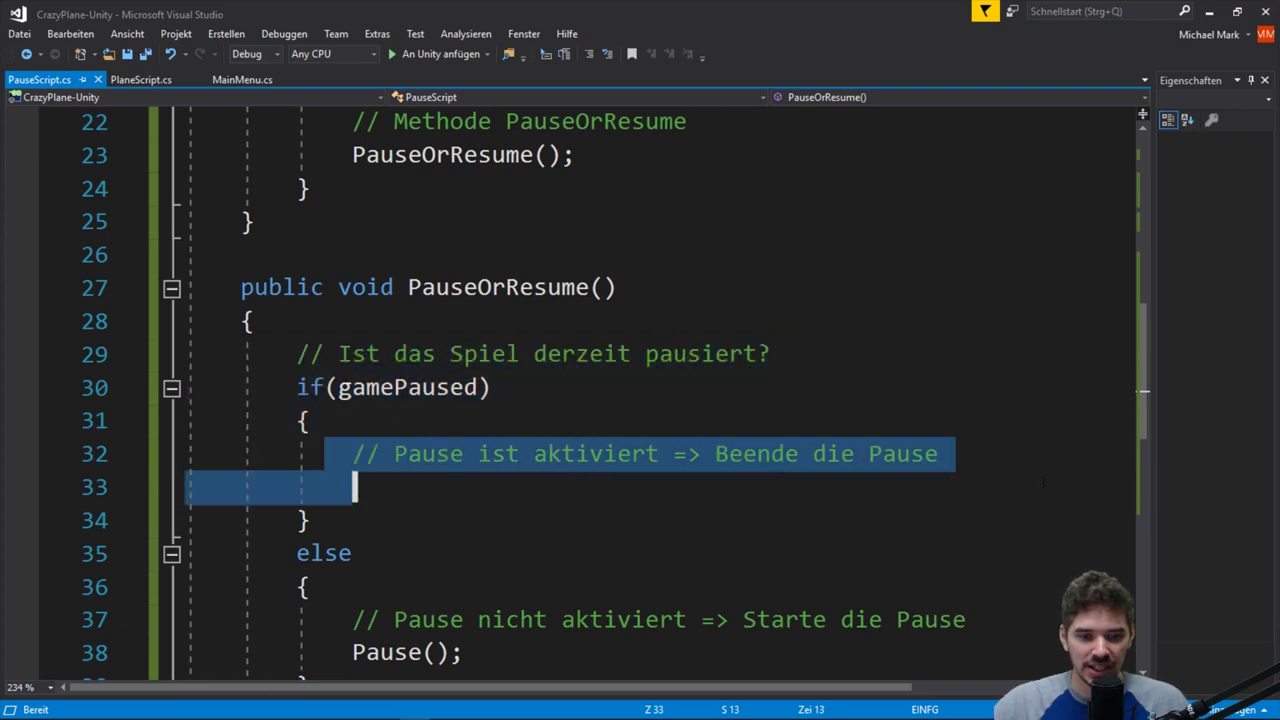
{"action": "key", "text": "shift+Down"}
Step: Declare public void Resume() below Pause() with an opening brace and an empty body line
{"action": "scroll", "coordinate": [388, 491], "scroll_direction": "down", "scroll_amount": 1}
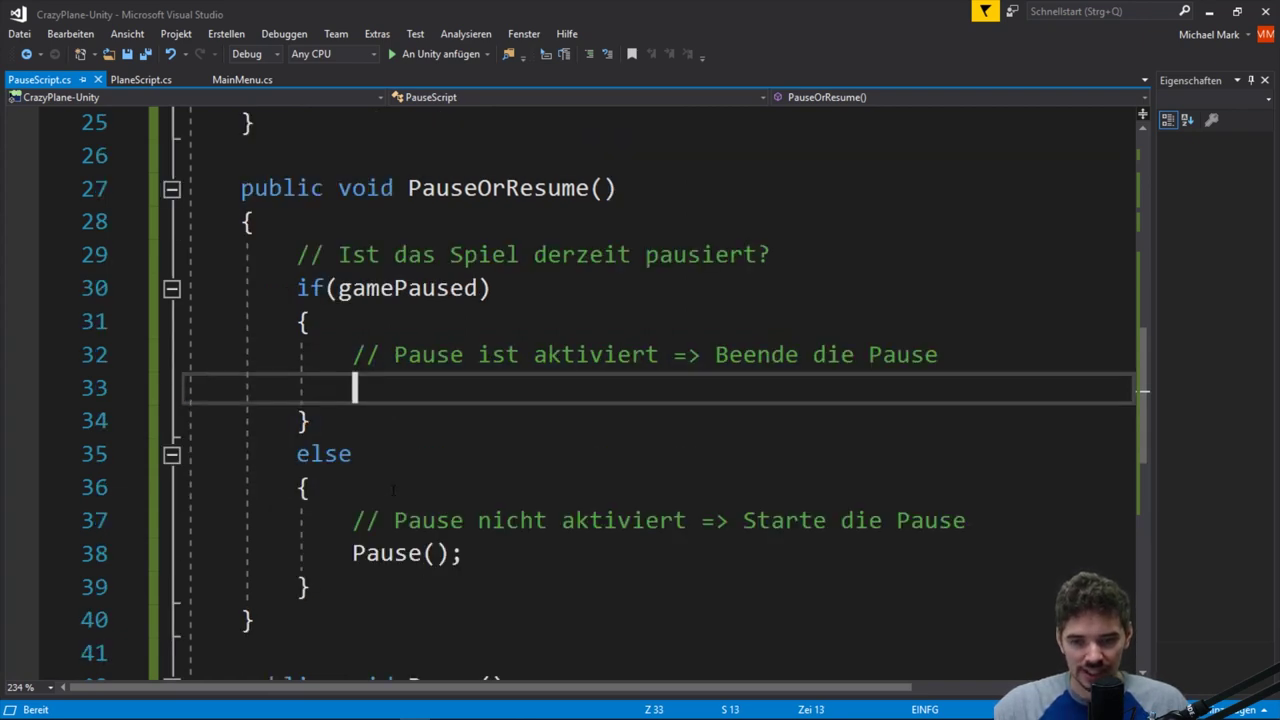
{"action": "scroll", "coordinate": [393, 489], "scroll_direction": "down", "scroll_amount": 2}
{"action": "scroll", "coordinate": [393, 489], "scroll_direction": "down", "scroll_amount": 2}
{"action": "left_click", "coordinate": [363, 490]}
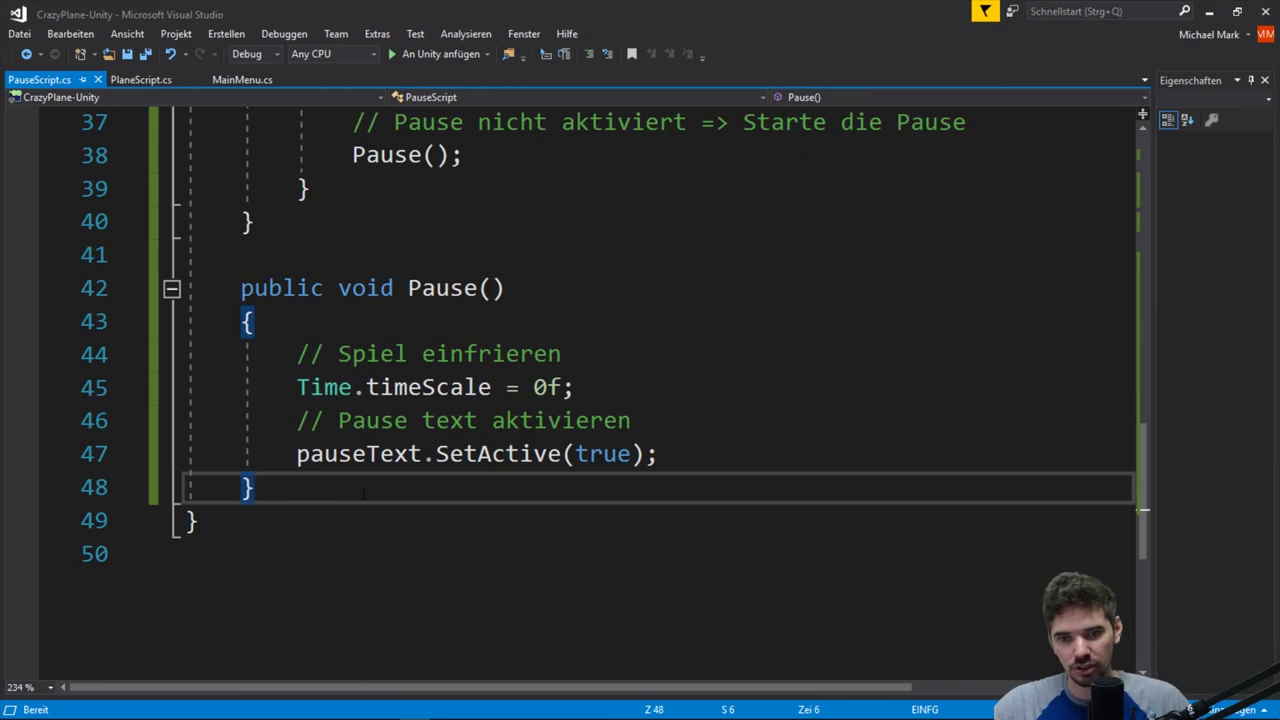
{"action": "key", "text": "Return"}
{"action": "key", "text": "Return"}
{"action": "type", "text": "public vo"}
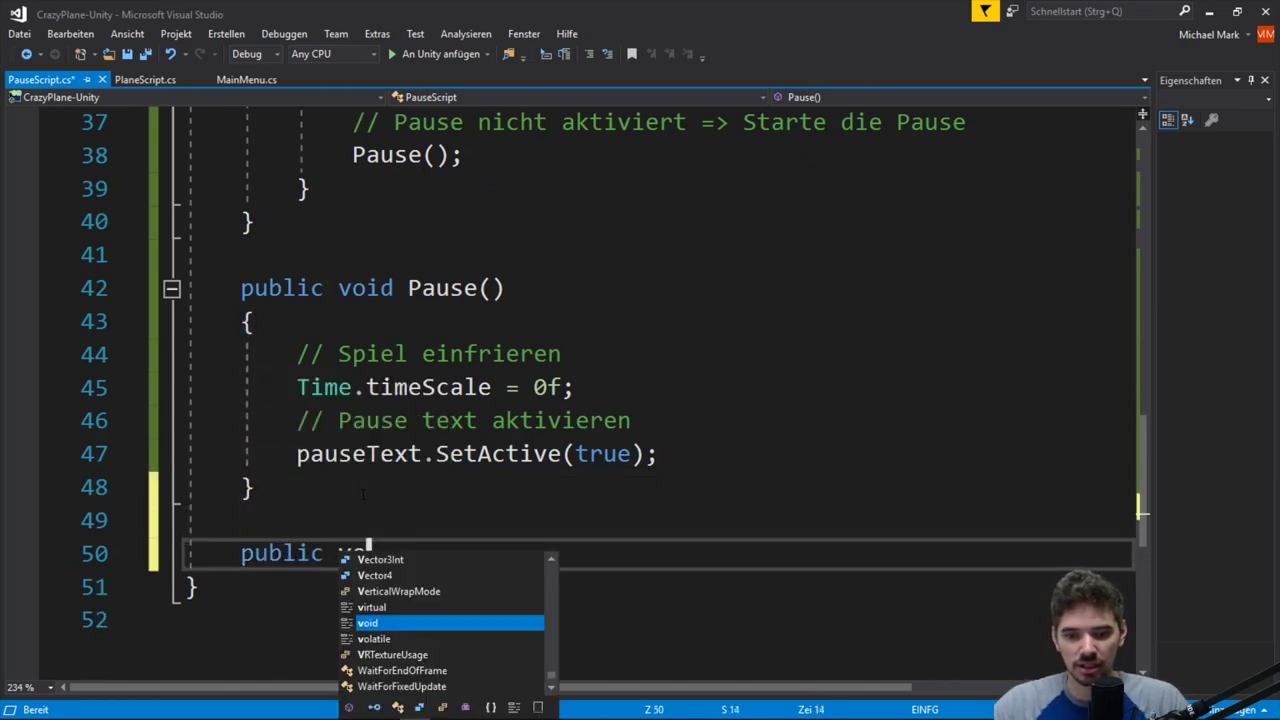
{"action": "type", "text": "id Resume"}
{"action": "key", "text": "alt+Tab"}
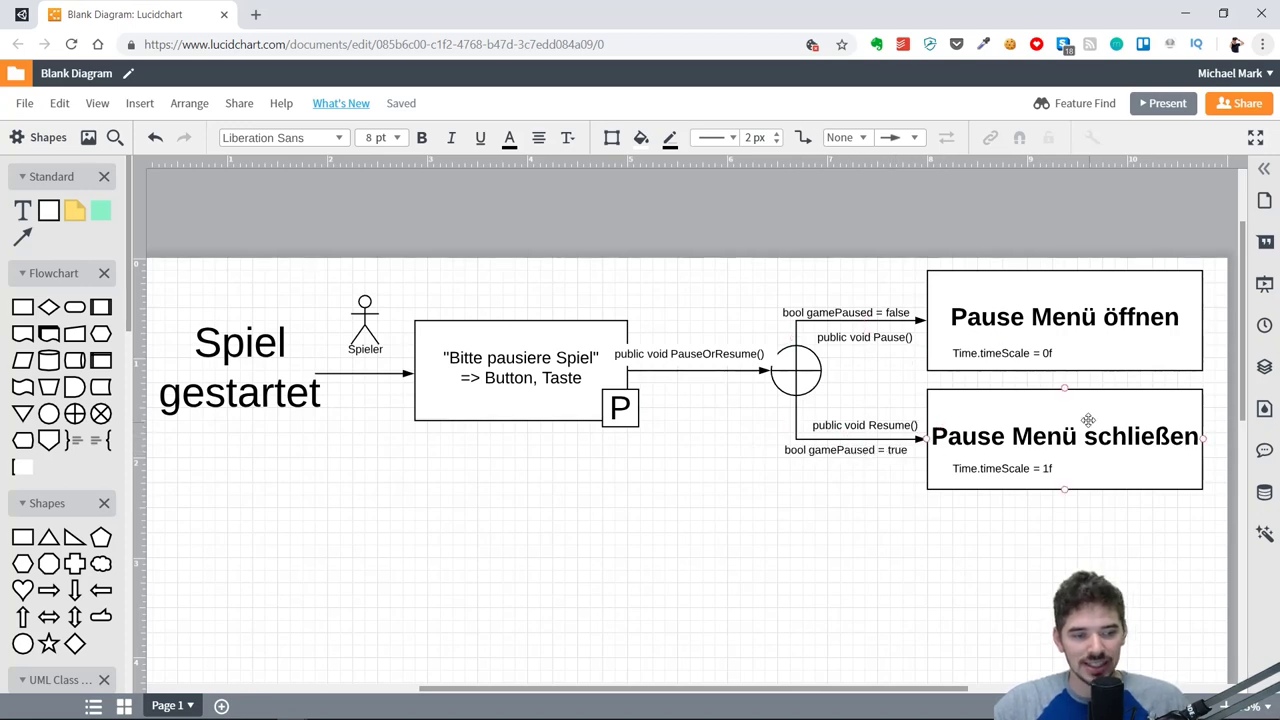
{"action": "key", "text": "alt+Tab"}
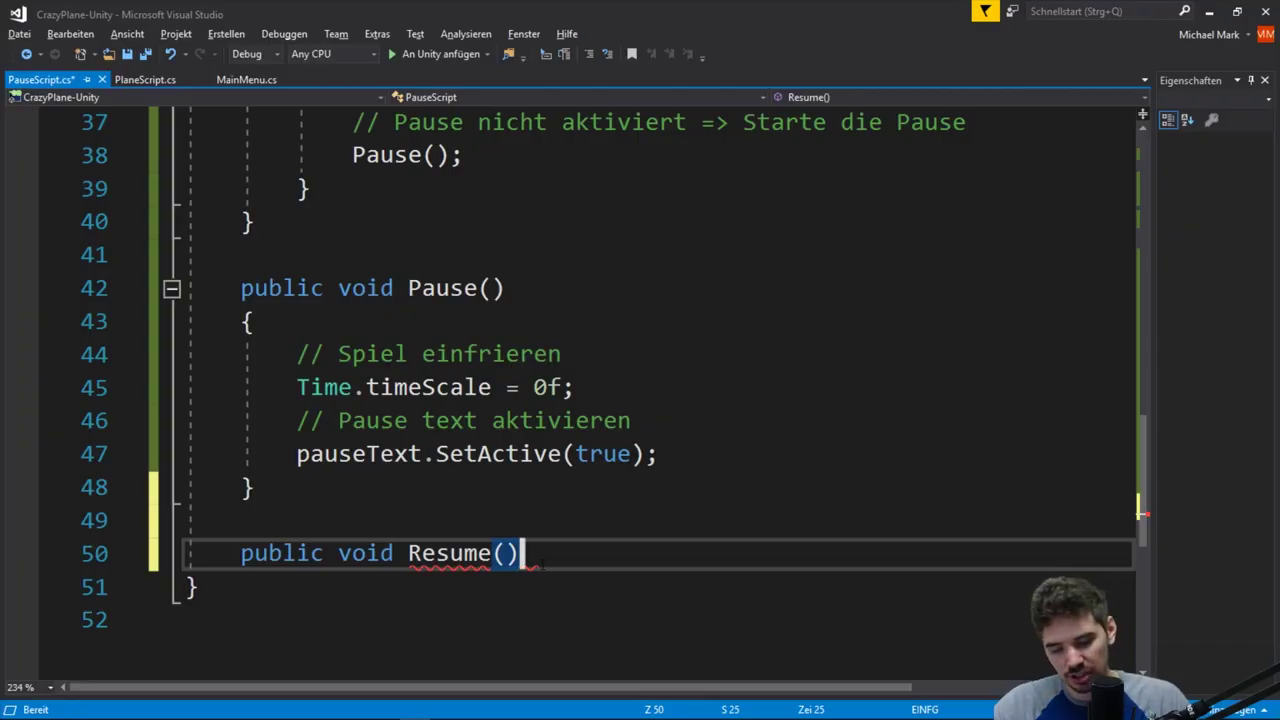
{"action": "key", "text": "Return"}
{"action": "type", "text": "{"}
{"action": "key", "text": "Return"}
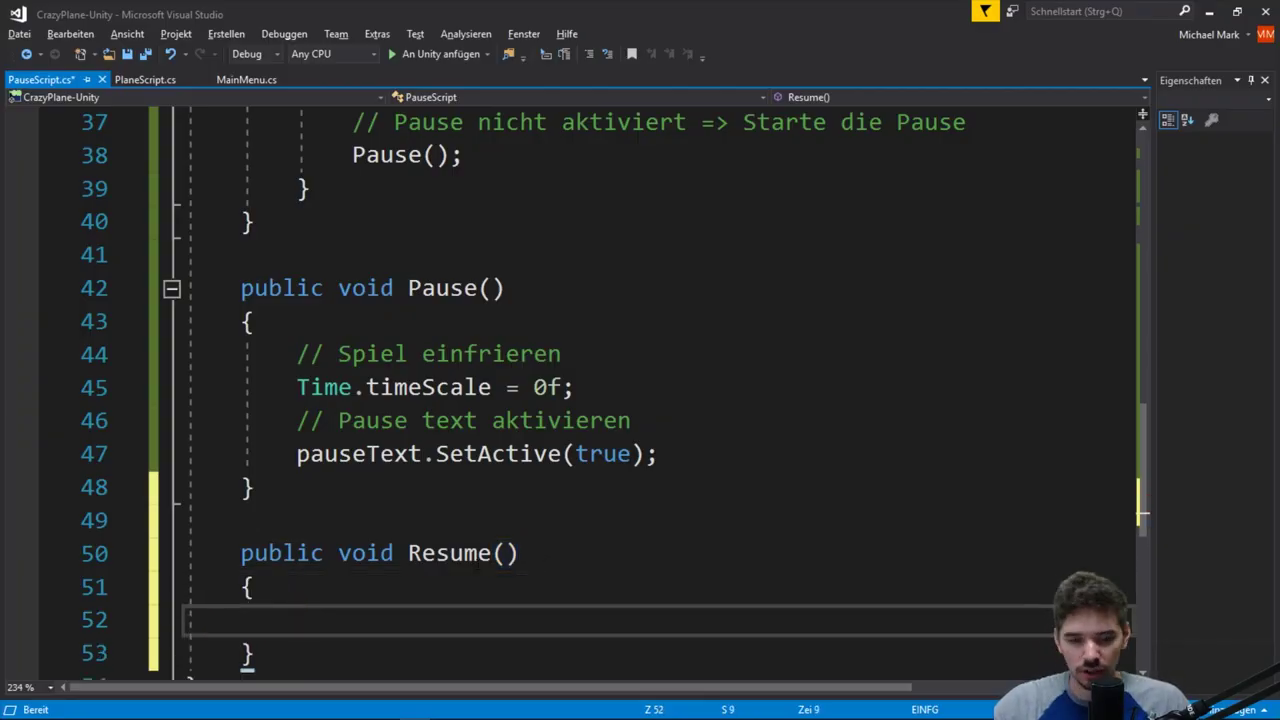
{"action": "scroll", "coordinate": [640, 400], "scroll_direction": "down", "scroll_amount": 1}
{"action": "left_click_drag", "start_coordinate": [296, 287], "coordinate": [657, 354]}
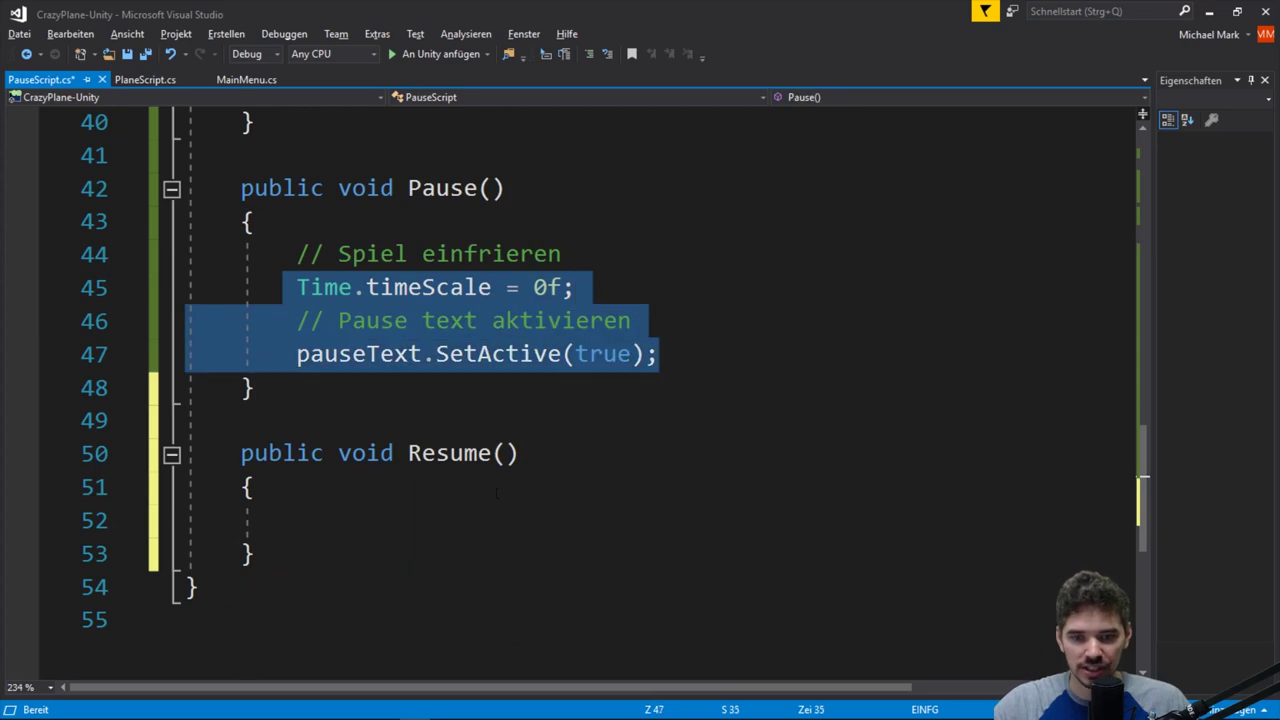
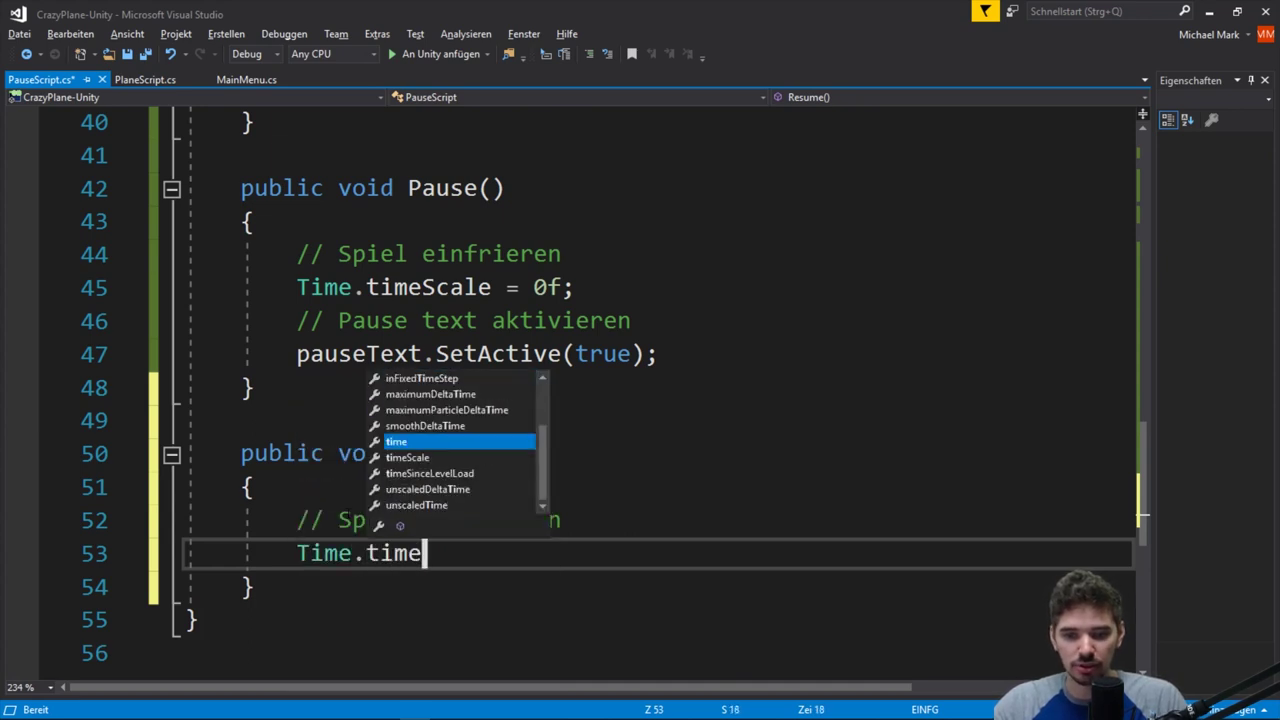
Step: In Resume(), set Time.timeScale to 1f and save the script
{"action": "key", "text": "Down"}
{"action": "key", "text": "Tab"}
{"action": "type", "text": "=) "}
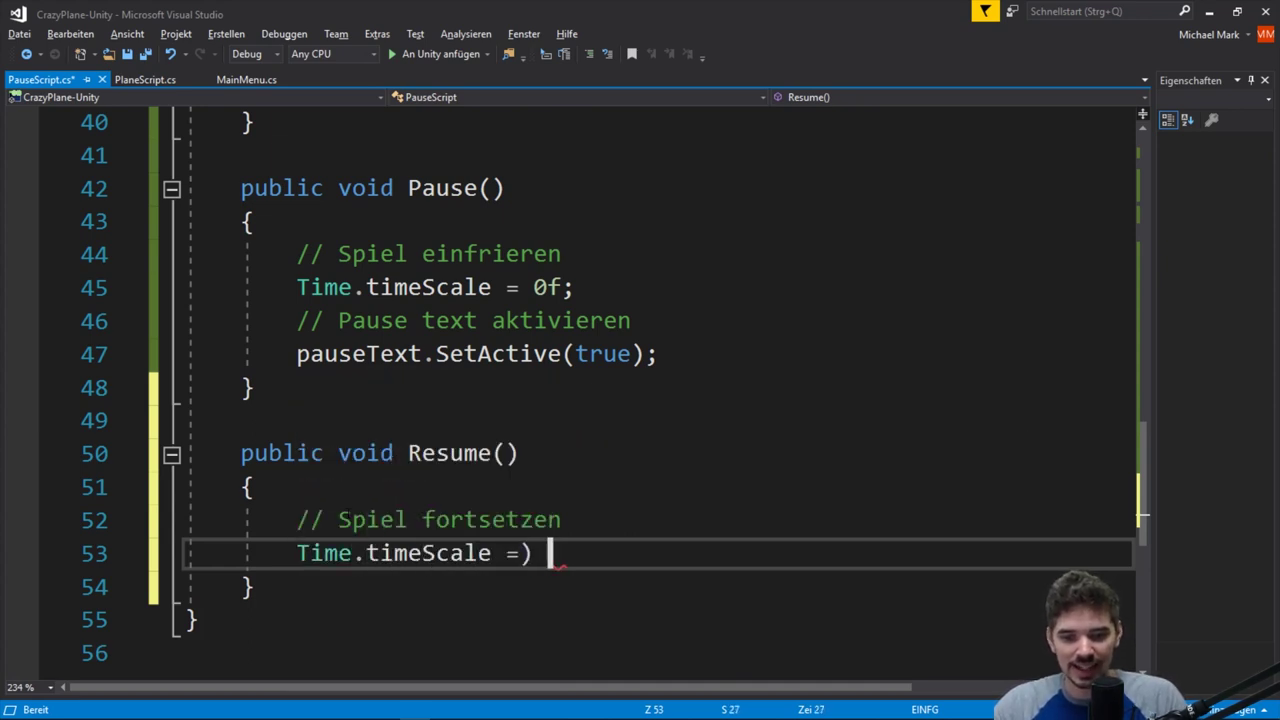
{"action": "type", "text": " 1f;"}
{"action": "key", "text": "ctrl+s"}
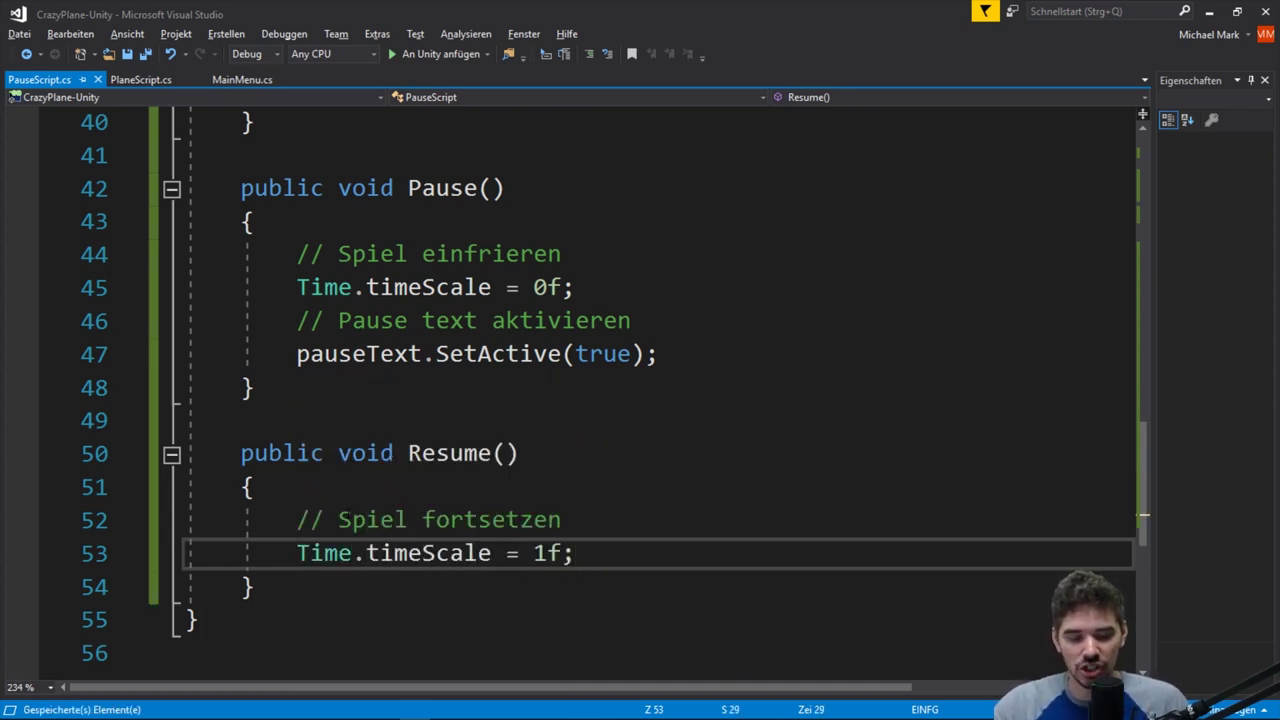
{"action": "key", "text": "Return"}
Step: Add a comment and pauseText.SetActive(false); in Resume() to hide the pause text
{"action": "scroll", "coordinate": [543, 454], "scroll_direction": "down", "scroll_amount": 1}
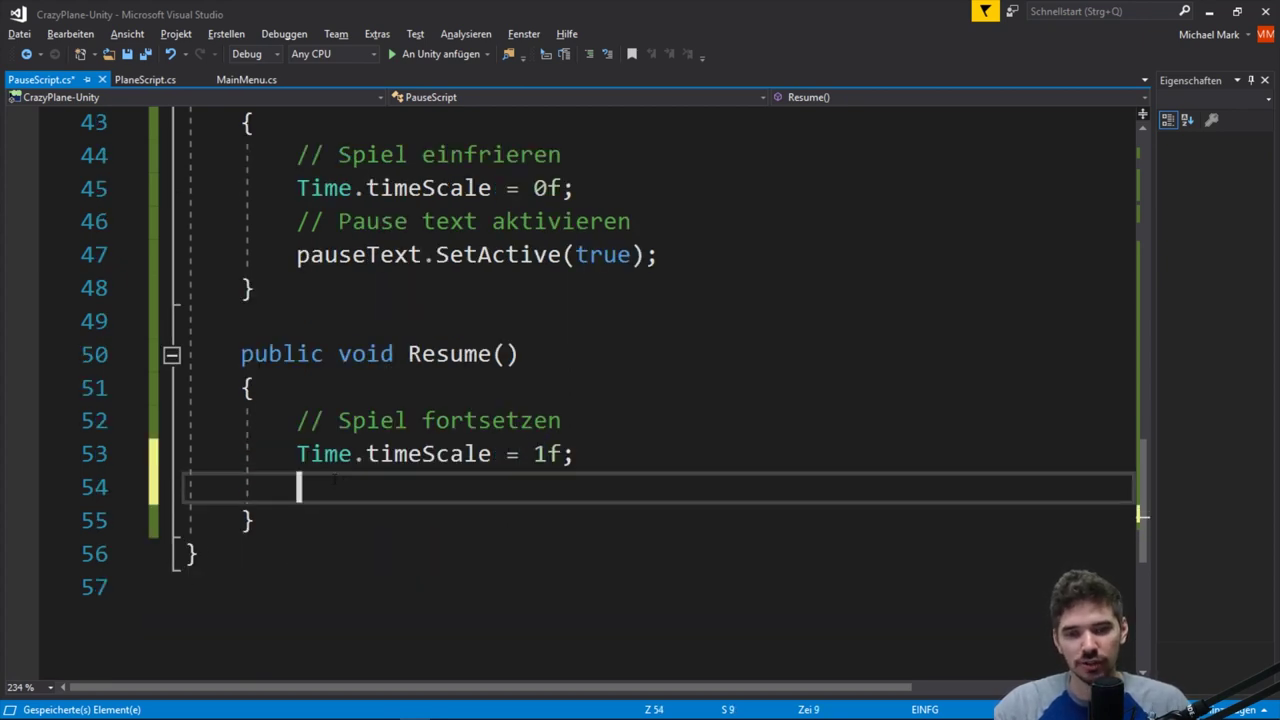
{"action": "type", "text": "// Pause d"}
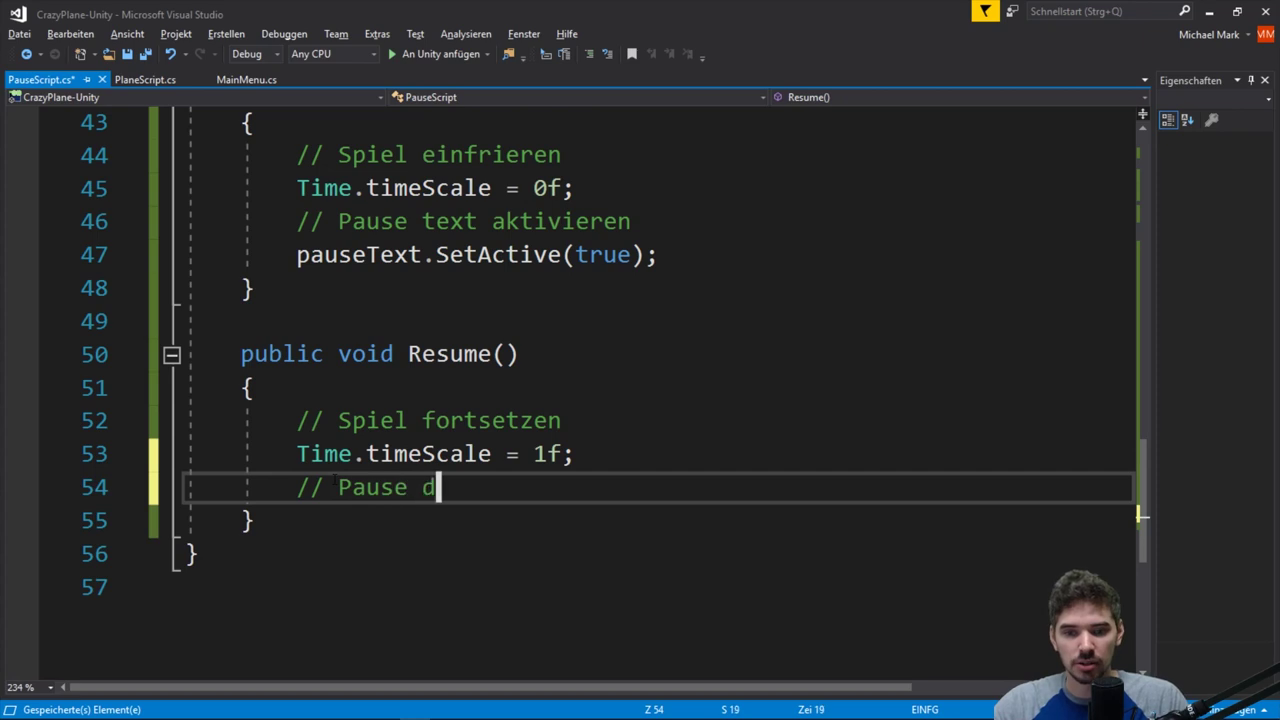
{"action": "key", "text": "BackSpace"}
{"action": "type", "text": "text ausb"}
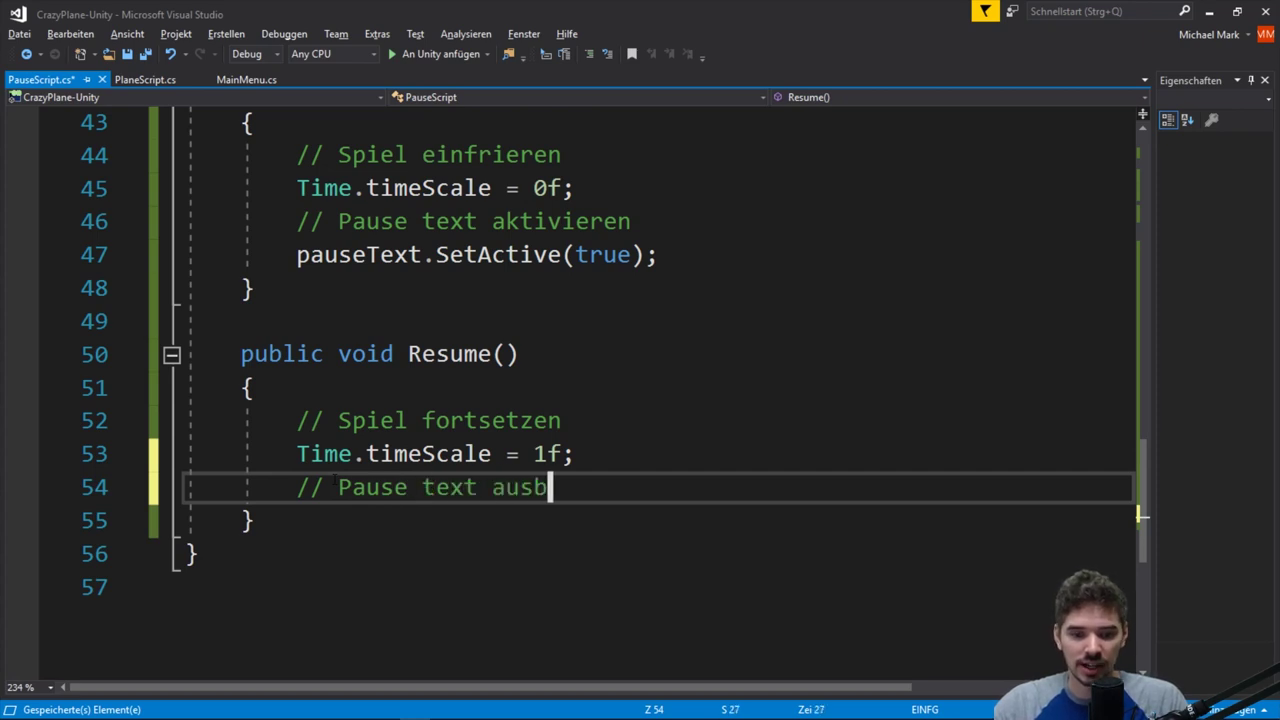
{"action": "type", "text": "lednden"}
{"action": "key", "text": "Return"}
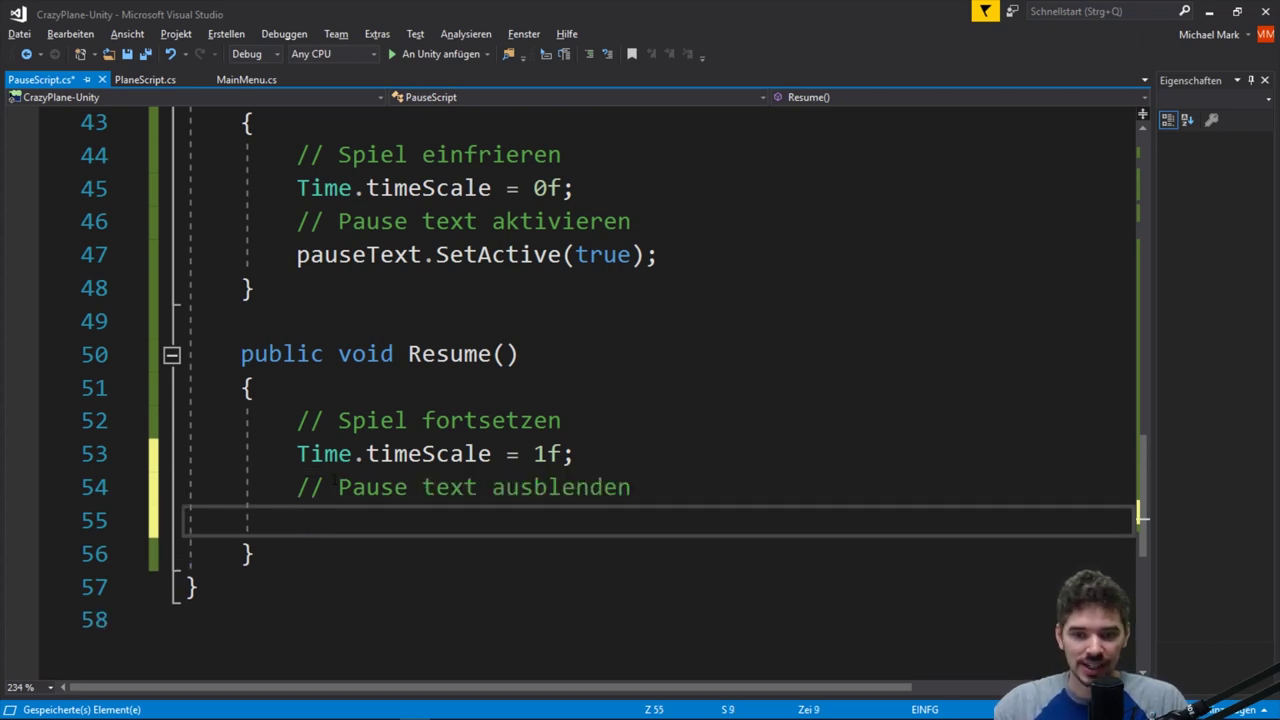
{"action": "type", "text": "pause"}
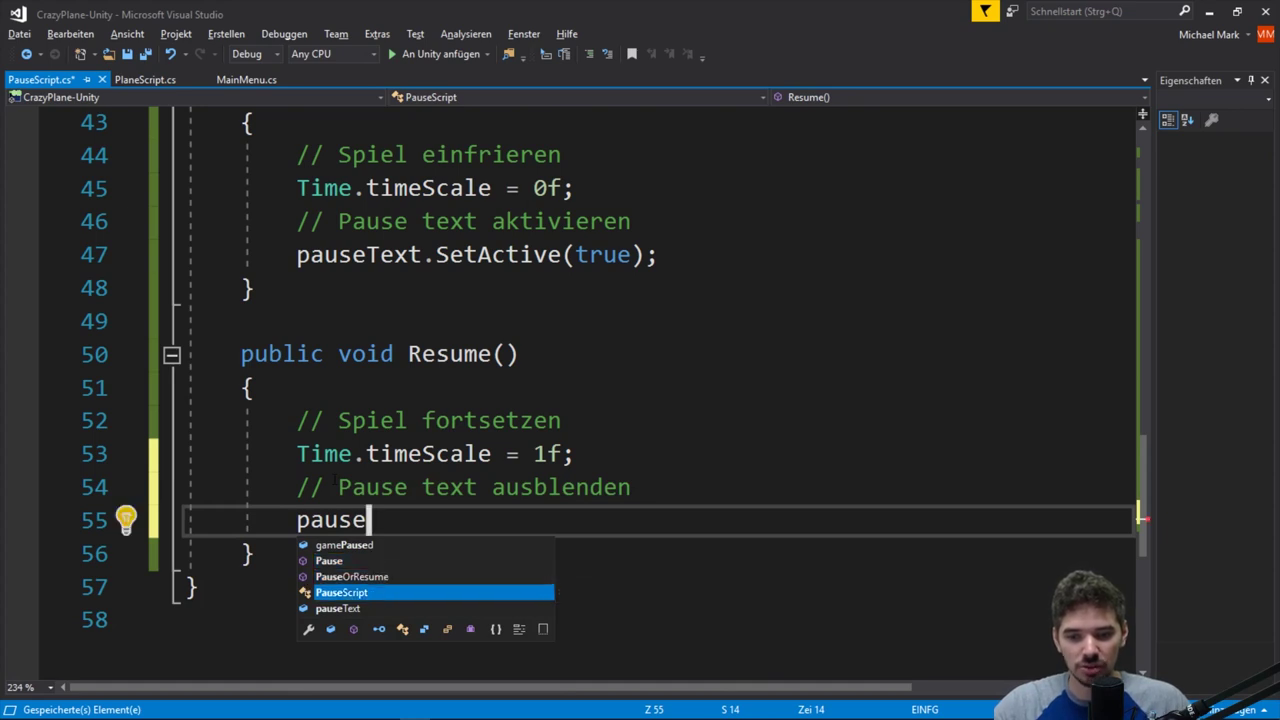
{"action": "type", "text": "T"}
{"action": "key", "text": "Tab"}
{"action": "left_click_drag", "start_coordinate": [658, 255], "coordinate": [186, 255]}
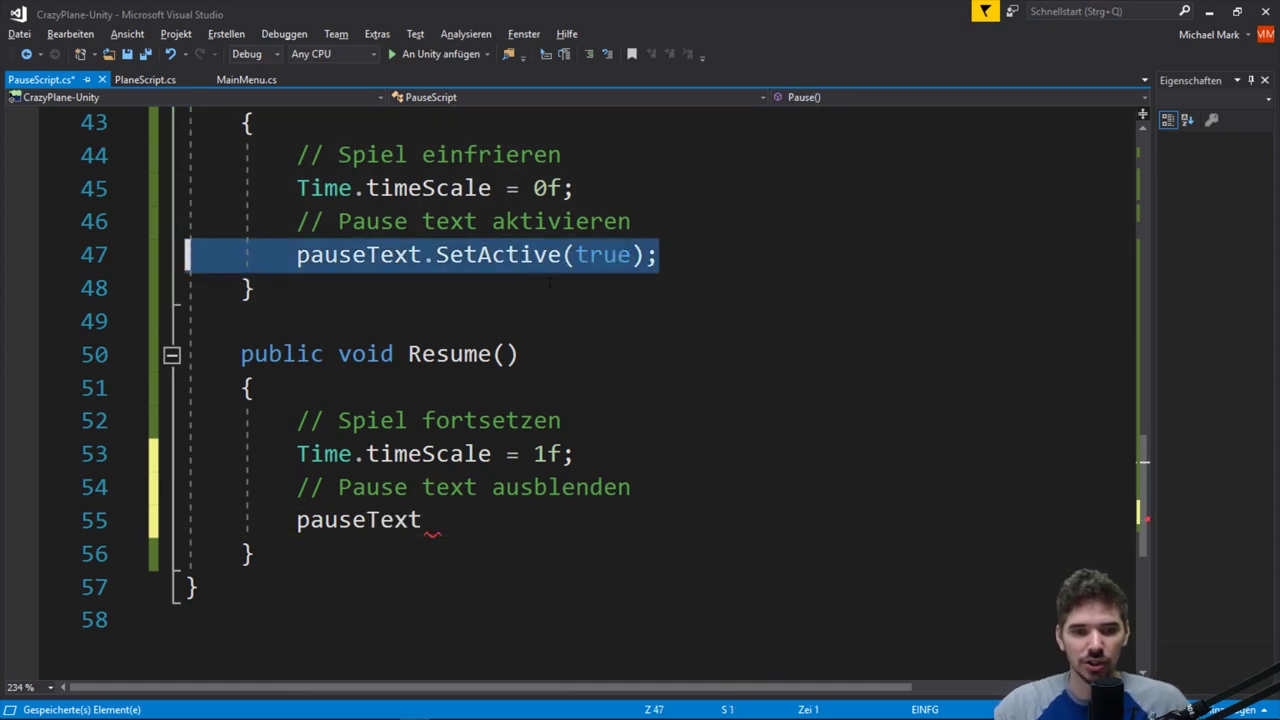
{"action": "left_click", "coordinate": [457, 517]}
{"action": "type", "text": ".Set"}
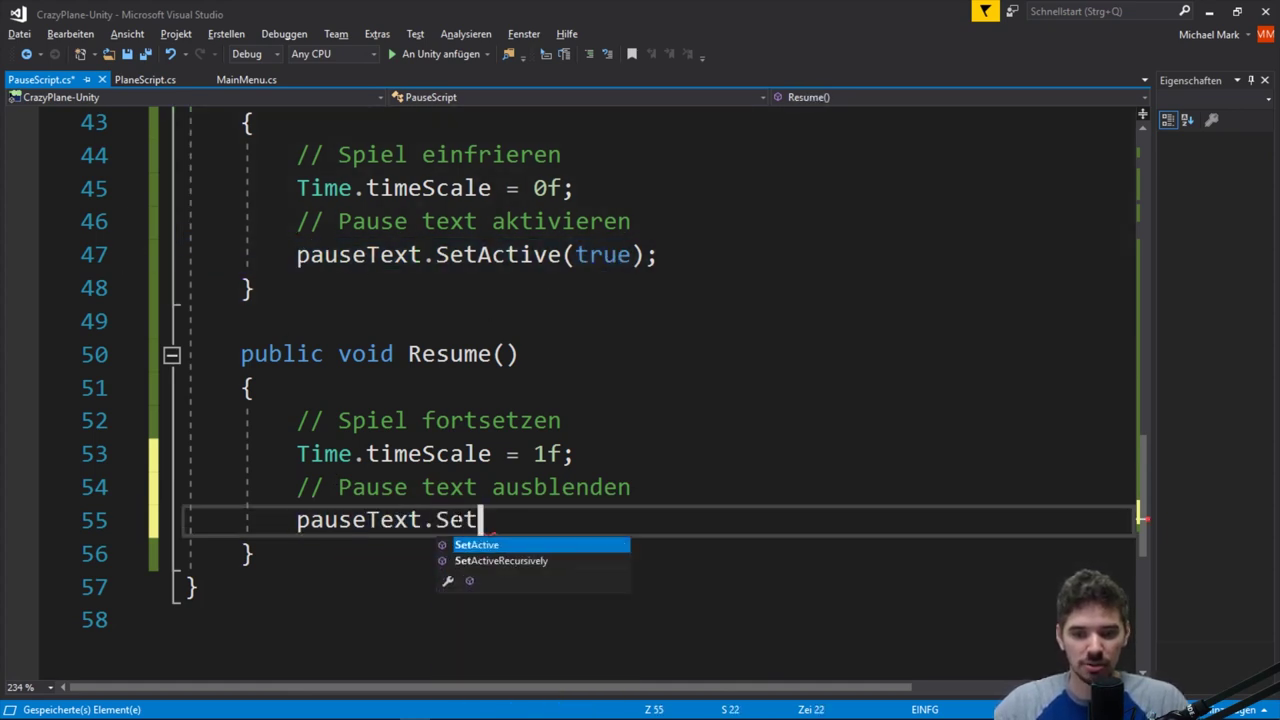
{"action": "type", "text": "Active(fal"}
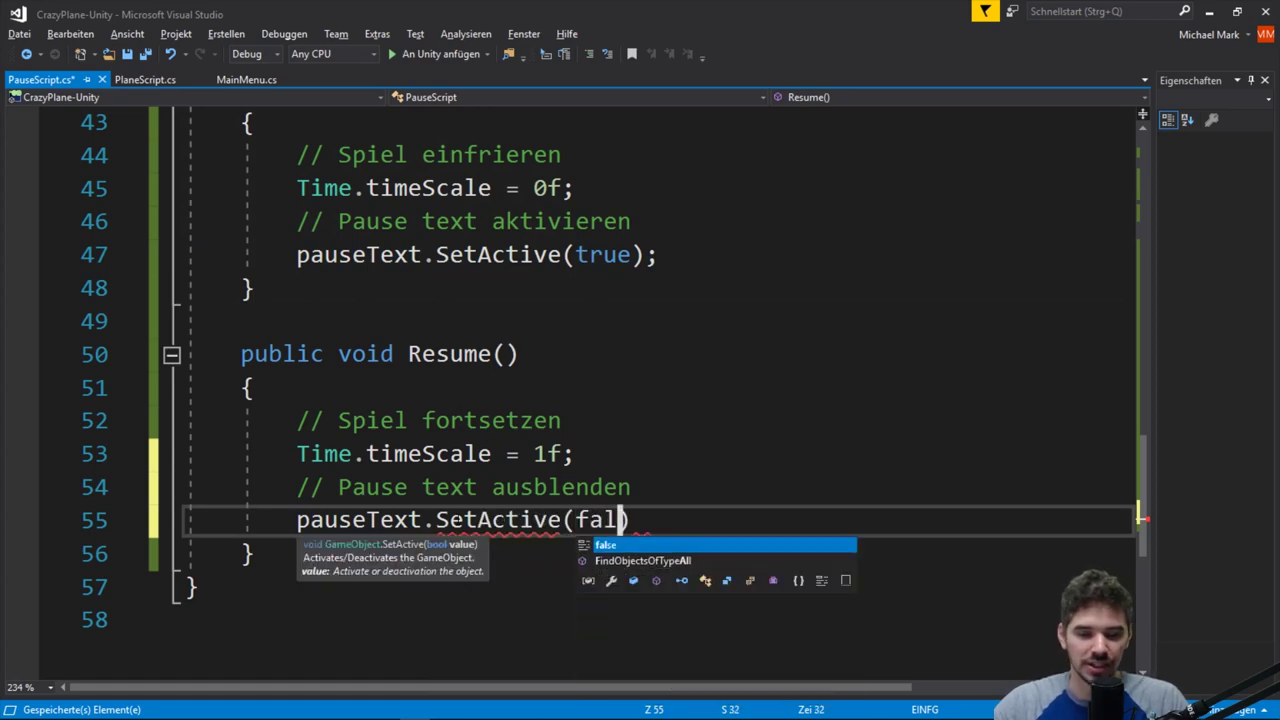
{"action": "type", "text": "se);"}
Step: Call Resume(); inside the if(gamePaused) branch of PauseOrResume
{"action": "left_click_drag", "start_coordinate": [519, 354], "coordinate": [408, 354]}
{"action": "scroll", "coordinate": [405, 380], "scroll_direction": "up", "scroll_amount": 2}
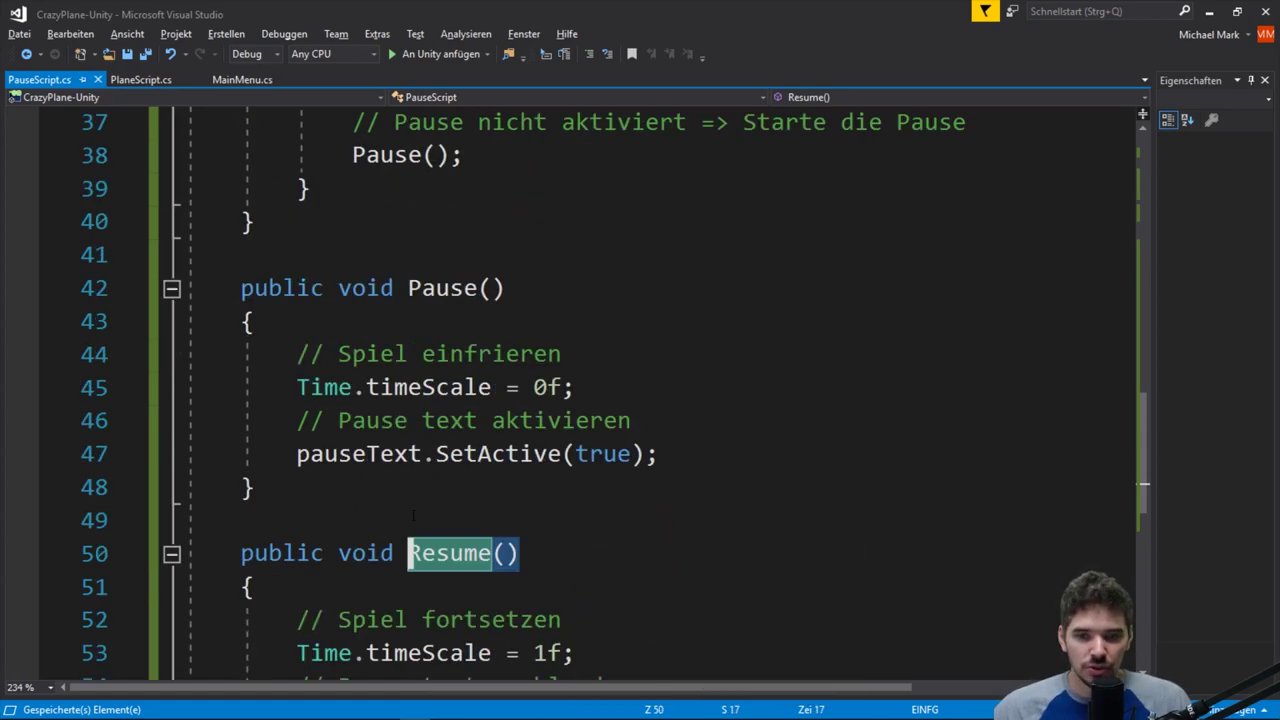
{"action": "scroll", "coordinate": [405, 380], "scroll_direction": "up", "scroll_amount": 1}
{"action": "scroll", "coordinate": [405, 380], "scroll_direction": "up", "scroll_amount": 2}
{"action": "scroll", "coordinate": [401, 398], "scroll_direction": "up", "scroll_amount": 2}
{"action": "left_click_drag", "start_coordinate": [297, 387], "coordinate": [430, 387]}
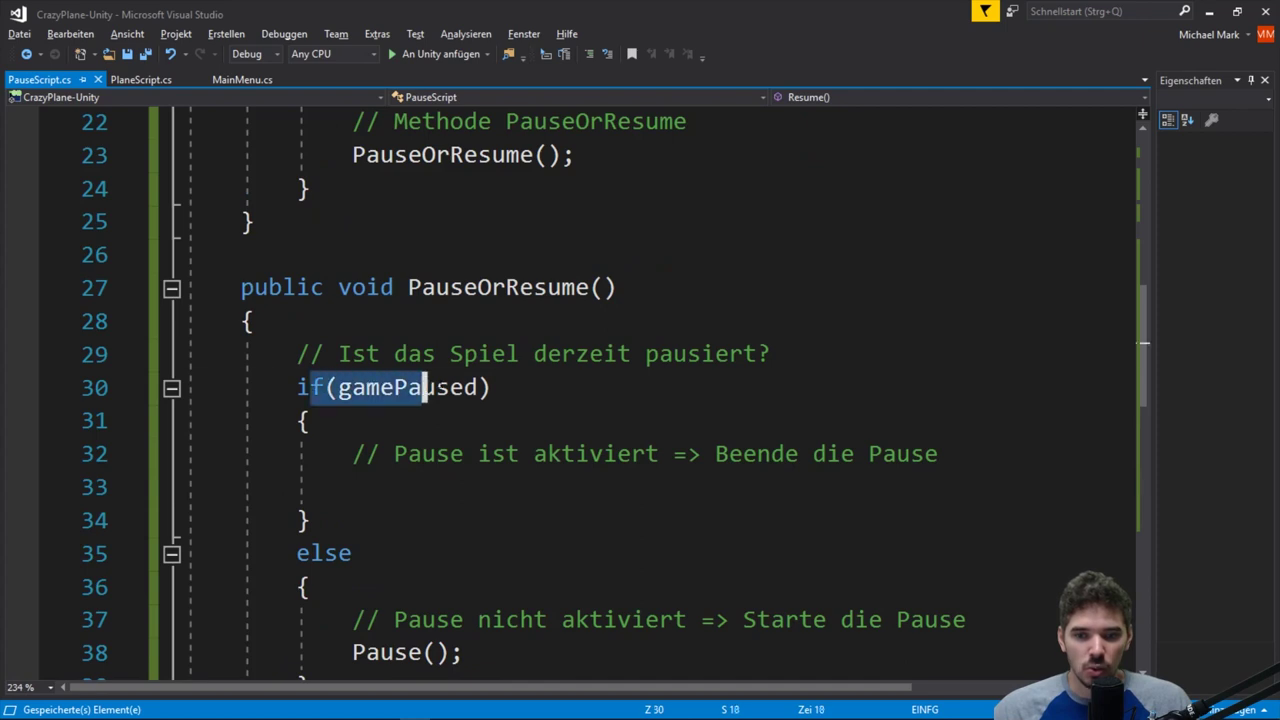
{"action": "left_click", "coordinate": [401, 387]}
{"action": "left_click", "coordinate": [411, 485]}
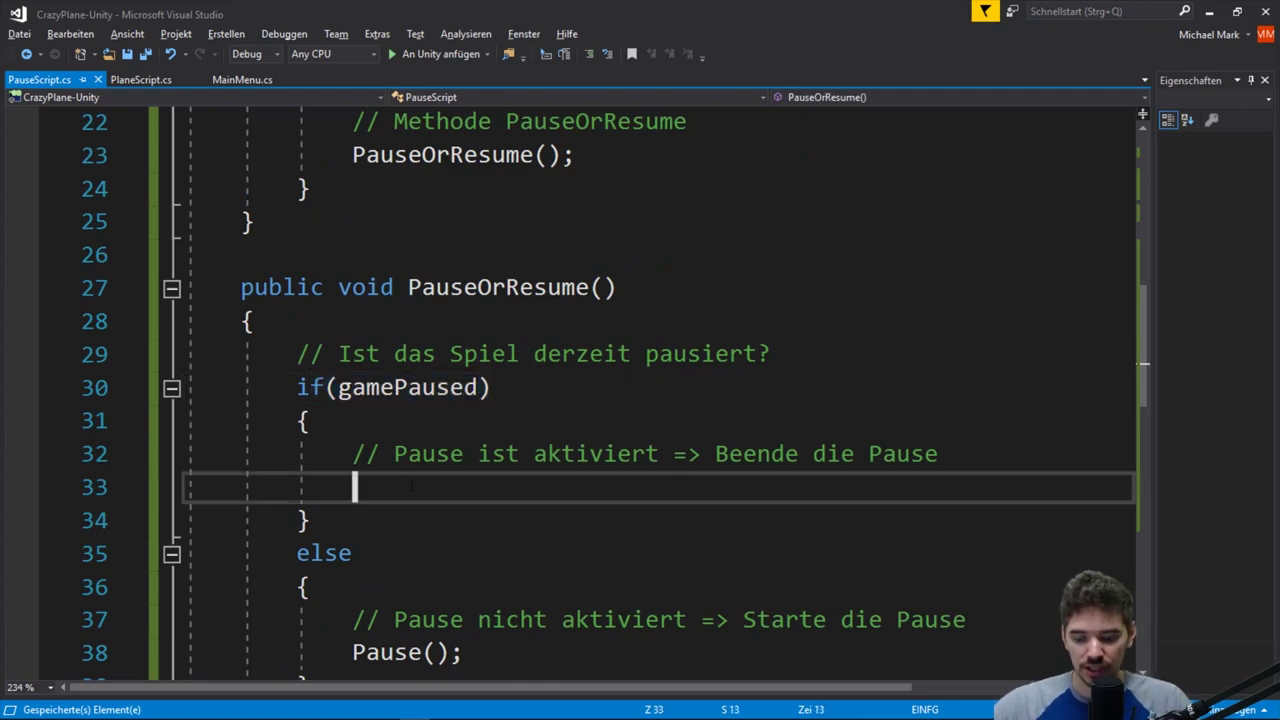
{"action": "type", "text": "Resume();"}
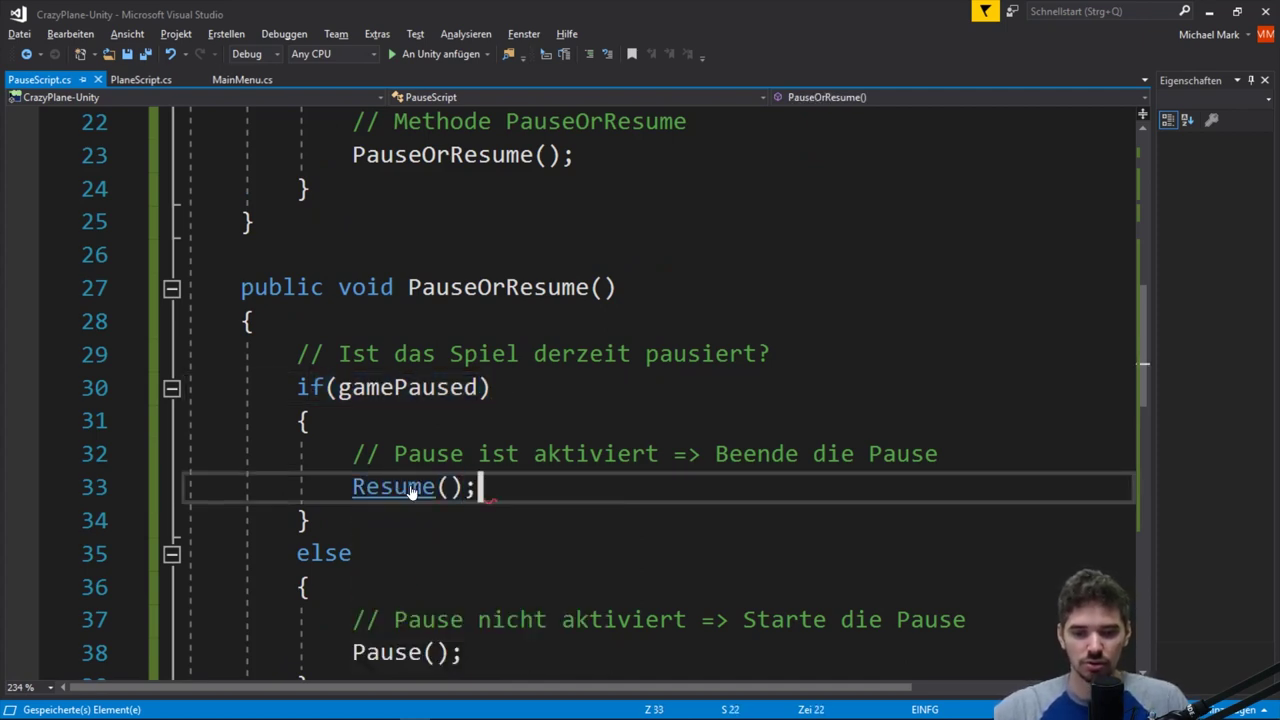
{"action": "key", "text": "Up"}
{"action": "scroll", "coordinate": [600, 400], "scroll_direction": "down", "scroll_amount": 1}
{"action": "key", "text": "Down"}
{"action": "key", "text": "Down"}
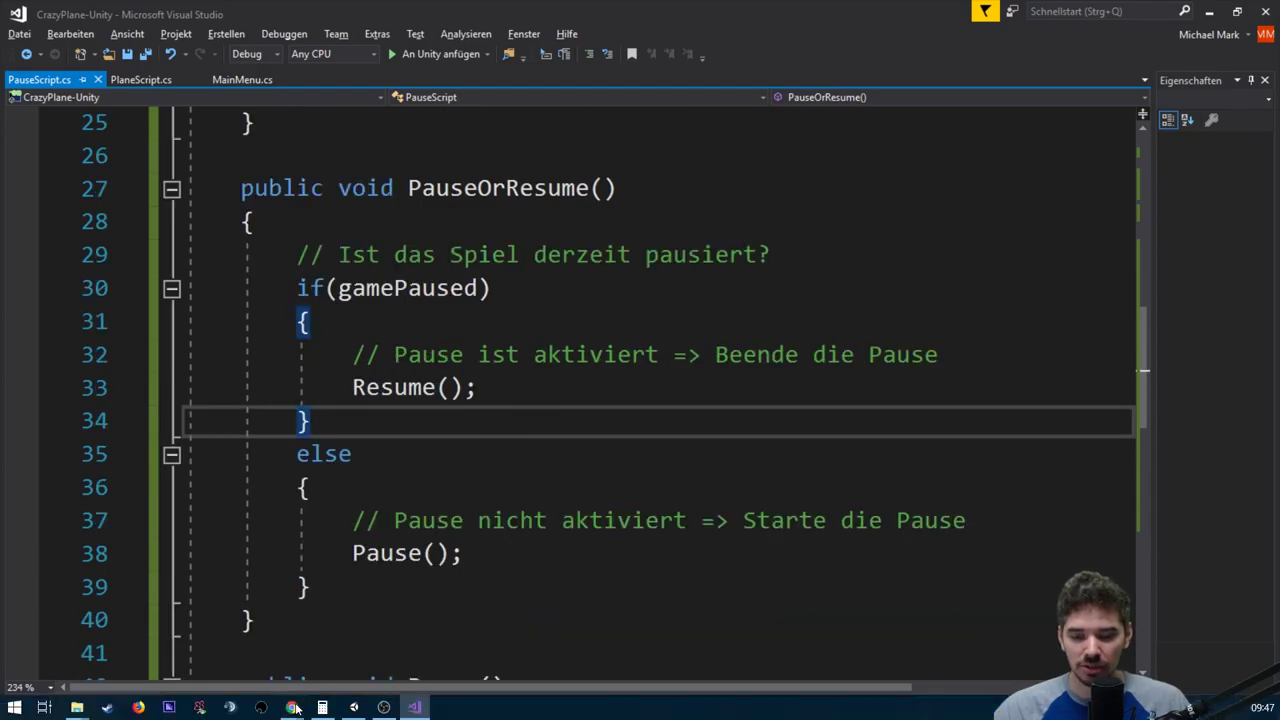
Step: Start play mode and press Escape twice to test showing and hiding the PAUSE text
{"action": "mouse_move", "coordinate": [296, 709]}
{"action": "left_click", "coordinate": [325, 625]}
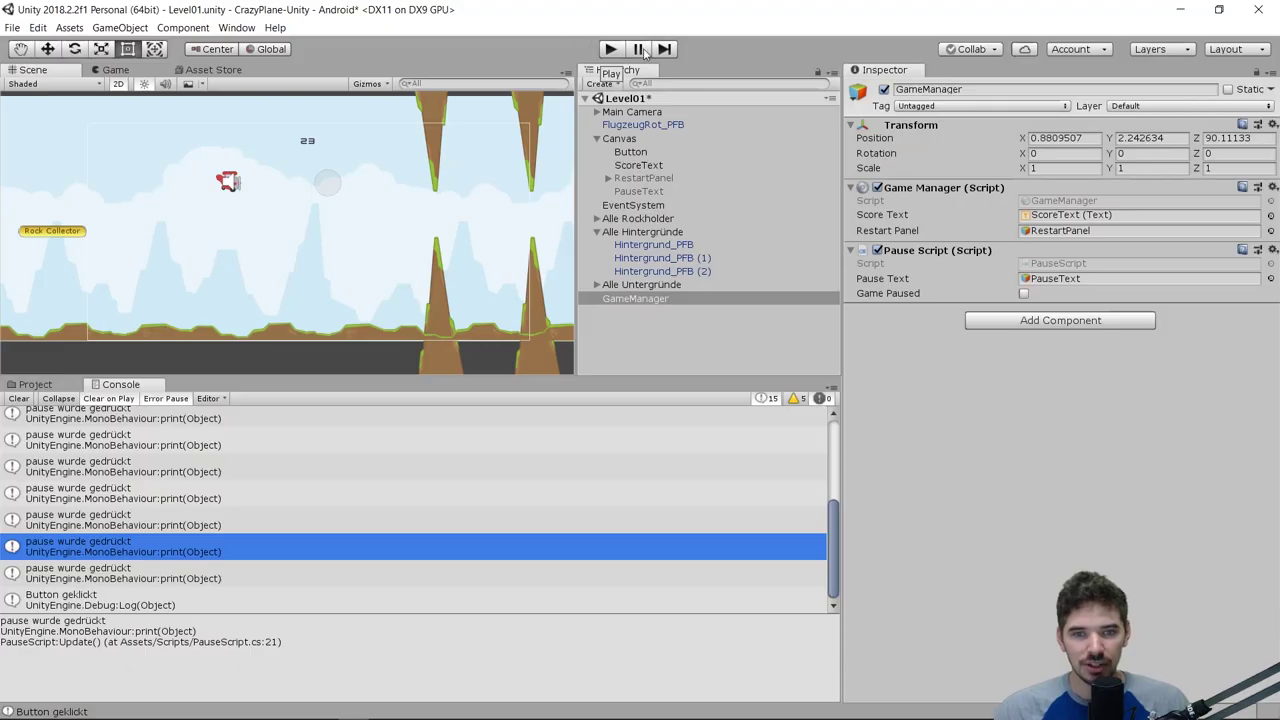
{"action": "left_click", "coordinate": [609, 51]}
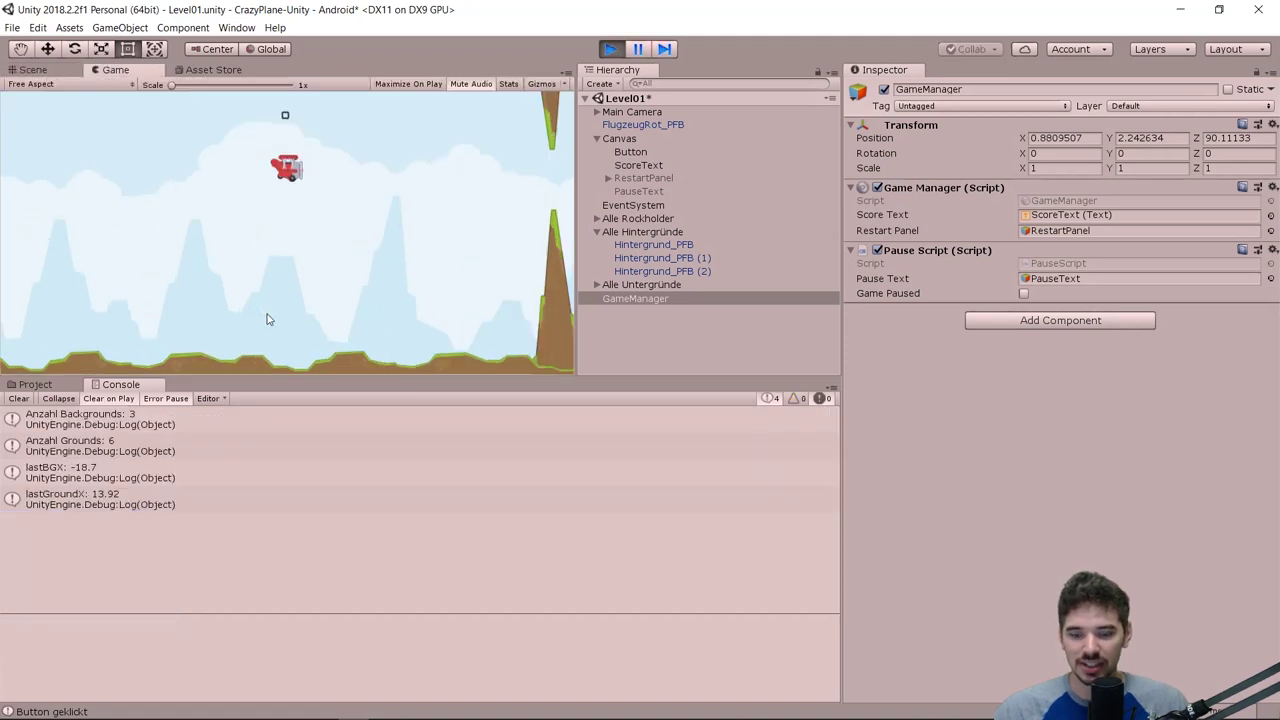
{"action": "key", "text": "Escape"}
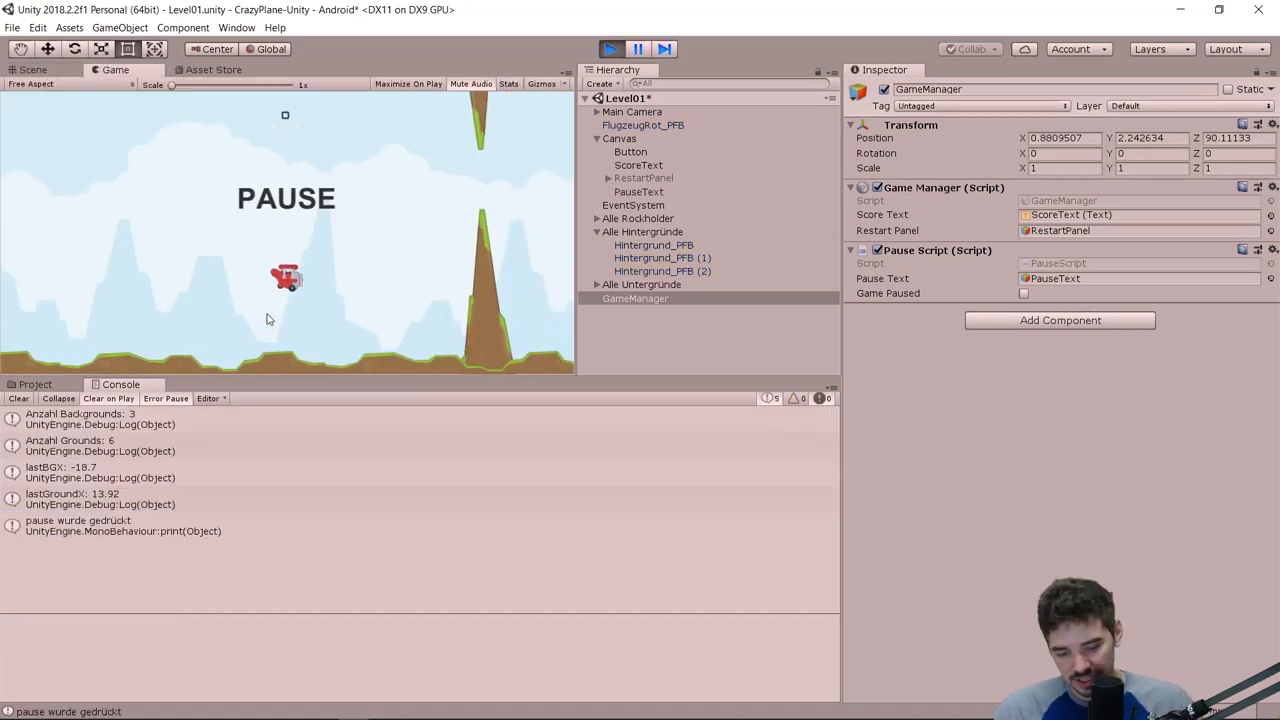
{"action": "key", "text": "Escape"}
{"action": "key", "text": "Escape"}
{"action": "key", "text": "Escape"}
{"action": "key", "text": "Escape"}
{"action": "key", "text": "Escape"}
{"action": "key", "text": "Escape"}
{"action": "key", "text": "Escape"}
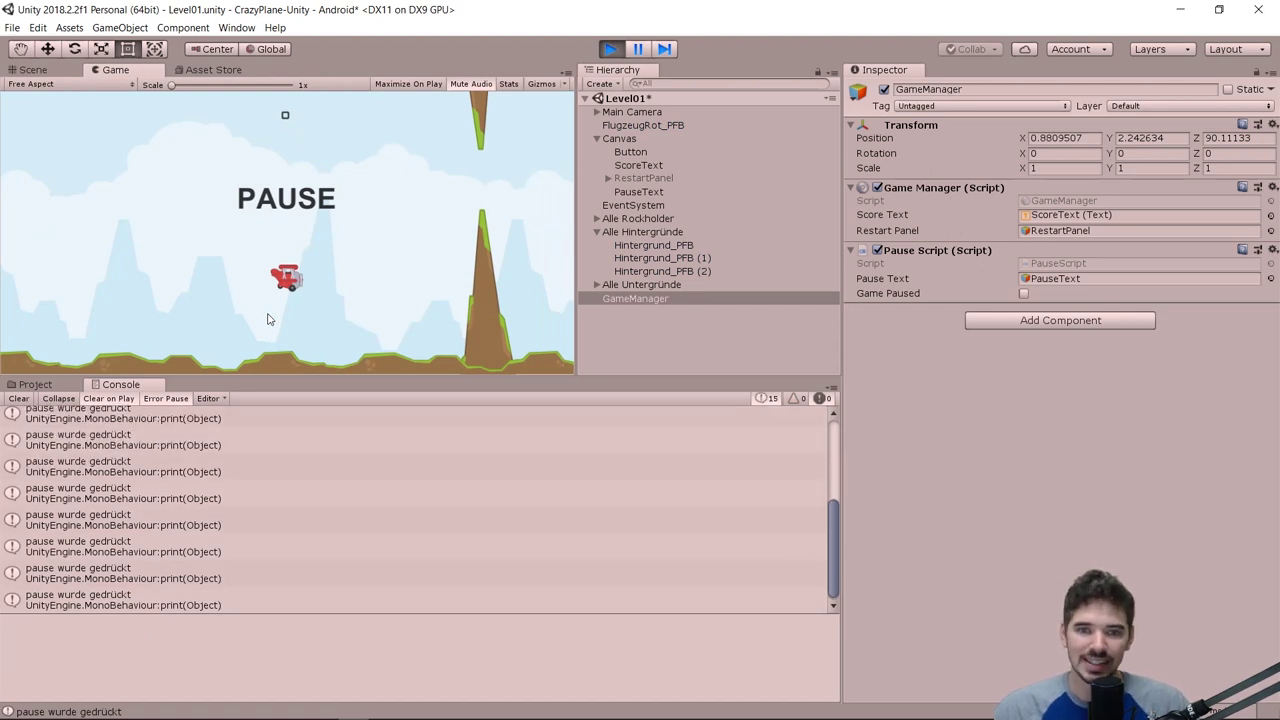
Step: Back in PauseScript, select the gamePaused variable in the line 30 if condition
{"action": "left_click", "coordinate": [415, 712]}
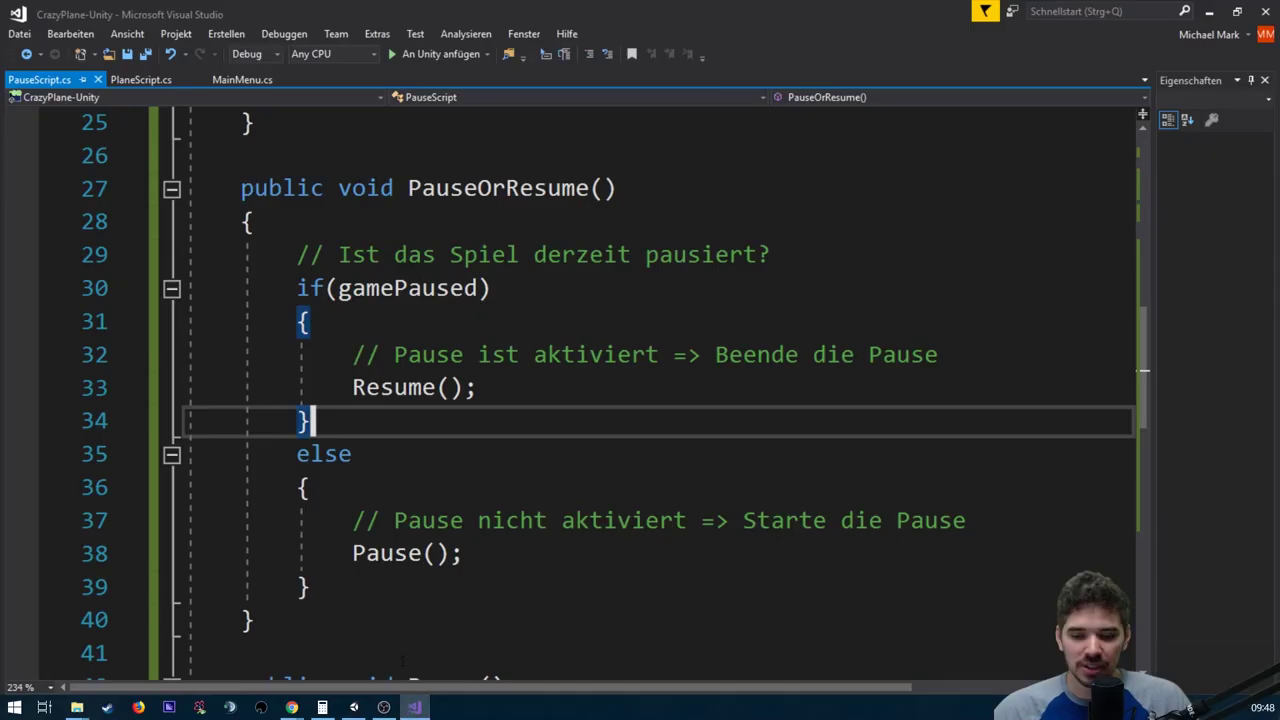
{"action": "scroll", "coordinate": [450, 487], "scroll_direction": "up", "scroll_amount": 1}
{"action": "left_click_drag", "start_coordinate": [297, 387], "coordinate": [490, 387]}
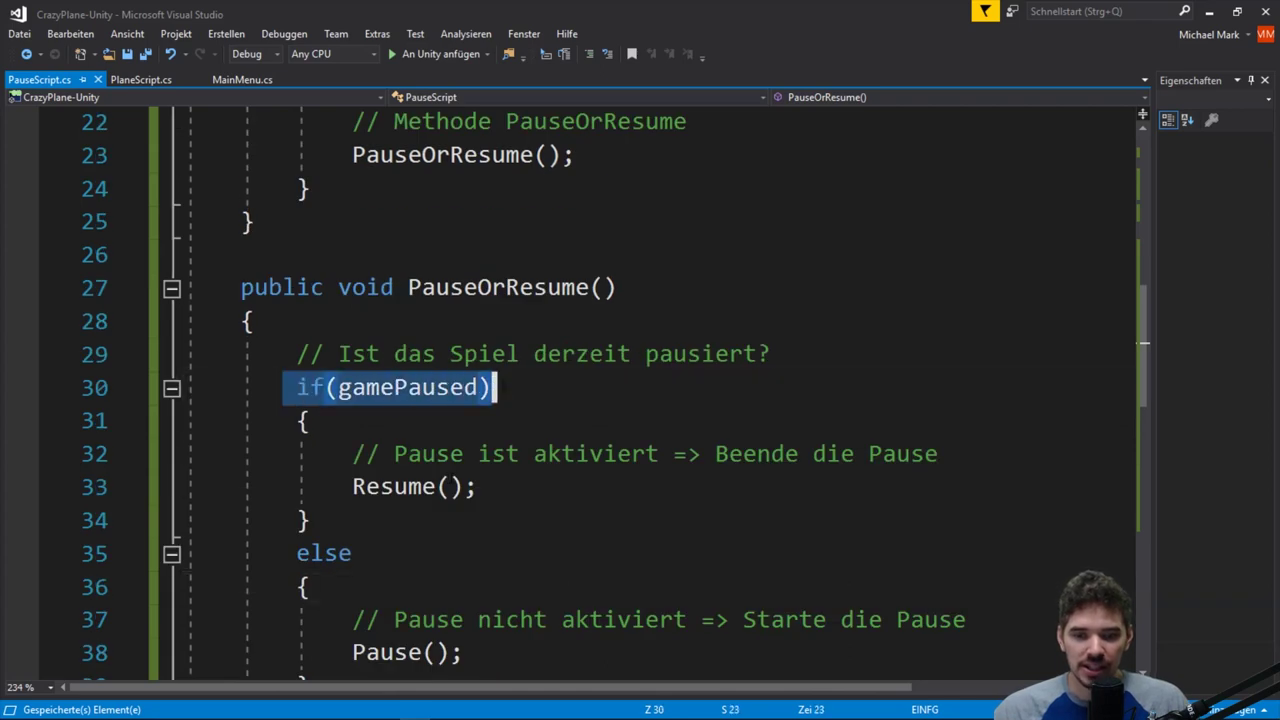
{"action": "left_click", "coordinate": [490, 387]}
{"action": "left_click_drag", "start_coordinate": [338, 387], "coordinate": [478, 387]}
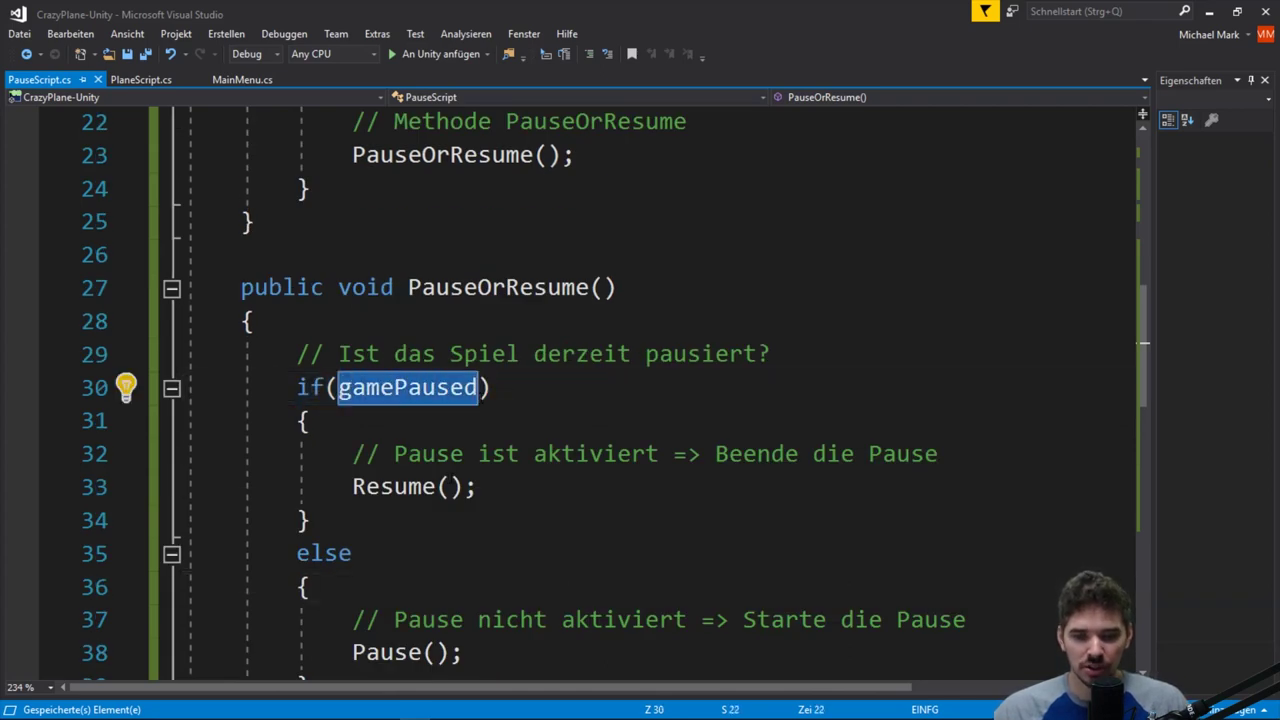
{"action": "left_click", "coordinate": [360, 453]}
{"action": "left_click_drag", "start_coordinate": [338, 387], "coordinate": [478, 387]}
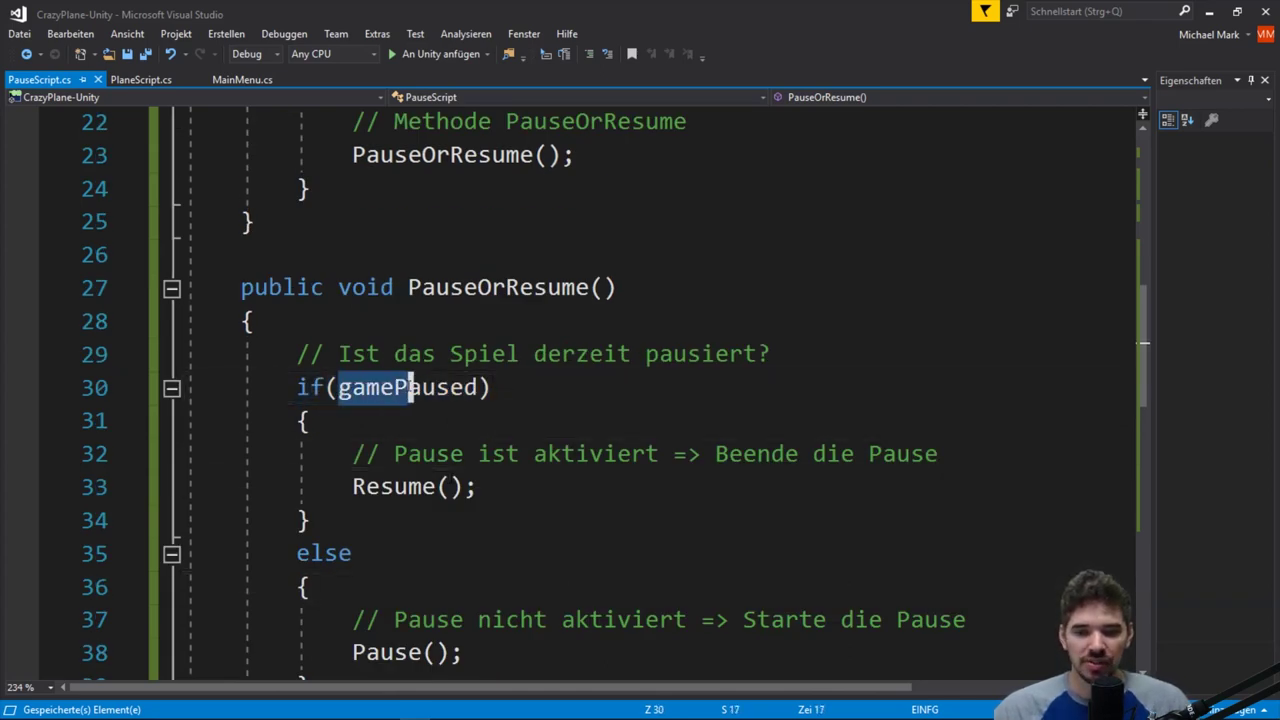
Step: Jump to the gamePaused declaration with F12 and scroll through the script to review it
{"action": "key", "text": "F12"}
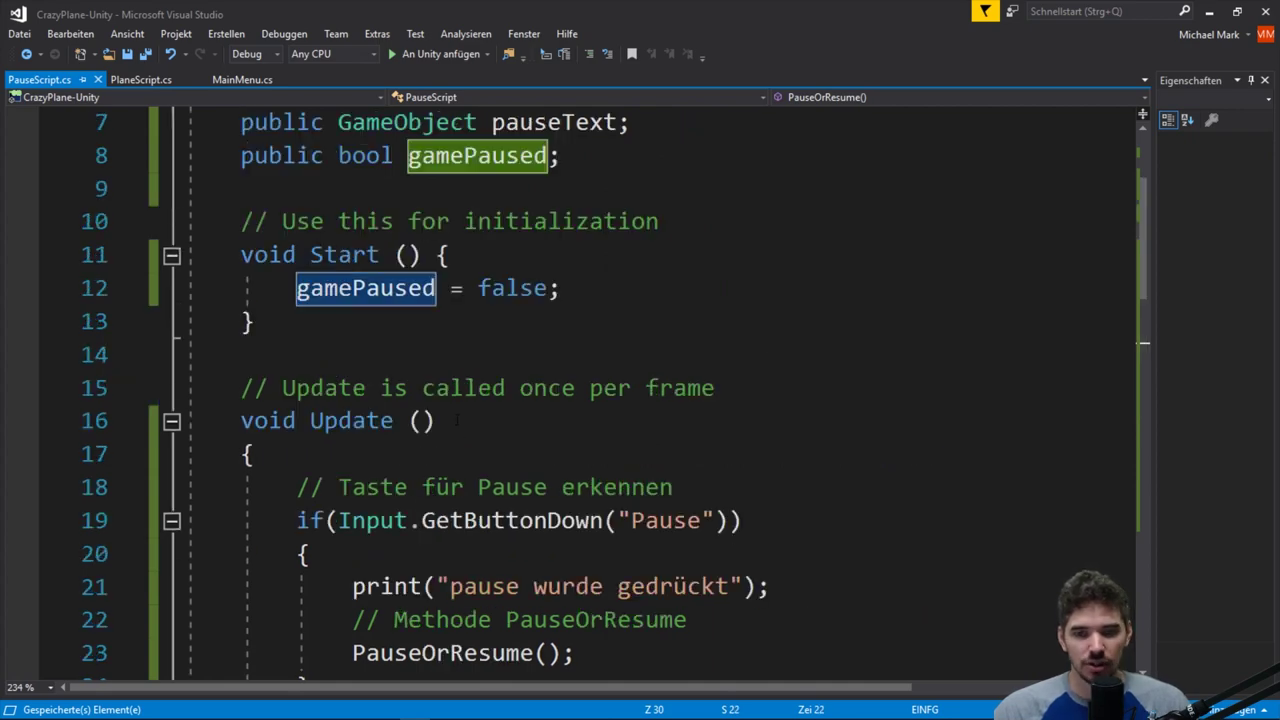
{"action": "left_click_drag", "start_coordinate": [478, 288], "coordinate": [560, 288]}
{"action": "scroll", "coordinate": [610, 369], "scroll_direction": "down", "scroll_amount": 3}
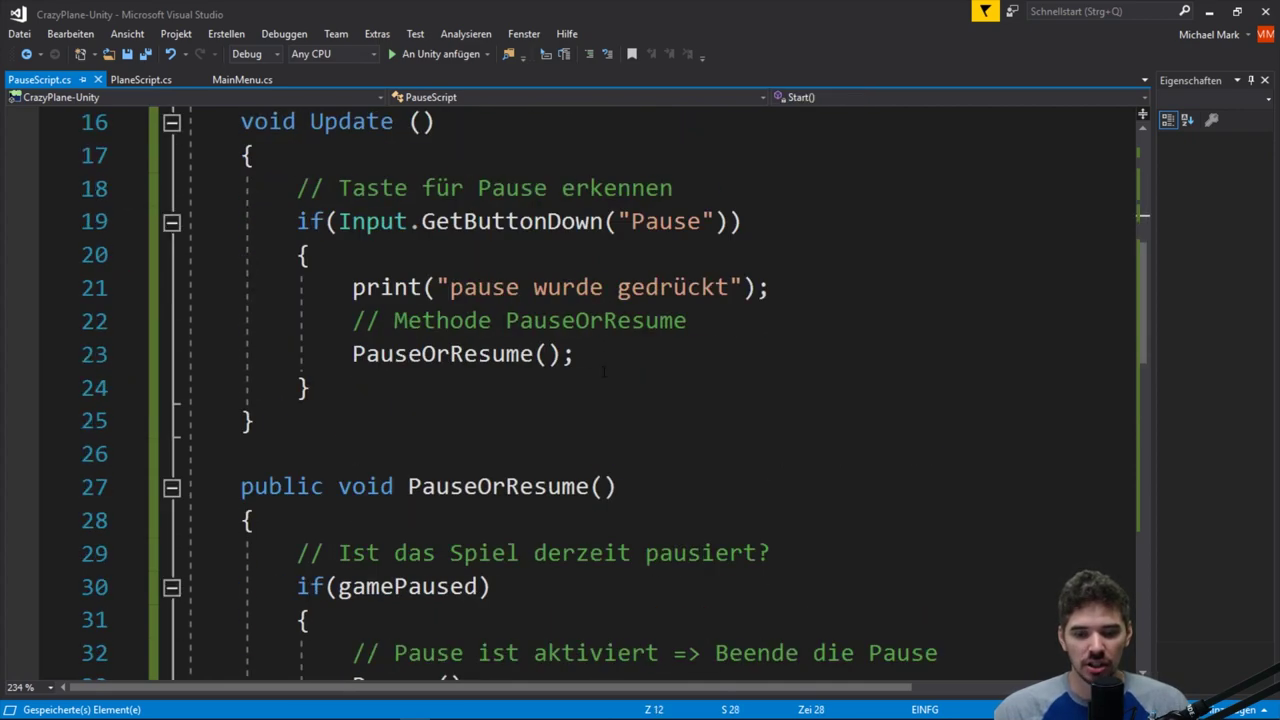
{"action": "scroll", "coordinate": [610, 369], "scroll_direction": "down", "scroll_amount": 4}
{"action": "scroll", "coordinate": [610, 369], "scroll_direction": "down", "scroll_amount": 5}
{"action": "scroll", "coordinate": [614, 370], "scroll_direction": "up", "scroll_amount": 3}
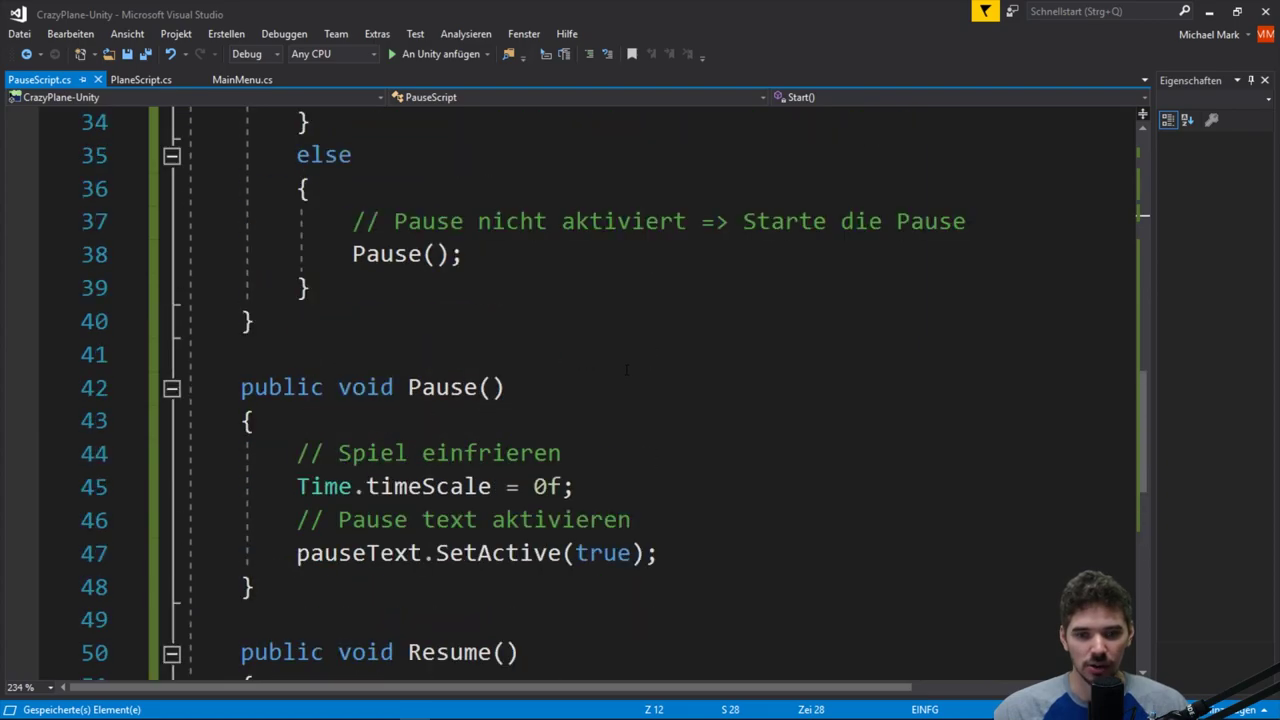
{"action": "scroll", "coordinate": [560, 376], "scroll_direction": "up", "scroll_amount": 2}
{"action": "scroll", "coordinate": [507, 382], "scroll_direction": "up", "scroll_amount": 2}
Step: Duplicate the Time.timeScale text in the Pause Menü öffnen box and change it to 'gamePaused = true'
{"action": "left_click", "coordinate": [734, 712]}
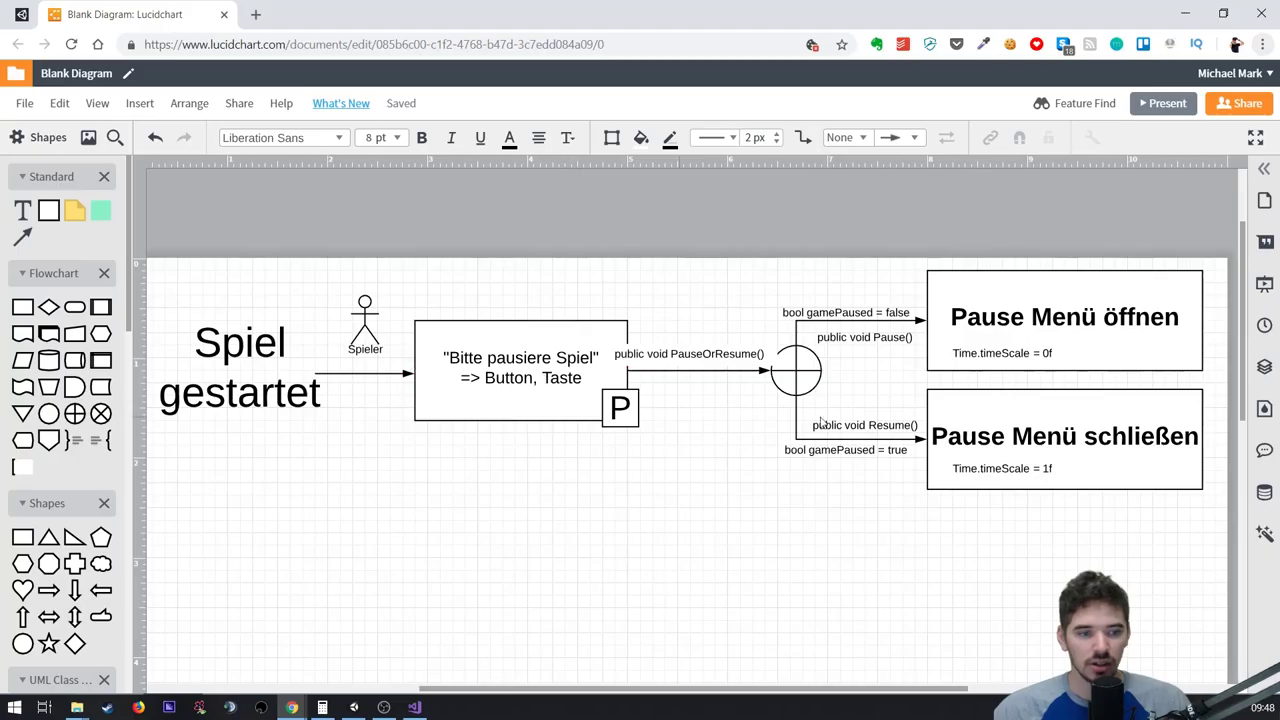
{"action": "left_click_drag", "start_coordinate": [728, 692], "coordinate": [800, 692]}
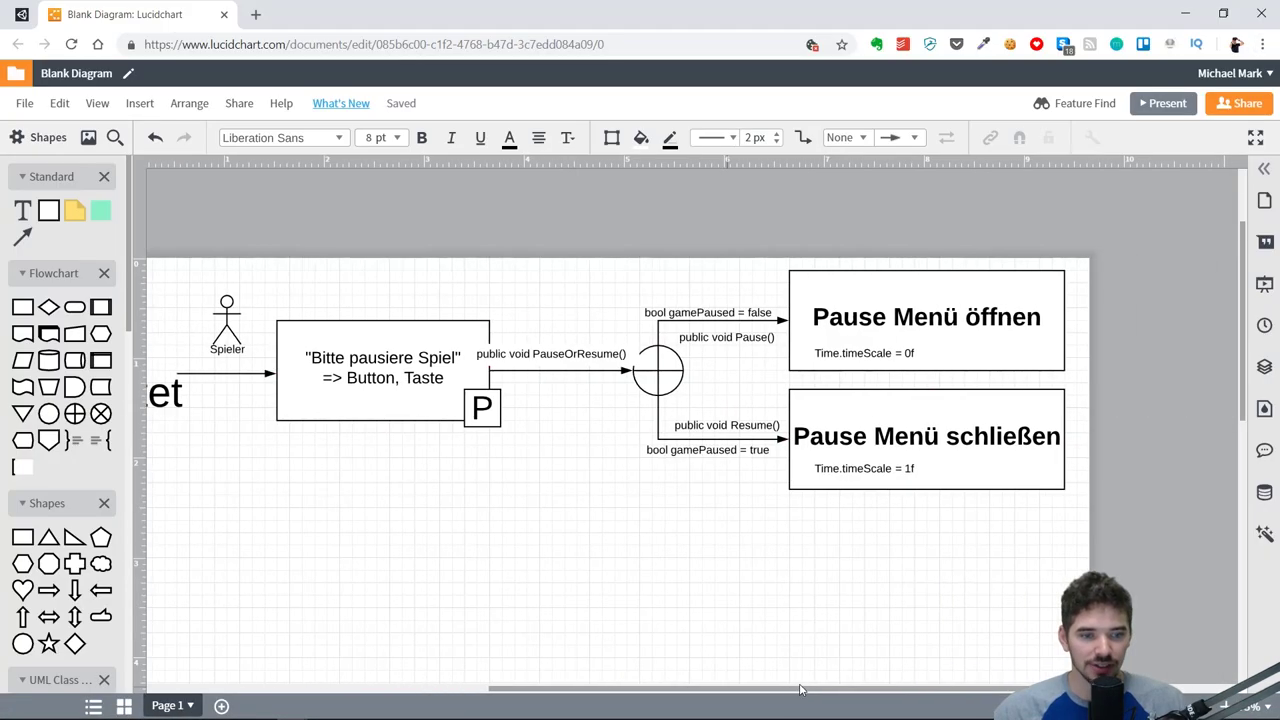
{"action": "left_click_drag", "start_coordinate": [856, 352], "coordinate": [855, 359]}
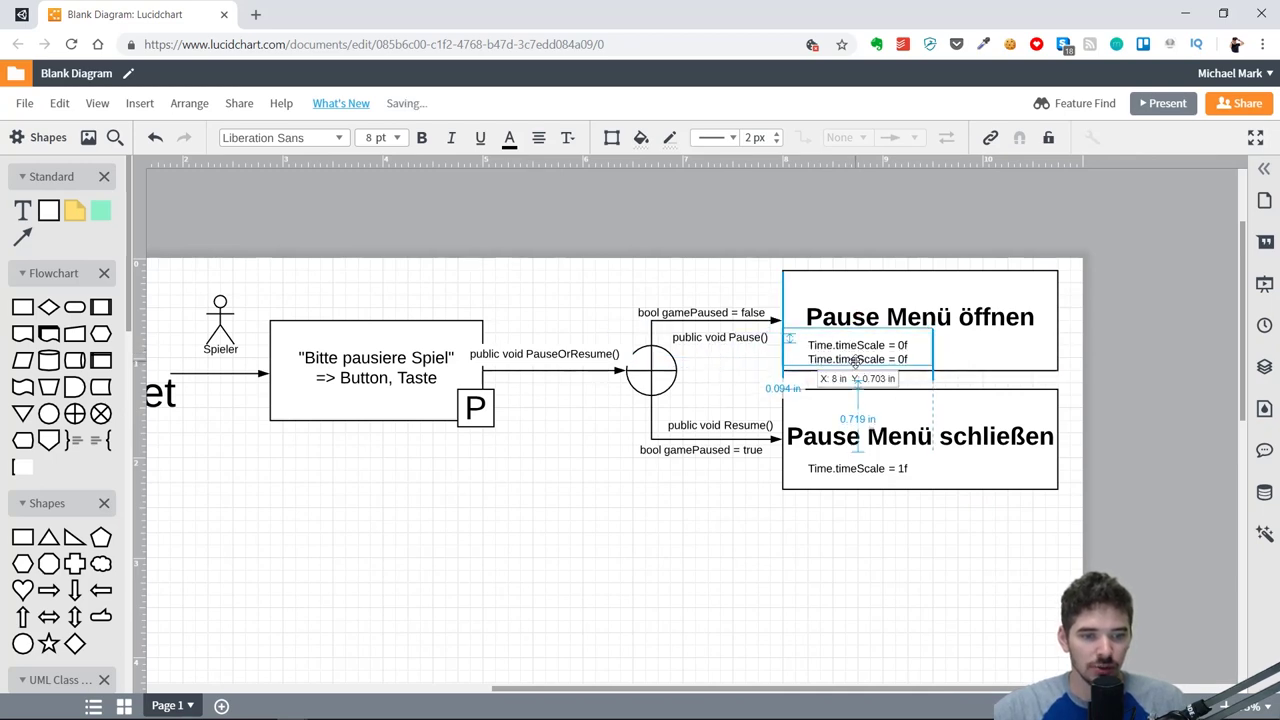
{"action": "double_click", "coordinate": [856, 359]}
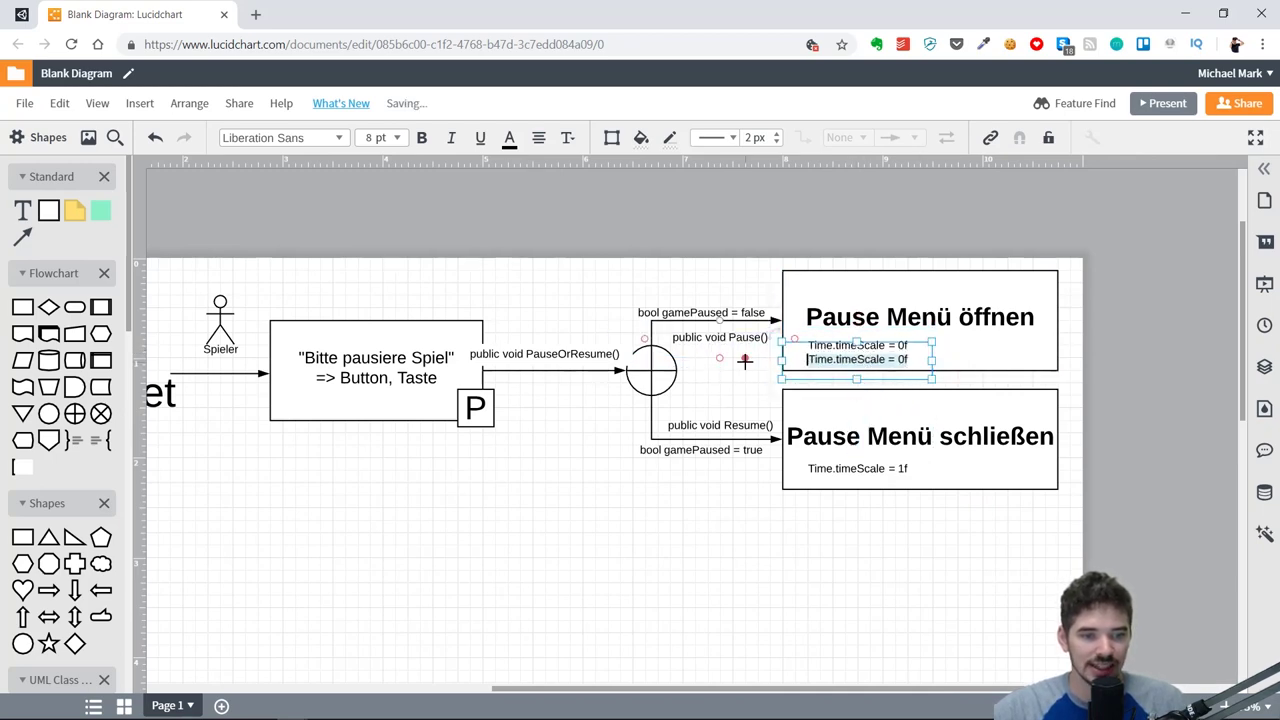
{"action": "type", "text": "gamePaused"}
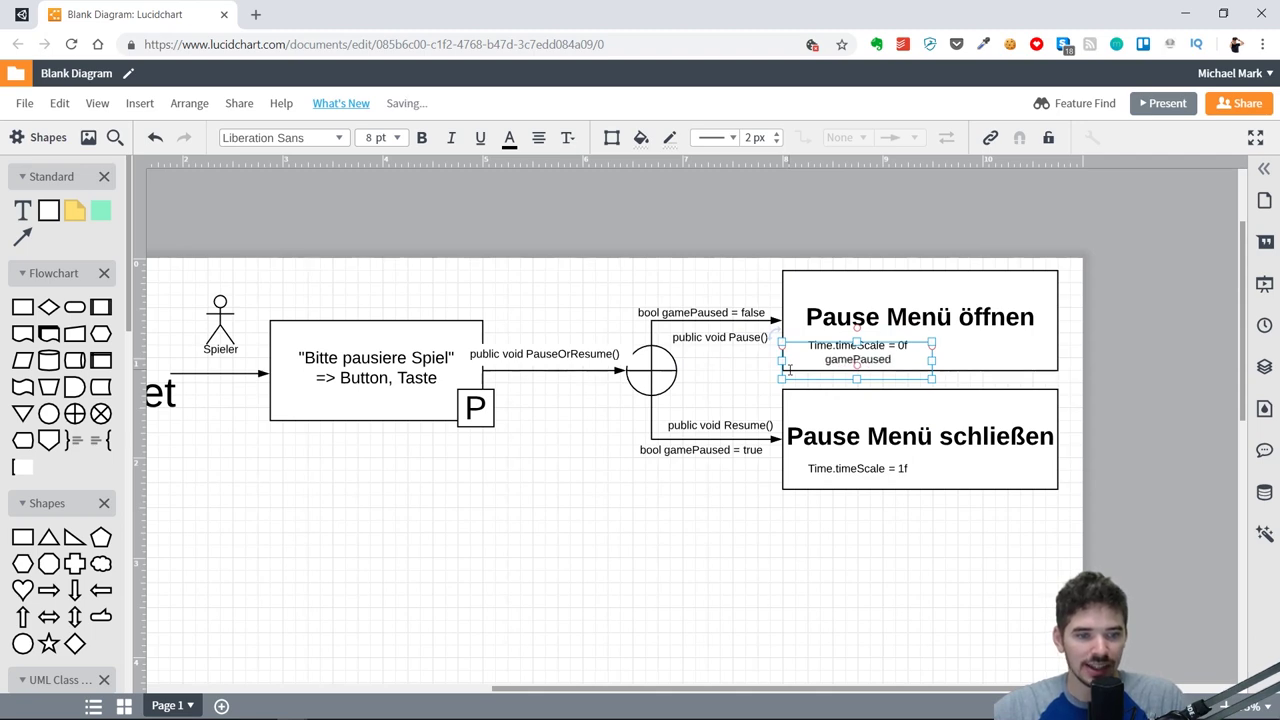
{"action": "type", "text": " = true"}
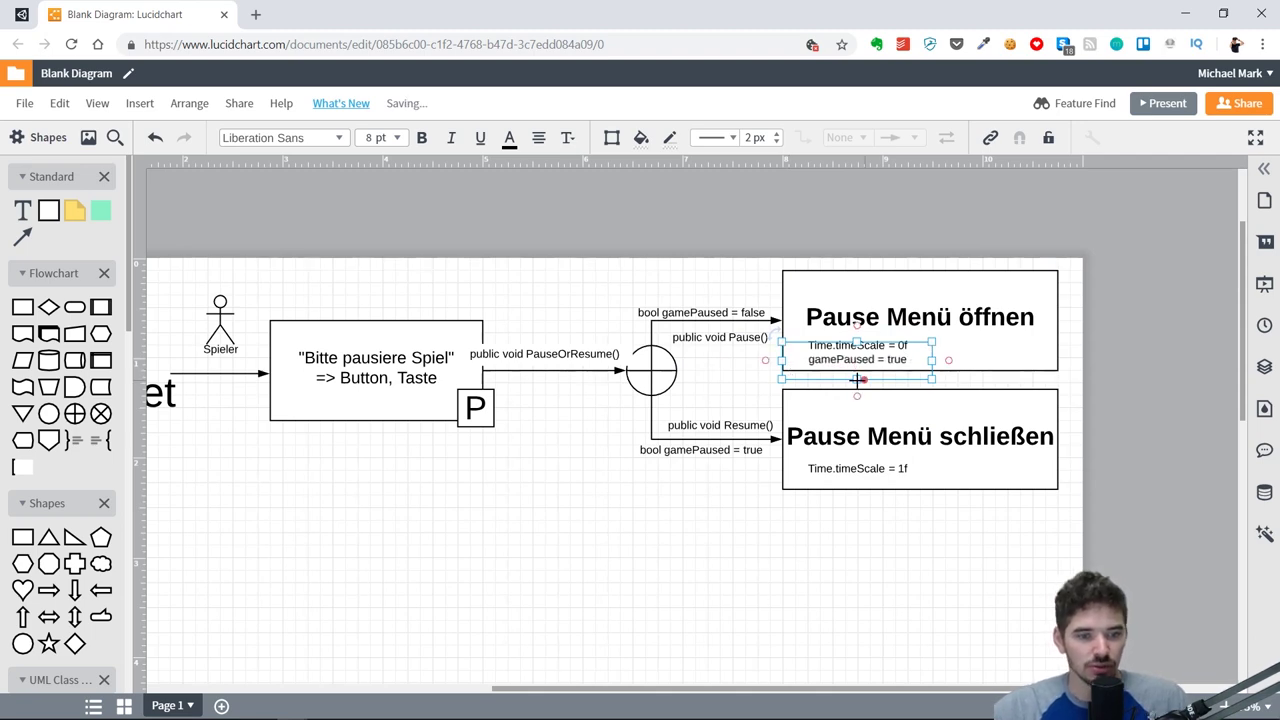
{"action": "left_click", "coordinate": [857, 381]}
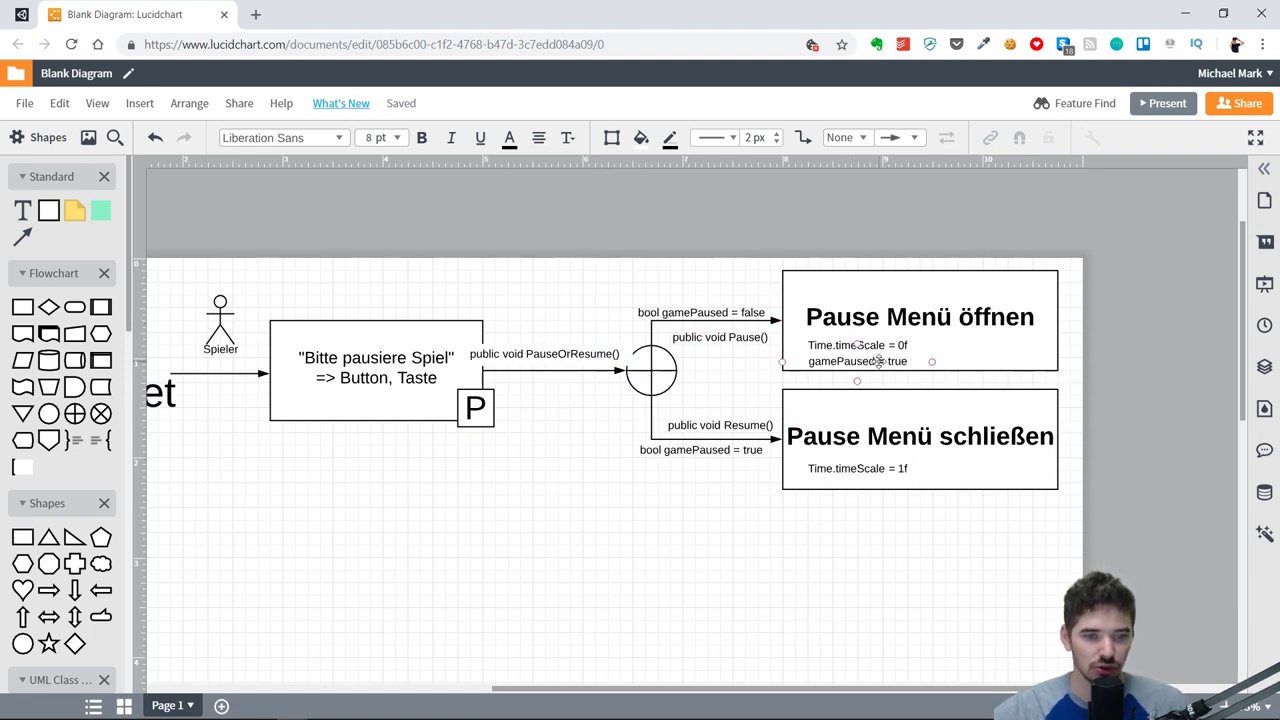
Step: Move a copy into the Pause Menü schließen box and change it to 'gamePaused = false'
{"action": "left_click_drag", "start_coordinate": [878, 361], "coordinate": [878, 494]}
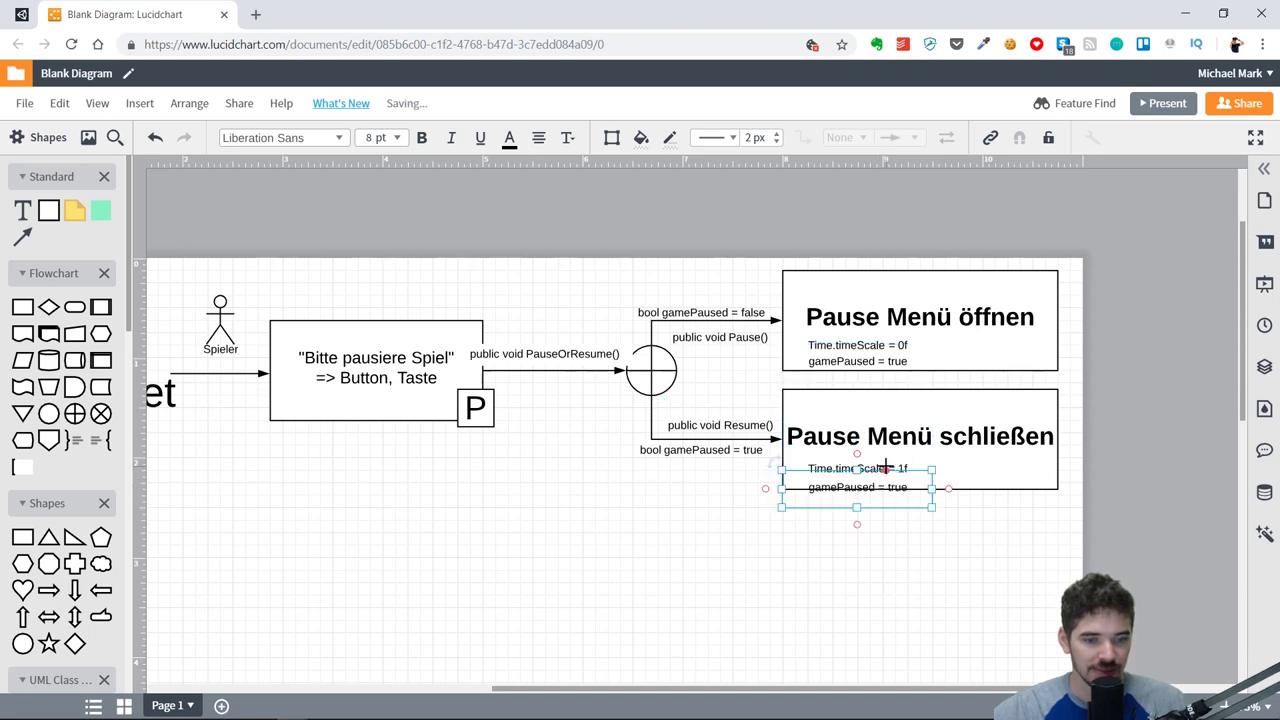
{"action": "left_click", "coordinate": [907, 478]}
{"action": "key", "text": "BackSpace"}
{"action": "key", "text": "BackSpace"}
{"action": "key", "text": "BackSpace"}
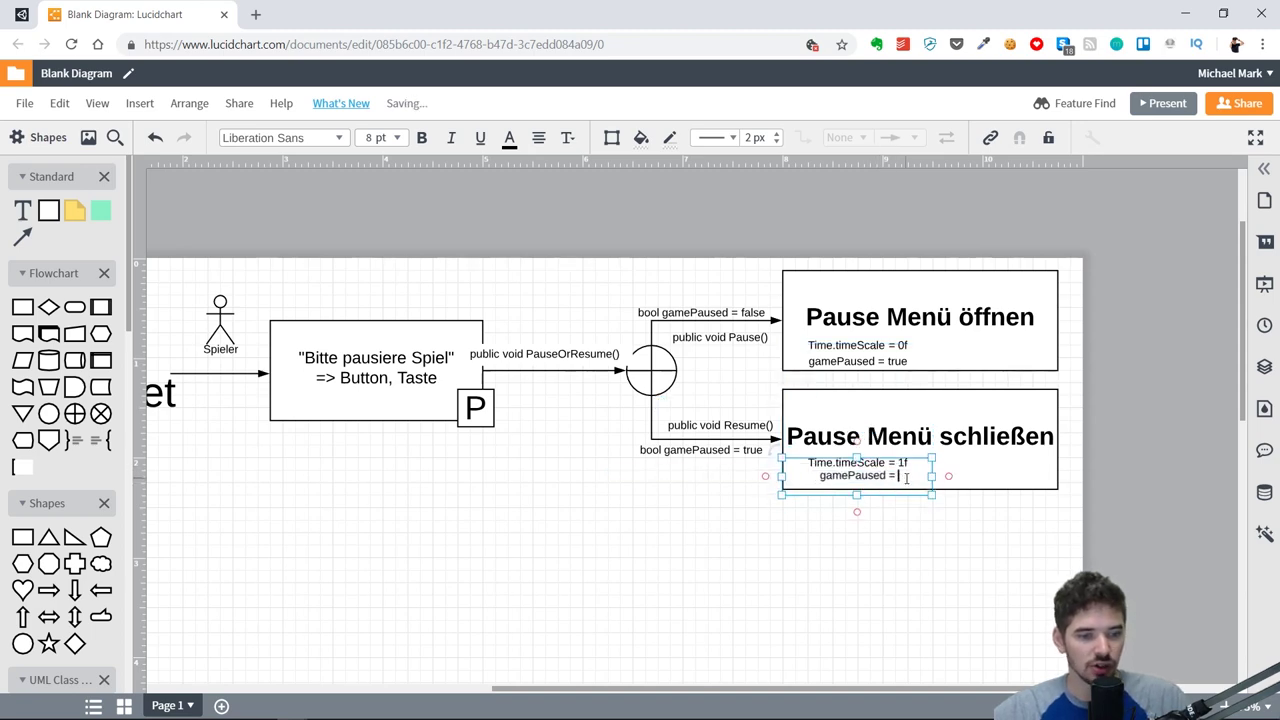
{"action": "type", "text": "false"}
{"action": "left_click", "coordinate": [881, 533]}
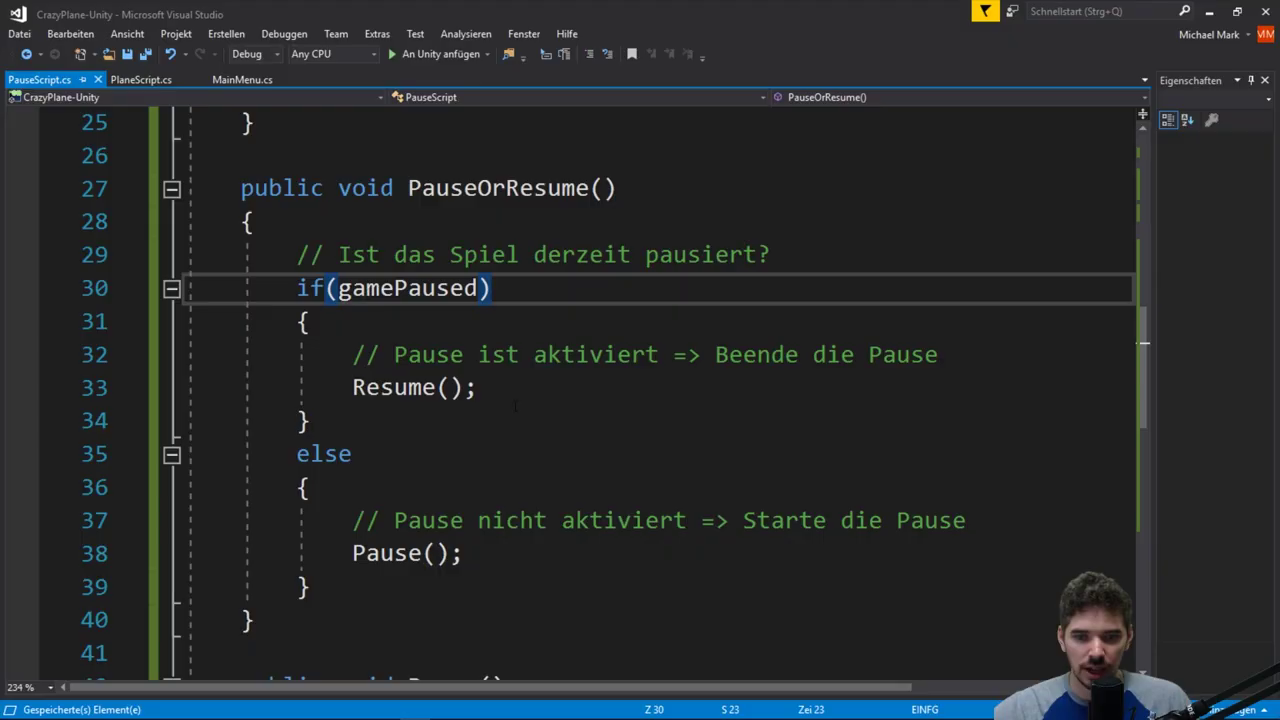
{"action": "left_click", "coordinate": [477, 387]}
Step: Below the Resume() call, add a comment and gamePaused = false;, then save
{"action": "key", "text": "Return"}
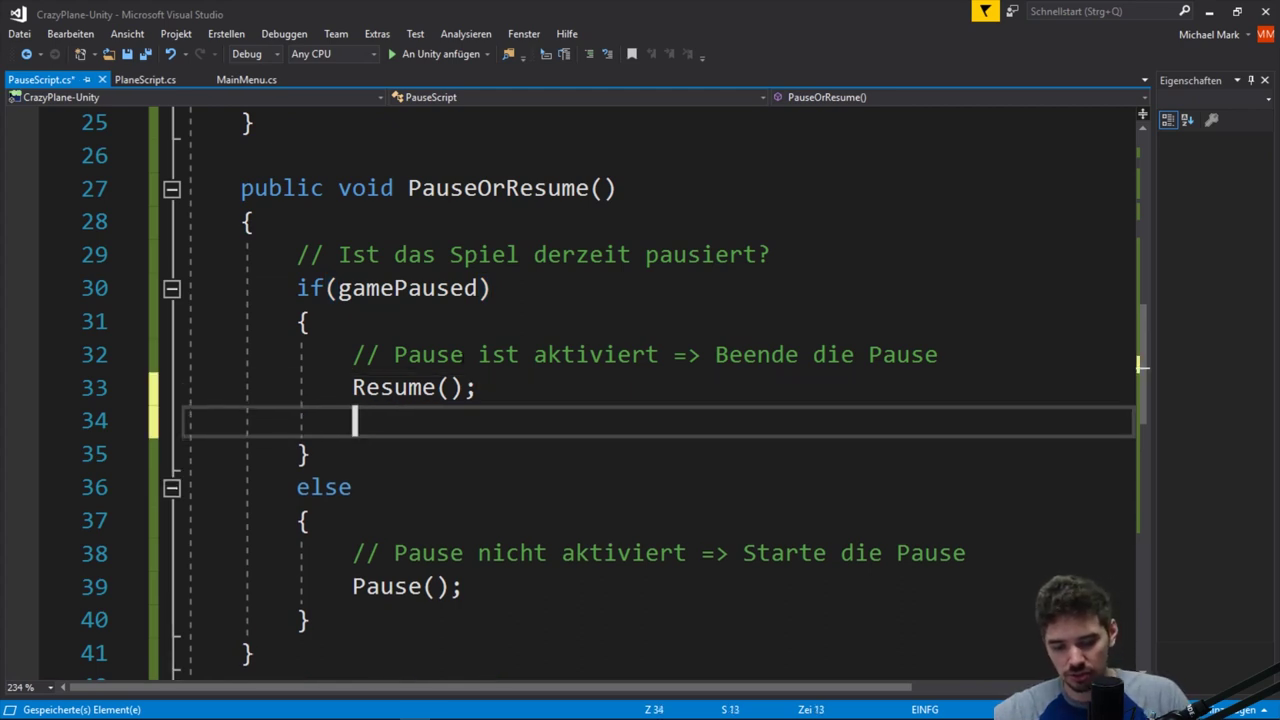
{"action": "type", "text": "// Spiel ej"}
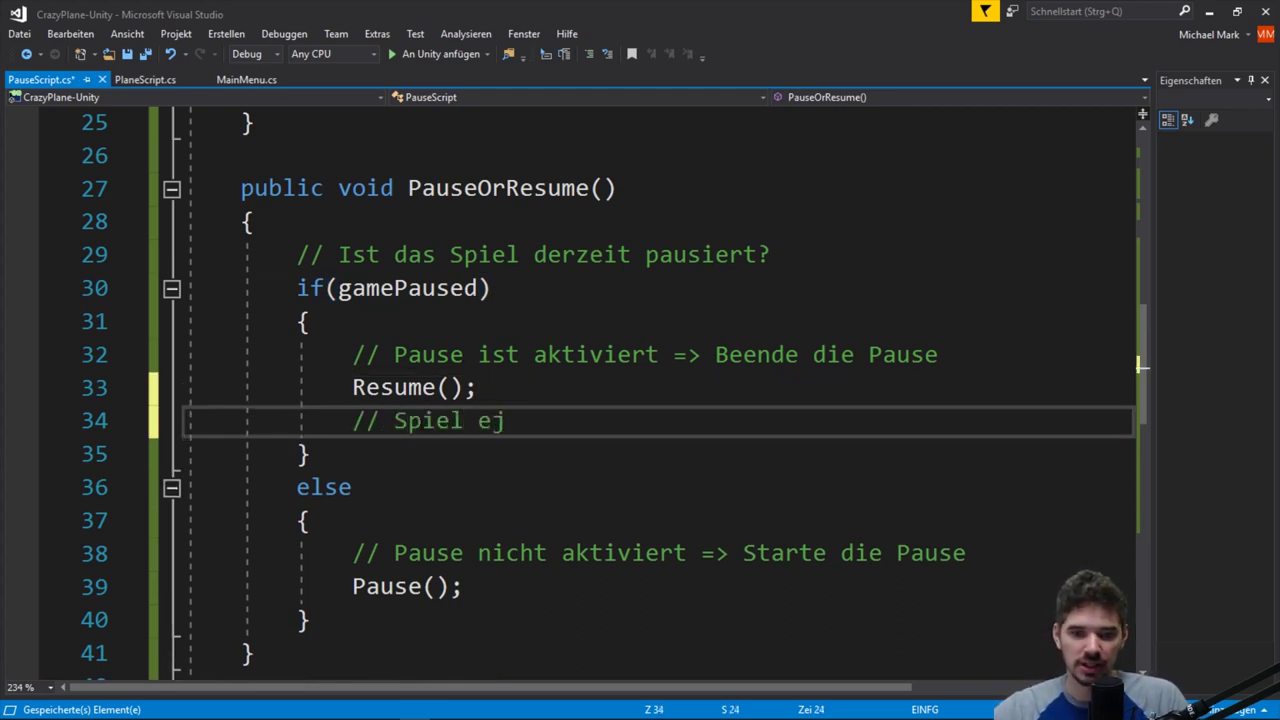
{"action": "key", "text": "BackSpace"}
{"action": "key", "text": "BackSpace"}
{"action": "type", "text": "jetzt pausier"}
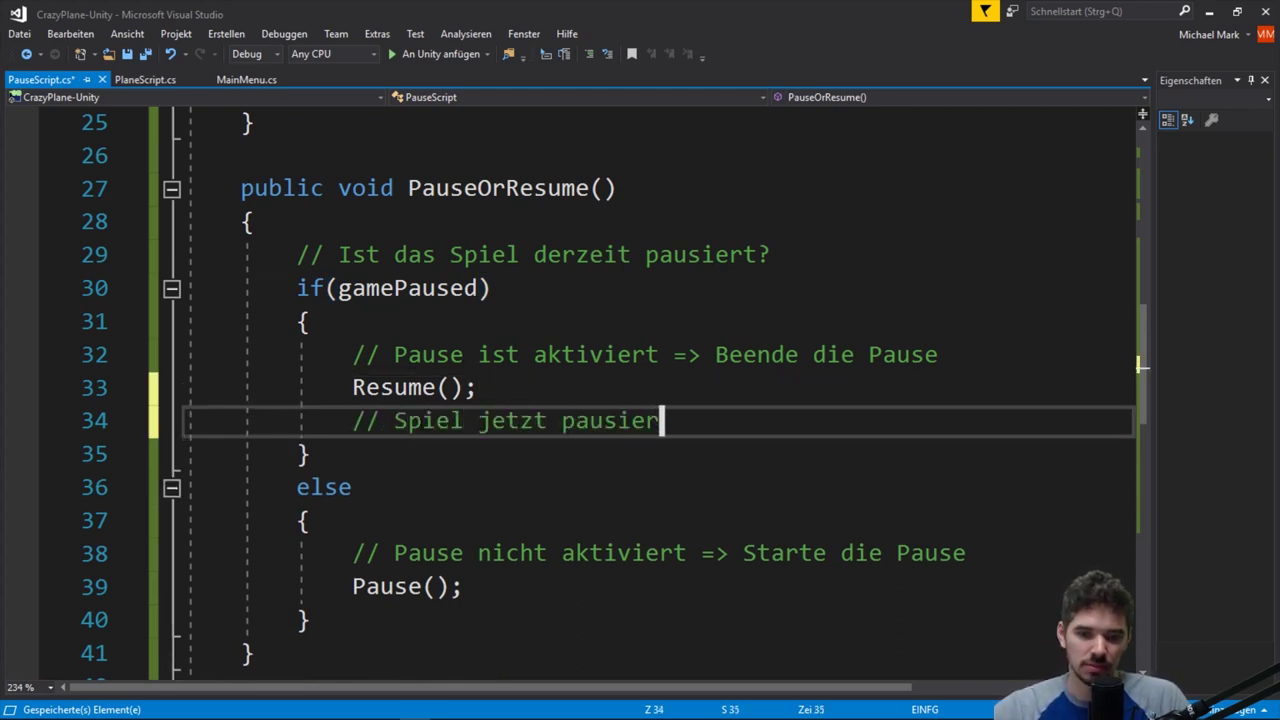
{"action": "type", "text": "t => v"}
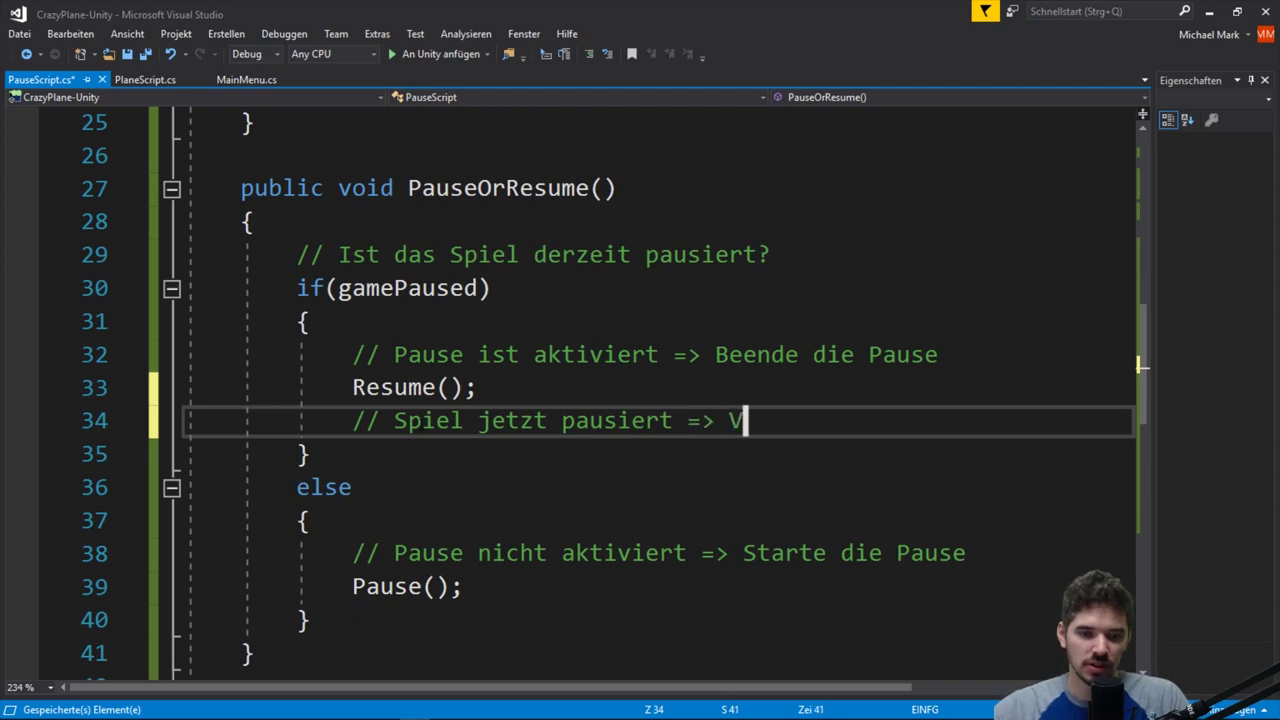
{"action": "type", "text": "ariable ändern"}
{"action": "key", "text": "Return"}
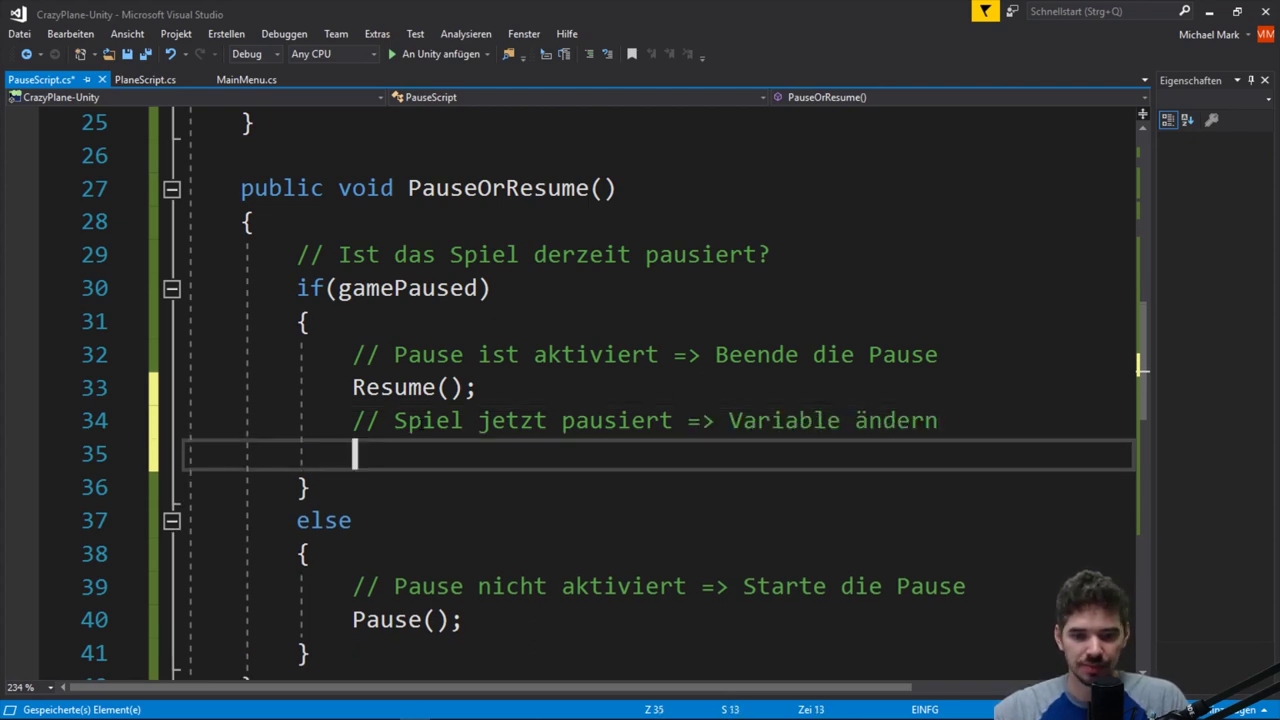
{"action": "type", "text": "game"}
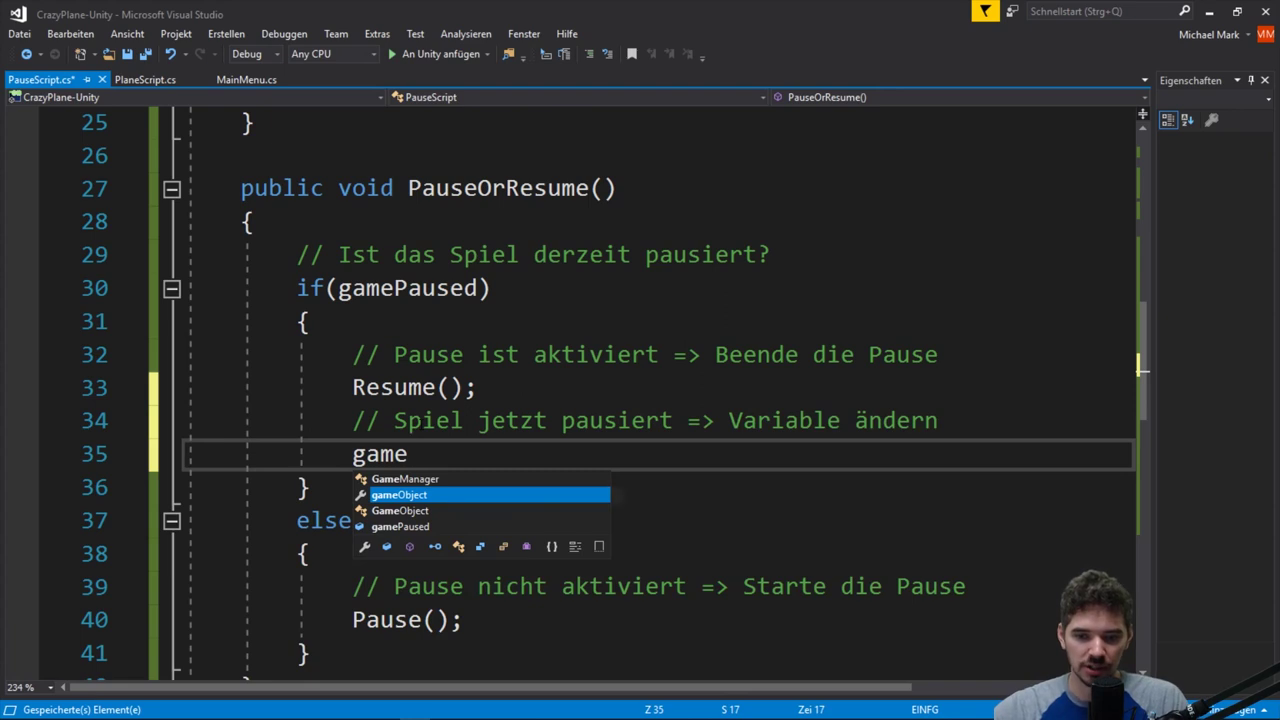
{"action": "key", "text": "Down"}
{"action": "key", "text": "Down"}
{"action": "key", "text": "Tab"}
{"action": "type", "text": "= "}
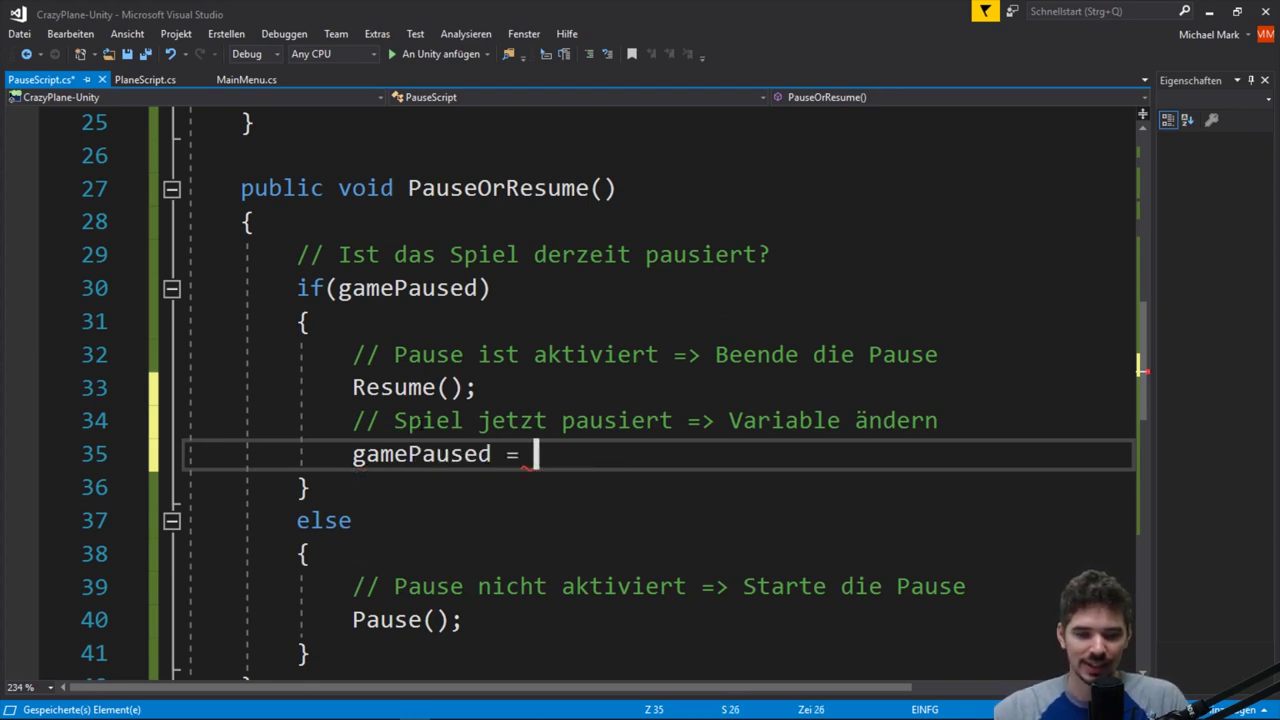
{"action": "type", "text": "false;"}
{"action": "key", "text": "ctrl+s"}
Step: After the Pause() call, add a comment and gamePaused = true;, then save
{"action": "scroll", "coordinate": [515, 508], "scroll_direction": "down", "scroll_amount": 1}
{"action": "left_click", "coordinate": [515, 508]}
{"action": "type", "text": "//"}
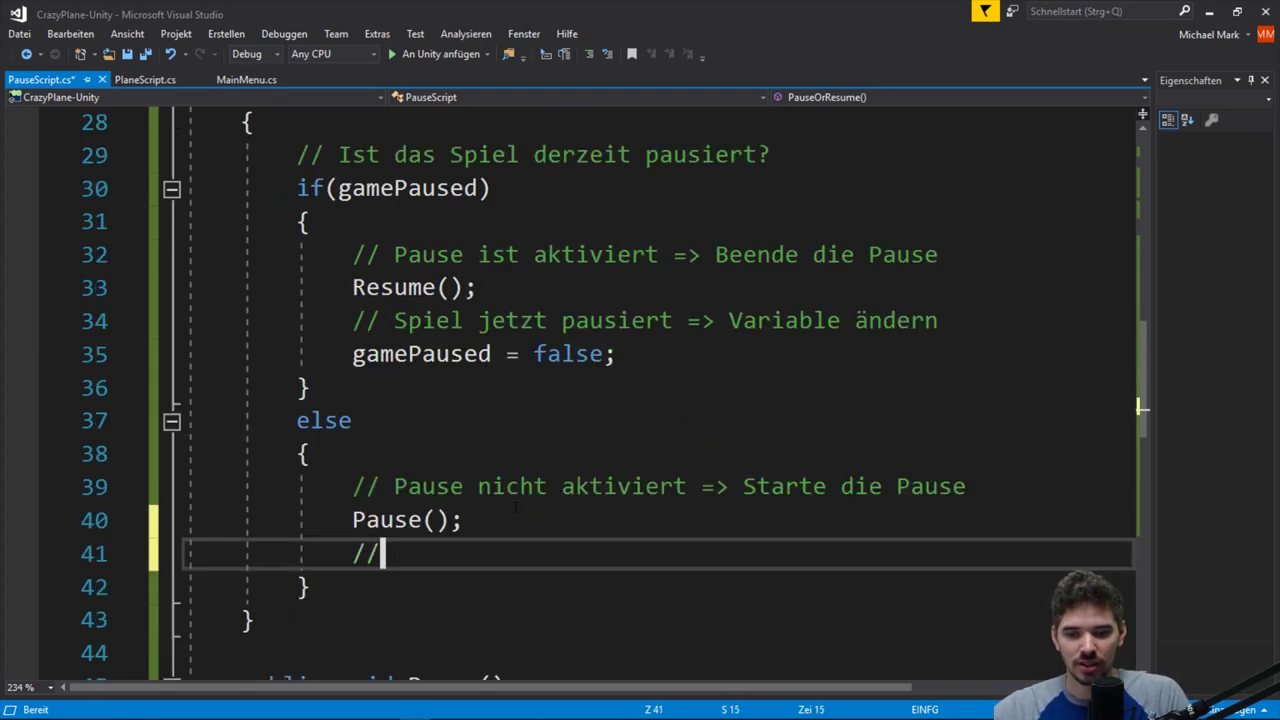
{"action": "type", "text": " Spiel jet"}
{"action": "key", "text": "BackSpace"}
{"action": "key", "text": "BackSpace"}
{"action": "key", "text": "BackSpace"}
{"action": "type", "text": "ni"}
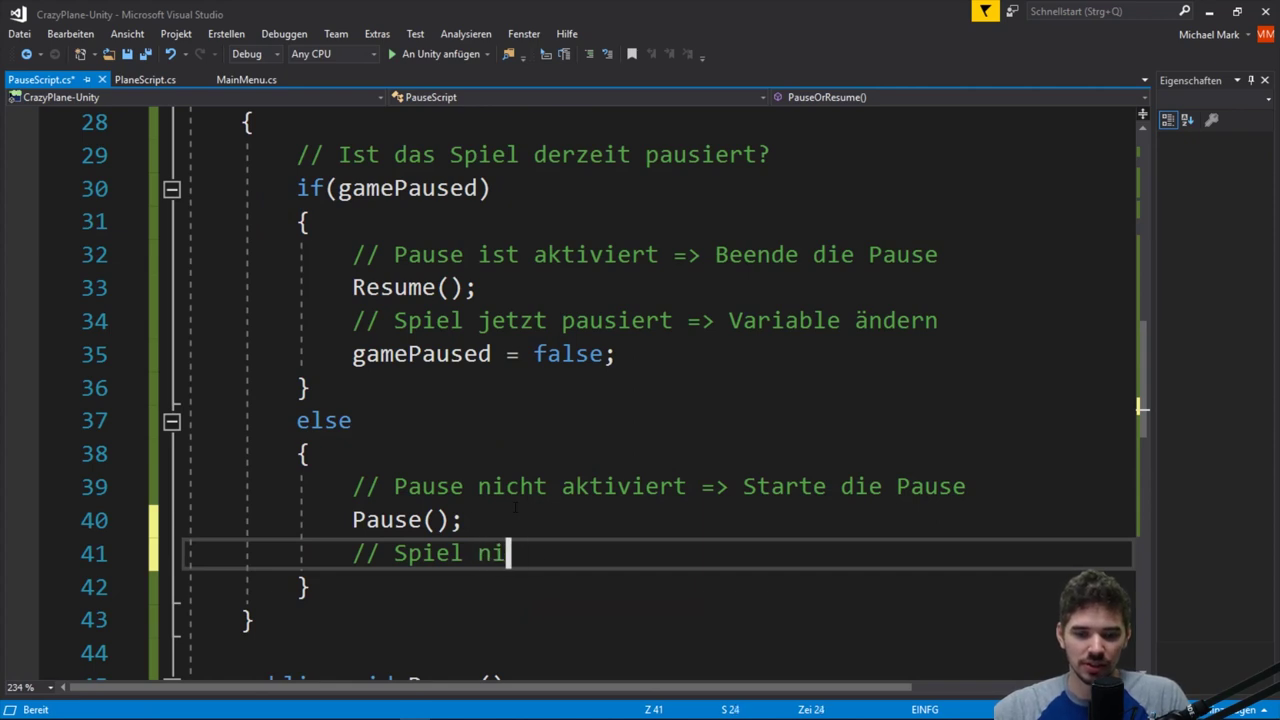
{"action": "type", "text": "cht pausiert => Variable ä"}
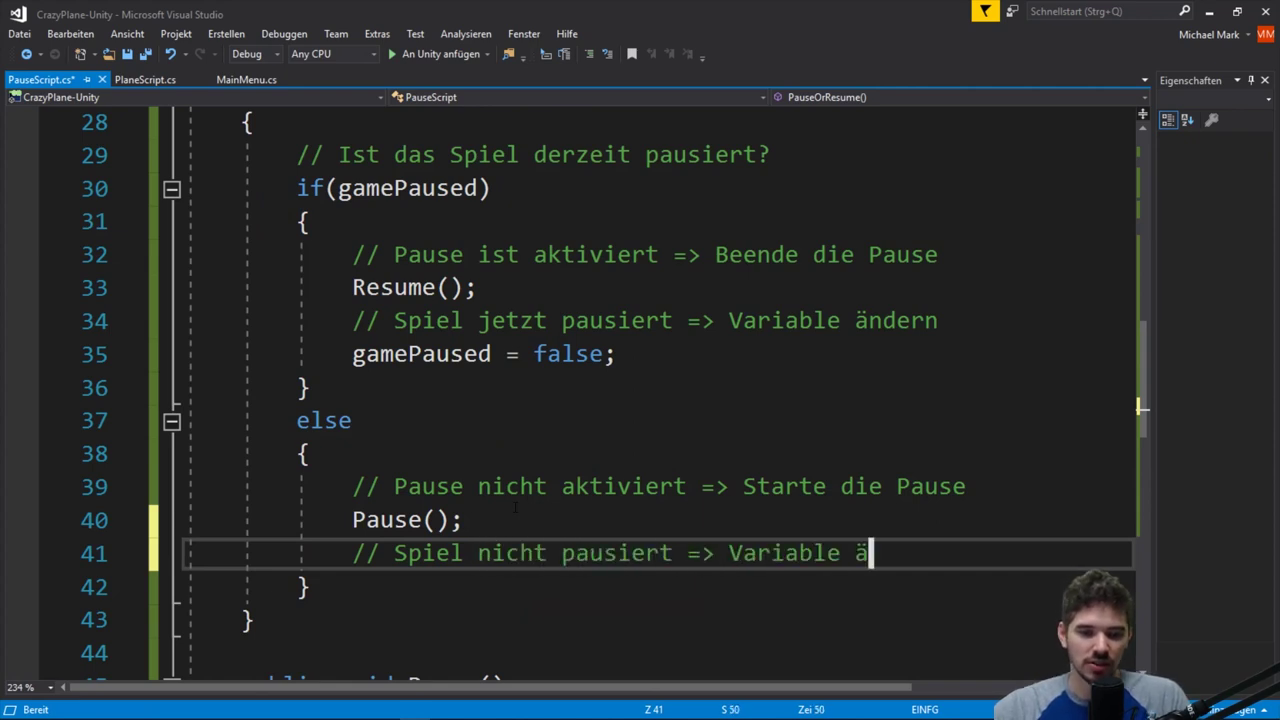
{"action": "type", "text": "ndern"}
{"action": "key", "text": "Return"}
{"action": "type", "text": "game"}
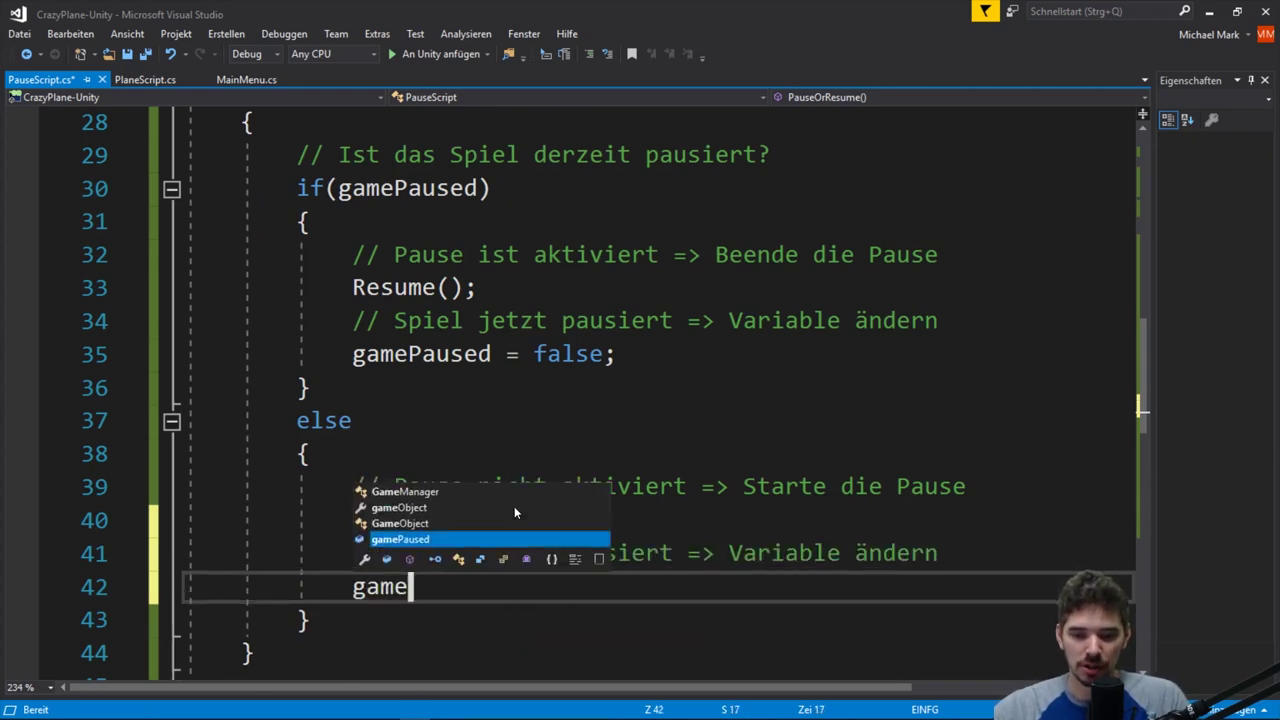
{"action": "key", "text": "Tab"}
{"action": "type", "text": "= tr"}
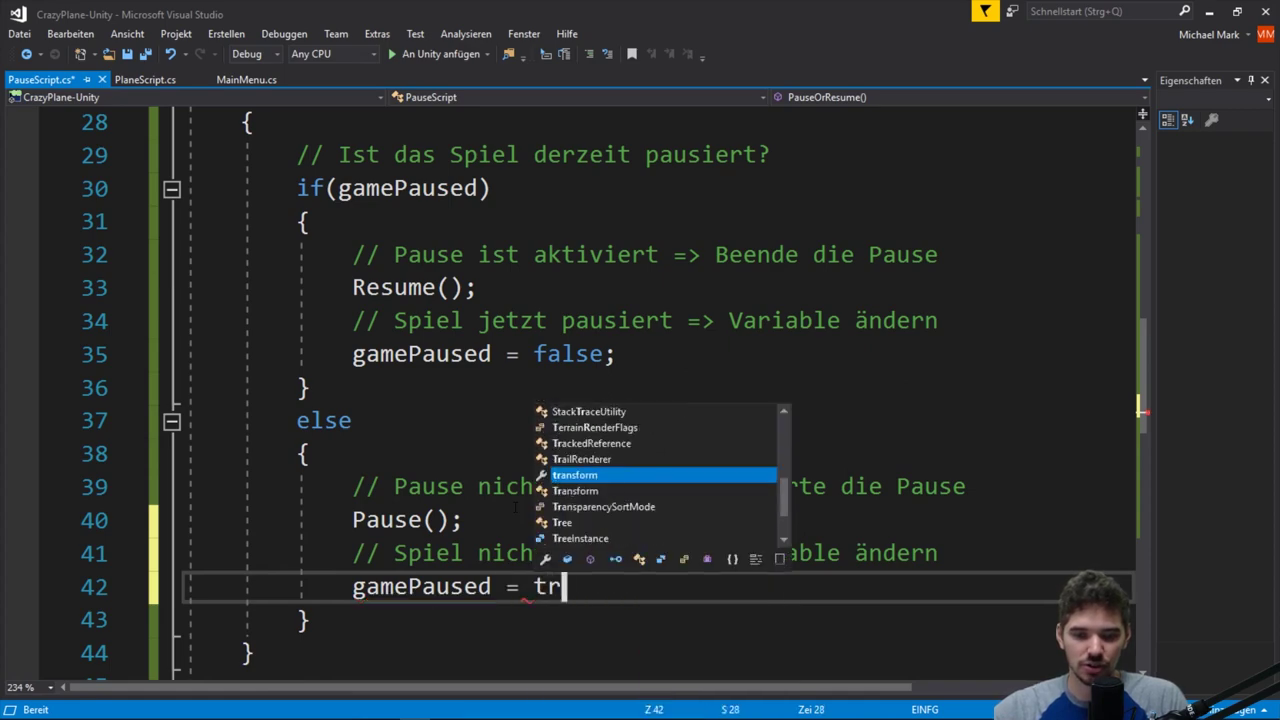
{"action": "type", "text": "ue;"}
{"action": "key", "text": "ctrl+s"}
Step: Scroll through the updated PauseOrResume code to review it
{"action": "scroll", "coordinate": [515, 508], "scroll_direction": "up", "scroll_amount": 2}
{"action": "left_click", "coordinate": [515, 508]}
{"action": "scroll", "coordinate": [522, 446], "scroll_direction": "up", "scroll_amount": 7}
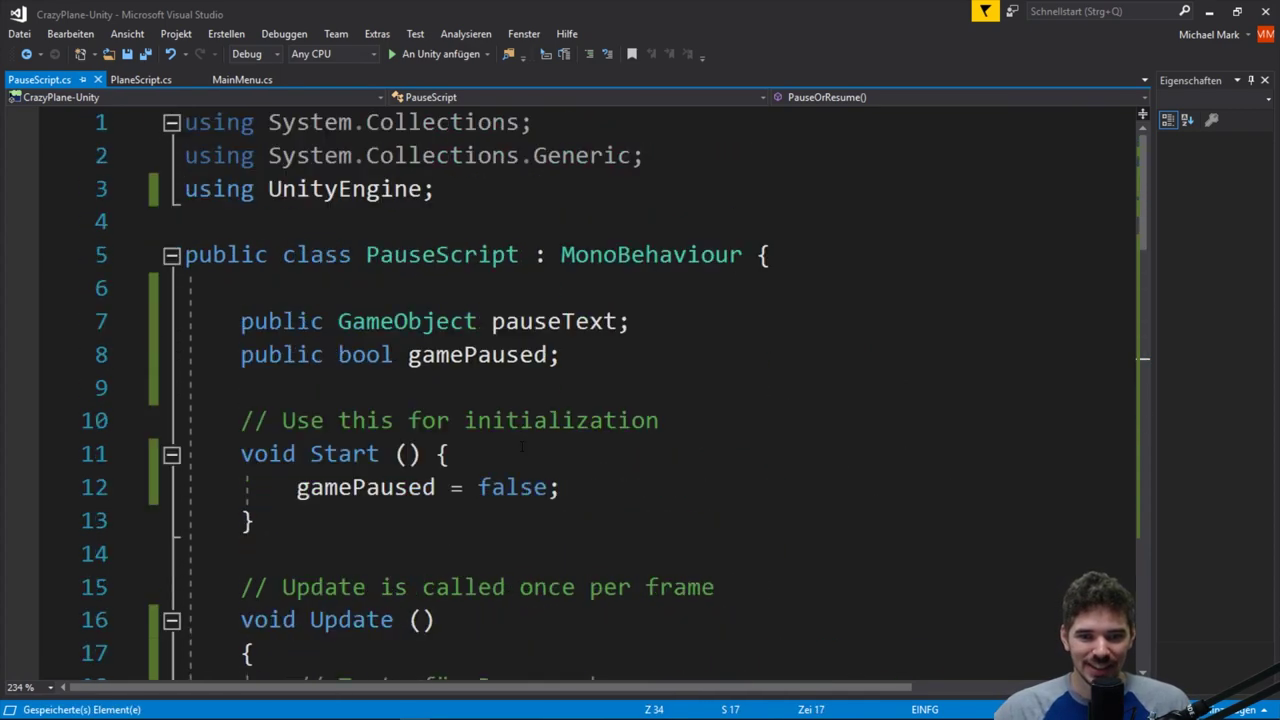
{"action": "scroll", "coordinate": [522, 446], "scroll_direction": "down", "scroll_amount": 11}
{"action": "scroll", "coordinate": [522, 446], "scroll_direction": "up", "scroll_amount": 4}
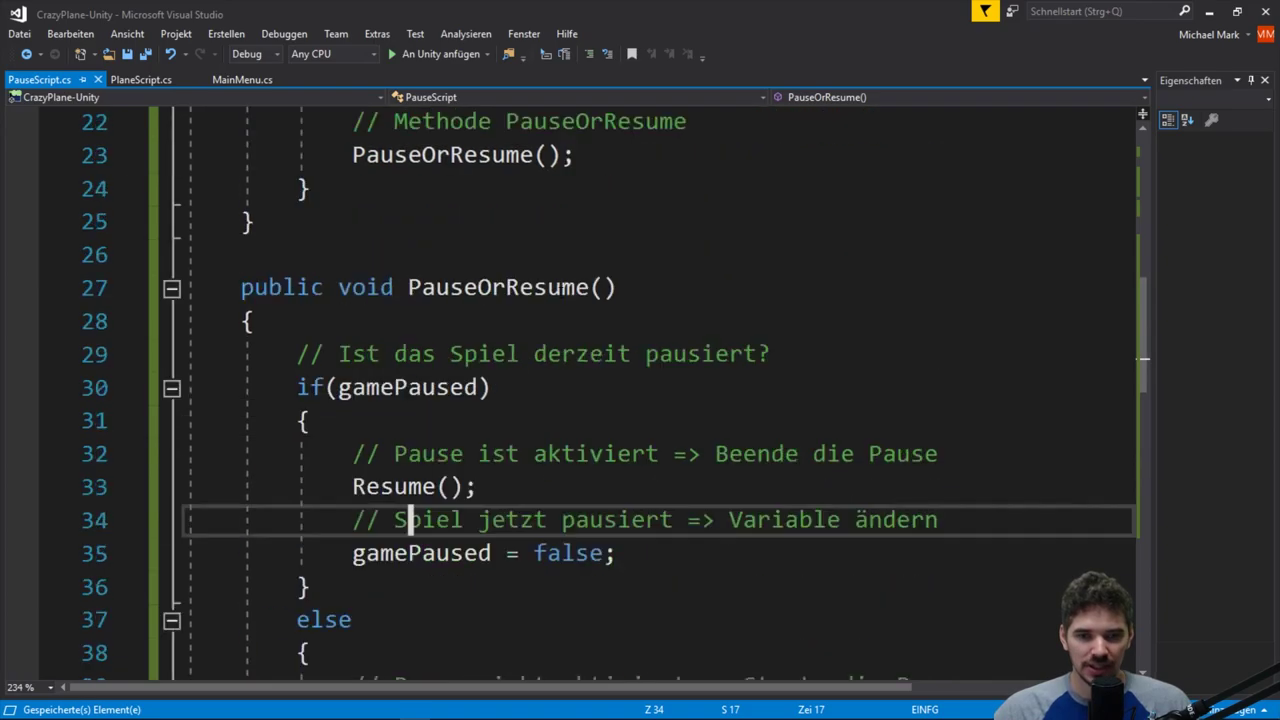
{"action": "scroll", "coordinate": [522, 446], "scroll_direction": "down", "scroll_amount": 5}
{"action": "scroll", "coordinate": [545, 290], "scroll_direction": "down", "scroll_amount": 3}
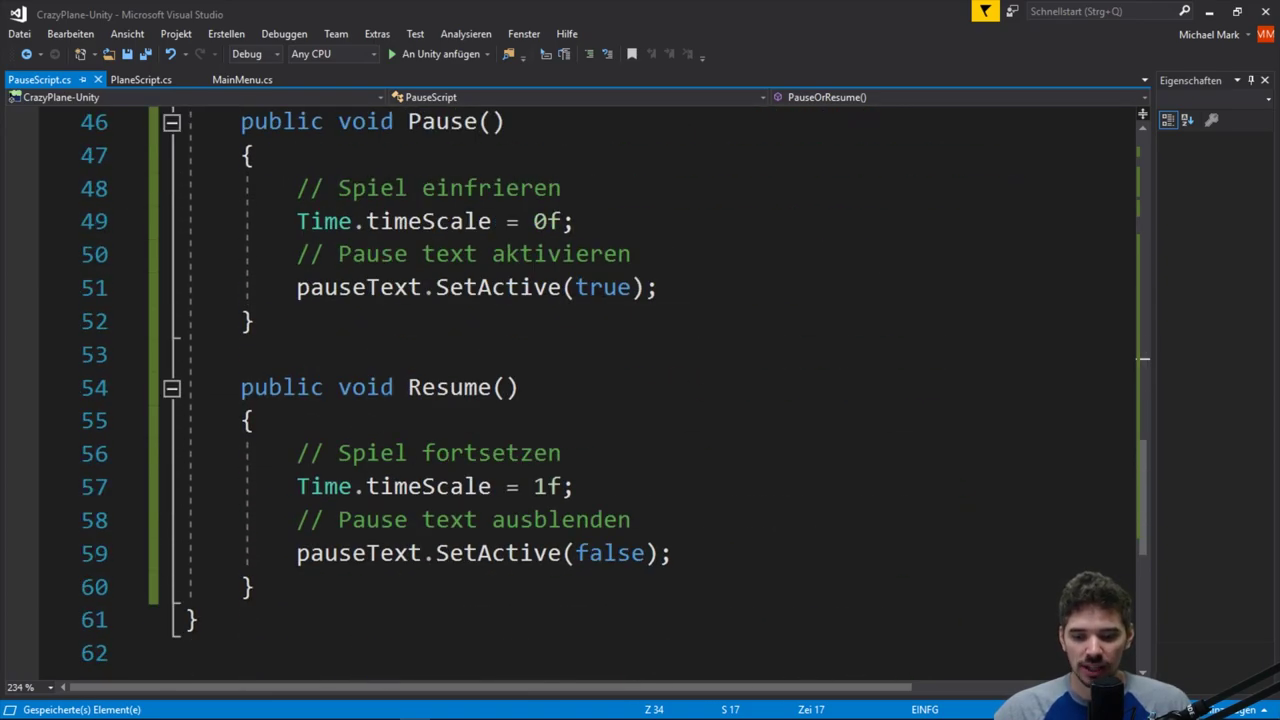
{"action": "key", "text": "alt+Tab"}
Step: View the pause flow diagram full-window and inspect the PauseOrResume connector label
{"action": "scroll", "coordinate": [363, 551], "scroll_direction": "right", "scroll_amount": 2}
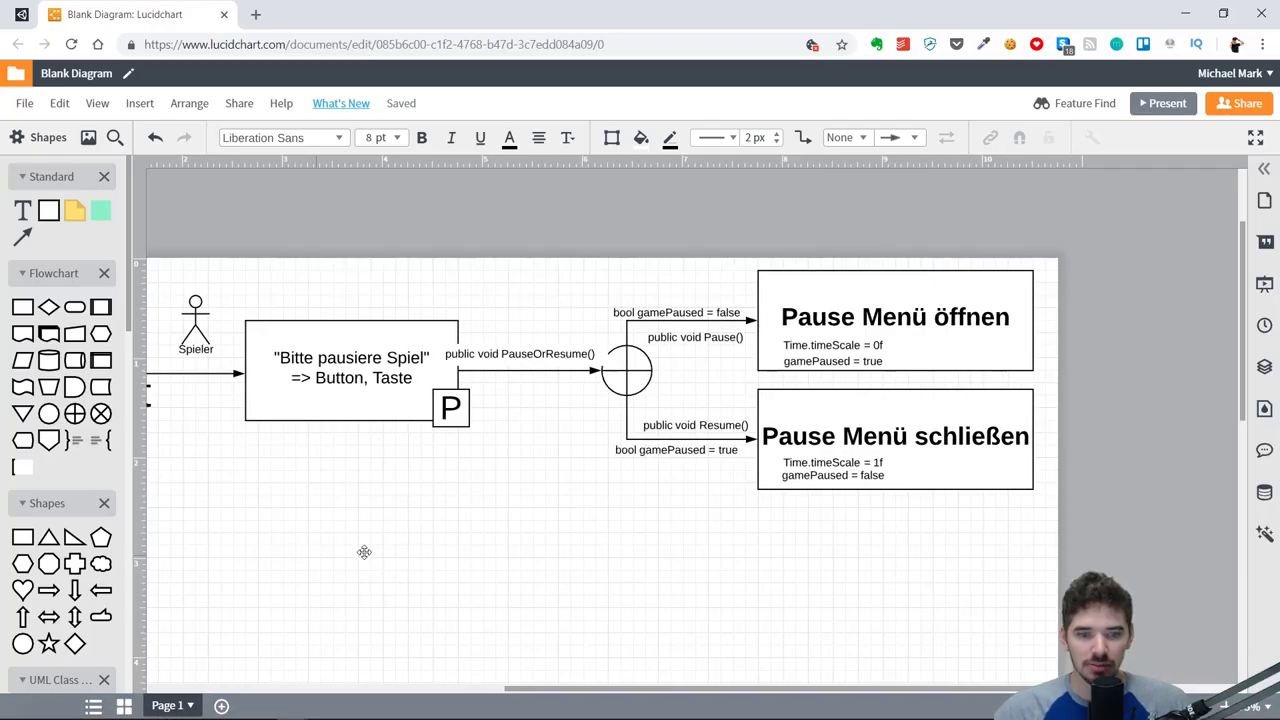
{"action": "scroll", "coordinate": [289, 557], "scroll_direction": "left", "scroll_amount": 2}
{"action": "key", "text": "ctrl+shift+f"}
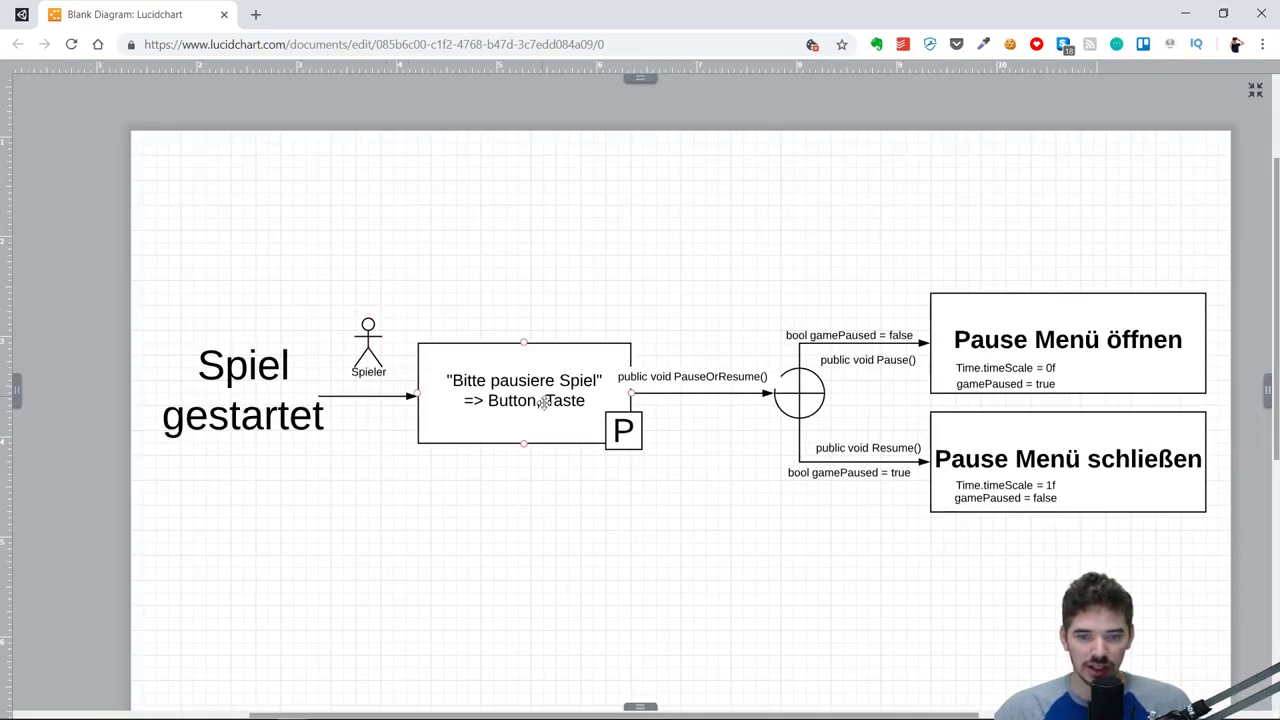
{"action": "left_click", "coordinate": [760, 377]}
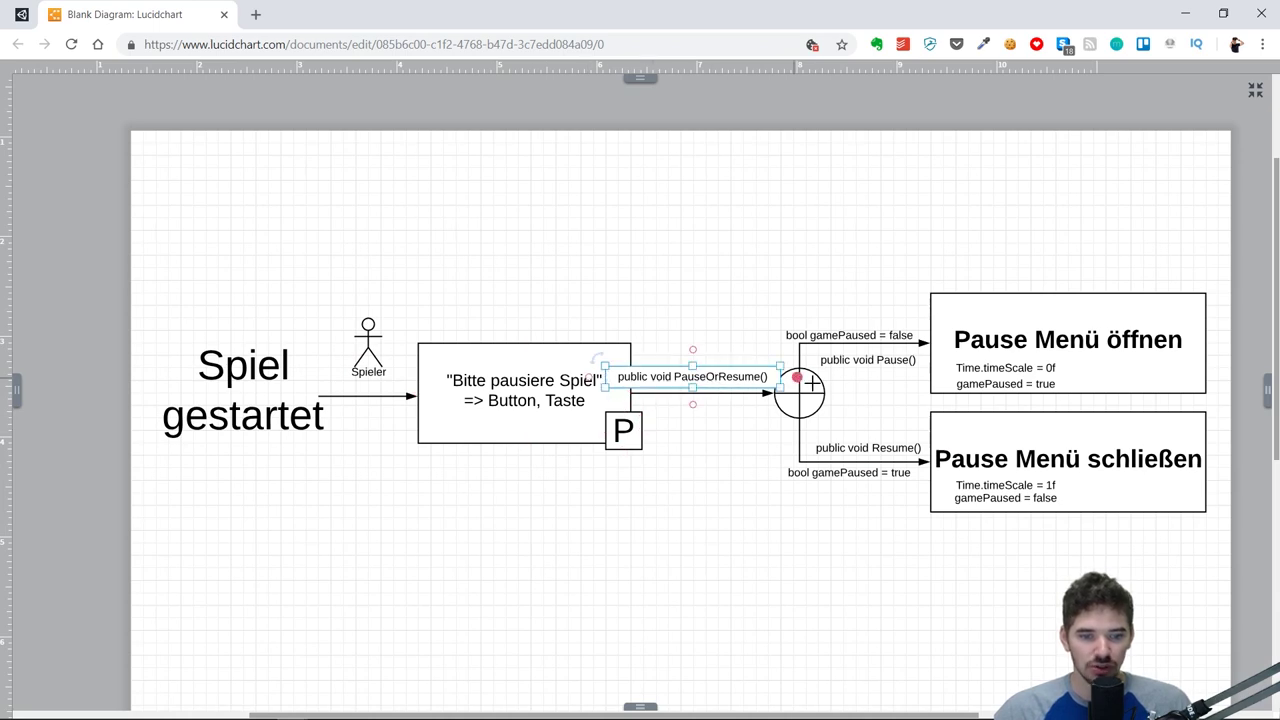
{"action": "left_click", "coordinate": [813, 427]}
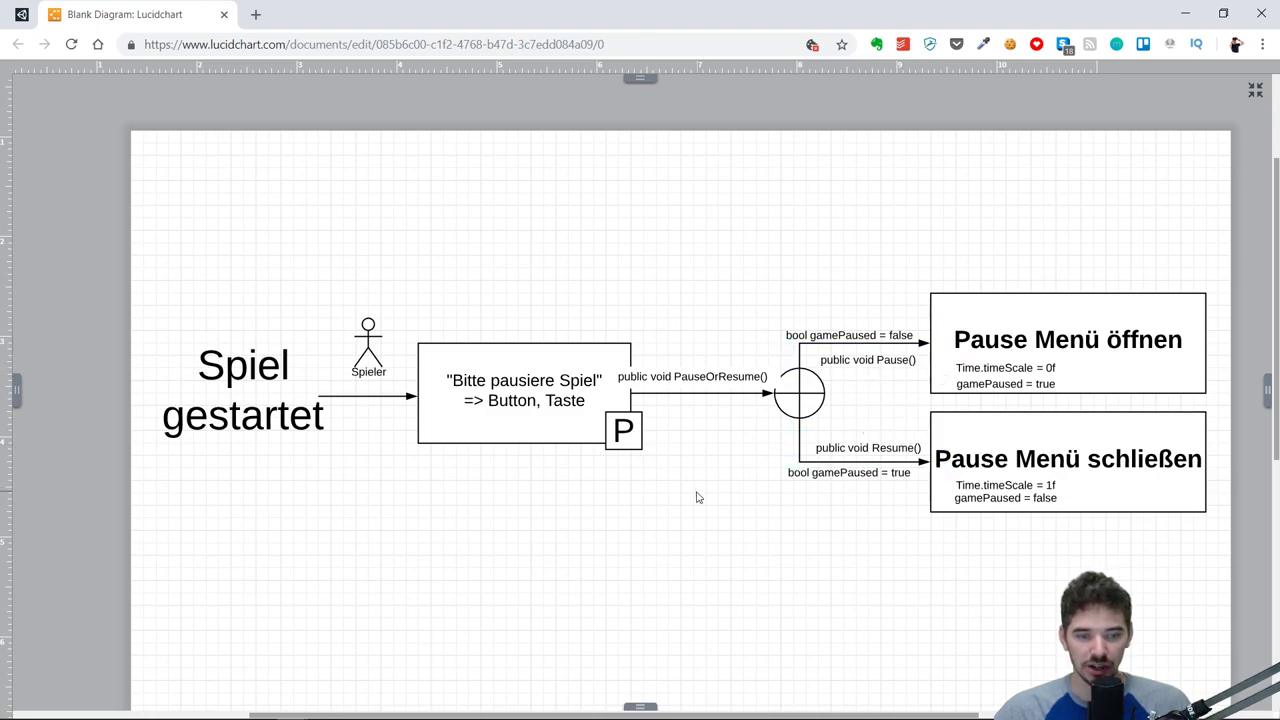
{"action": "key", "text": "alt+Tab"}
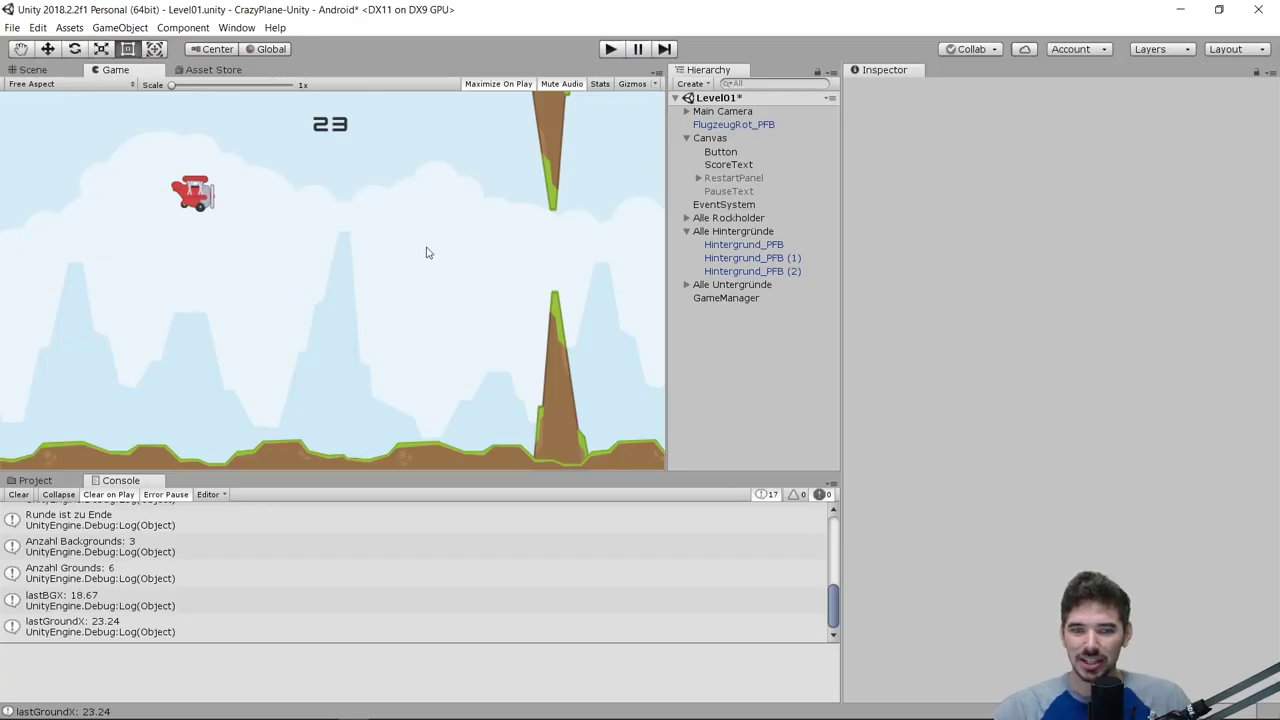
Step: Play-test pausing and resuming twice via the pause icon and Escape, then stop play mode
{"action": "left_click", "coordinate": [610, 49]}
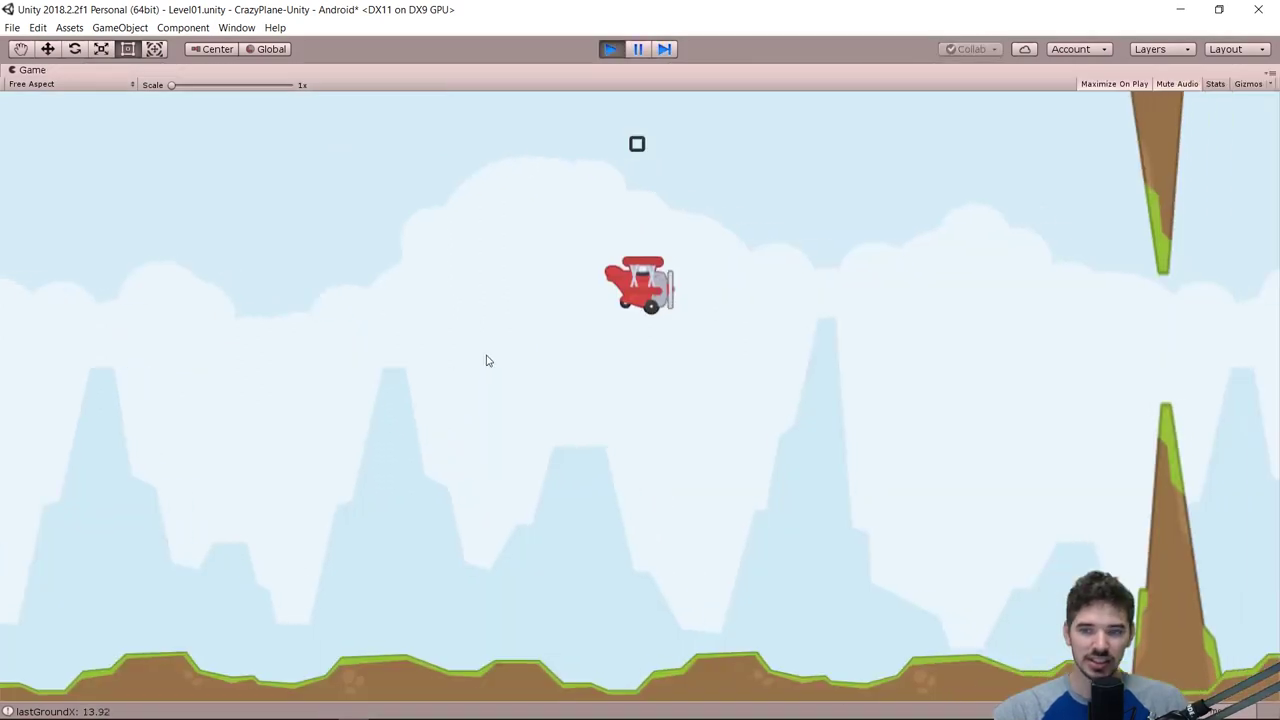
{"action": "left_click", "coordinate": [637, 143]}
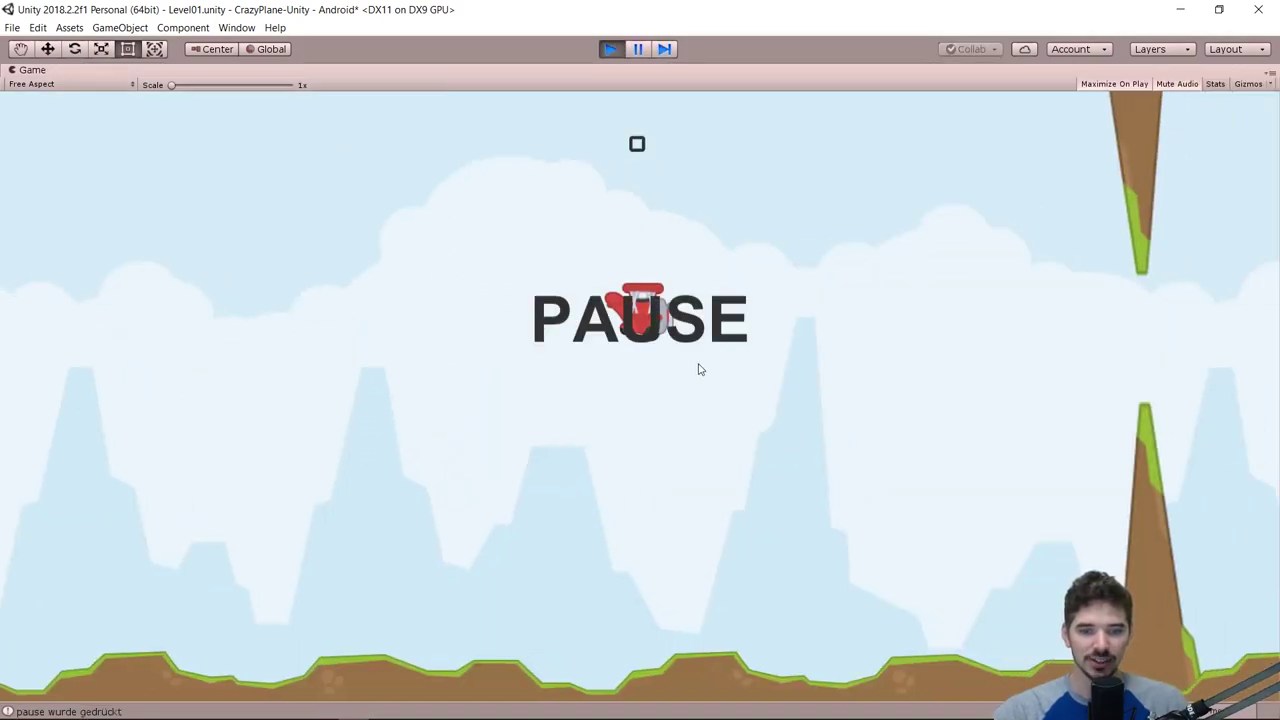
{"action": "left_click", "coordinate": [718, 446]}
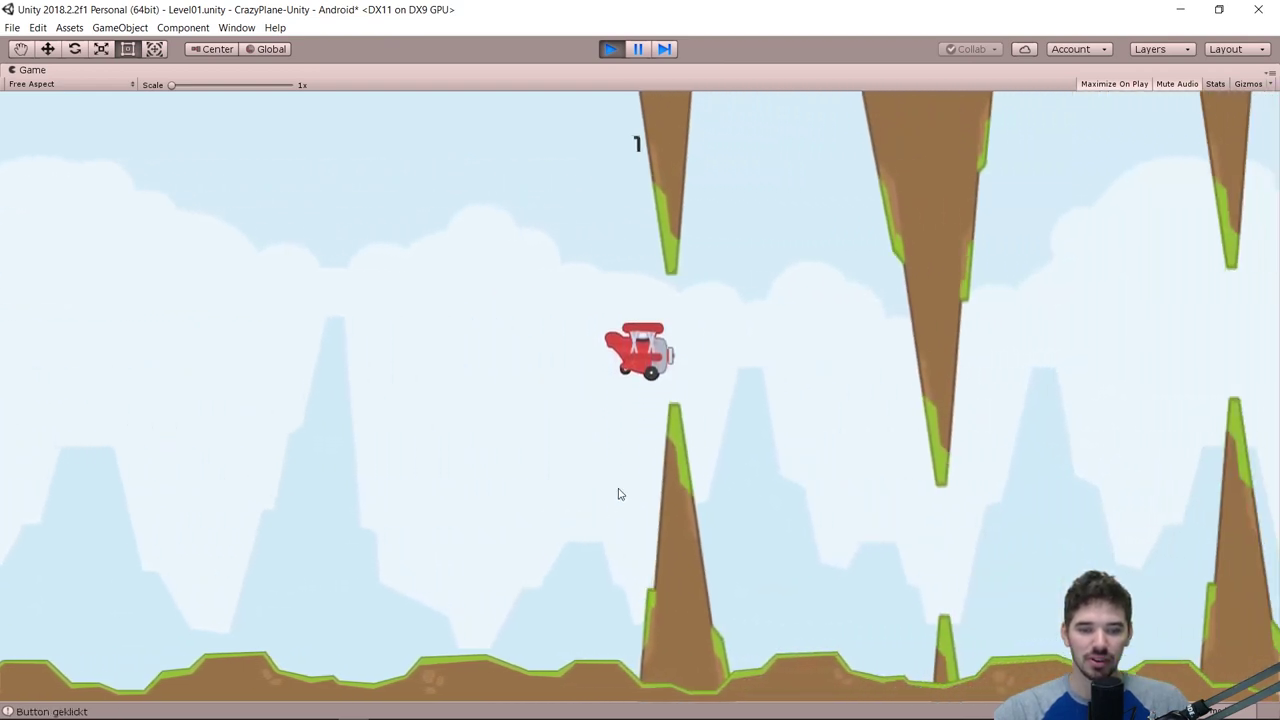
{"action": "key", "text": "Escape"}
{"action": "left_click", "coordinate": [617, 494]}
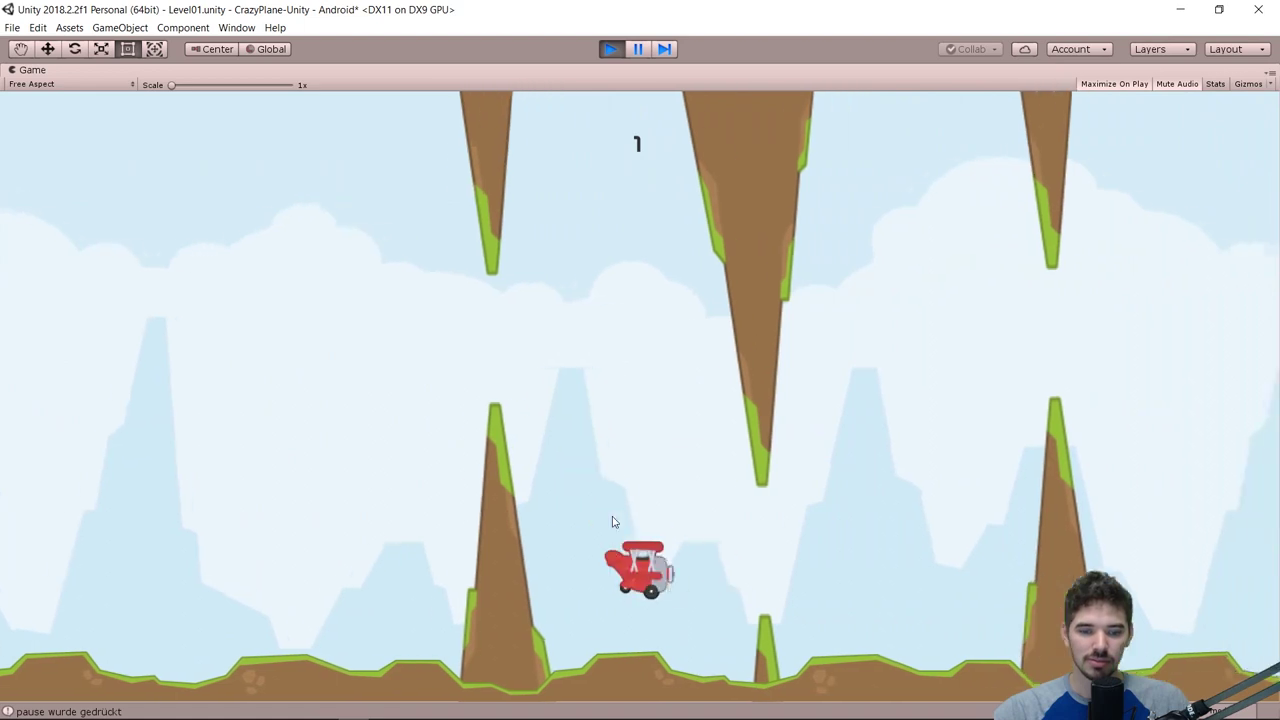
{"action": "left_click", "coordinate": [610, 49]}
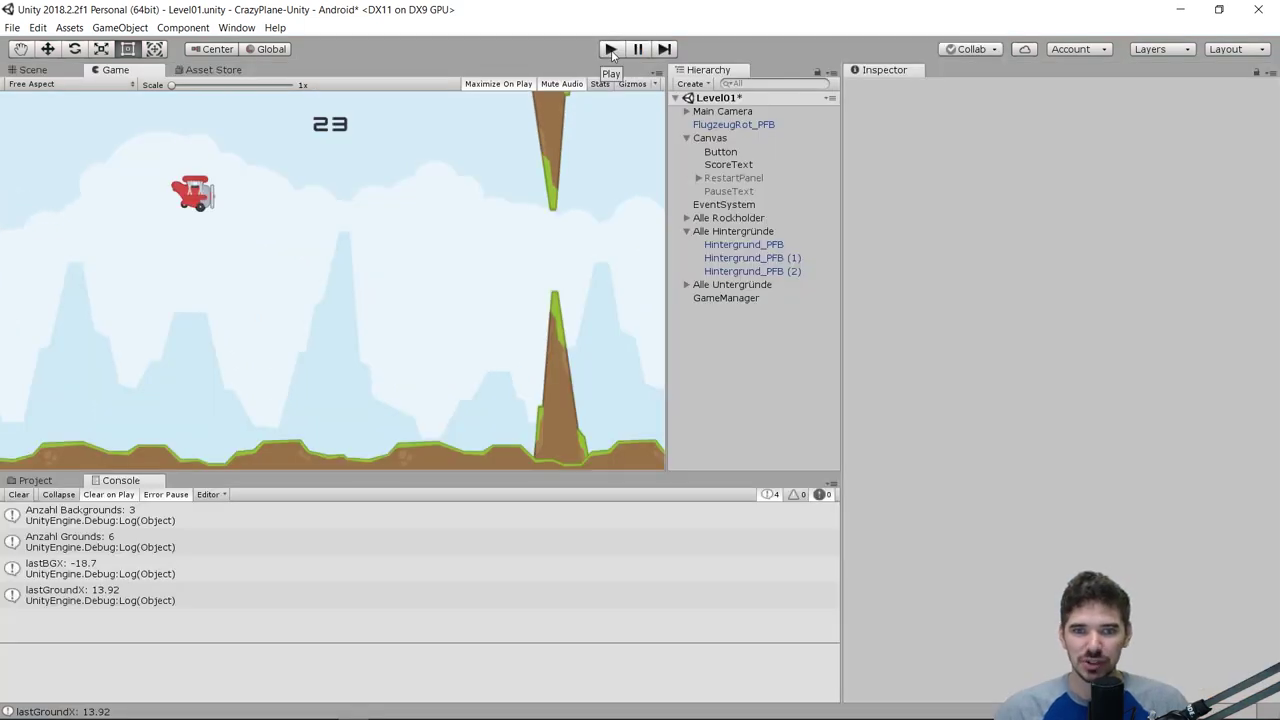
Step: Add a new UI Button to the Canvas, enlarge it and move it to the top
{"action": "left_click", "coordinate": [33, 70]}
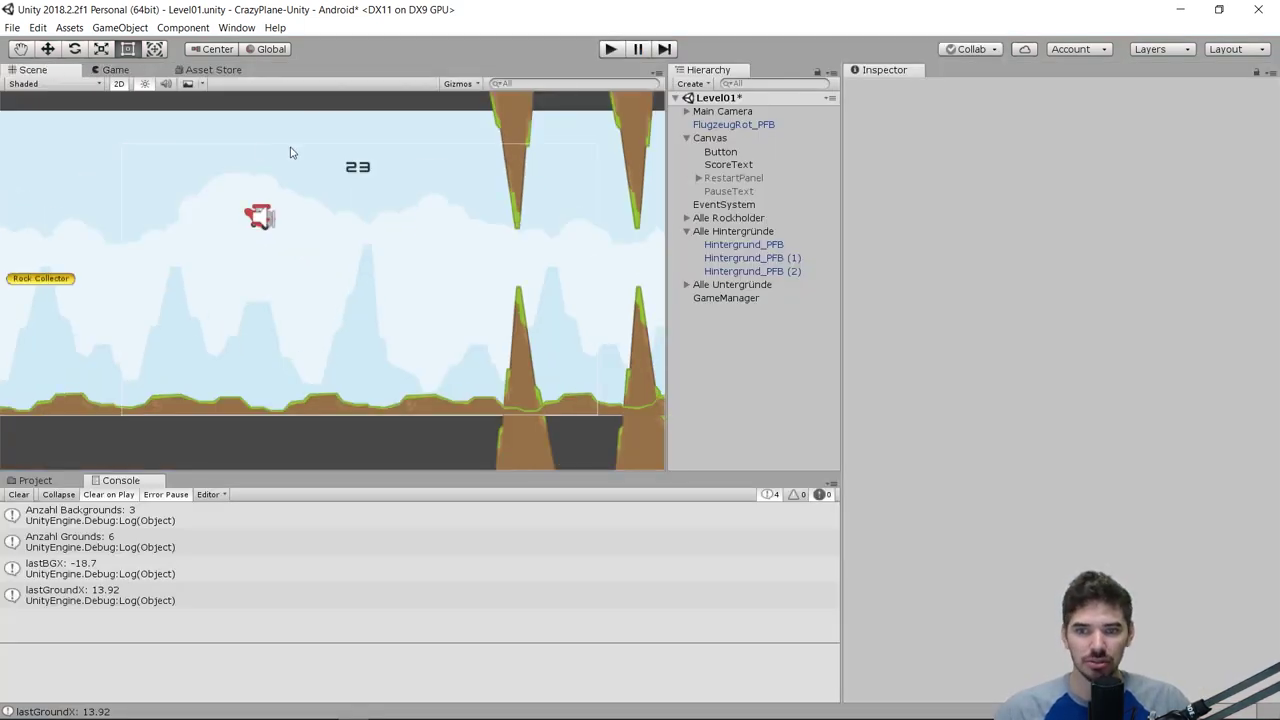
{"action": "scroll", "coordinate": [248, 174], "scroll_direction": "up", "scroll_amount": 2}
{"action": "right_click", "coordinate": [723, 356]}
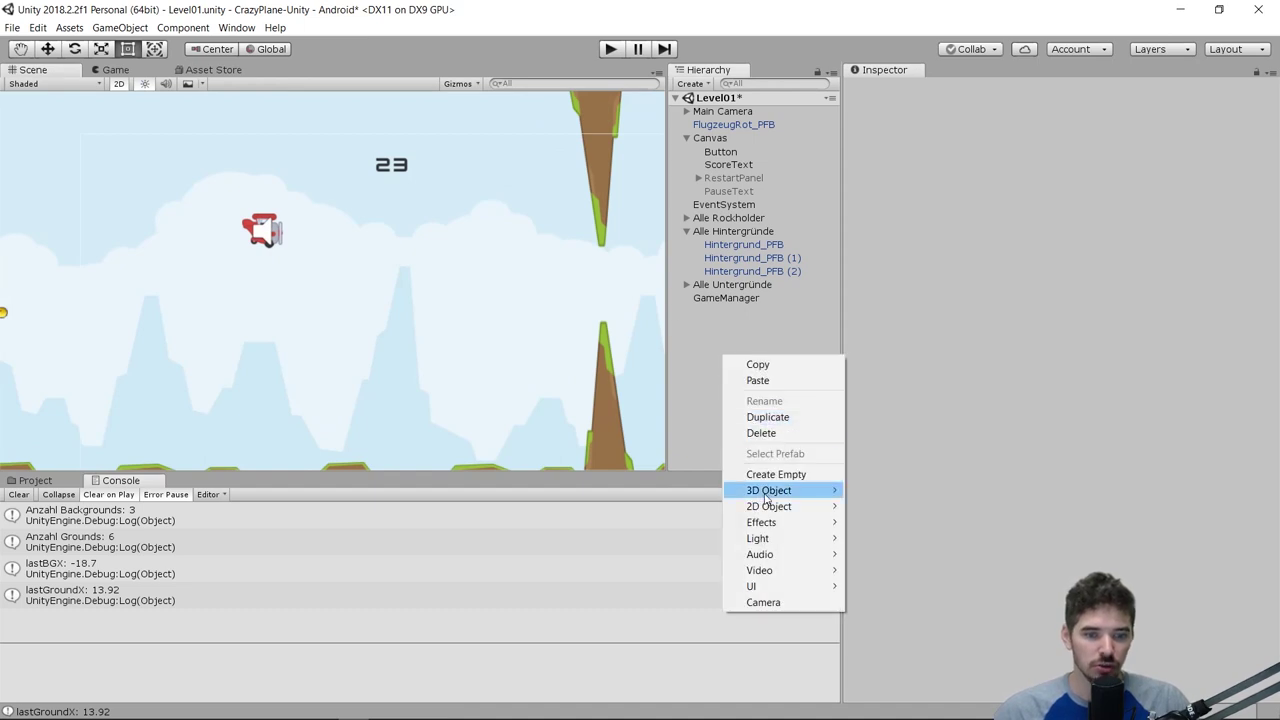
{"action": "mouse_move", "coordinate": [782, 588]}
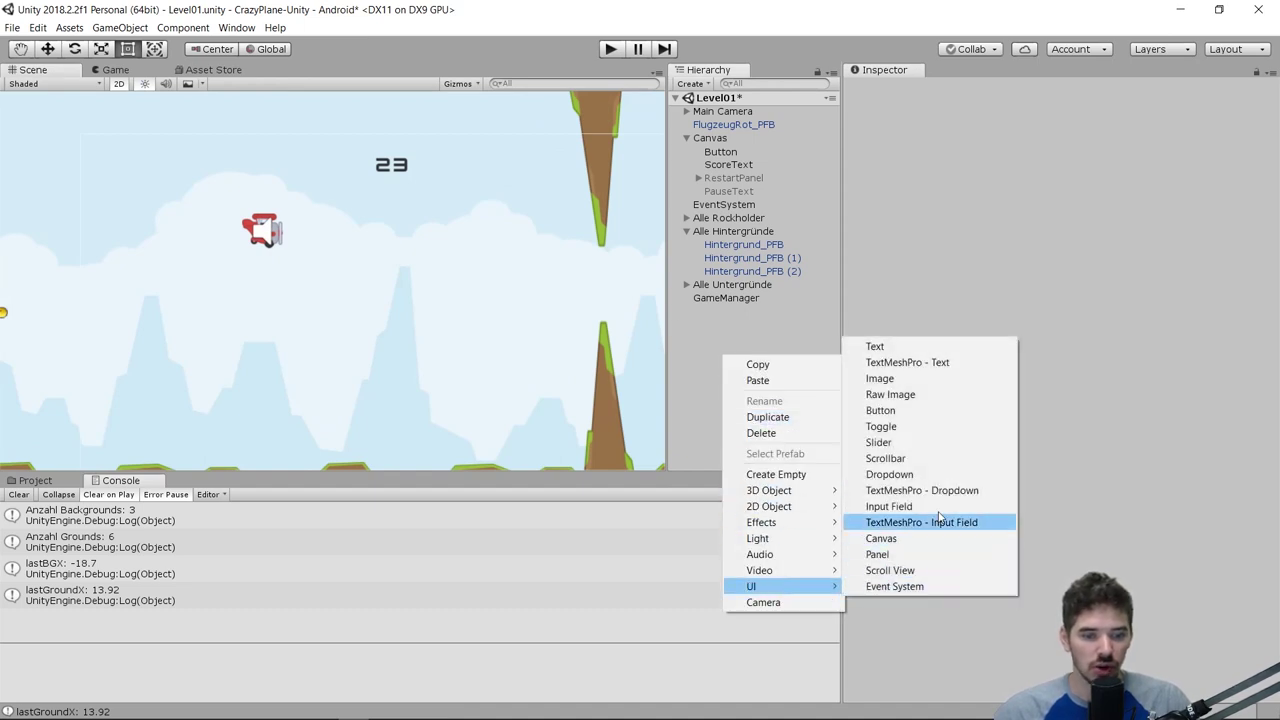
{"action": "left_click", "coordinate": [915, 411]}
{"action": "left_click_drag", "start_coordinate": [393, 294], "coordinate": [428, 370]}
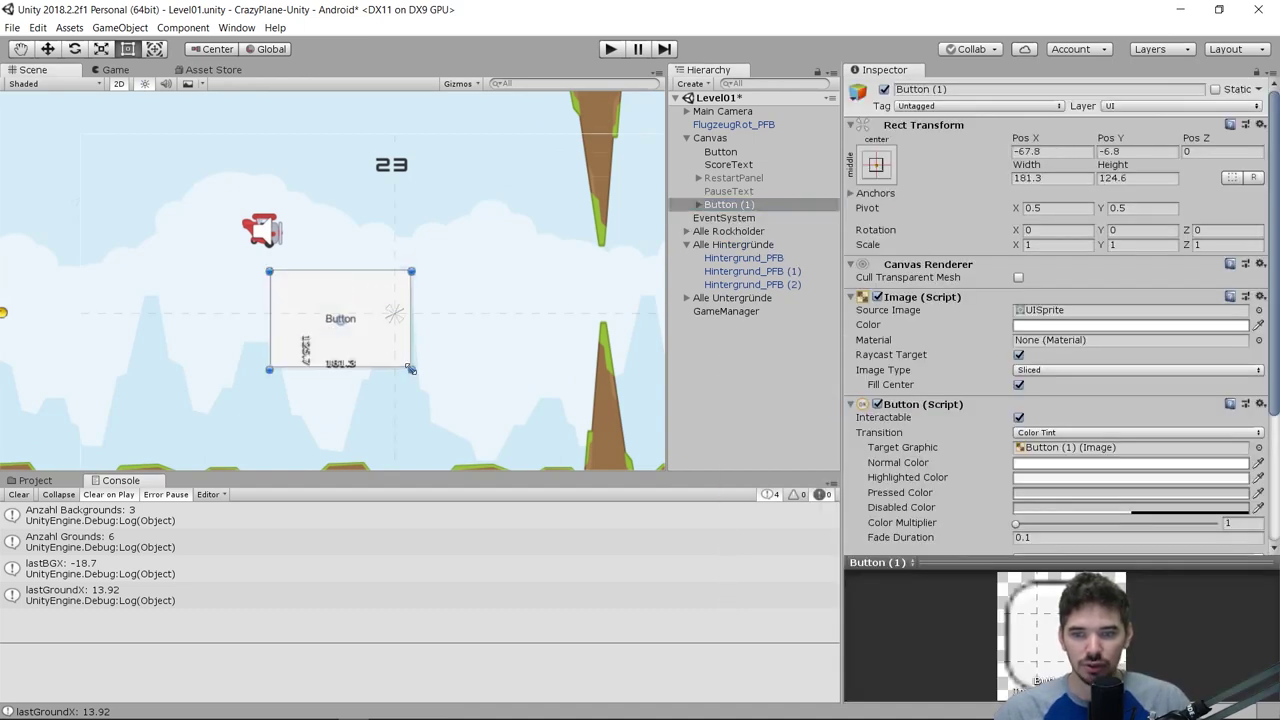
{"action": "left_click_drag", "start_coordinate": [385, 329], "coordinate": [400, 177]}
Step: Set the button's label text to 'Pause' and make the text colour white
{"action": "left_click", "coordinate": [937, 323]}
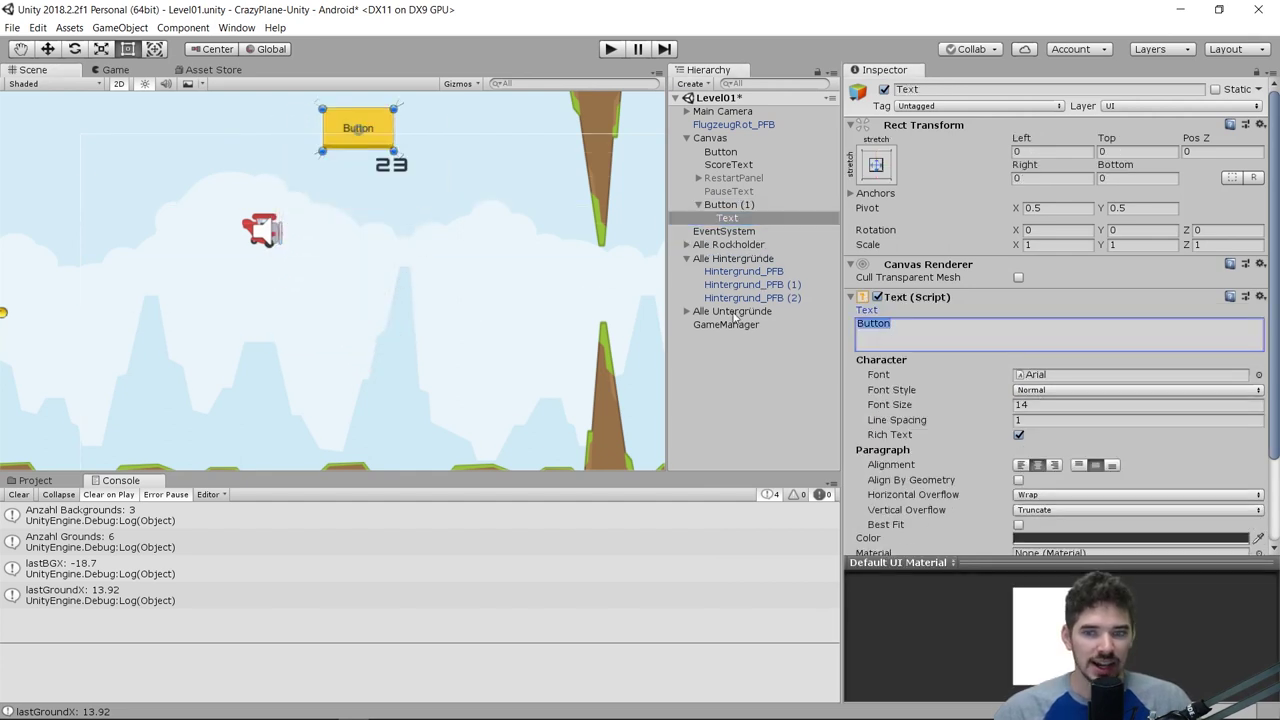
{"action": "type", "text": "Pause"}
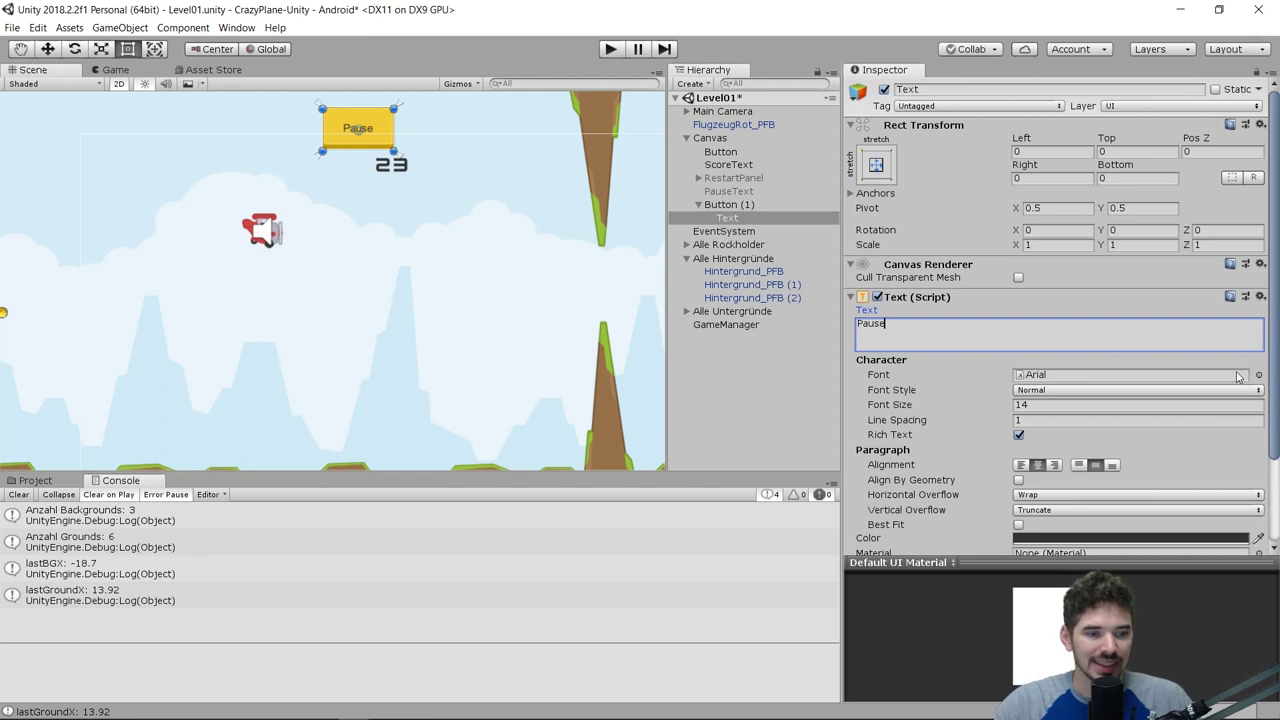
{"action": "scroll", "coordinate": [1165, 383], "scroll_direction": "down", "scroll_amount": 3}
{"action": "left_click", "coordinate": [1025, 441]}
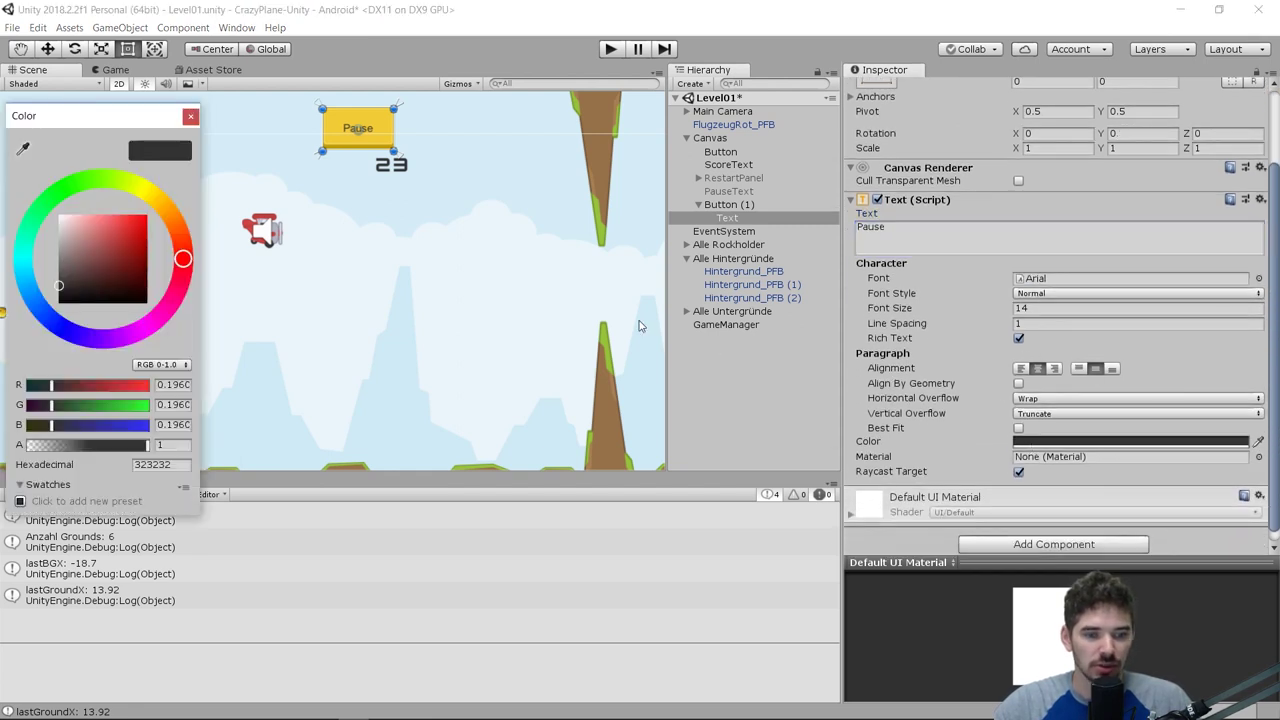
{"action": "left_click_drag", "start_coordinate": [66, 222], "coordinate": [48, 182]}
{"action": "left_click", "coordinate": [190, 117]}
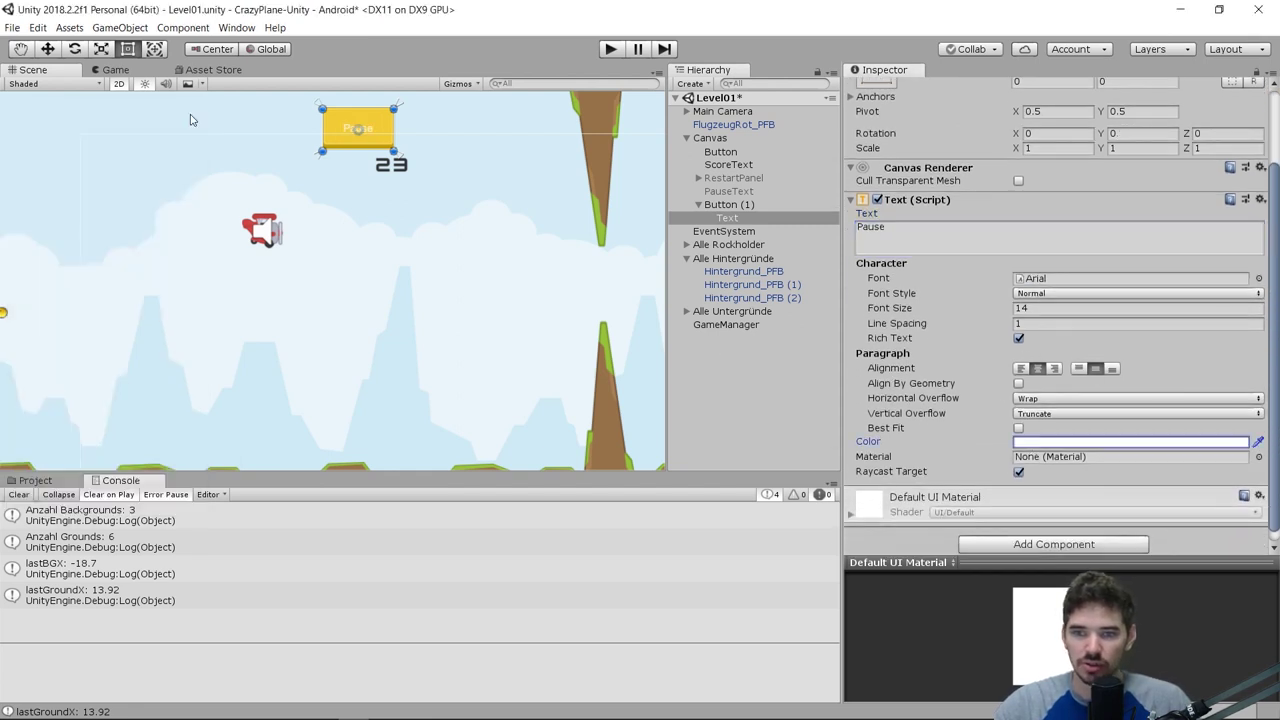
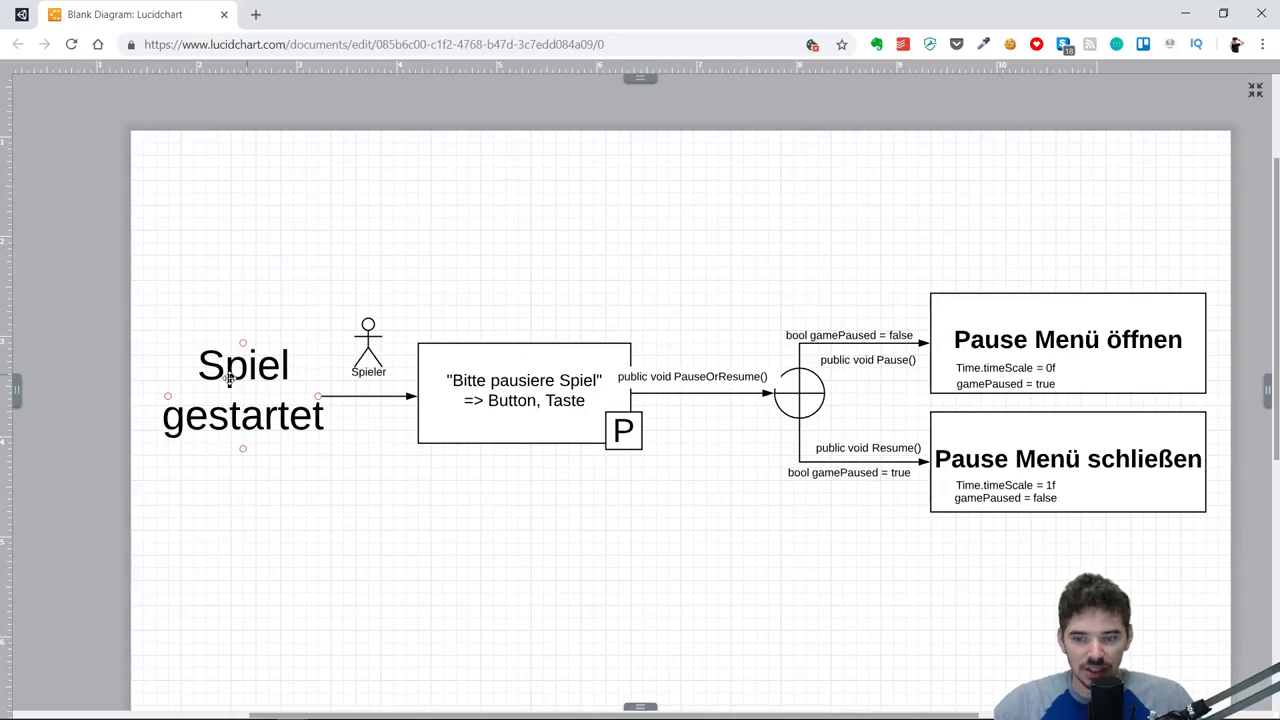
Step: Review the P box and PauseOrResume() label in the pause-flow diagram, then return to Unity
{"action": "scroll", "coordinate": [414, 480], "scroll_direction": "up", "scroll_amount": 1}
{"action": "scroll", "coordinate": [414, 480], "scroll_direction": "down", "scroll_amount": 2}
{"action": "left_click", "coordinate": [618, 392]}
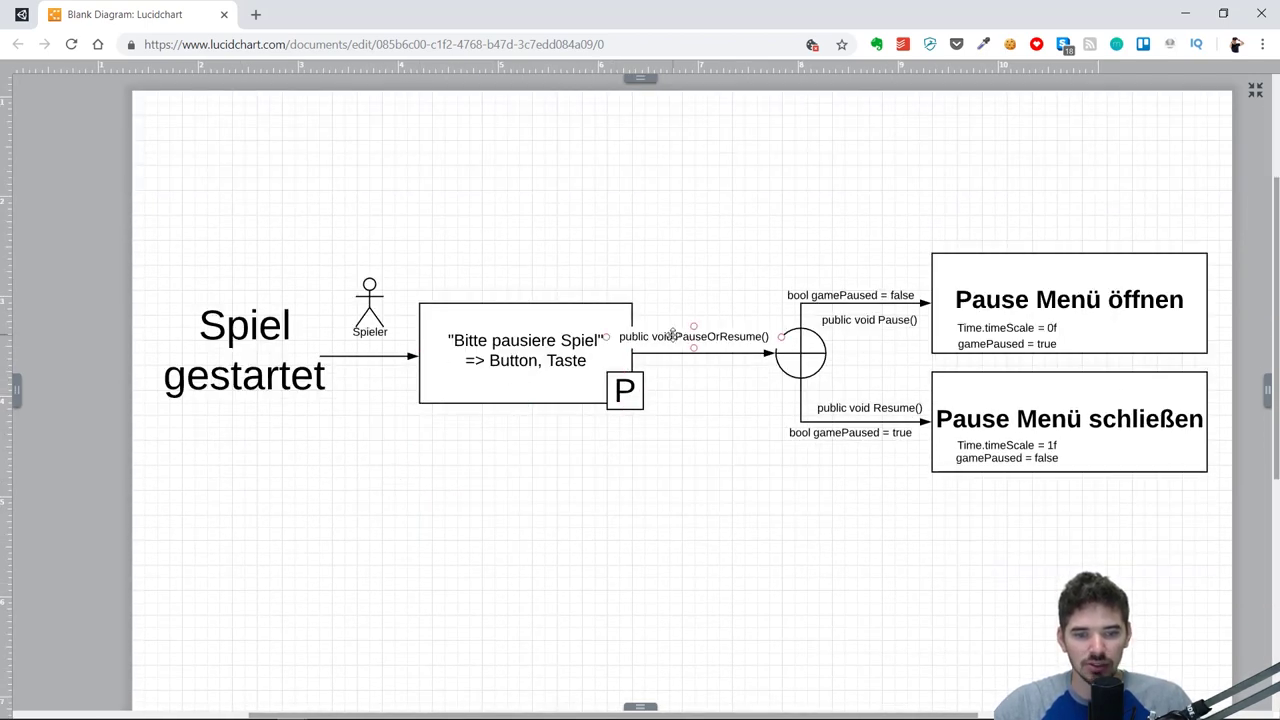
{"action": "left_click", "coordinate": [694, 336]}
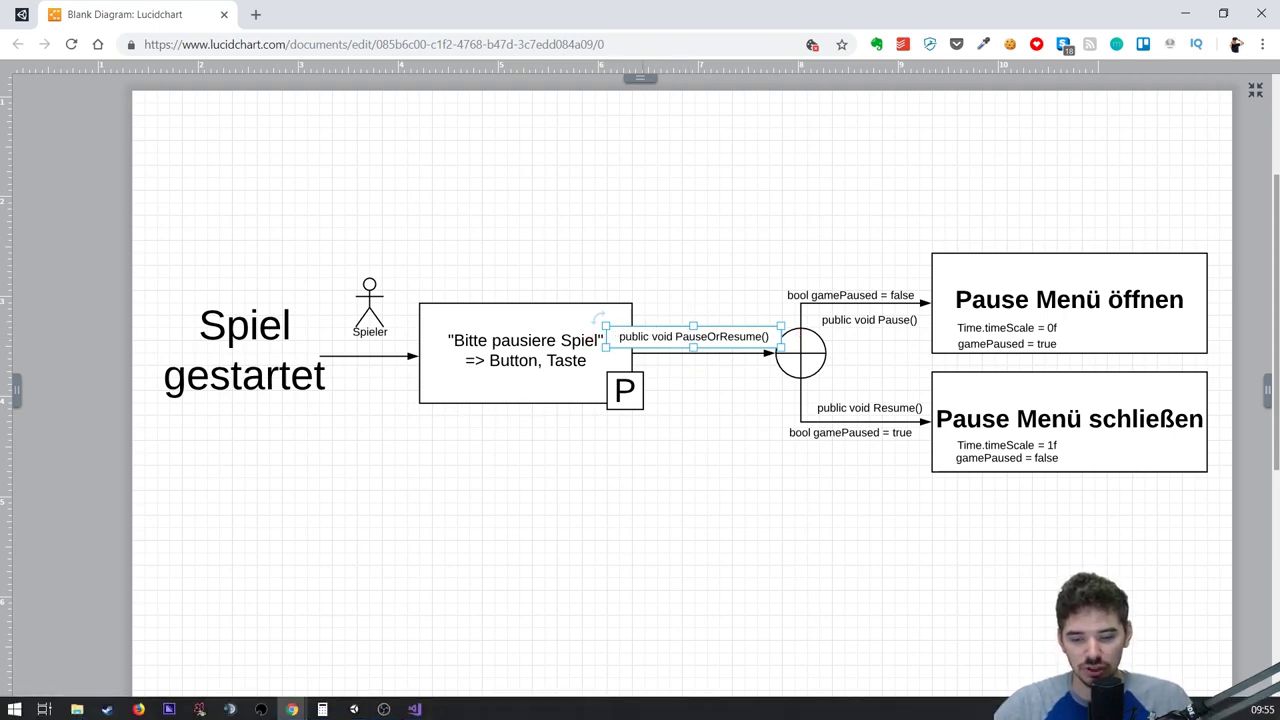
{"action": "left_click", "coordinate": [353, 713]}
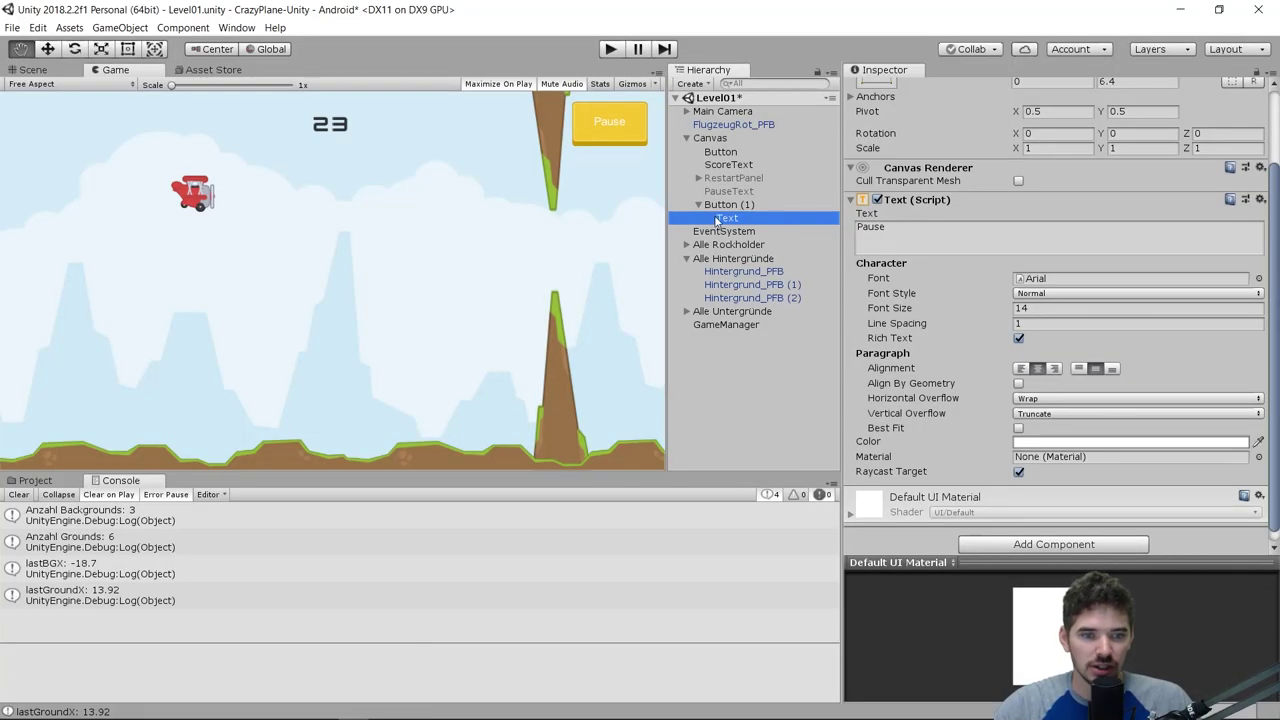
Step: Select Button (1) and add a new entry to its On Click event
{"action": "left_click", "coordinate": [740, 206]}
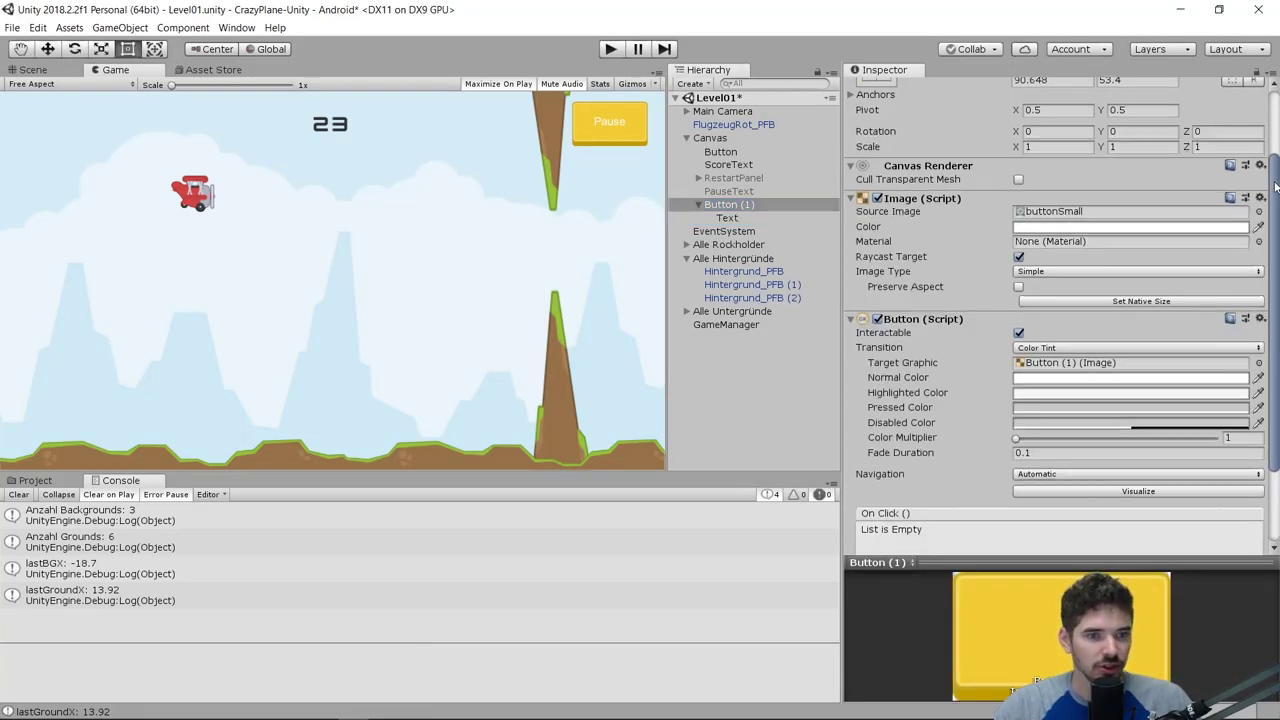
{"action": "left_click_drag", "start_coordinate": [1276, 210], "coordinate": [1276, 100]}
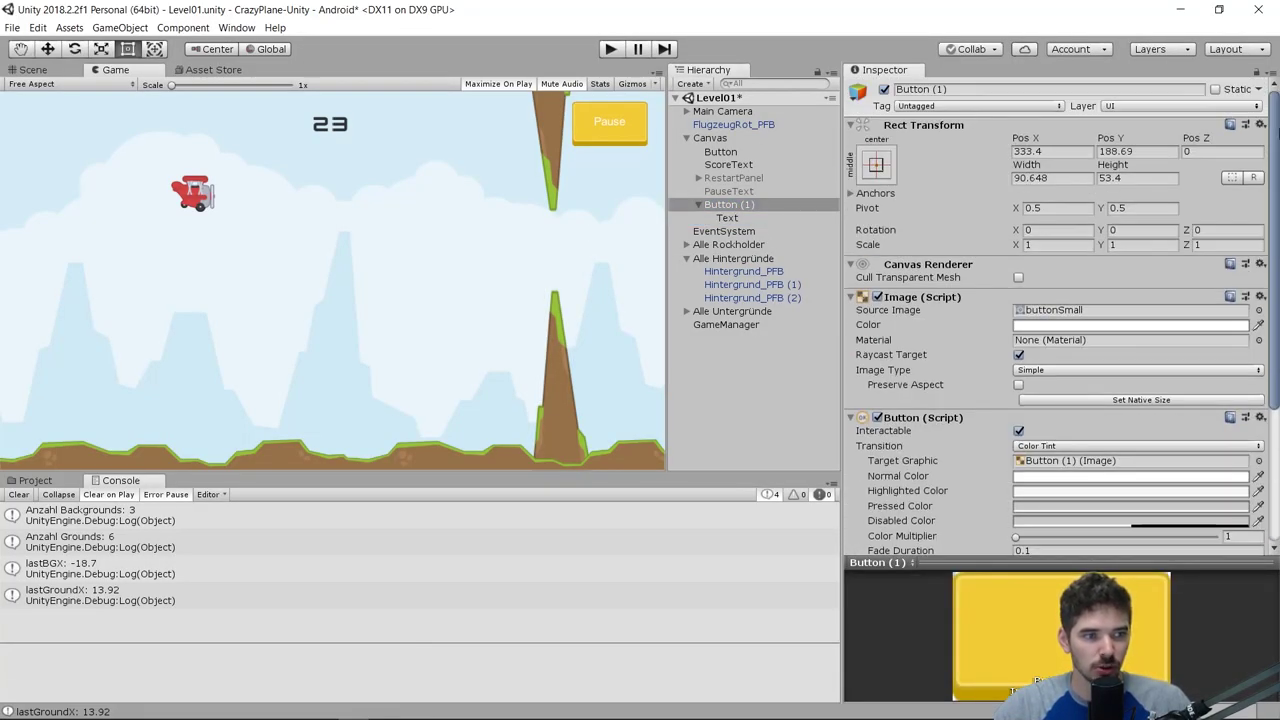
{"action": "scroll", "coordinate": [910, 408], "scroll_direction": "down", "scroll_amount": 5}
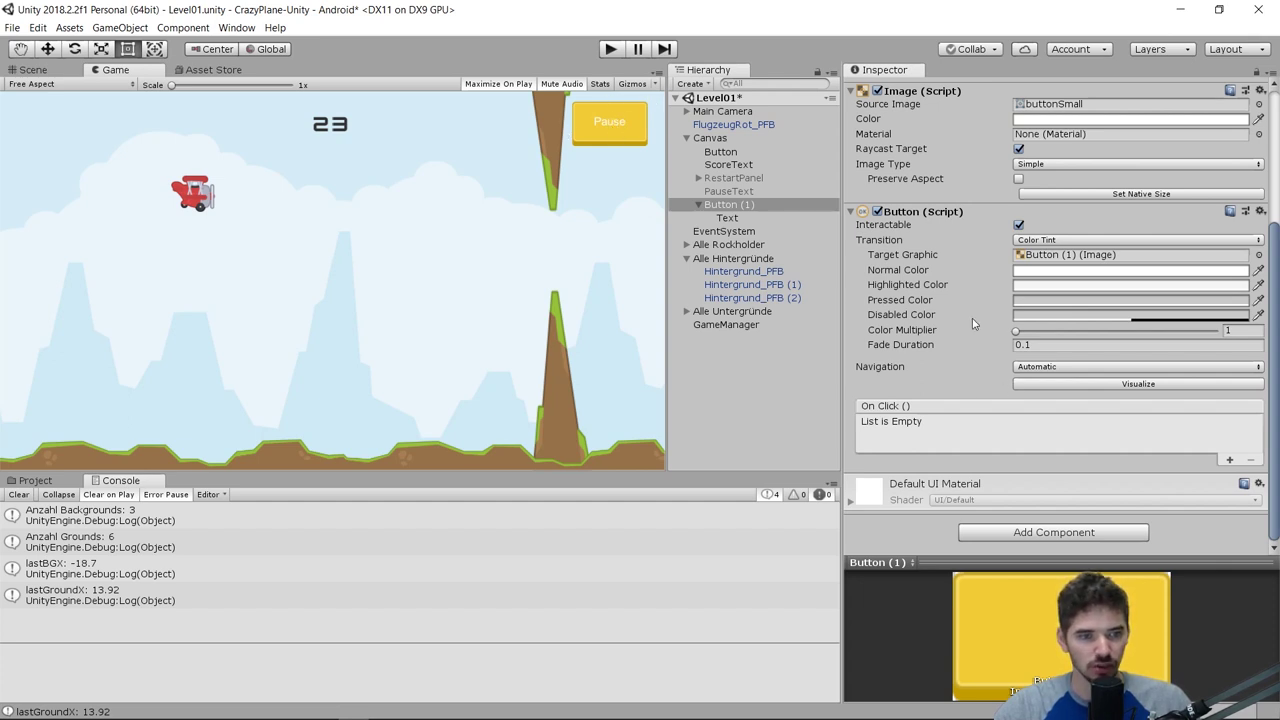
{"action": "left_click", "coordinate": [1230, 460]}
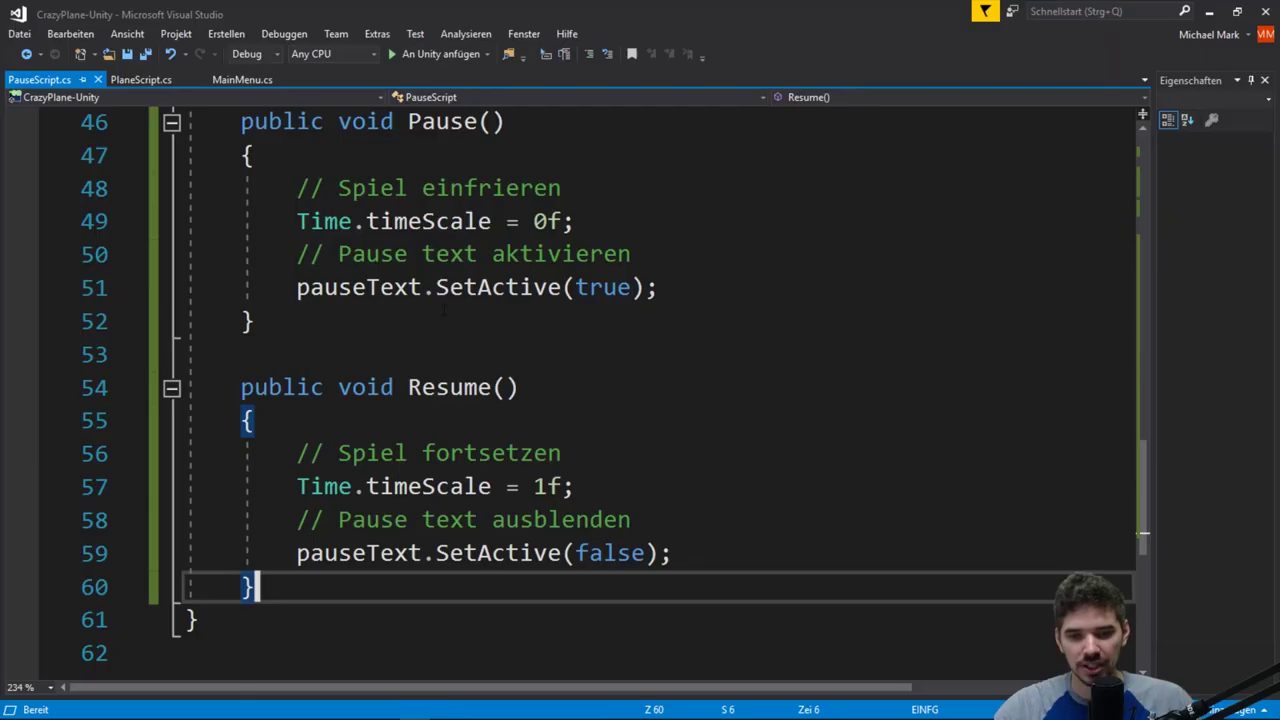
Step: Set GameManager as the On Click target and choose PauseScript.PauseOrResume as the function
{"action": "scroll", "coordinate": [550, 258], "scroll_direction": "up", "scroll_amount": 15}
{"action": "left_click_drag", "start_coordinate": [366, 254], "coordinate": [550, 258]}
{"action": "key", "text": "alt+Tab"}
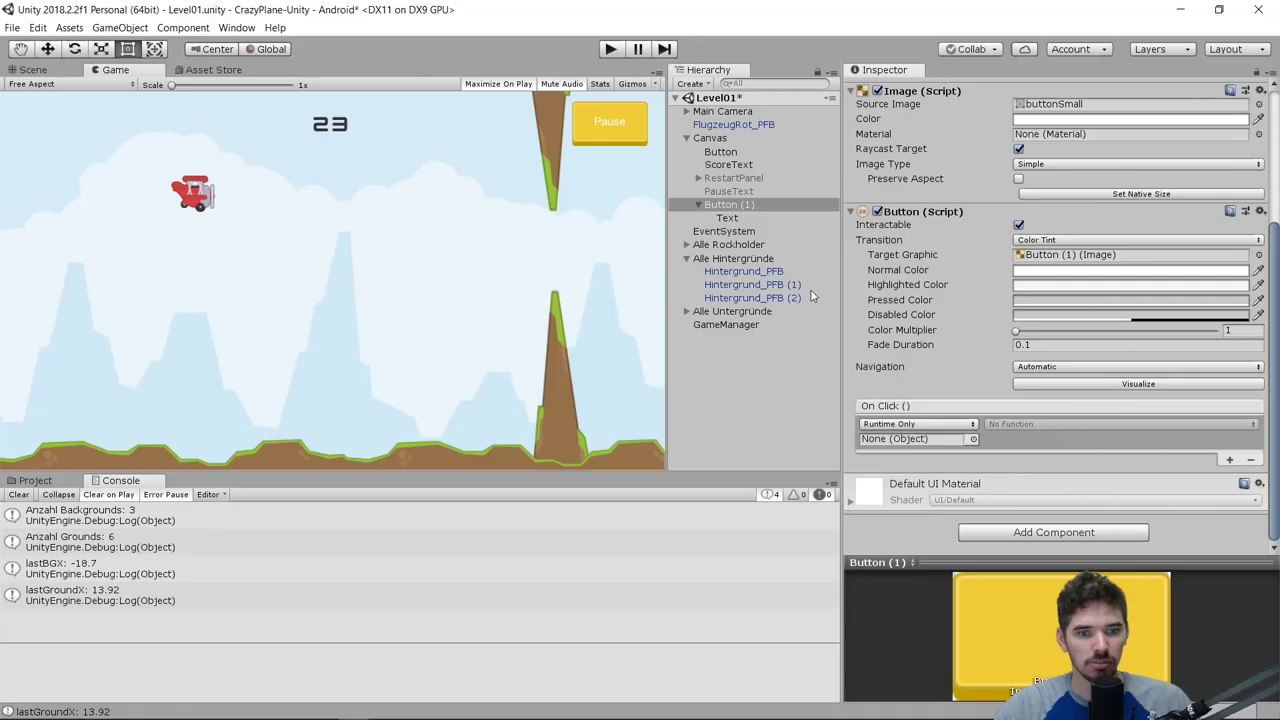
{"action": "left_click_drag", "start_coordinate": [726, 324], "coordinate": [917, 438]}
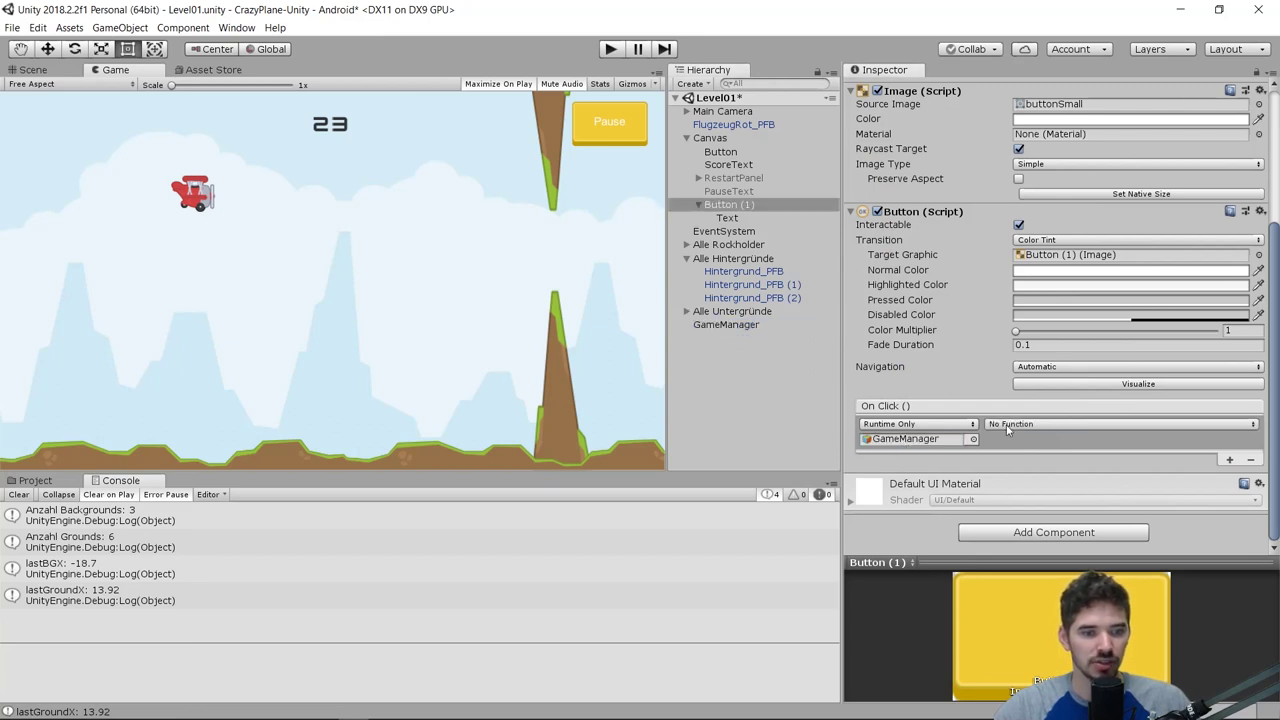
{"action": "left_click", "coordinate": [1030, 424]}
{"action": "mouse_move", "coordinate": [1040, 511]}
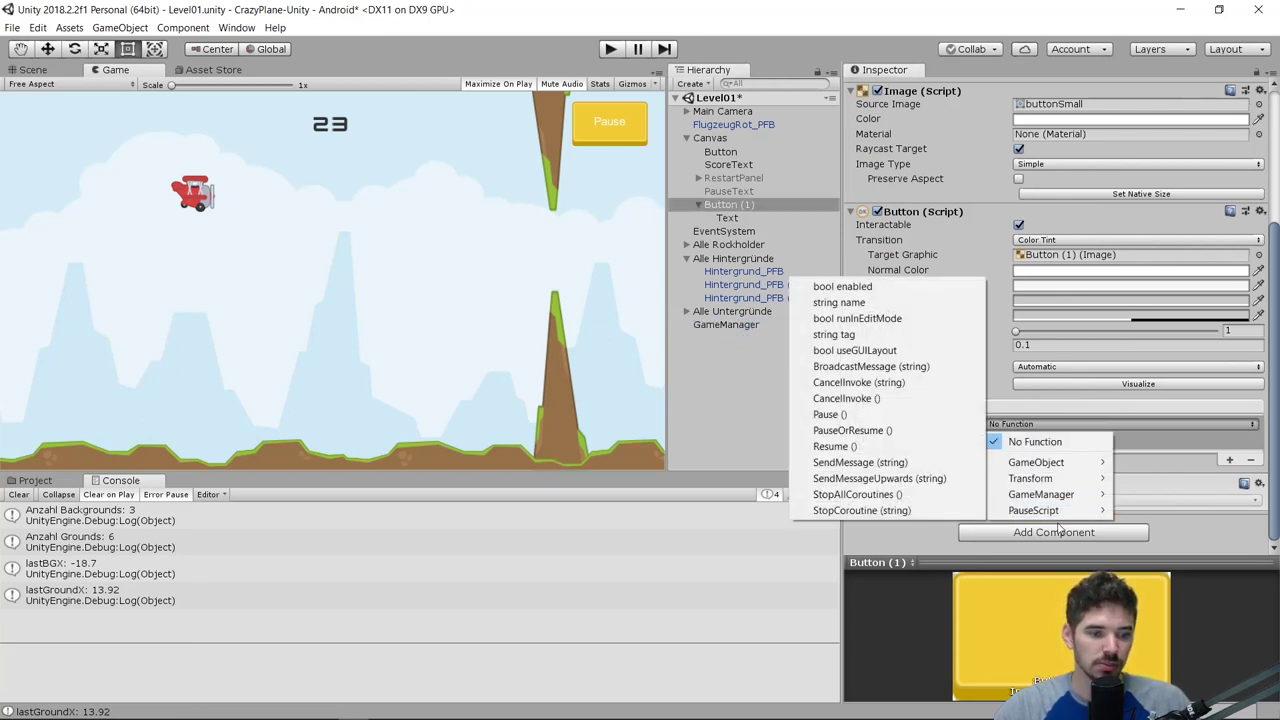
{"action": "left_click", "coordinate": [990, 426]}
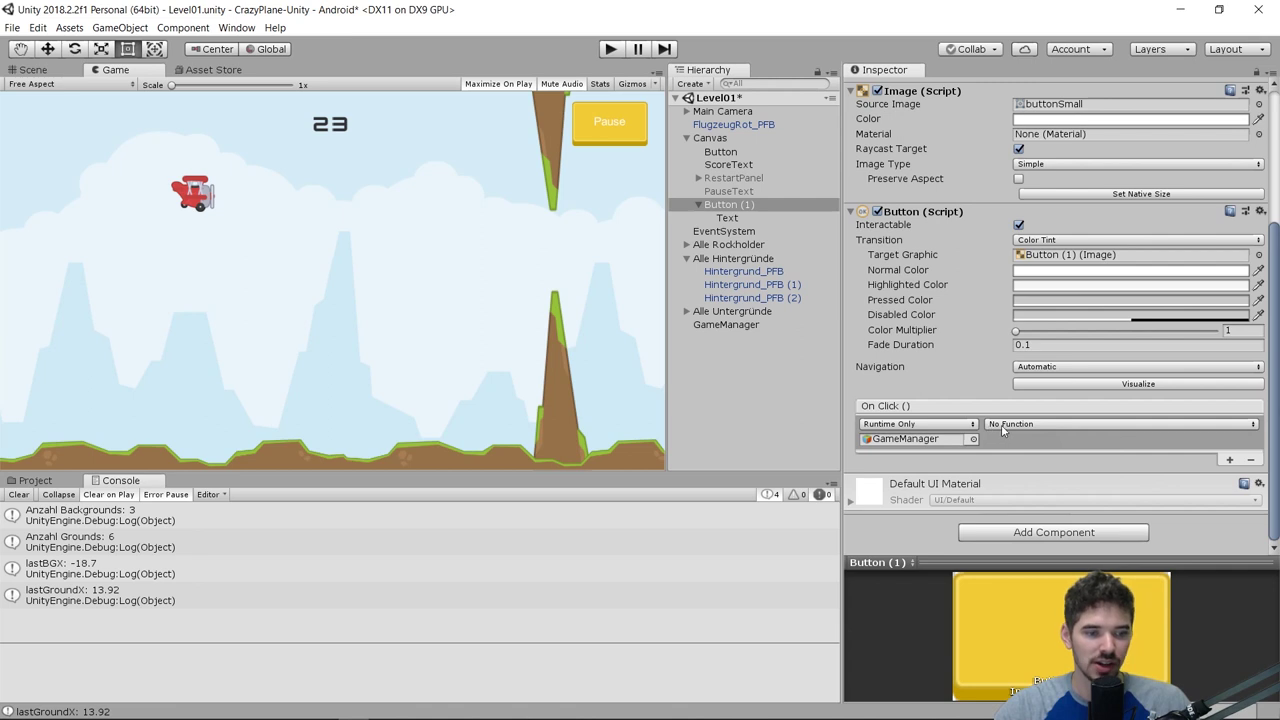
{"action": "left_click", "coordinate": [1003, 426]}
{"action": "mouse_move", "coordinate": [1048, 513]}
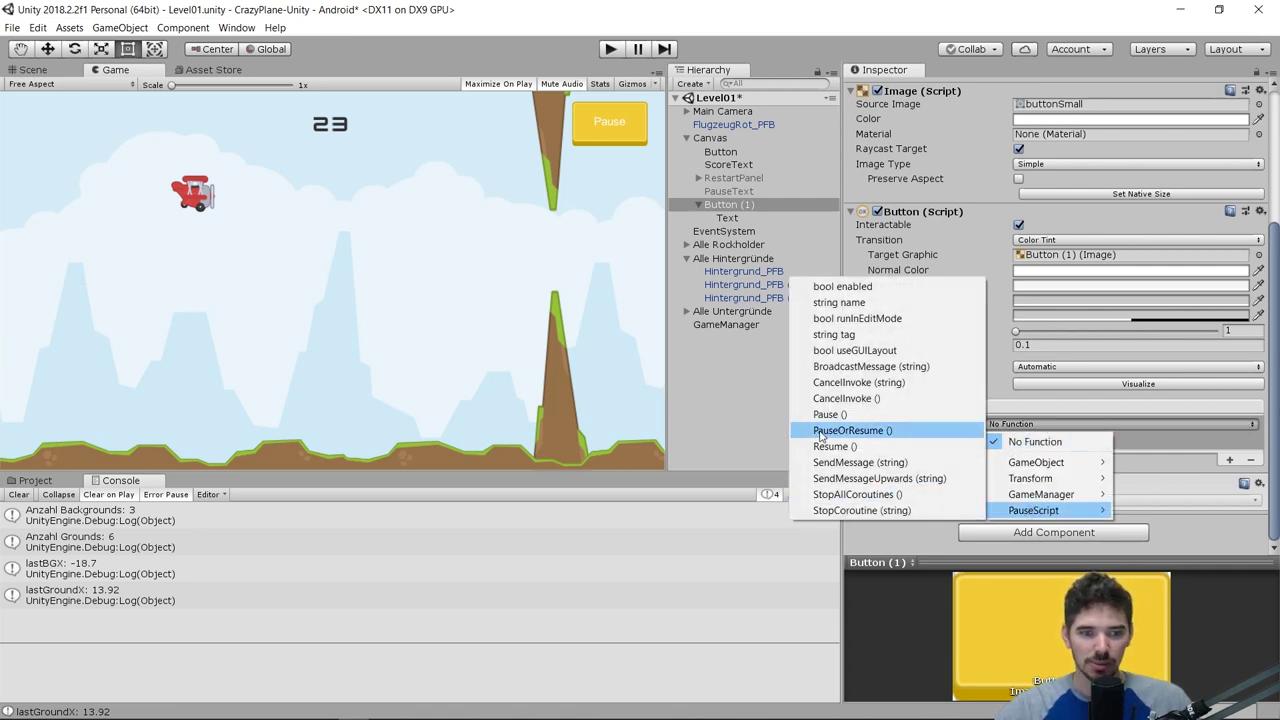
{"action": "left_click", "coordinate": [817, 433]}
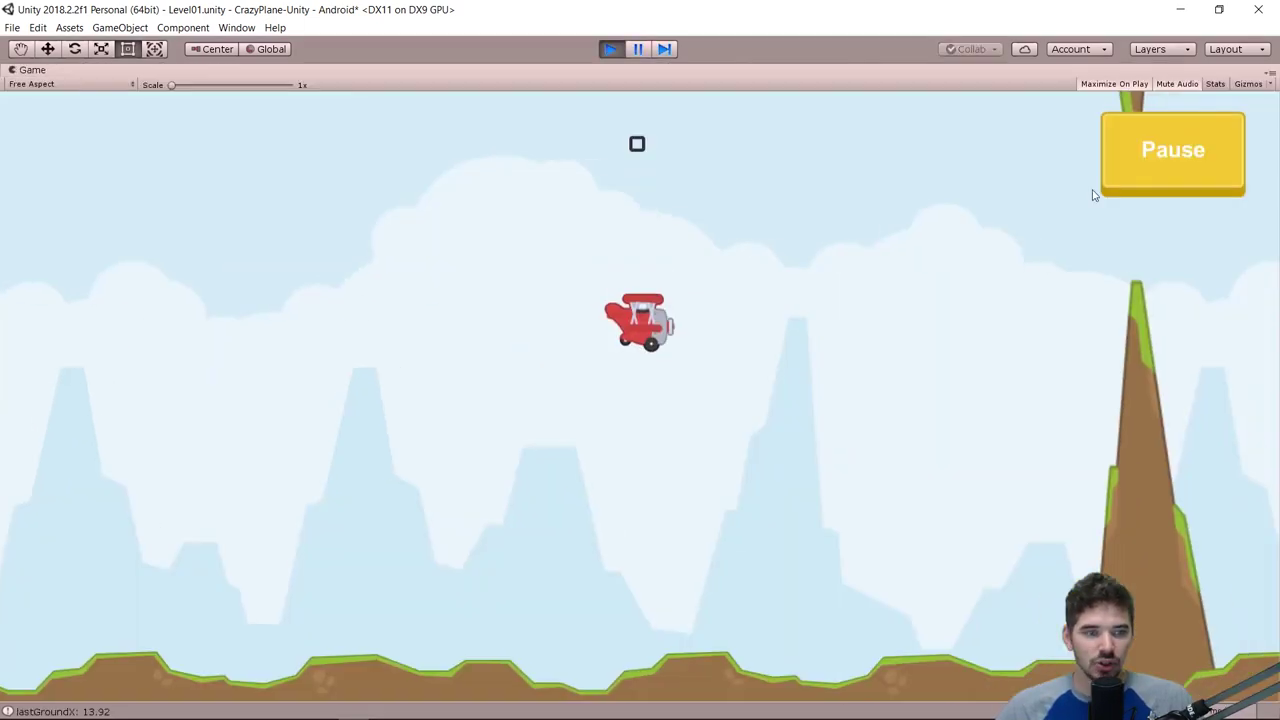
Step: Play the game, pause and resume it twice with the new button, then stop play
{"action": "left_click", "coordinate": [1183, 164]}
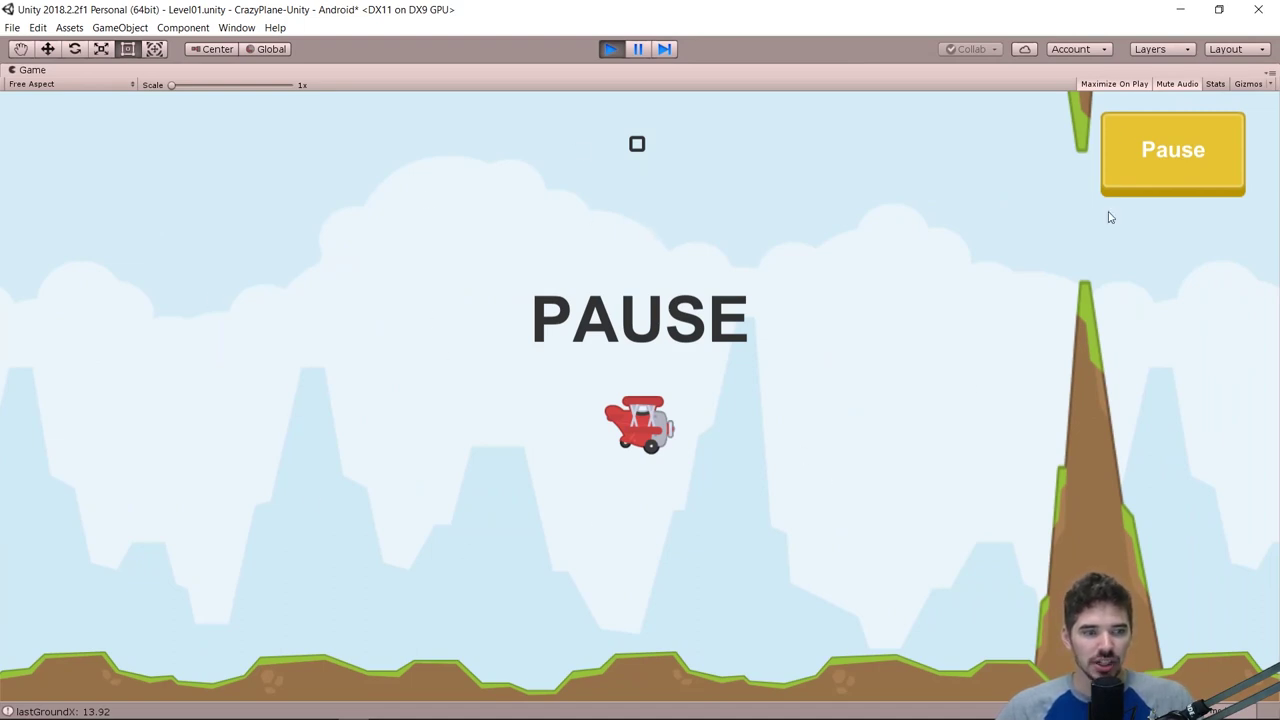
{"action": "left_click", "coordinate": [1177, 157]}
{"action": "left_click", "coordinate": [1178, 163]}
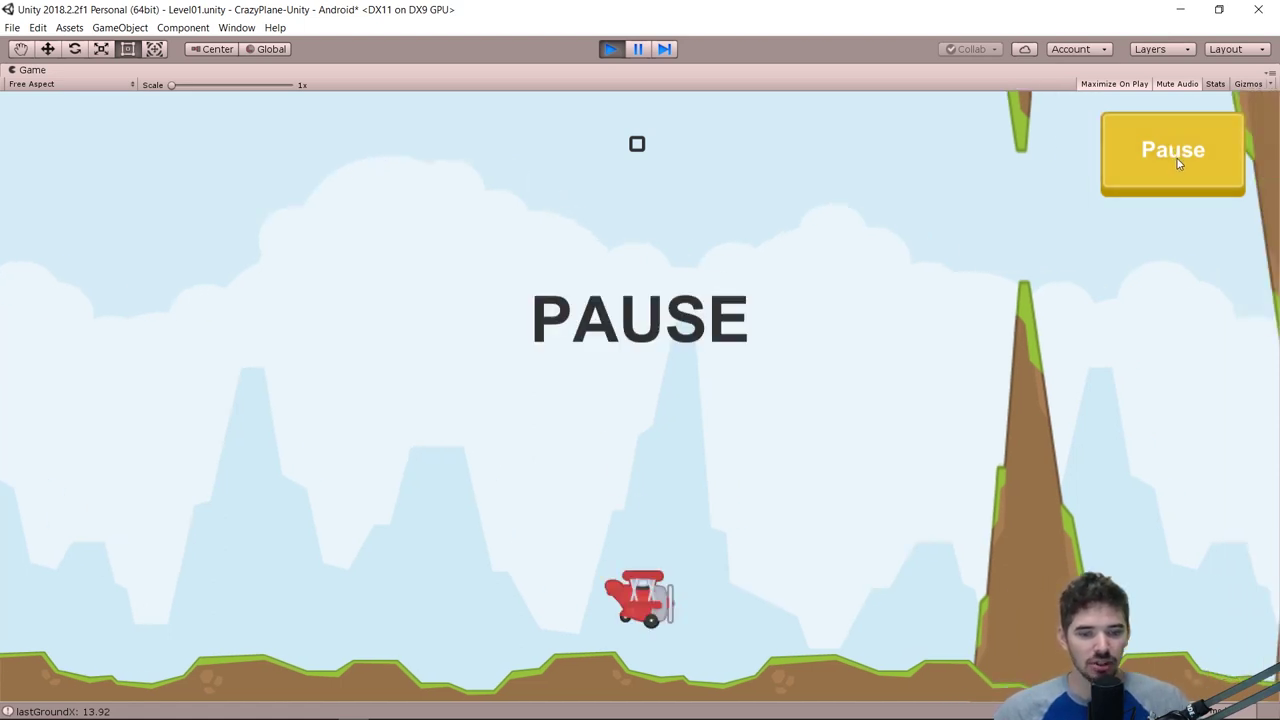
{"action": "left_click", "coordinate": [1176, 165]}
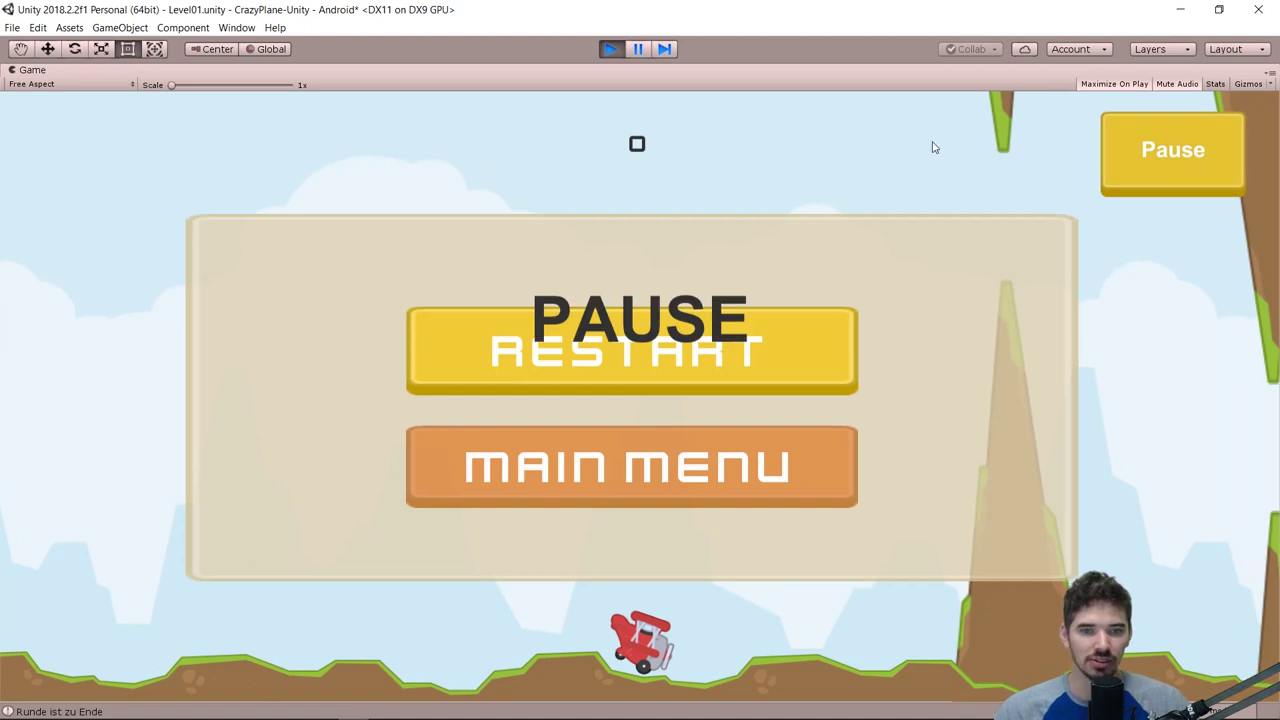
{"action": "left_click", "coordinate": [612, 52]}
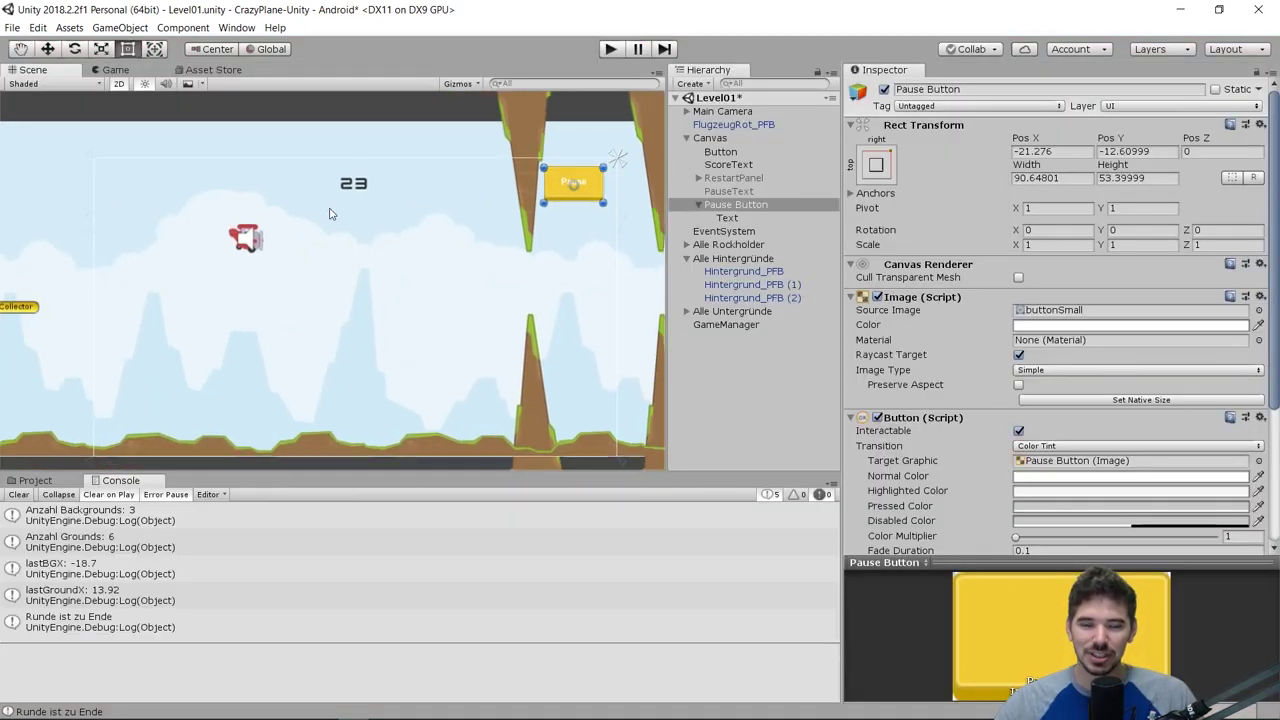
Step: Switch to the Game view, pick the pan tool, and return to the Lucidchart diagram
{"action": "left_click", "coordinate": [129, 70]}
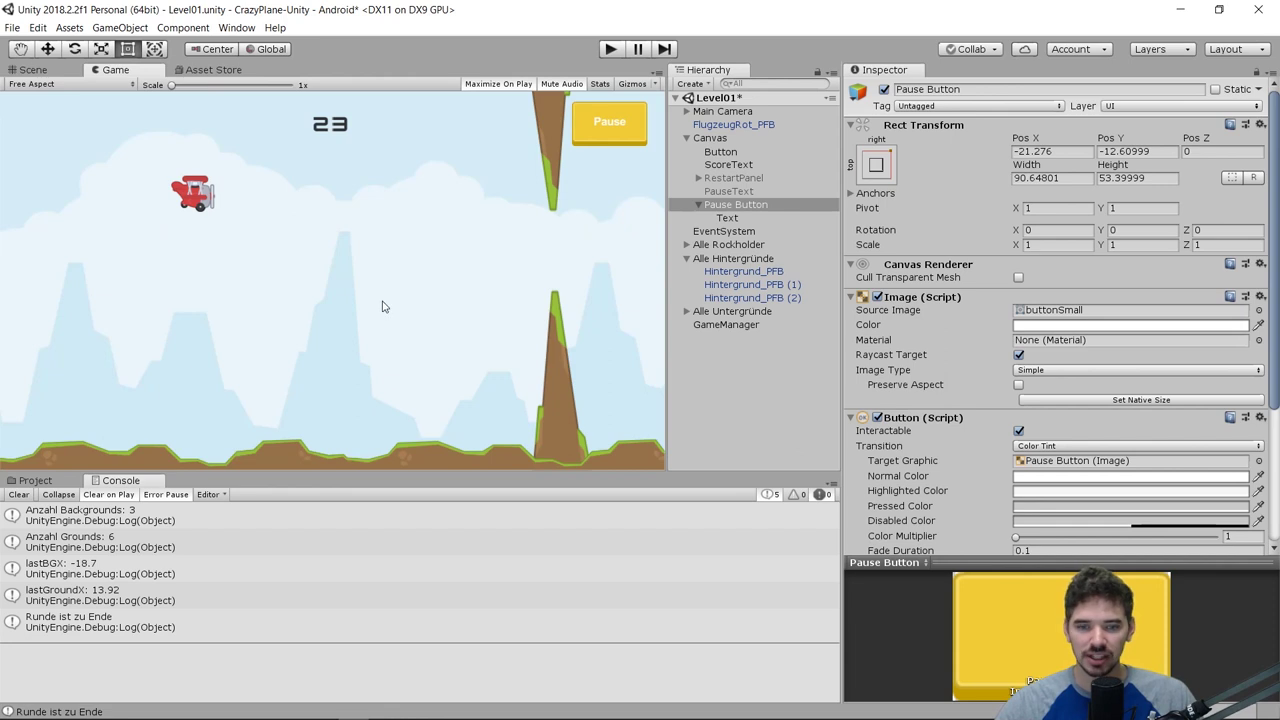
{"action": "key", "text": "q"}
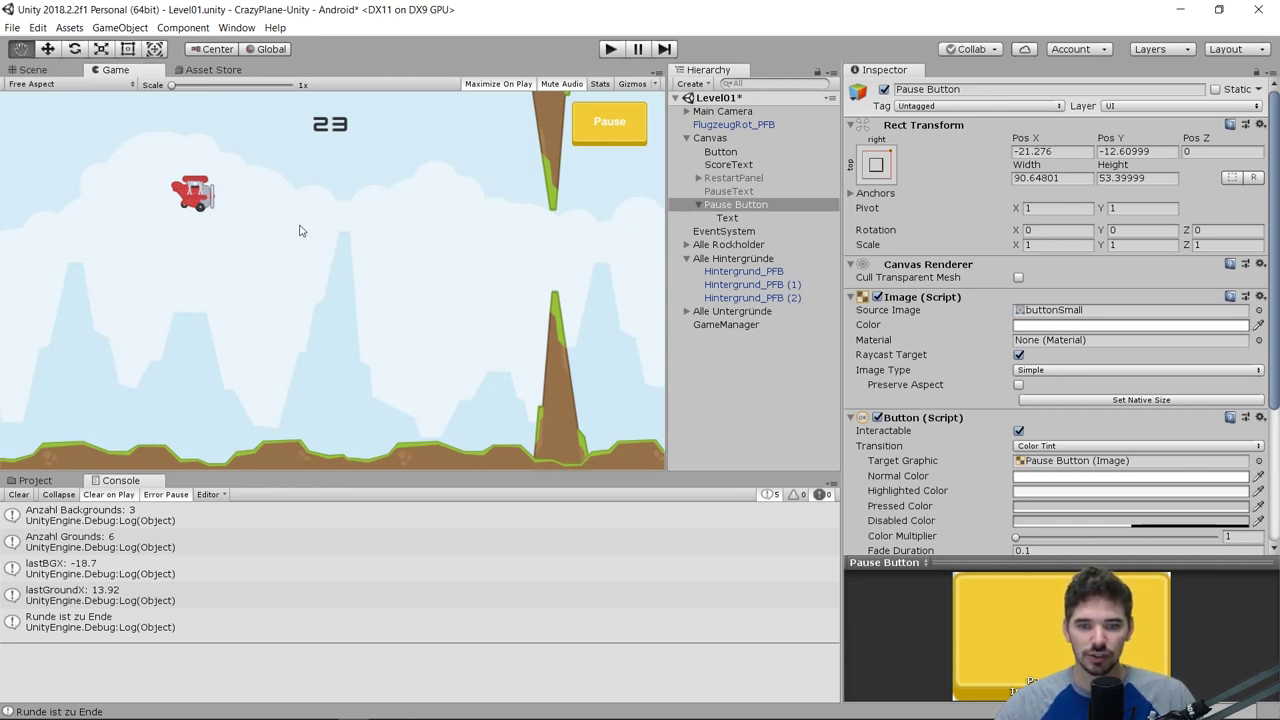
{"action": "key", "text": "alt+Tab"}
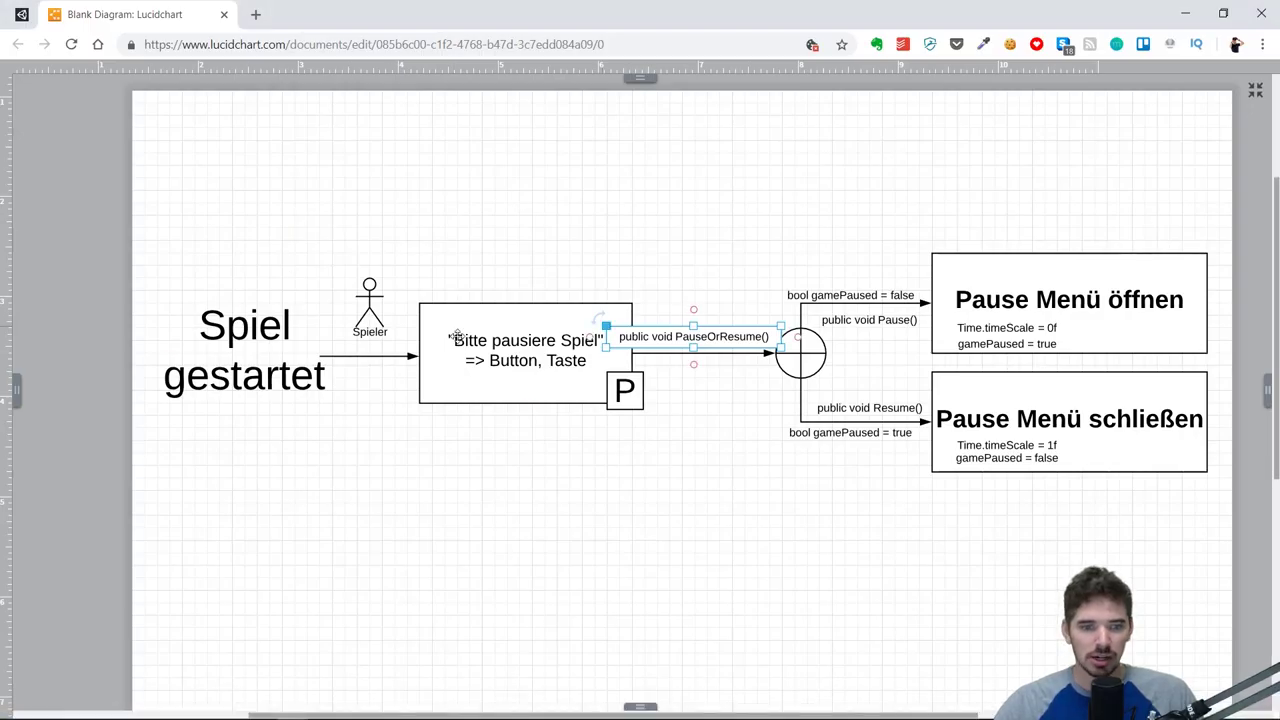
{"action": "left_click", "coordinate": [630, 256]}
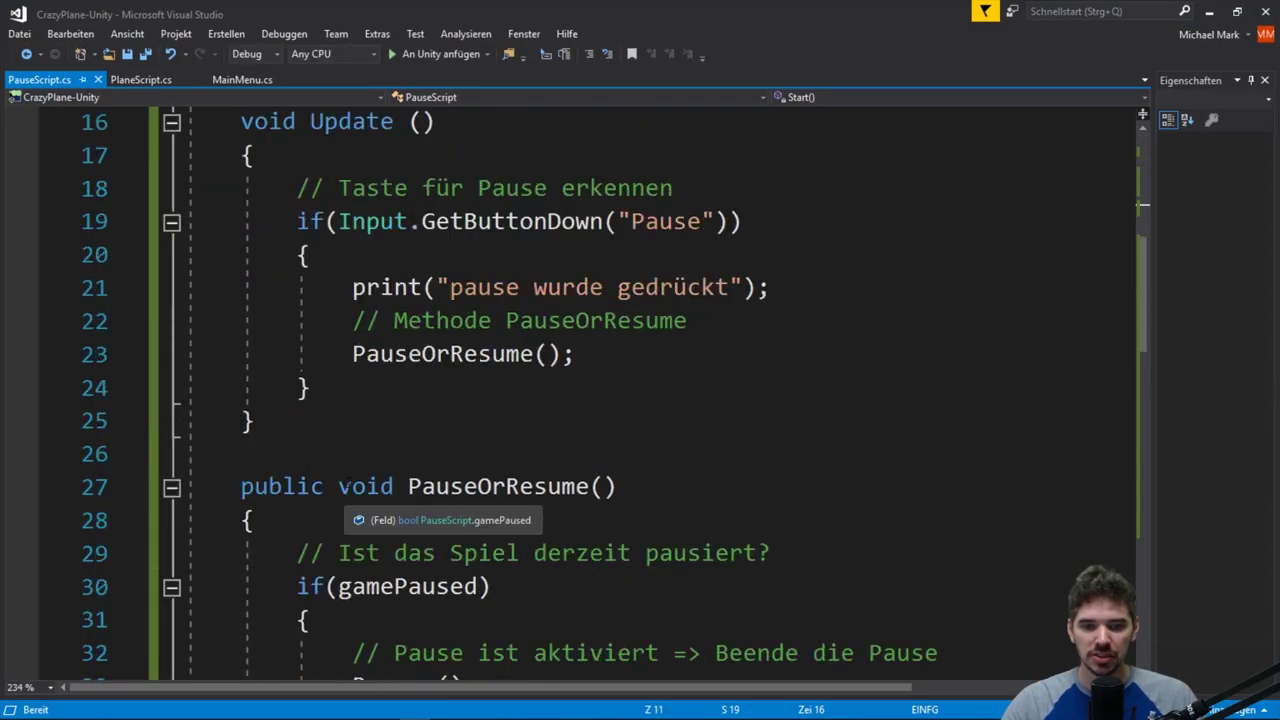
{"action": "scroll", "coordinate": [640, 400], "scroll_direction": "up", "scroll_amount": 1}
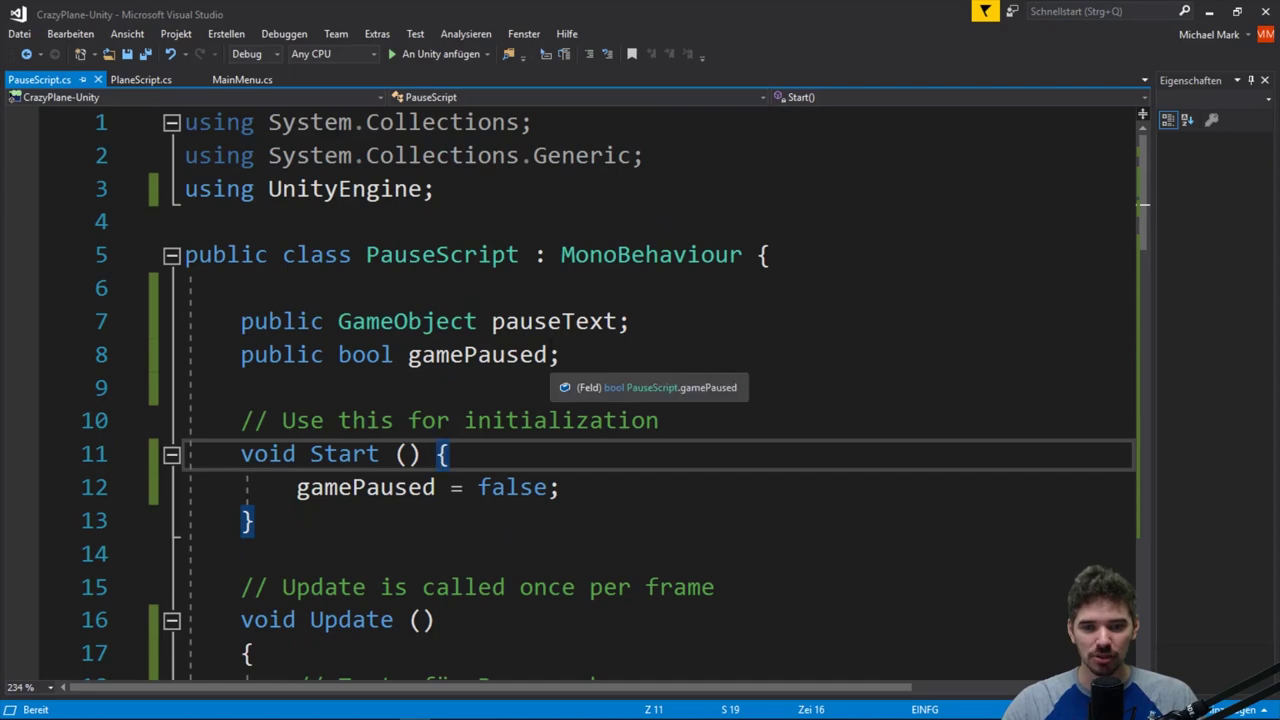
{"action": "left_click", "coordinate": [591, 420]}
{"action": "scroll", "coordinate": [742, 298], "scroll_direction": "down", "scroll_amount": 1}
{"action": "scroll", "coordinate": [720, 330], "scroll_direction": "down", "scroll_amount": 4}
{"action": "scroll", "coordinate": [690, 360], "scroll_direction": "up", "scroll_amount": 4}
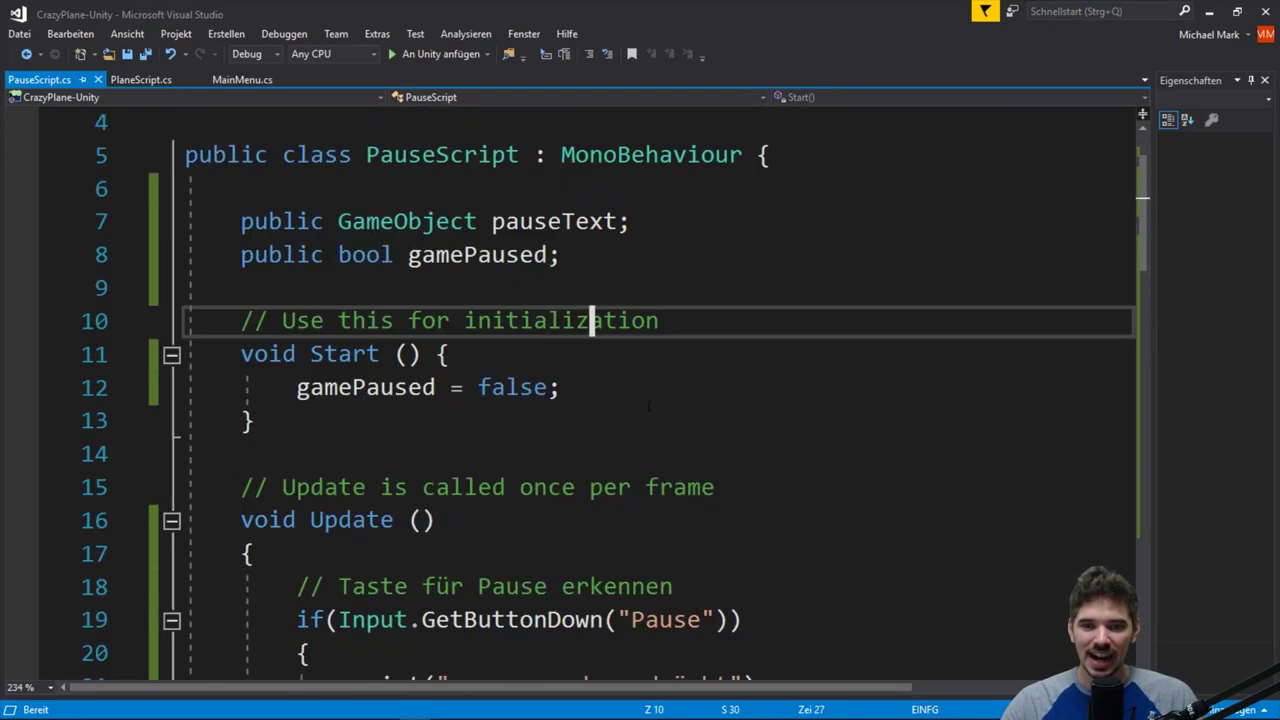
{"action": "scroll", "coordinate": [649, 400], "scroll_direction": "up", "scroll_amount": 1}
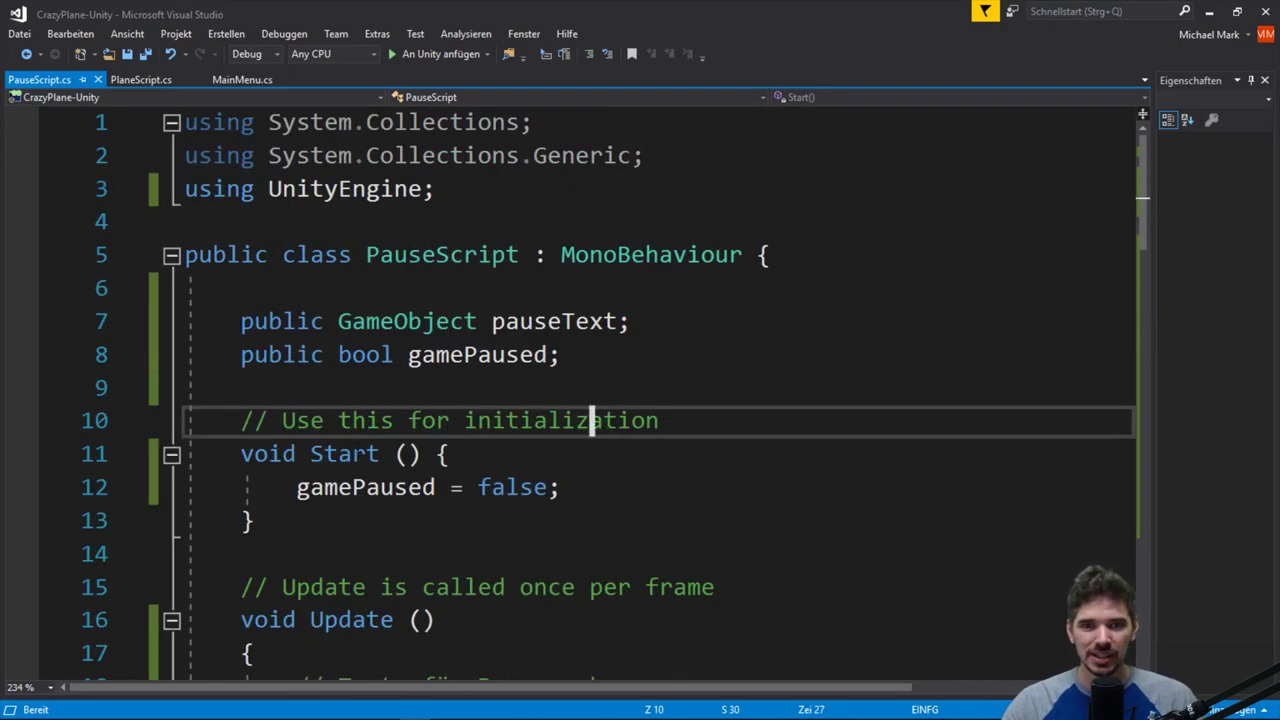